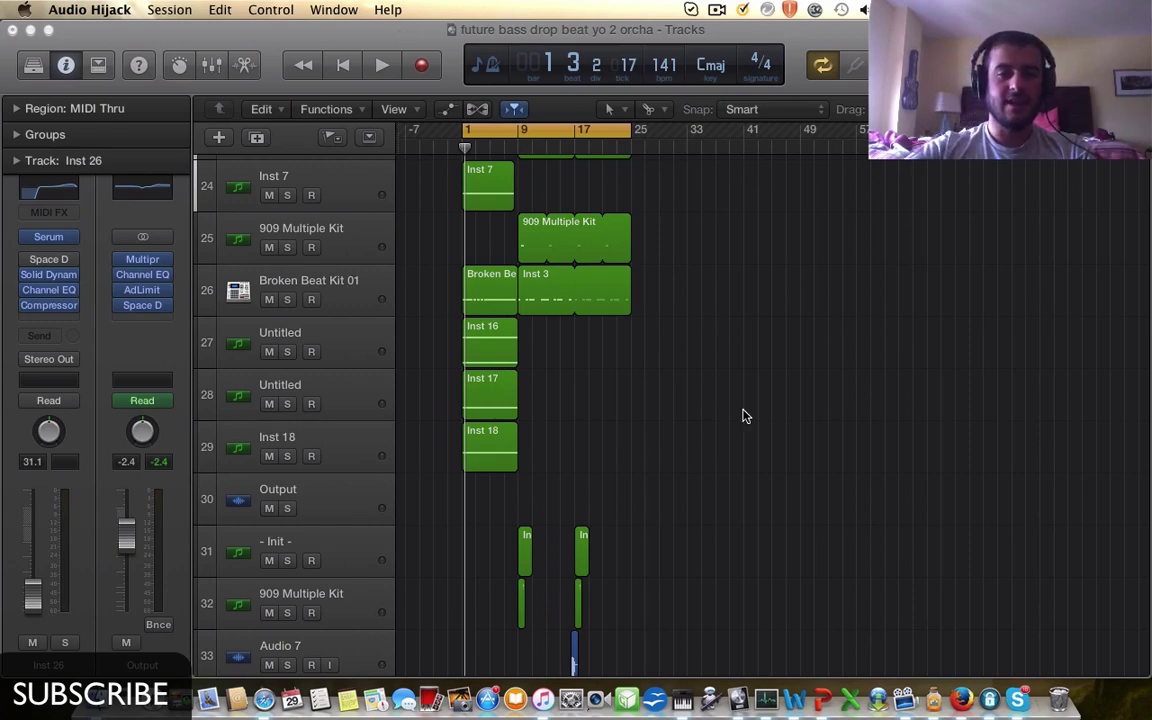
# - Look through the full track list and arrangement of the future bass project
pyautogui.scroll(5, 743, 416)
pyautogui.scroll(-7, 743, 416)
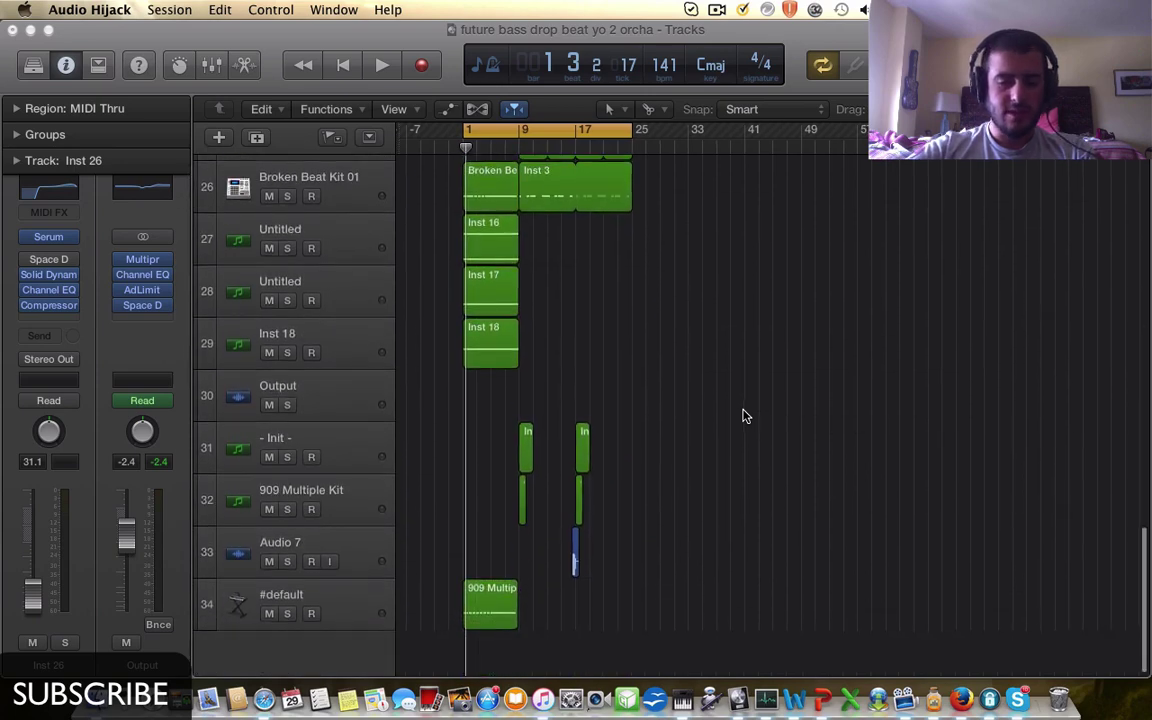
pyautogui.scroll(10, 743, 416)
pyautogui.click(368, 470)
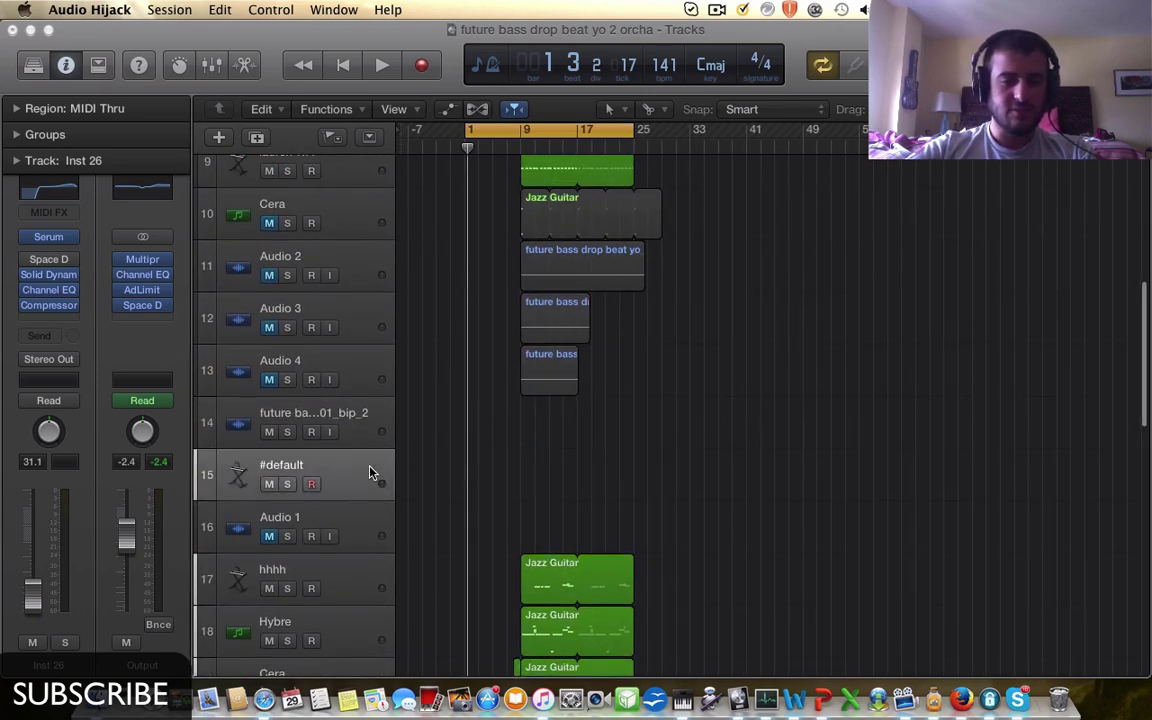
pyautogui.scroll(5, 676, 411)
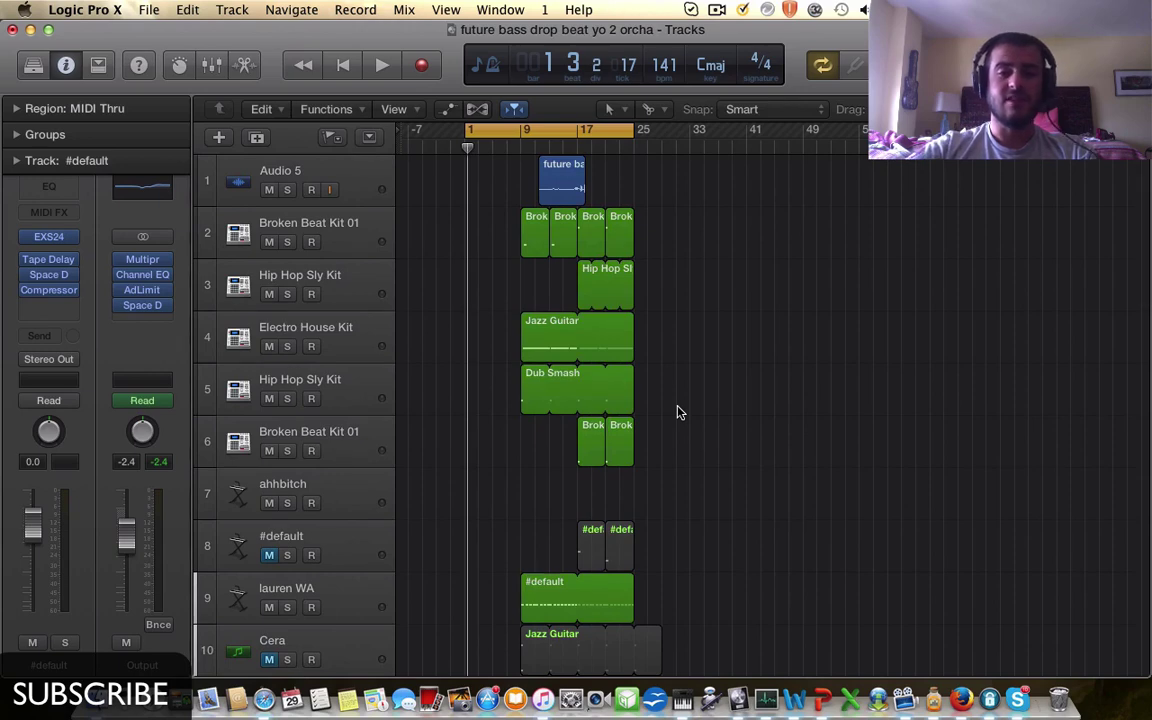
pyautogui.scroll(-10, 679, 411)
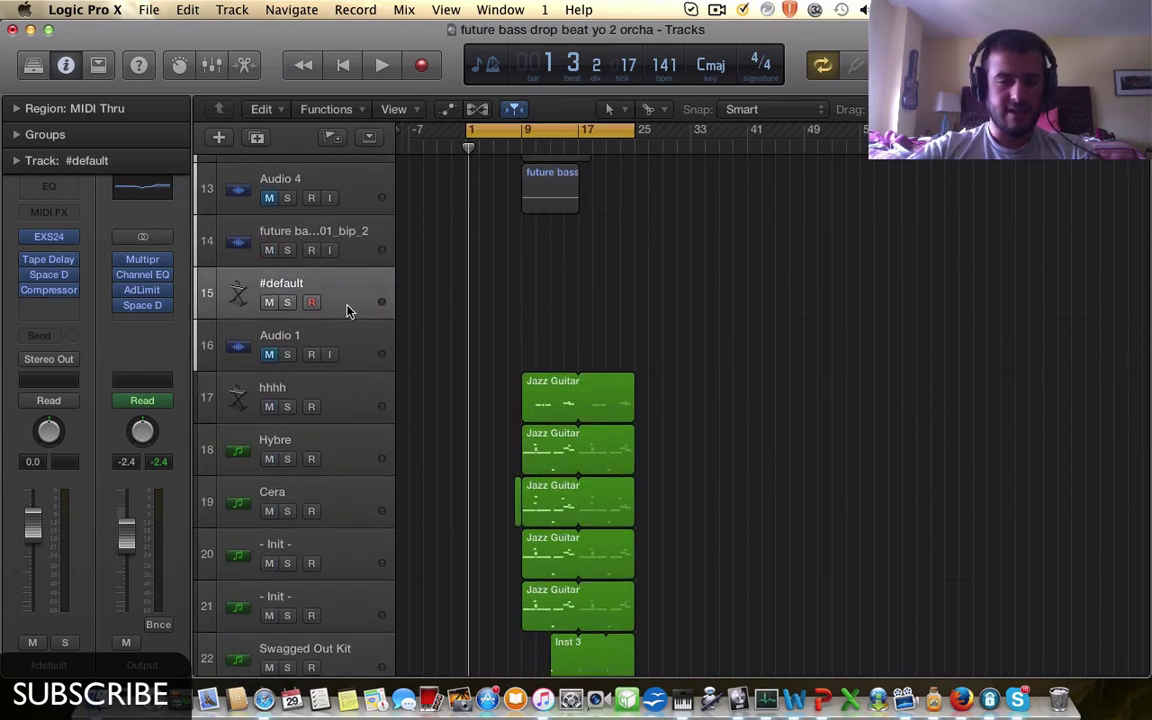
pyautogui.scroll(5, 563, 285)
pyautogui.scroll(-10, 738, 488)
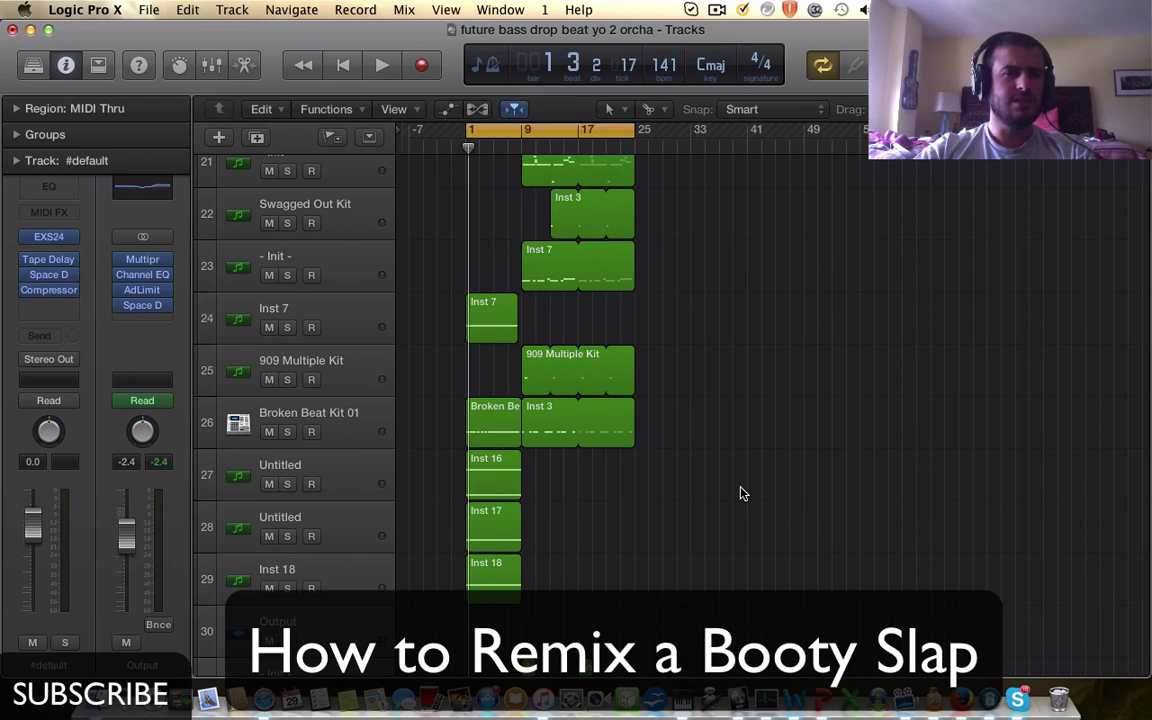
pyautogui.scroll(-5, 740, 492)
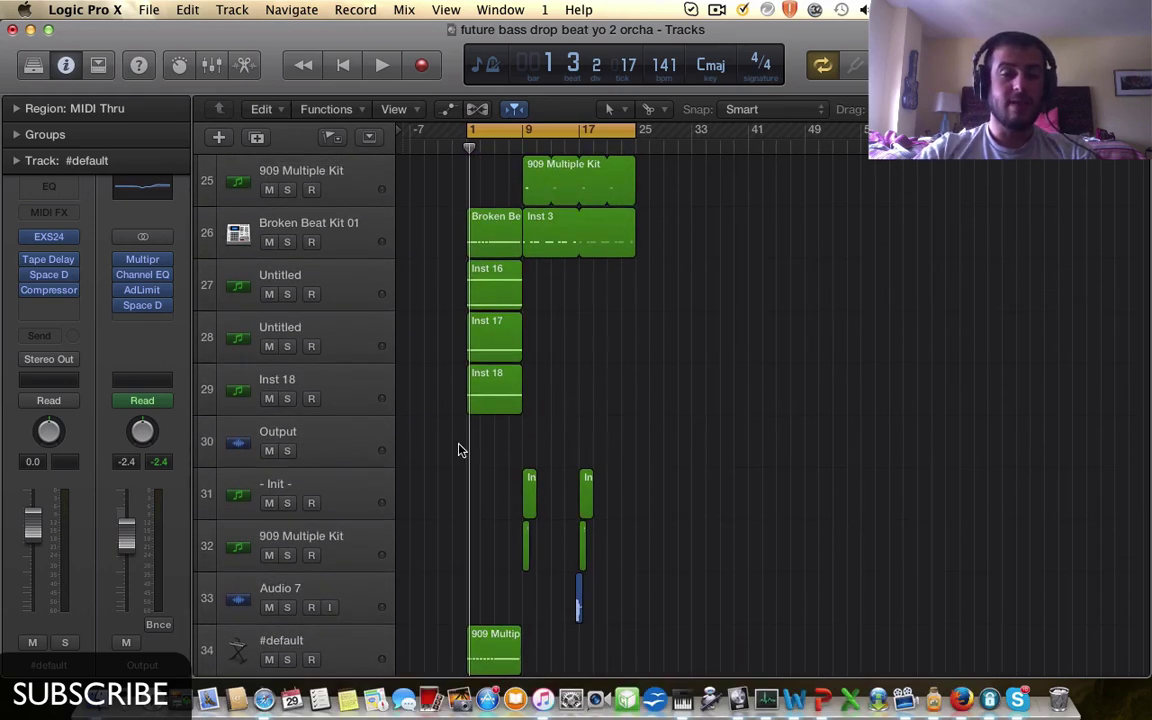
pyautogui.scroll(15, 702, 429)
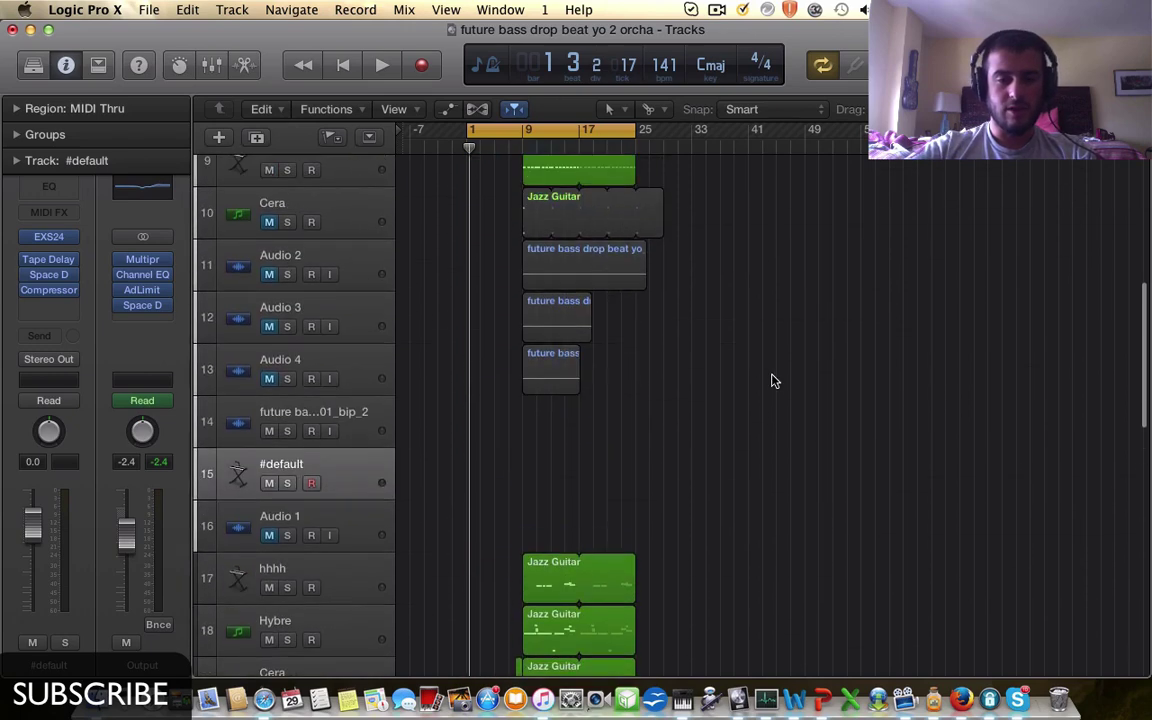
pyautogui.scroll(4, 772, 380)
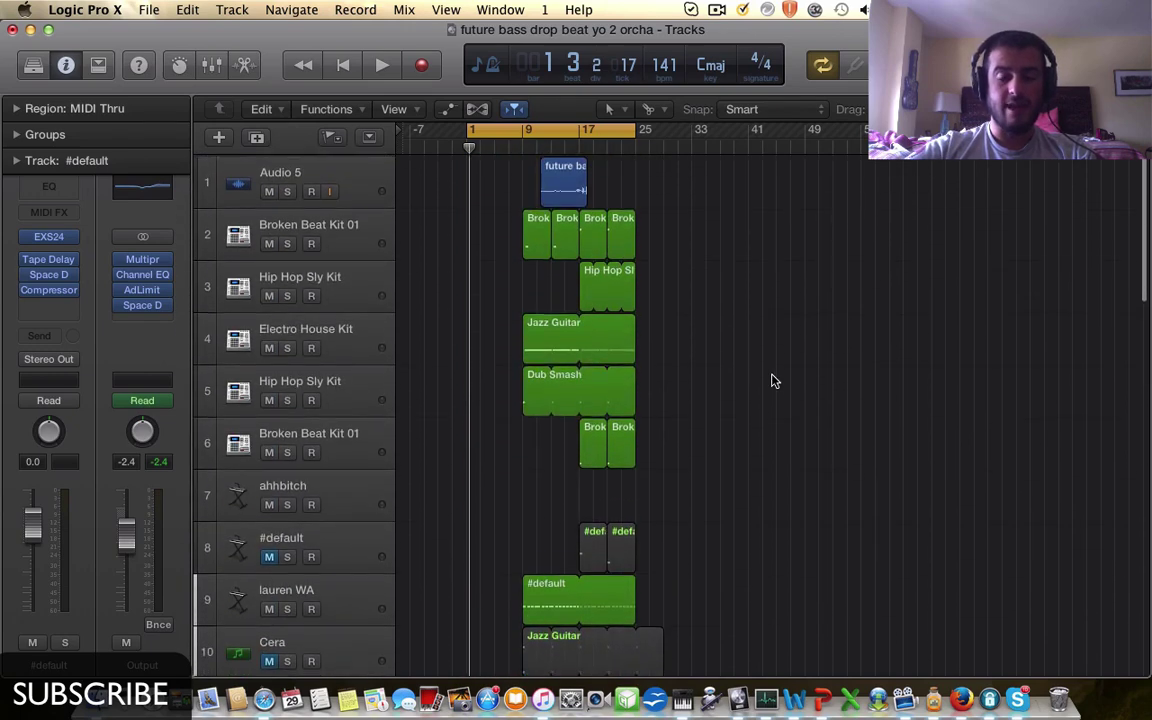
pyautogui.scroll(-8, 772, 380)
pyautogui.scroll(-10, 772, 380)
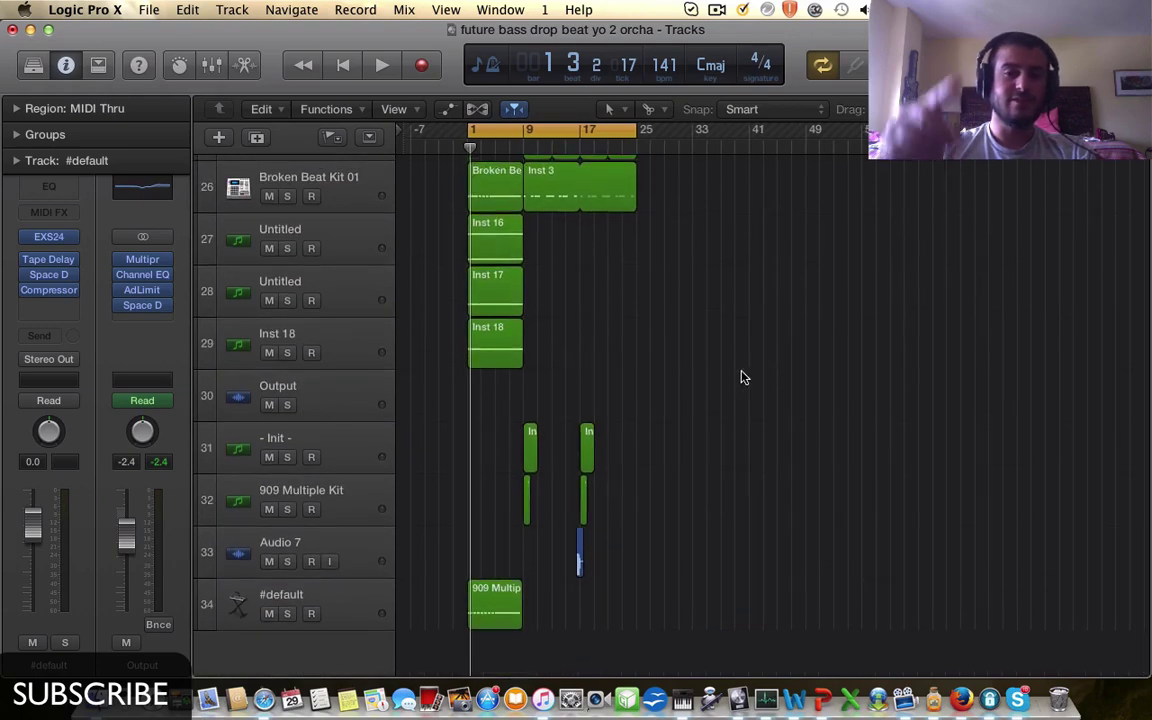
pyautogui.scroll(5, 742, 377)
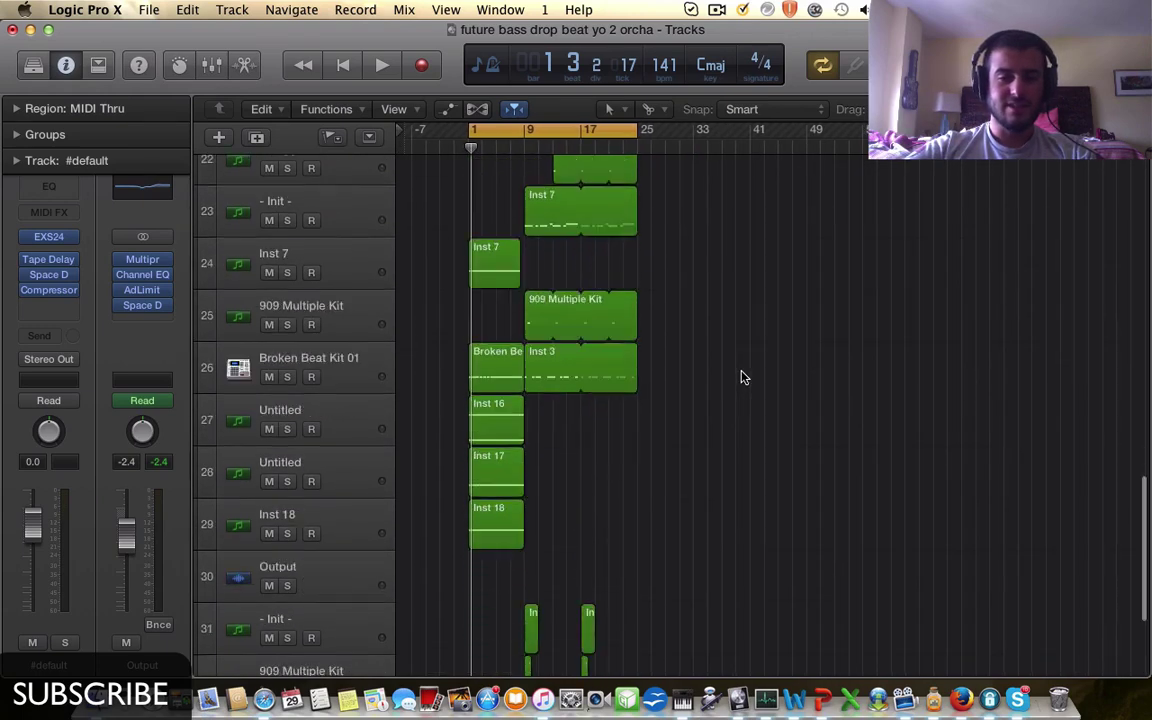
pyautogui.scroll(-4, 742, 377)
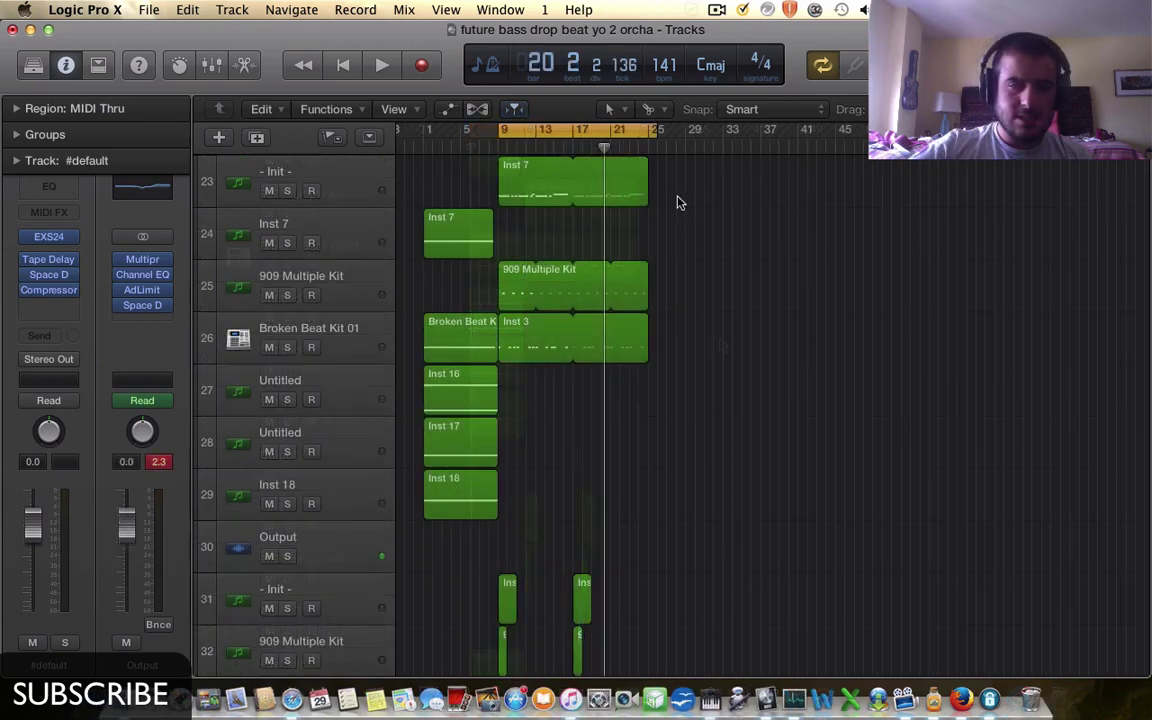
# - Play the cycled drop section through to its end at bar 24 and stop playback
pyautogui.press('space')
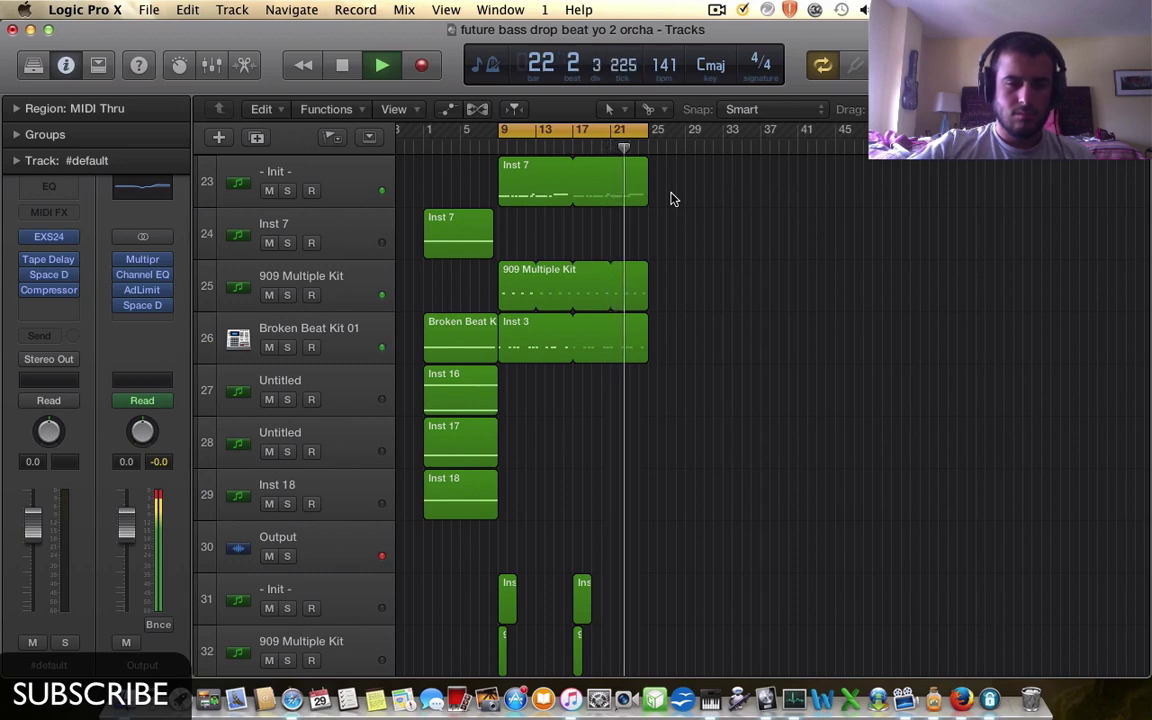
pyautogui.scroll(1, 672, 199)
pyautogui.scroll(3, 672, 199)
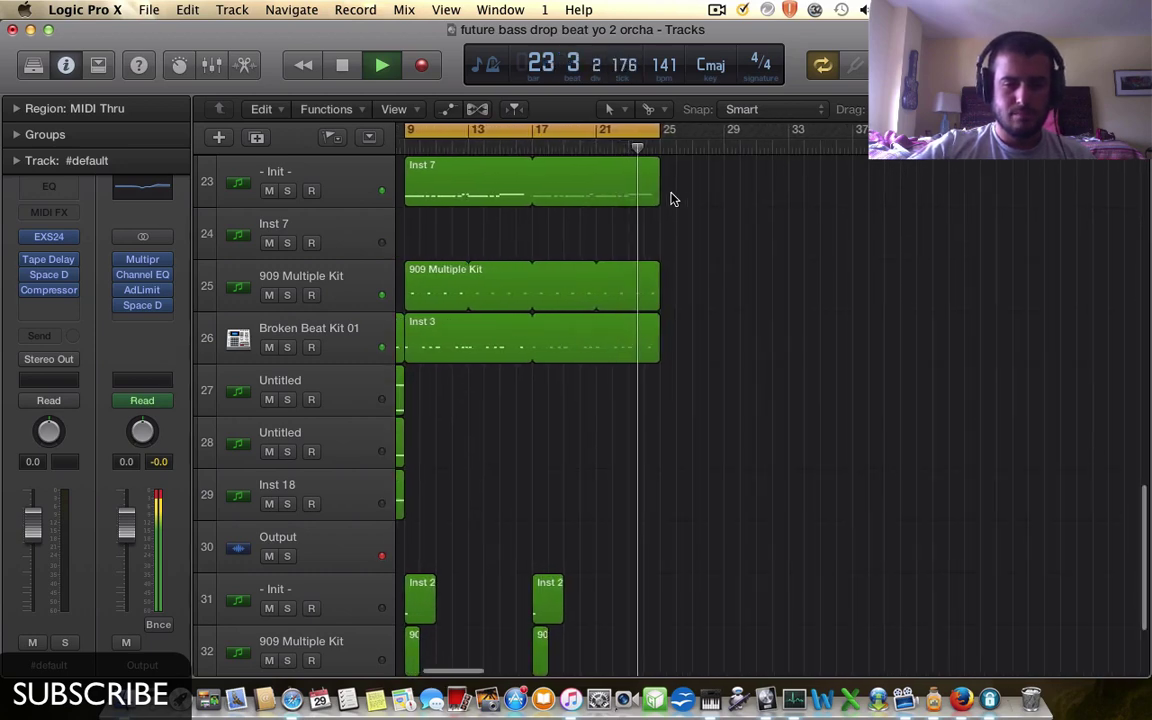
pyautogui.scroll(1, 672, 199)
pyautogui.press('space')
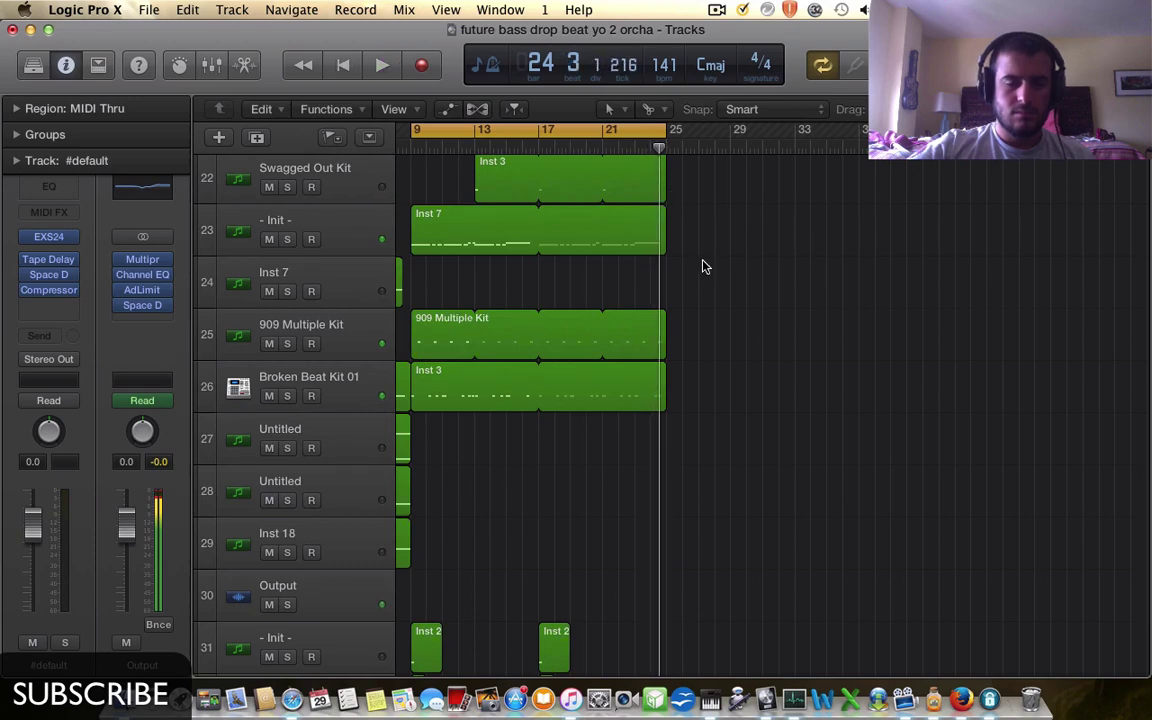
# - Delete the muted Audio 4 track together with its audio region
pyautogui.scroll(5, 716, 314)
pyautogui.scroll(-5, 716, 314)
pyautogui.hscroll(-3, 716, 314)
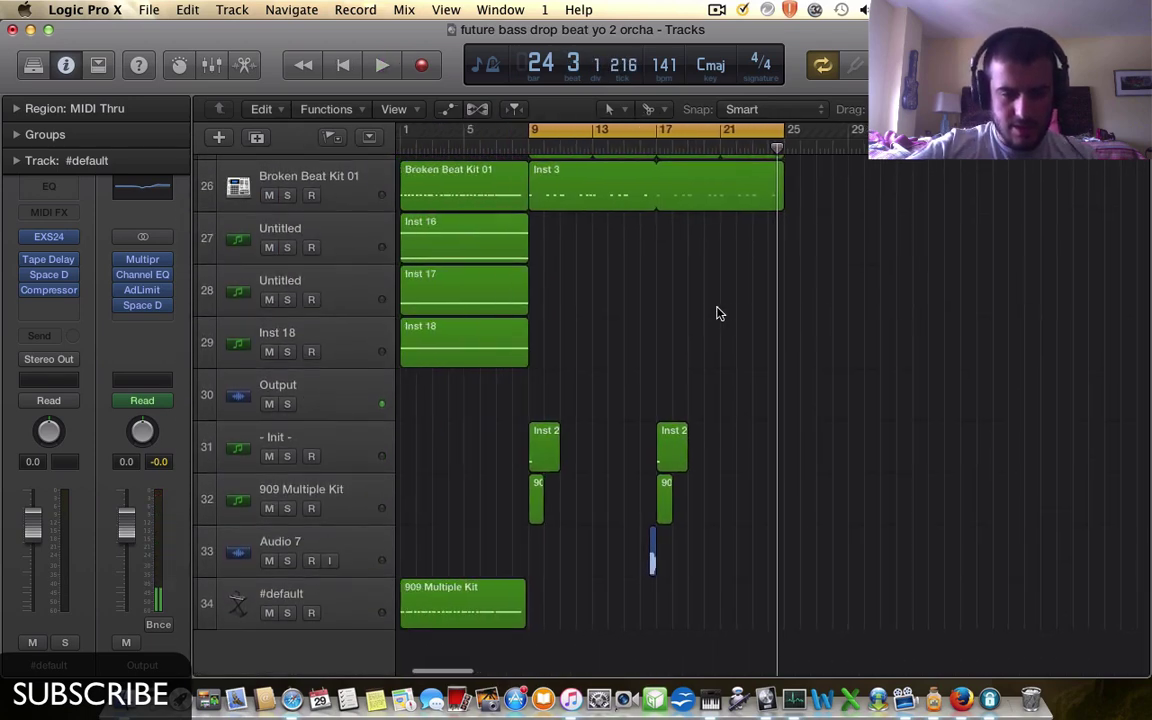
pyautogui.scroll(5, 716, 314)
pyautogui.scroll(8, 728, 266)
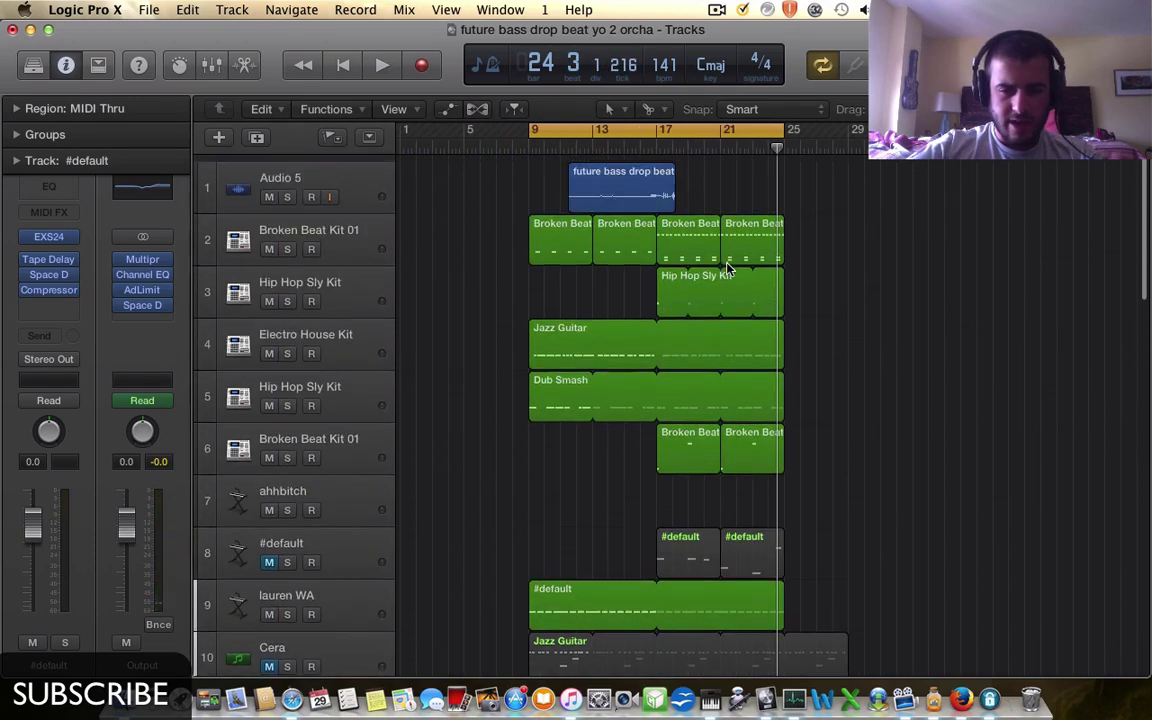
pyautogui.scroll(-2, 728, 268)
pyautogui.scroll(-1, 728, 268)
pyautogui.click(362, 575)
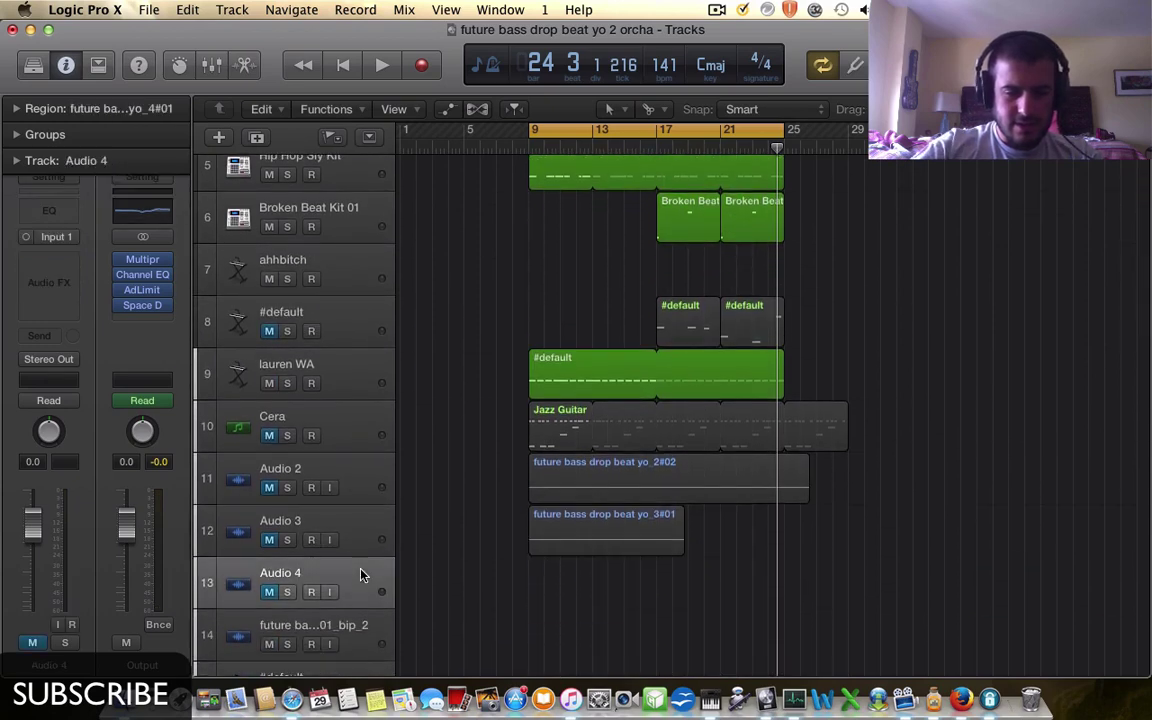
pyautogui.press('super+BackSpace')
# - Delete the empty bip_2 audio track with its automation data, plus the empty #default and Audio 1 tracks below it
pyautogui.press('super+BackSpace')
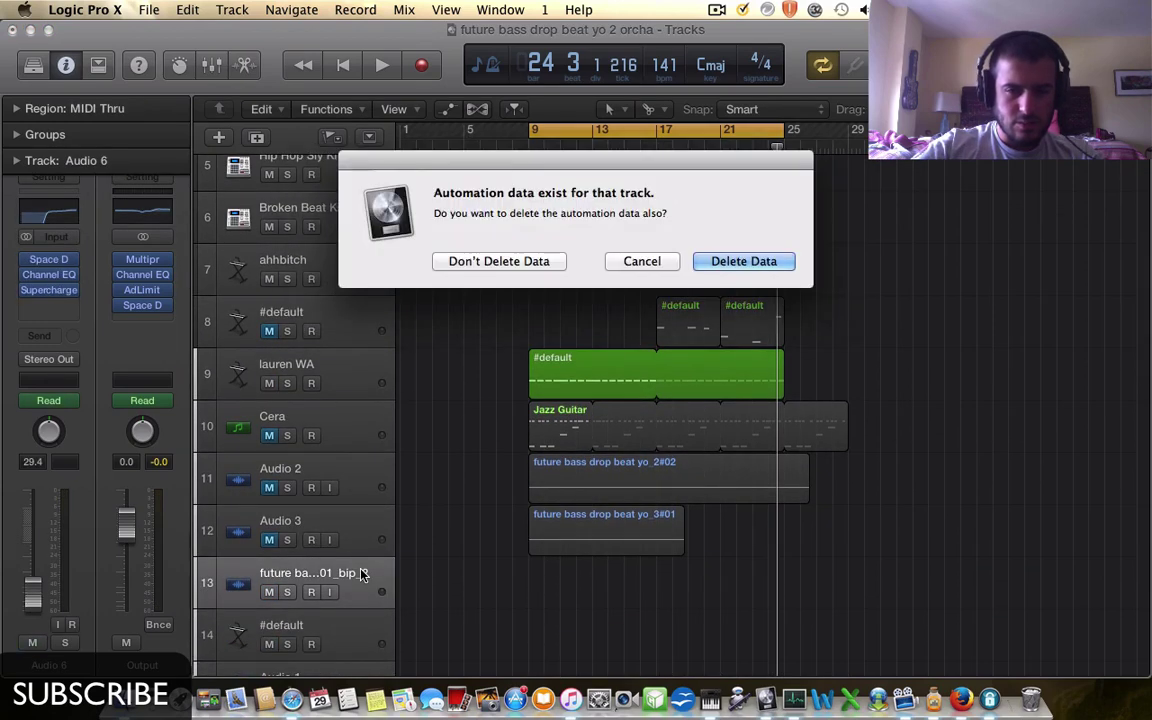
pyautogui.press('Return')
pyautogui.press('super+BackSpace')
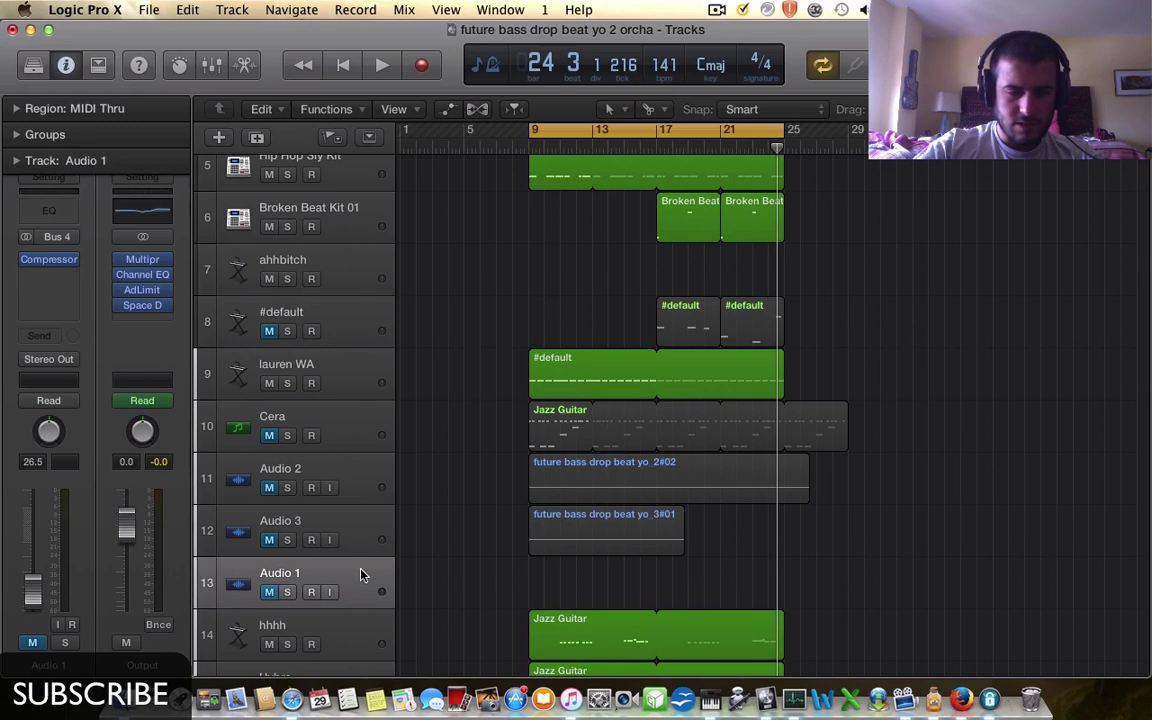
pyautogui.press('super+BackSpace')
# - Audition the muted Cera track above Audio 2 in solo from bar 9, and mute it again
pyautogui.click(348, 460)
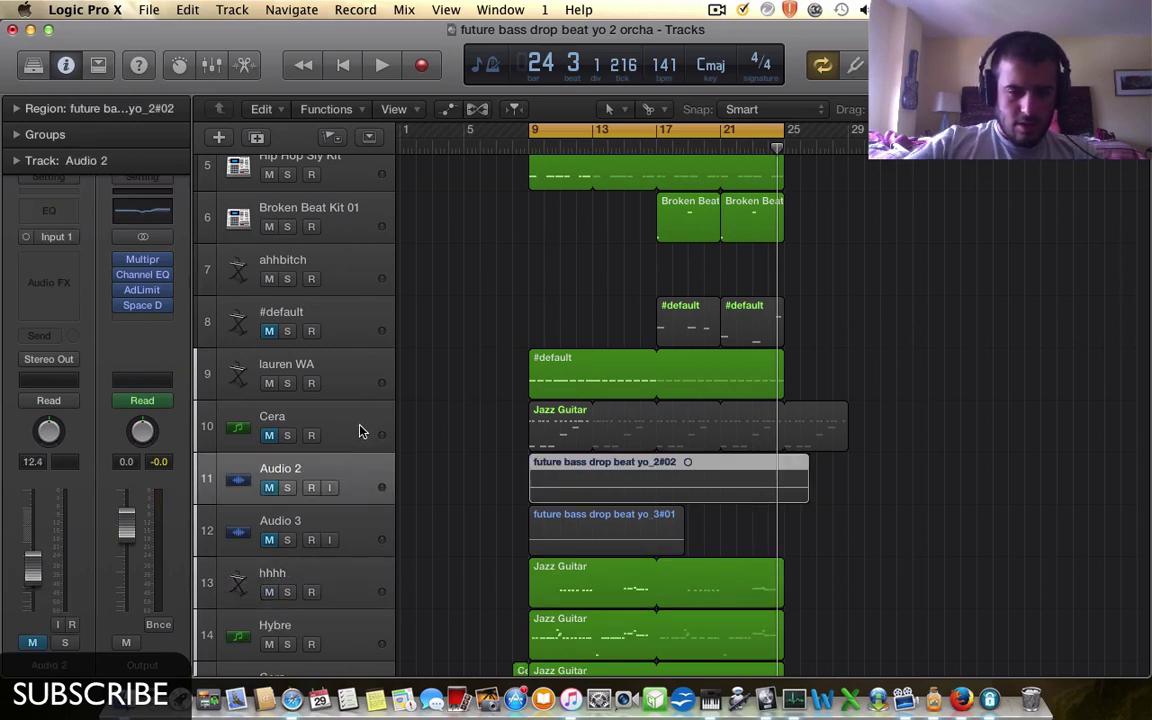
pyautogui.click(360, 431)
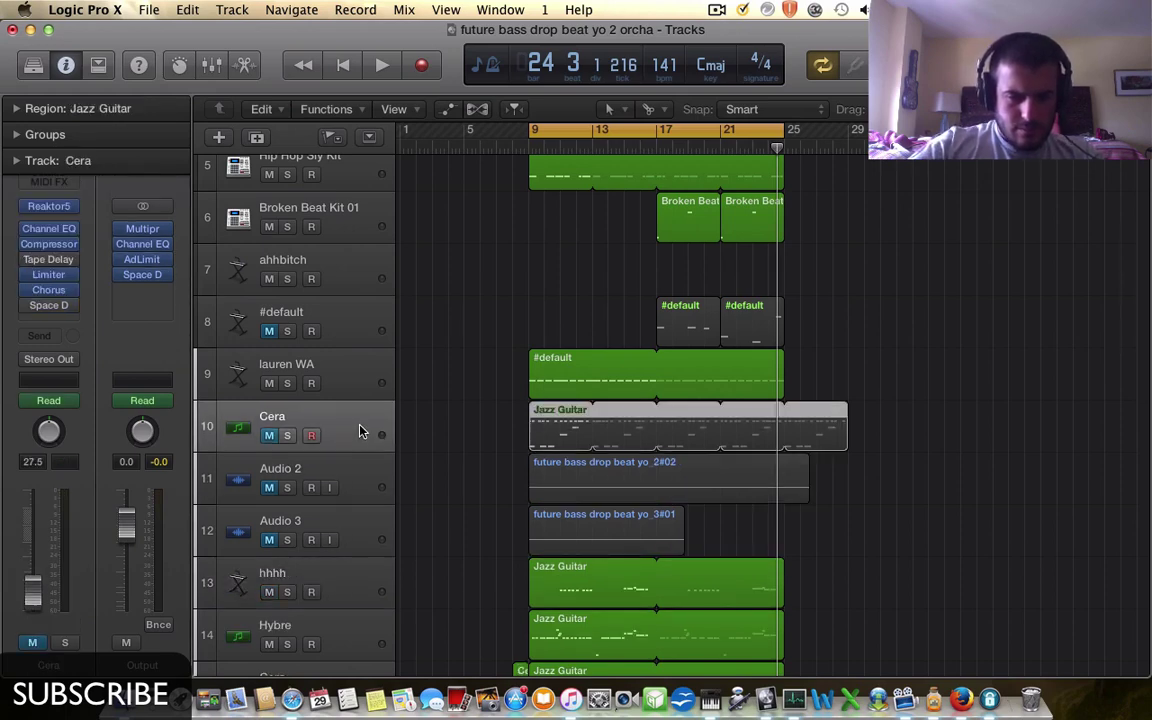
pyautogui.click(268, 434)
pyautogui.click(286, 435)
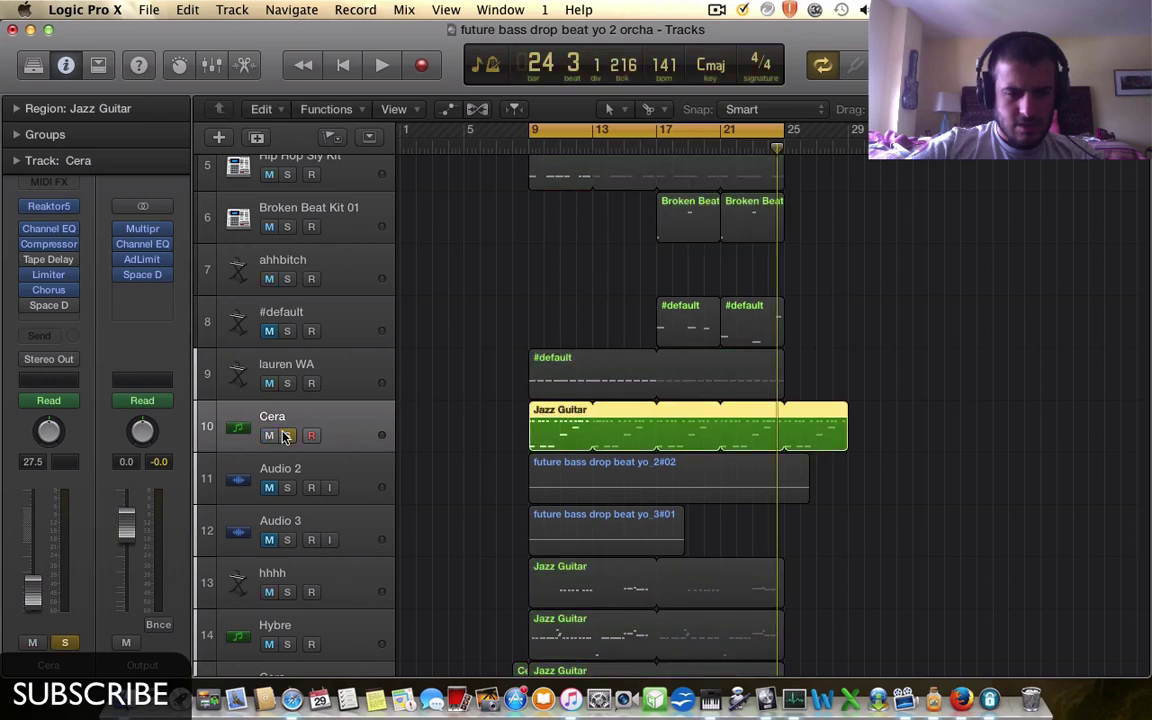
pyautogui.press('space')
pyautogui.press('space')
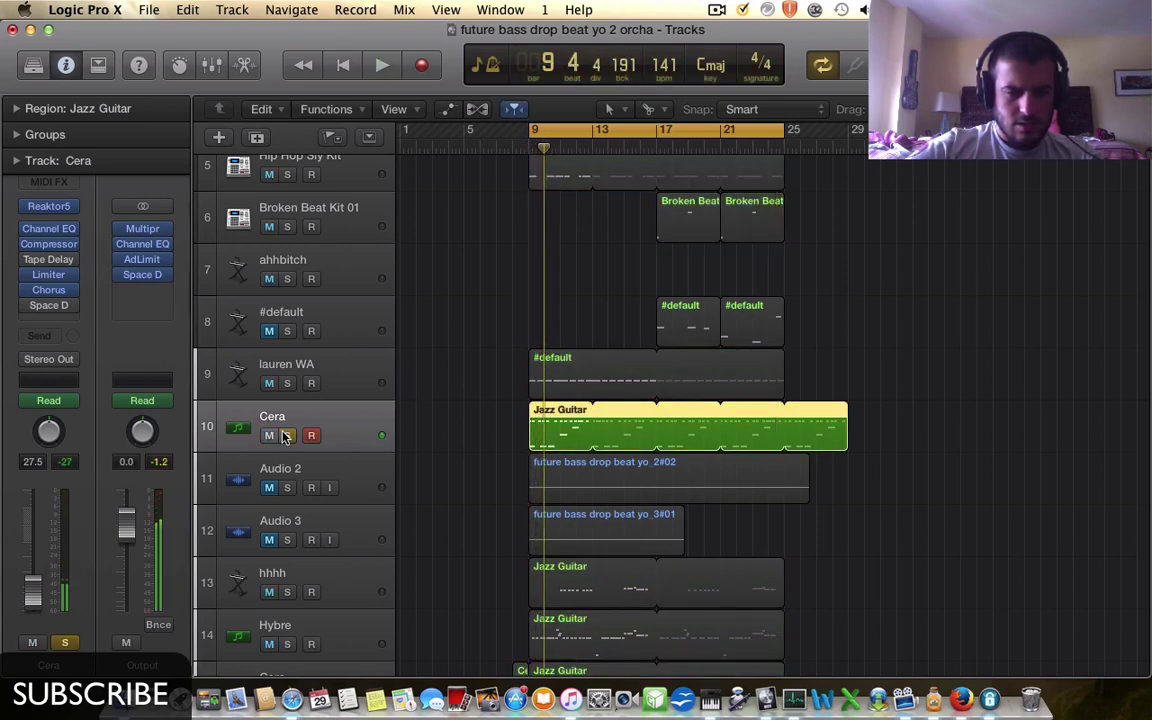
pyautogui.click(286, 435)
pyautogui.click(269, 435)
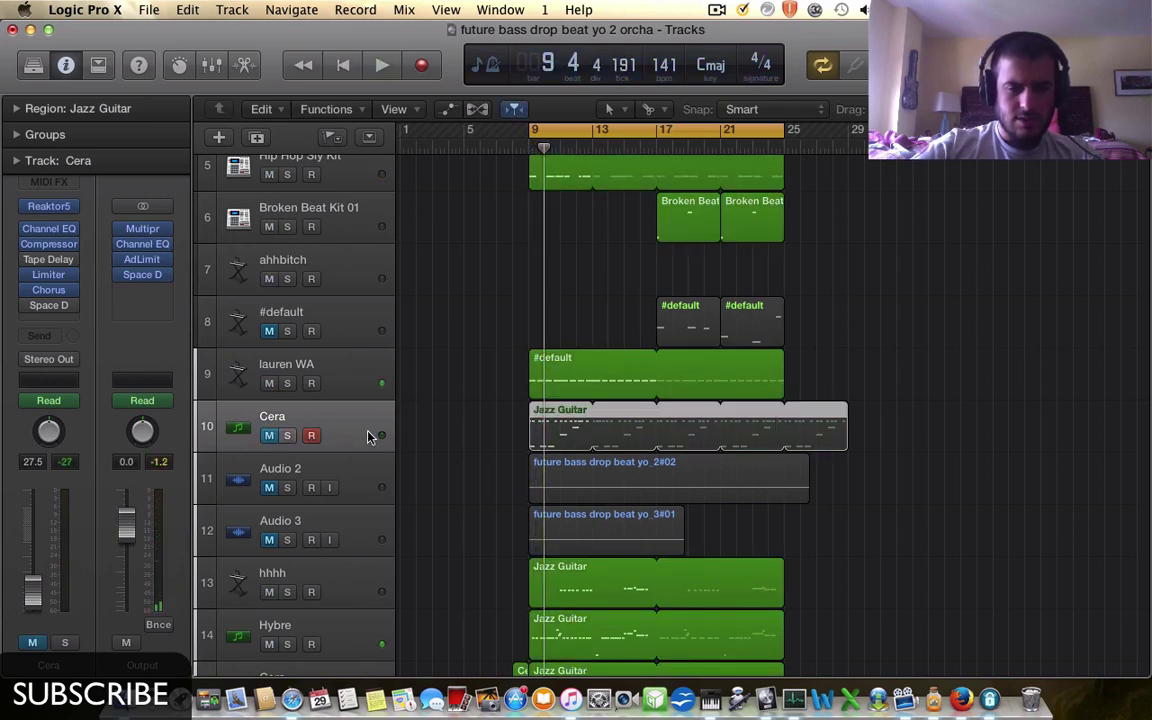
# - Delete the muted Cera, Audio 2 and Audio 3 tracks together with their regions
pyautogui.press('Delete')
pyautogui.press('super+Delete')
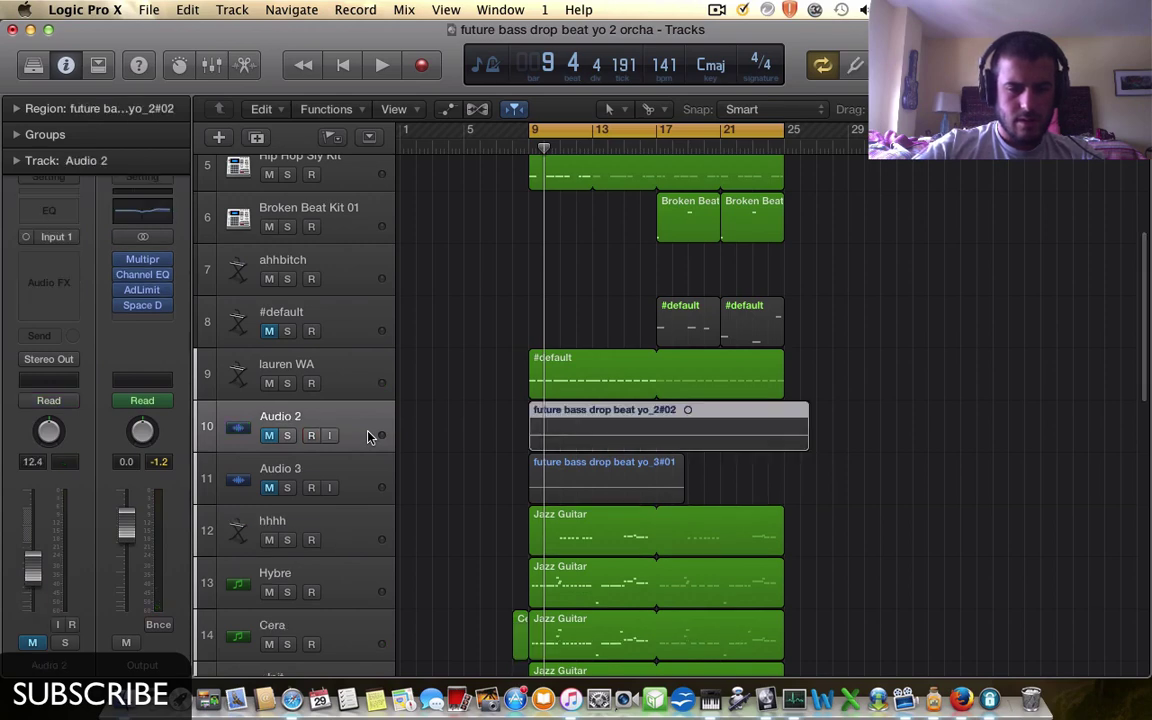
pyautogui.press('Delete')
pyautogui.press('super+Delete')
pyautogui.press('Delete')
pyautogui.press('super+Delete')
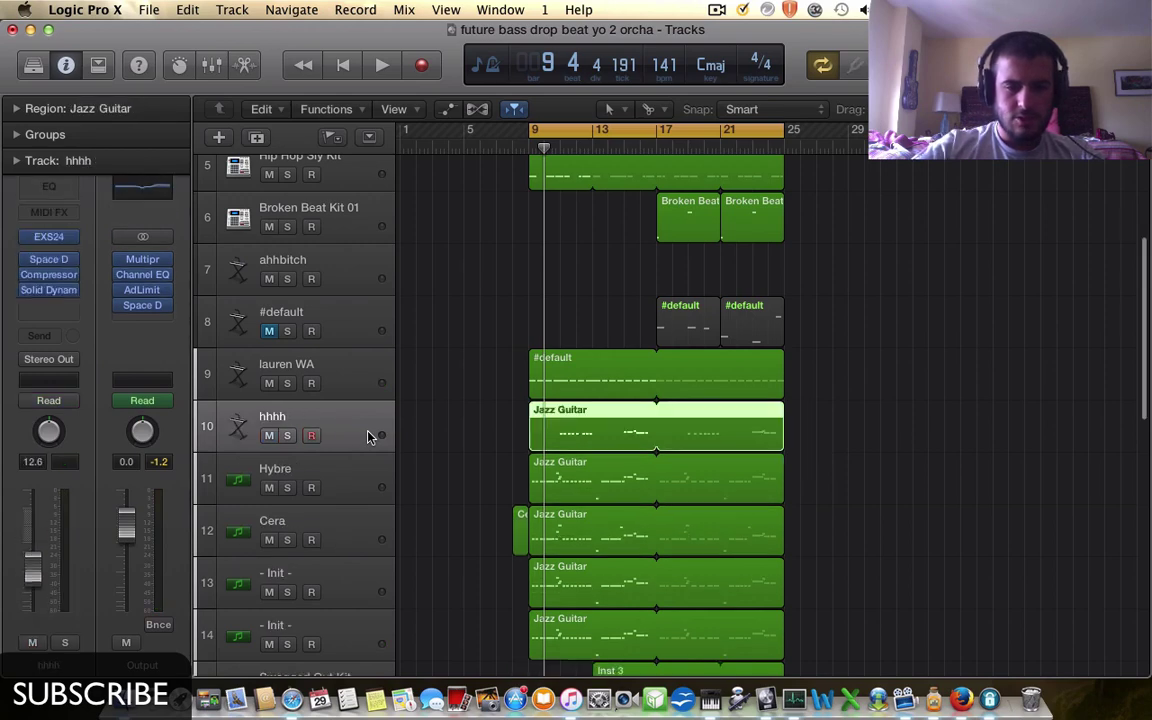
# - Delete the empty ahhbitch track above the muted #default track
pyautogui.scroll(2, 368, 437)
pyautogui.click(366, 397)
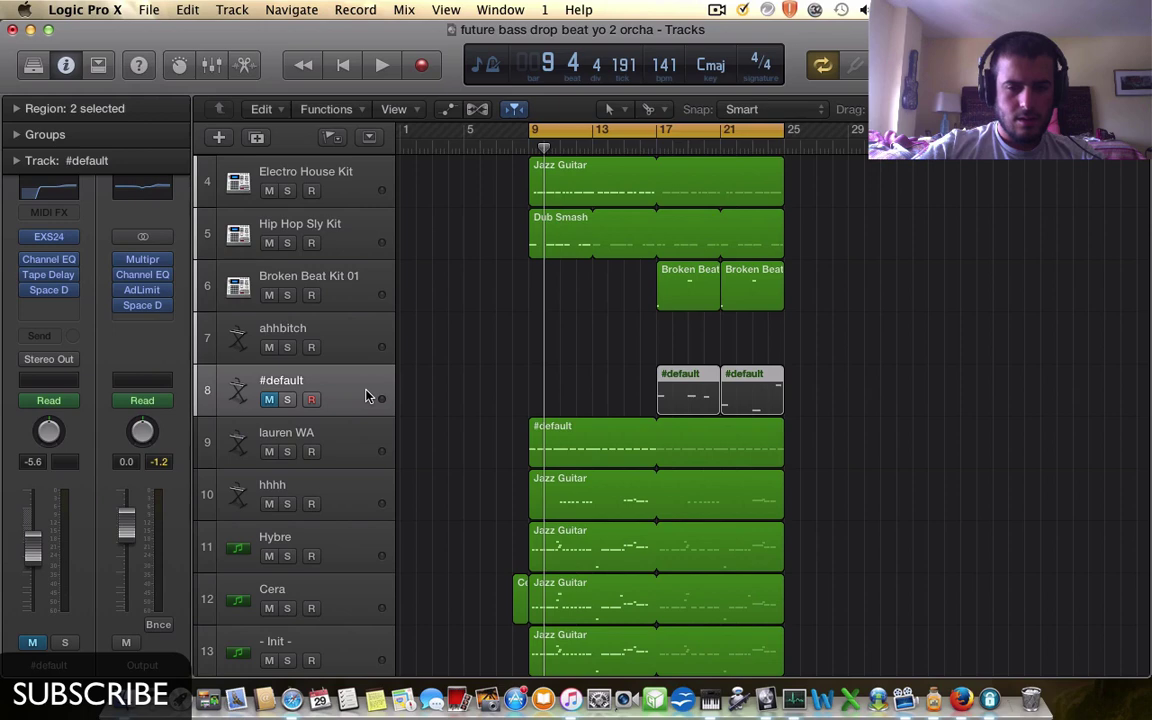
pyautogui.click(339, 343)
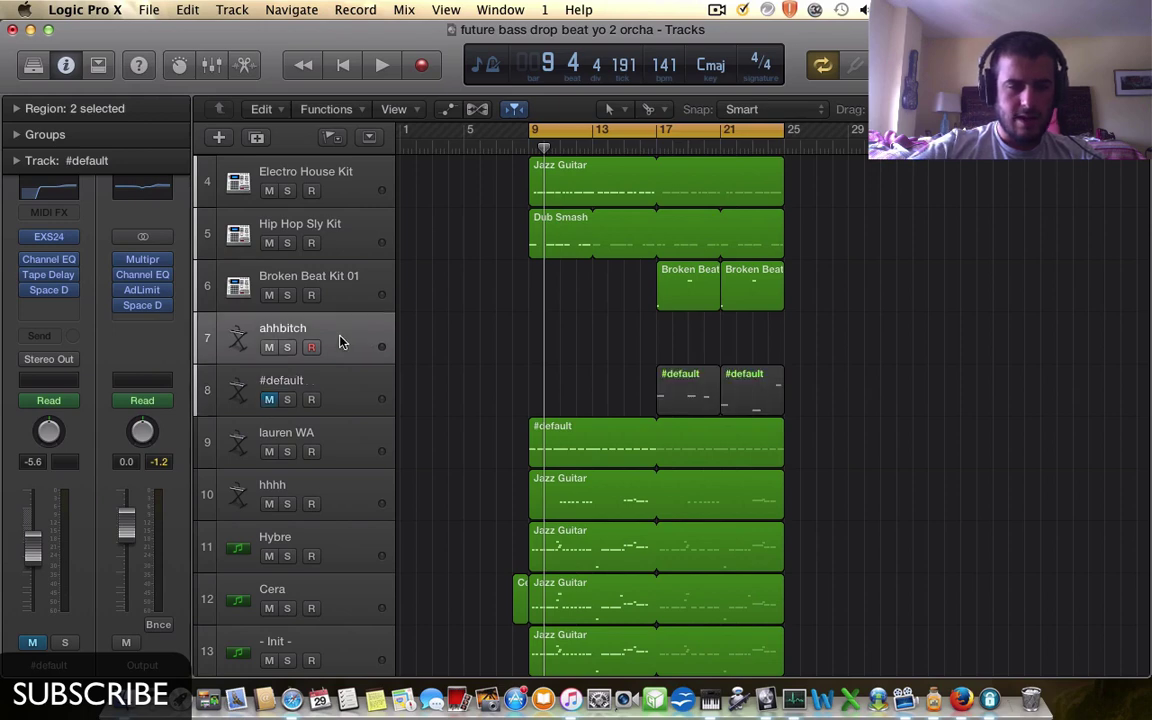
pyautogui.press('super+Delete')
# - Delete the Audio 5 track at the start of the track list together with its audio region
pyautogui.scroll(-5, 339, 345)
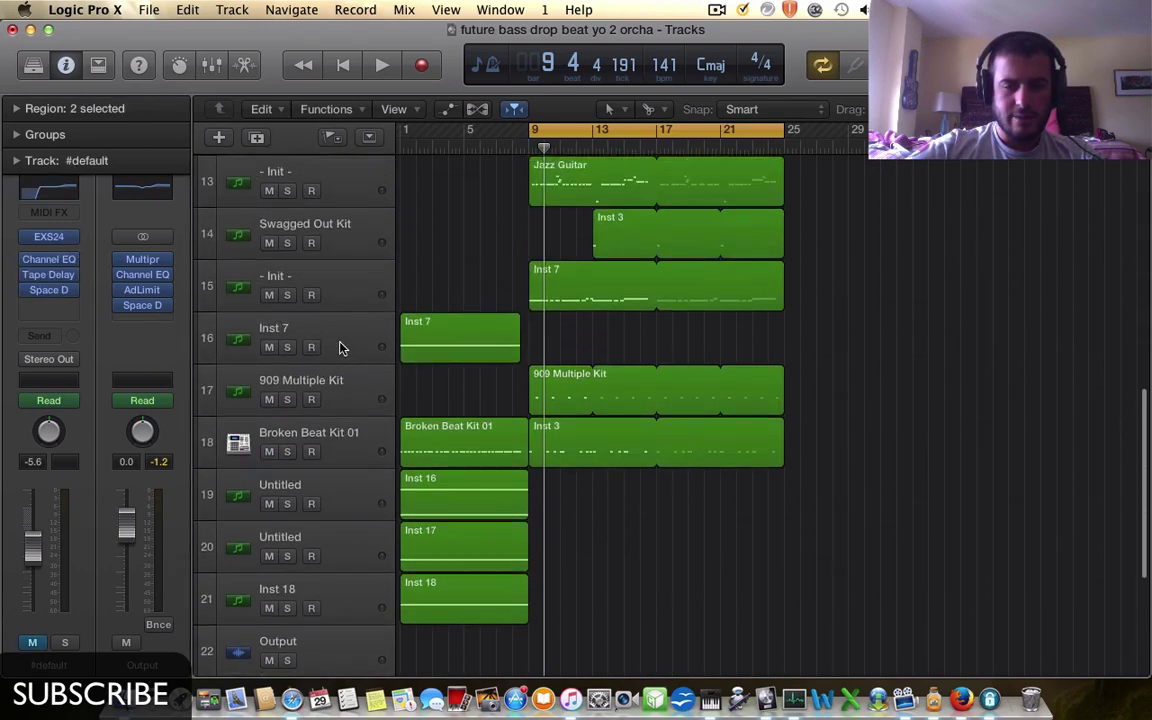
pyautogui.scroll(10, 339, 346)
pyautogui.click(358, 189)
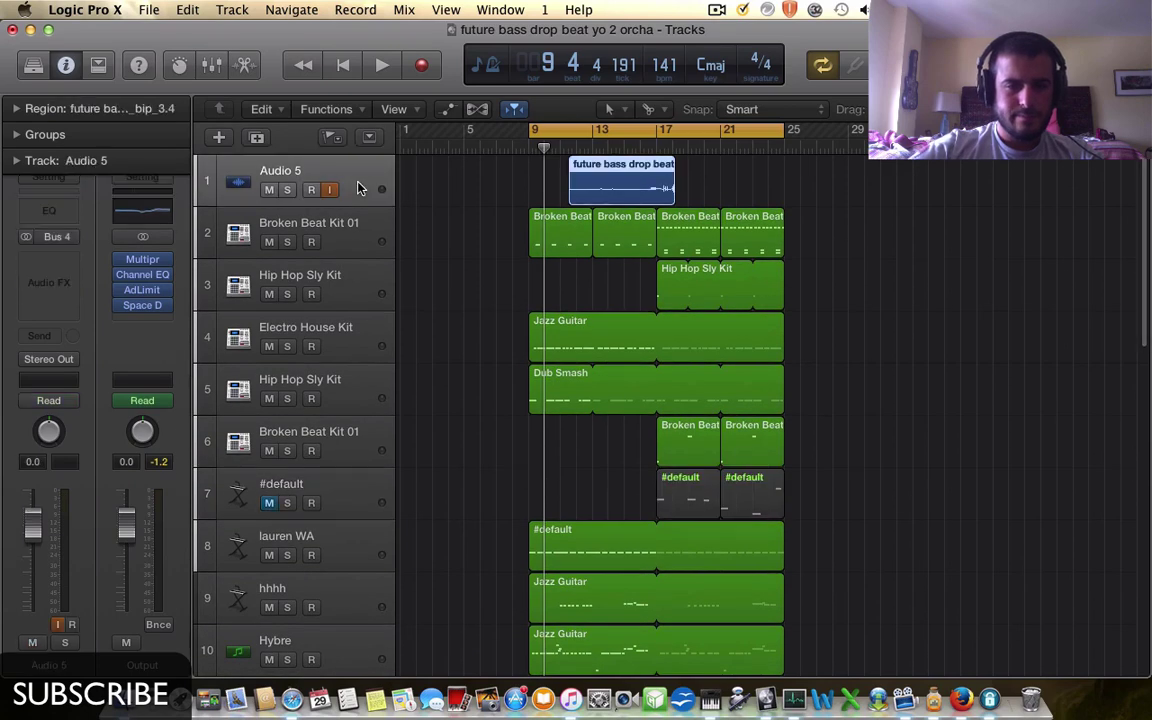
pyautogui.press('Delete')
pyautogui.press('super+Delete')
# - Review the remaining tracks and regions, inspecting the Output and Audio 7 channels and the short Cera region before bar 9
pyautogui.scroll(-10, 400, 378)
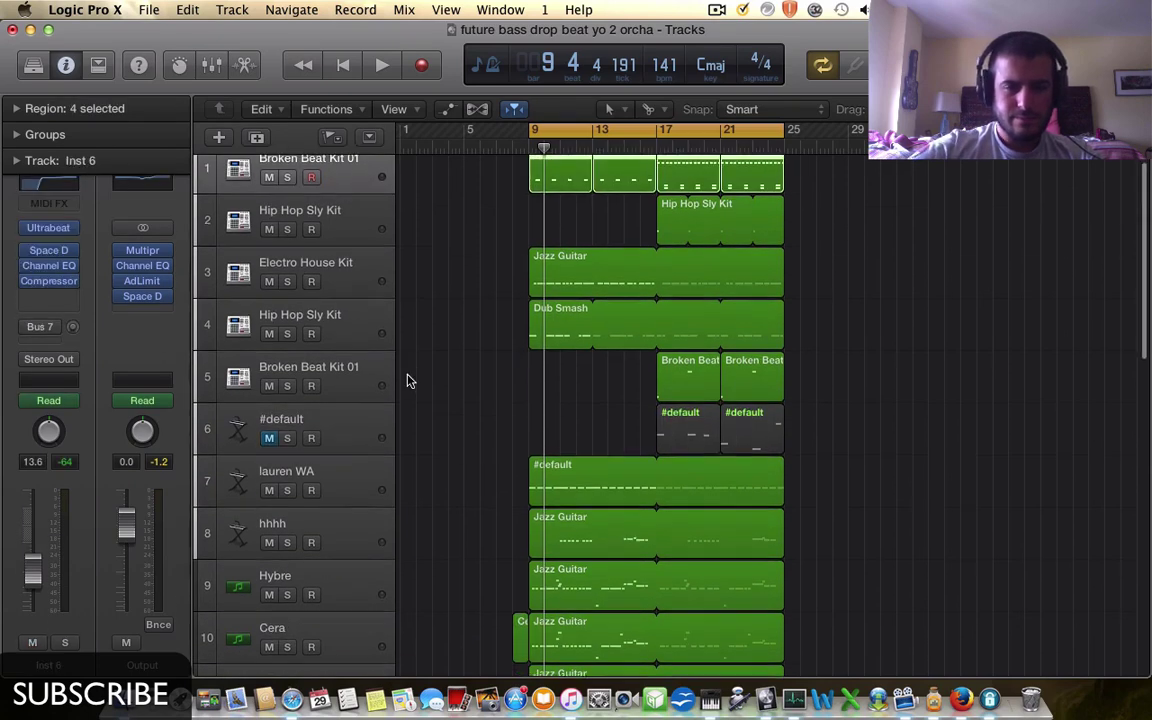
pyautogui.click(352, 393)
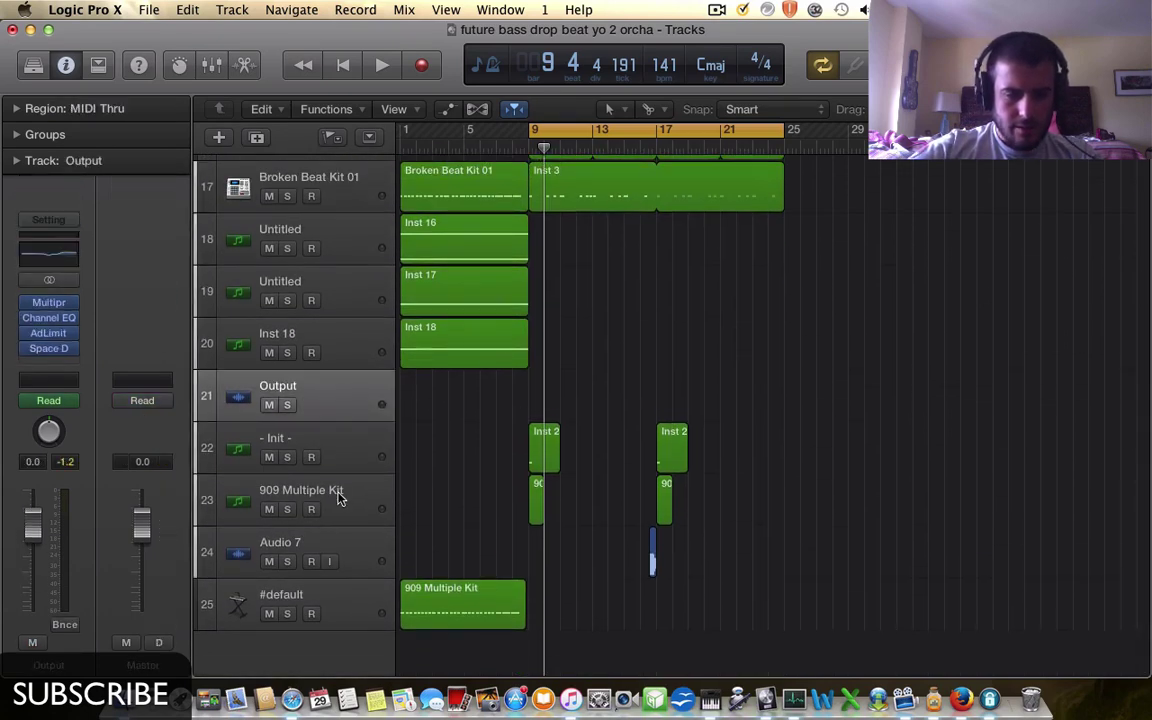
pyautogui.click(352, 553)
pyautogui.scroll(10, 588, 540)
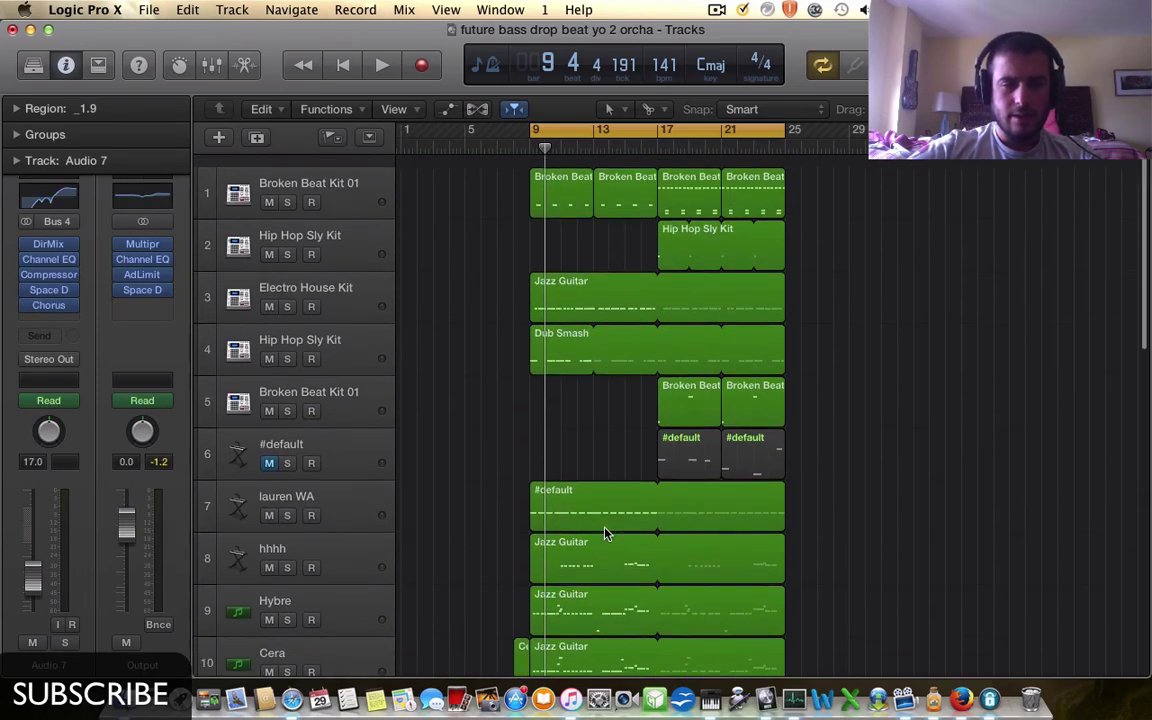
pyautogui.scroll(5, 537, 447)
pyautogui.hscroll(-5, 537, 445)
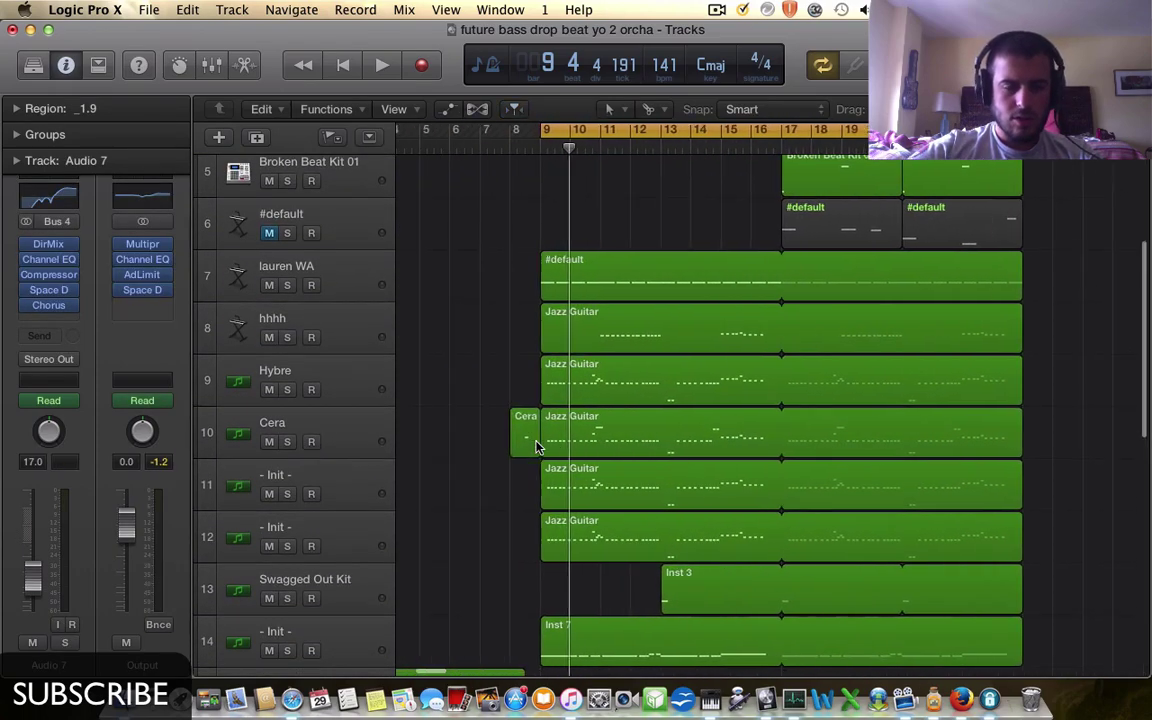
pyautogui.scroll(6, 537, 445)
pyautogui.scroll(-10, 537, 442)
pyautogui.scroll(3, 535, 441)
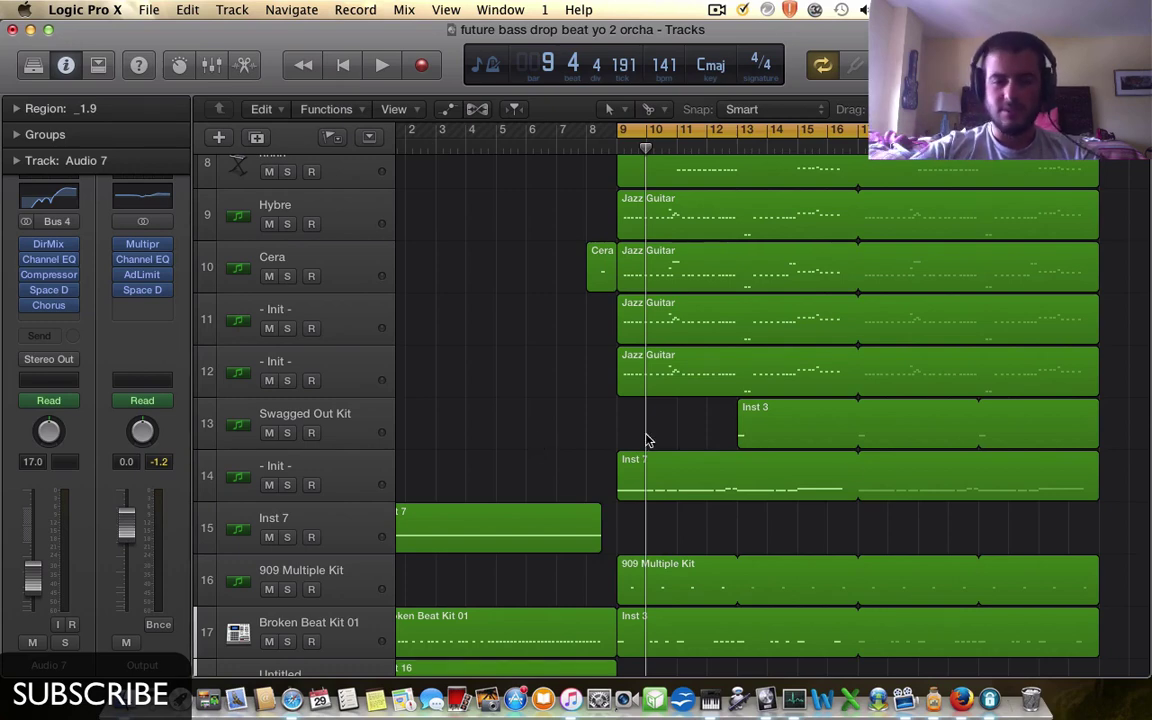
# - Solo the Cera track and play its Jazz Guitar region from bar 9
pyautogui.hscroll(4, 853, 463)
pyautogui.scroll(3, 853, 463)
pyautogui.scroll(2, 853, 463)
pyautogui.scroll(-5, 853, 463)
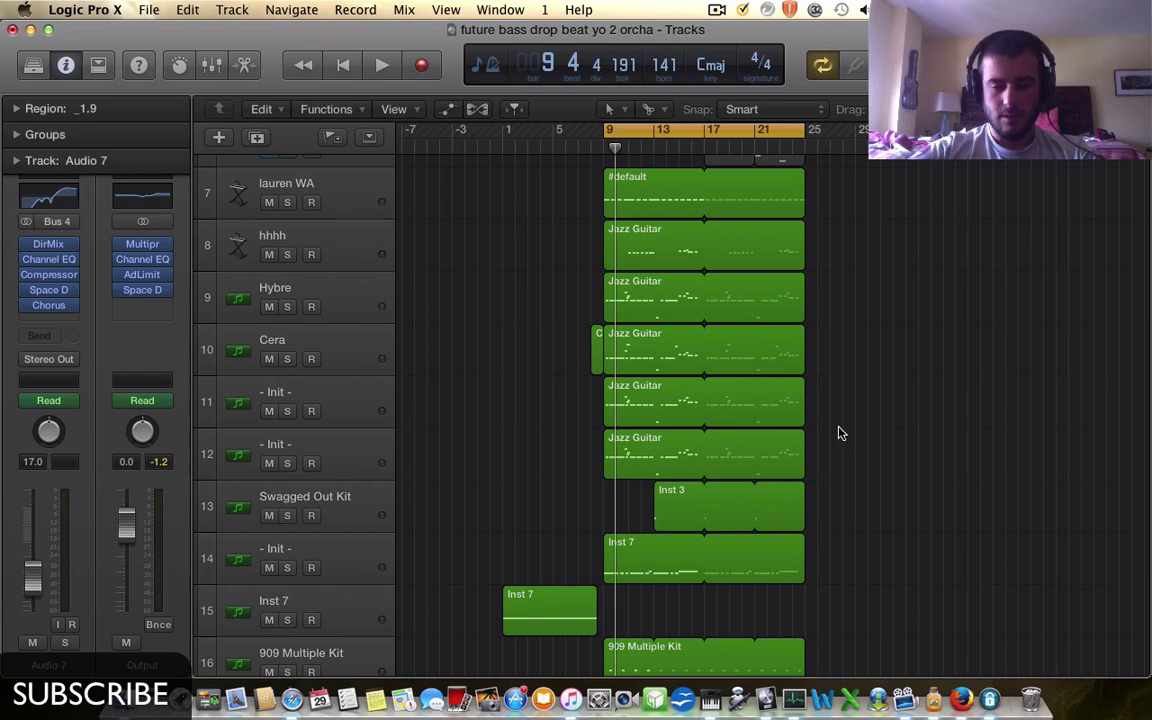
pyautogui.scroll(5, 836, 406)
pyautogui.scroll(-2, 836, 406)
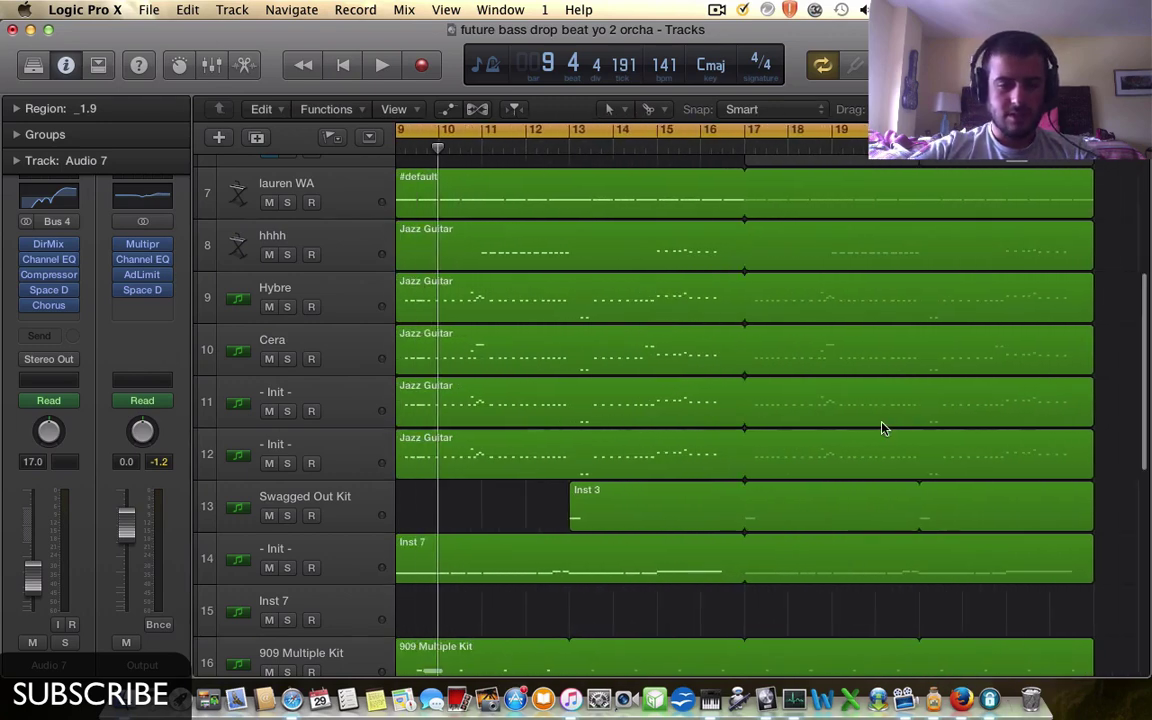
pyautogui.scroll(1, 882, 428)
pyautogui.click(370, 370)
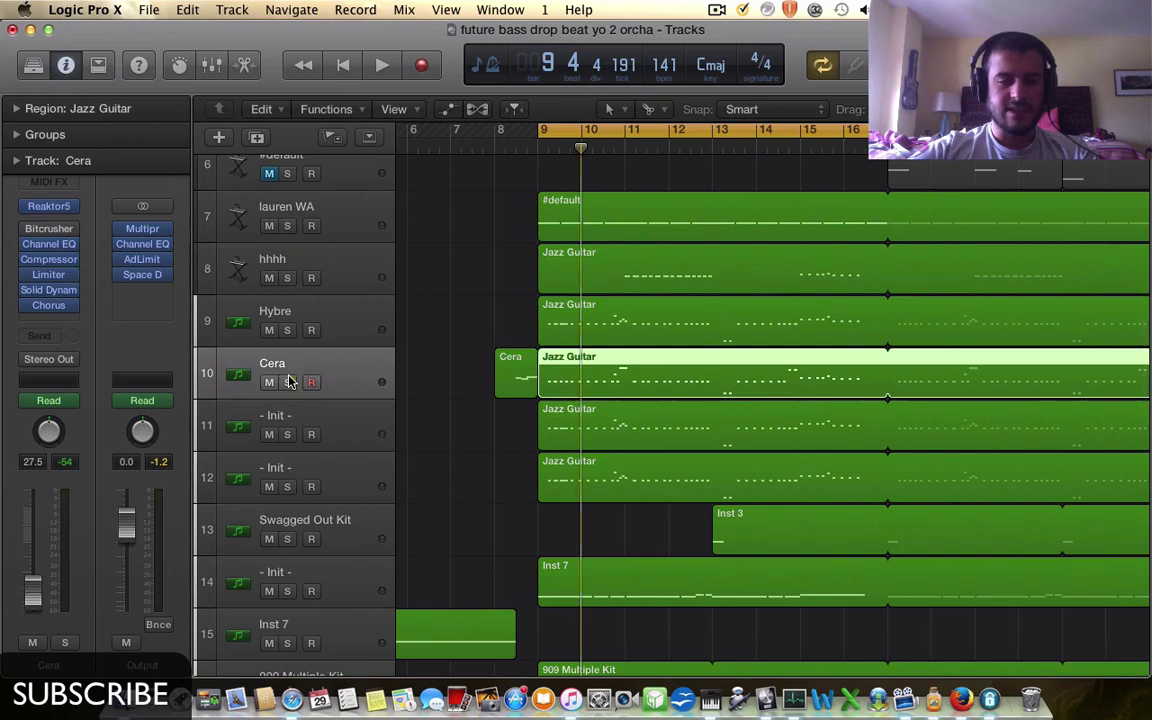
pyautogui.click(288, 382)
pyautogui.press('space')
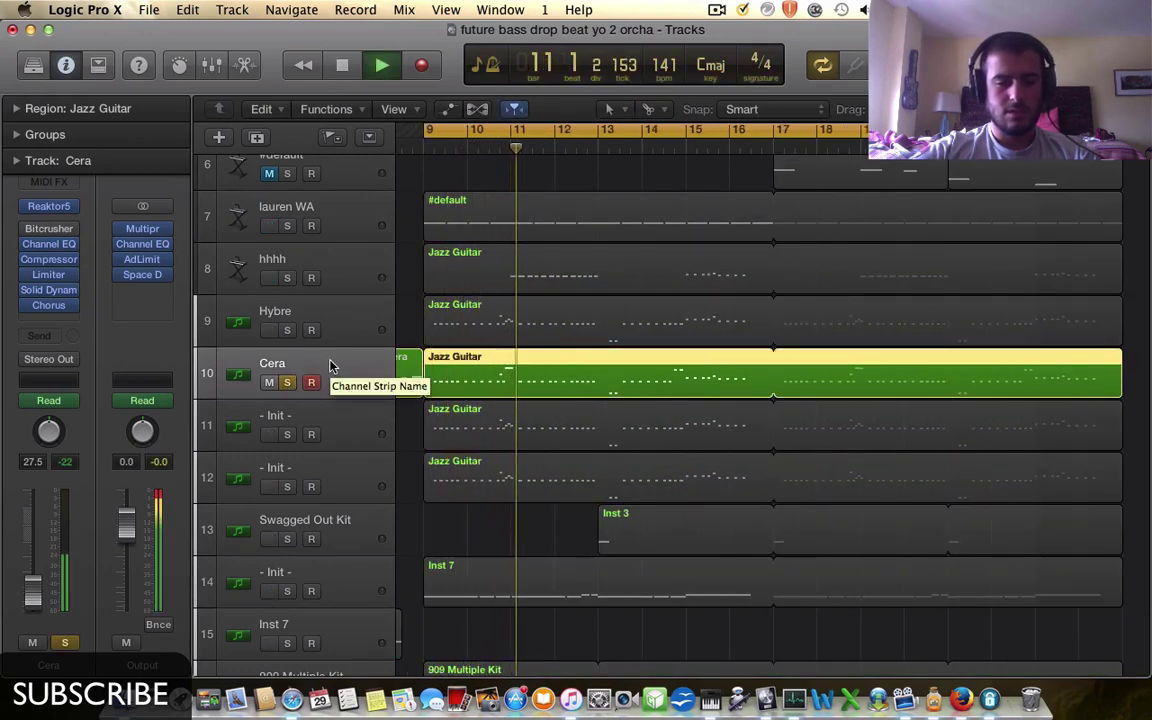
pyautogui.hscroll(-3, 450, 368)
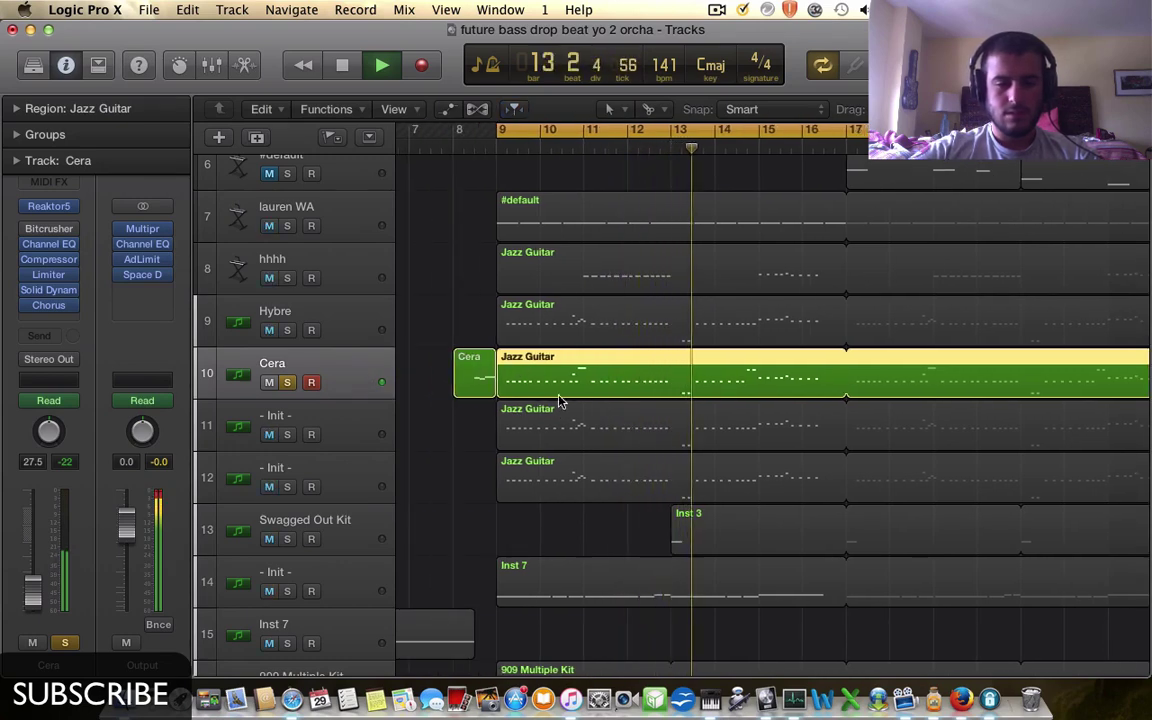
pyautogui.press('space')
# - Open the Cera track's Reaktor Prism instrument and play the part with the track's insert effects bypassed
pyautogui.scroll(2, 586, 378)
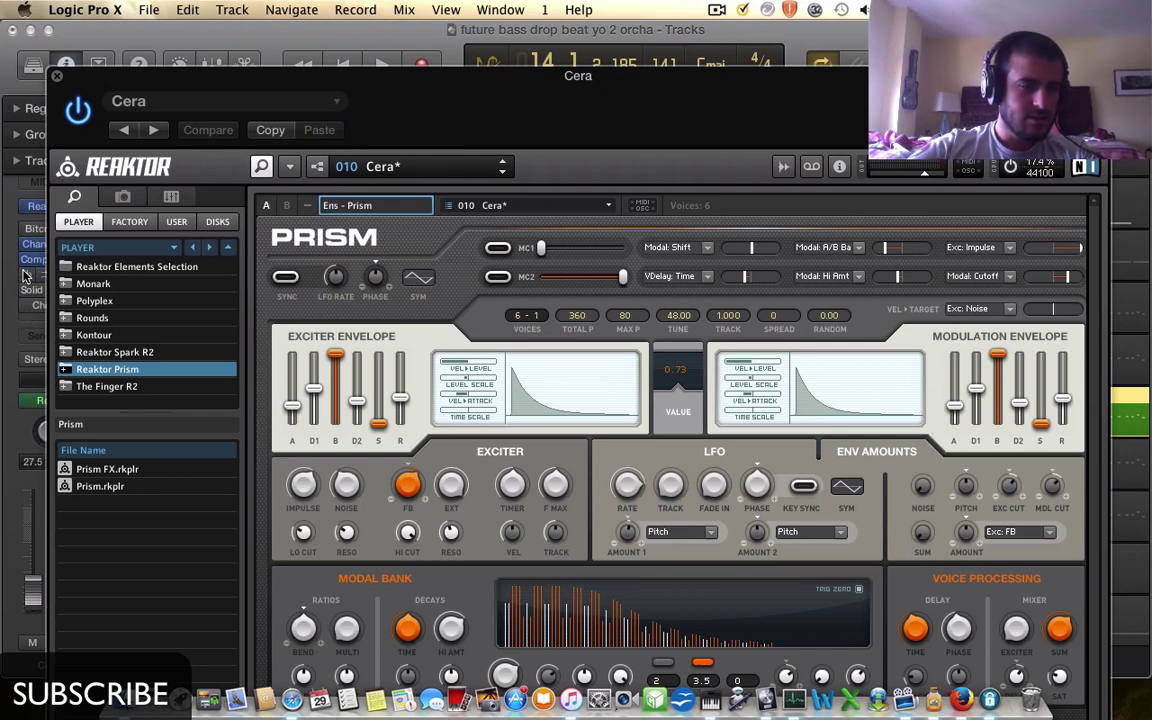
pyautogui.press('space')
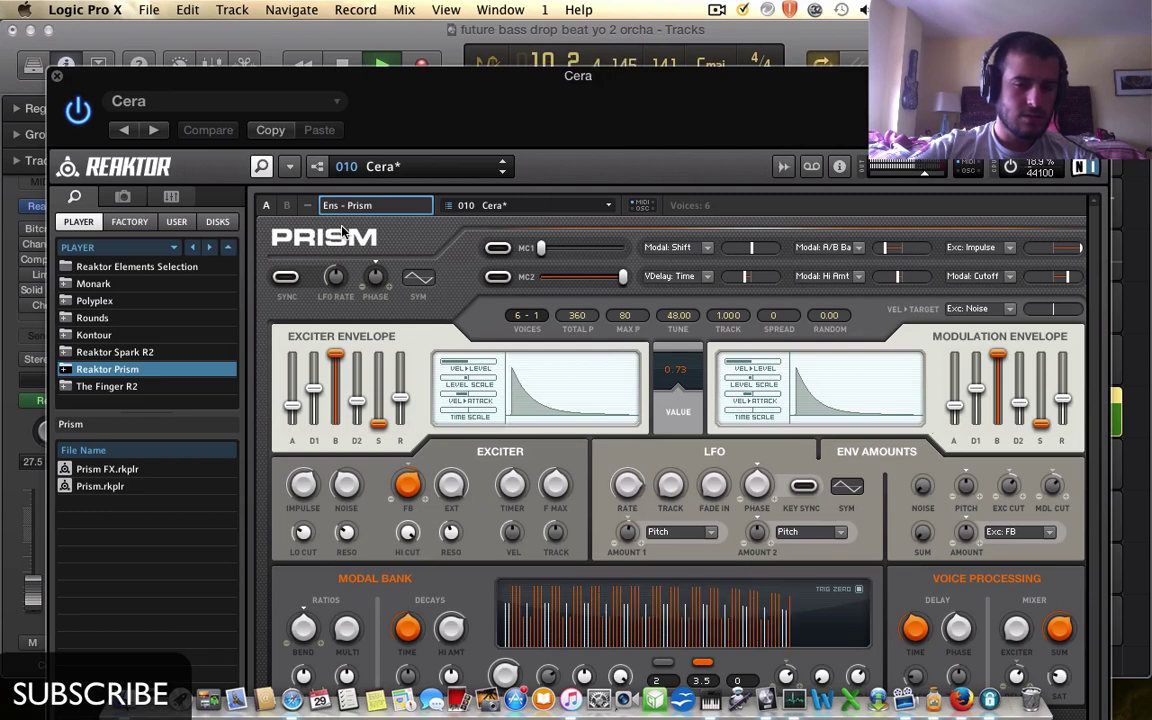
pyautogui.press('space')
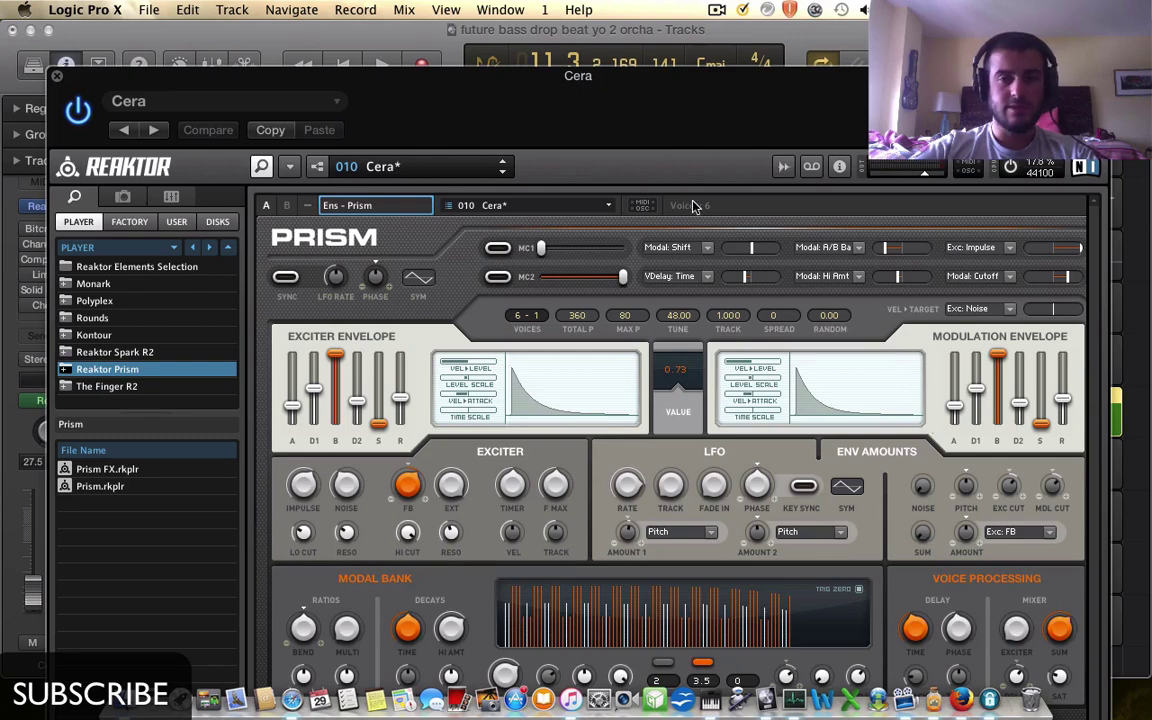
# - Reposition the Cera Reaktor window and examine the Prism controls from the envelopes down to the effects section
pyautogui.doubleClick(656, 79)
pyautogui.moveTo(657, 79); pyautogui.dragTo(733, 75)
pyautogui.moveTo(647, 73); pyautogui.dragTo(647, 33)
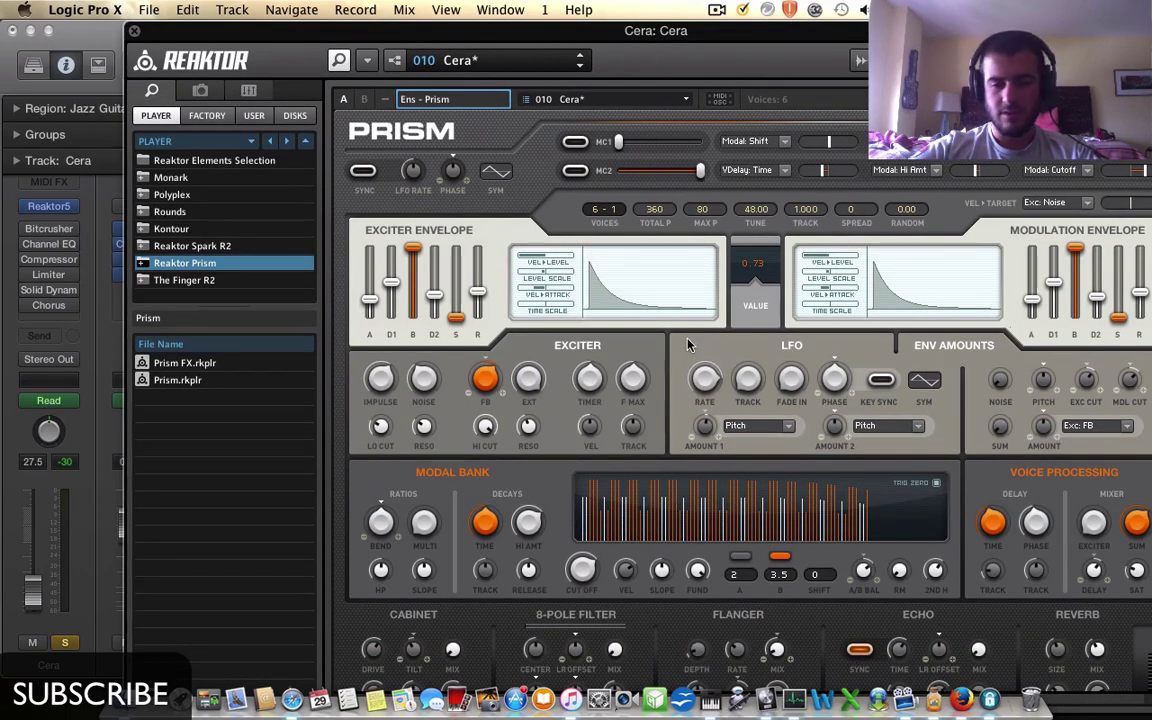
pyautogui.scroll(-2, 687, 345)
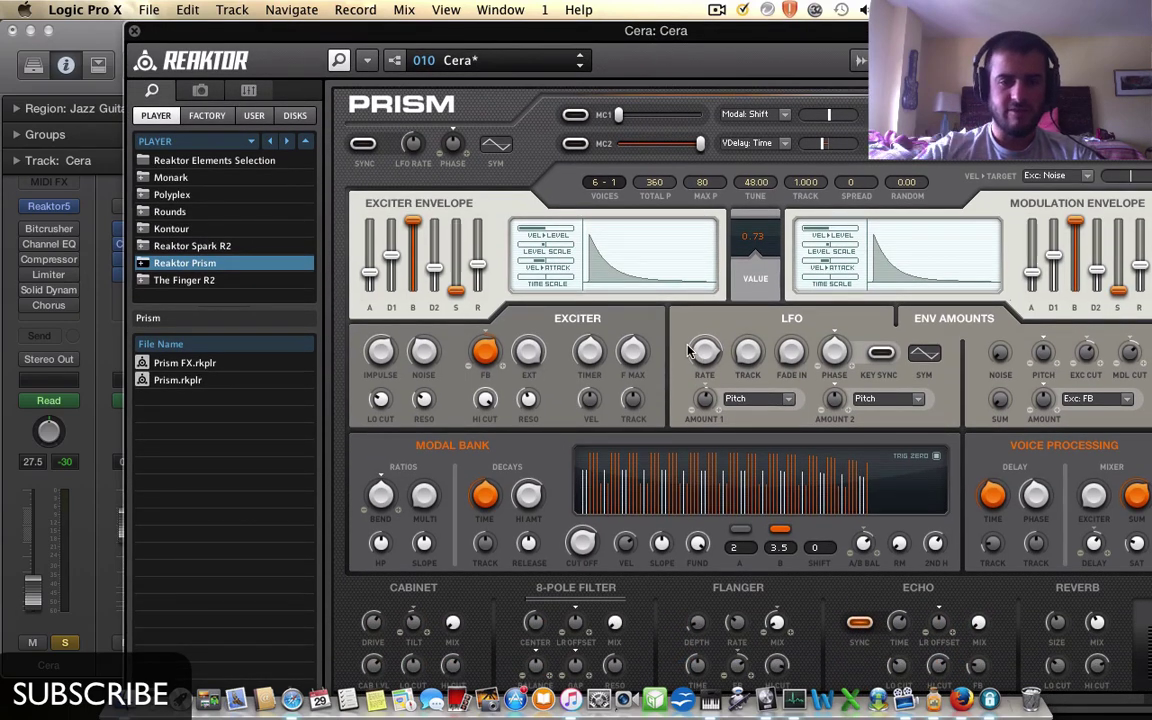
pyautogui.scroll(2, 687, 350)
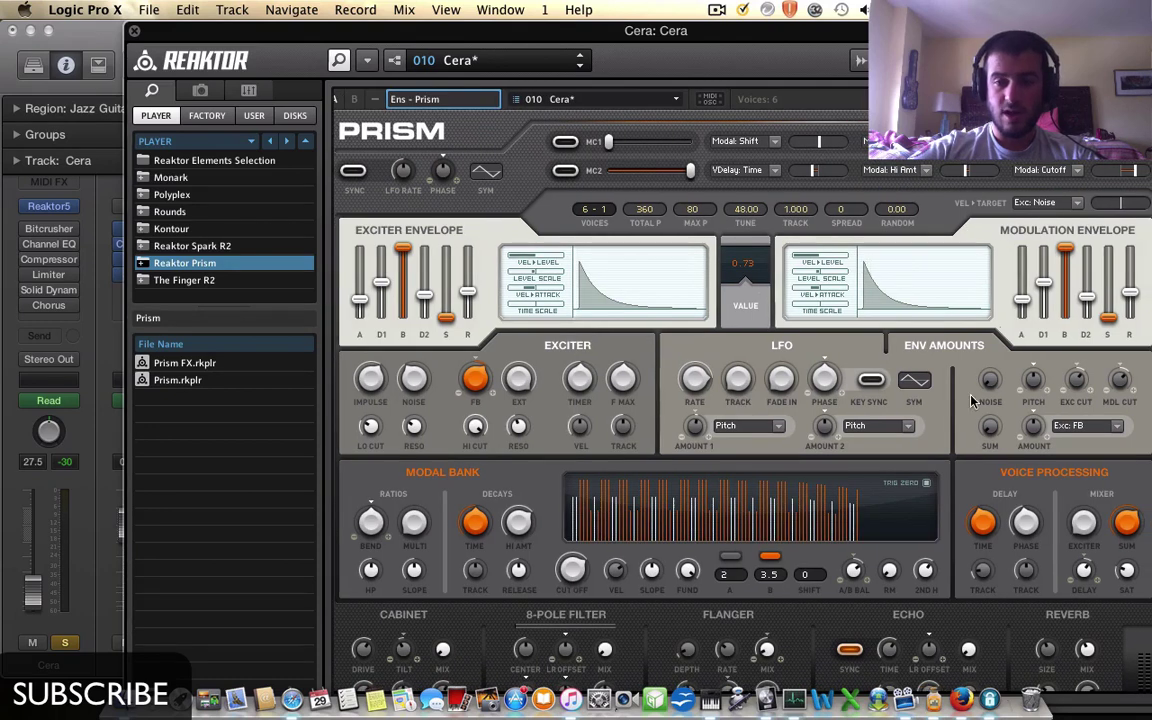
pyautogui.scroll(-2, 965, 563)
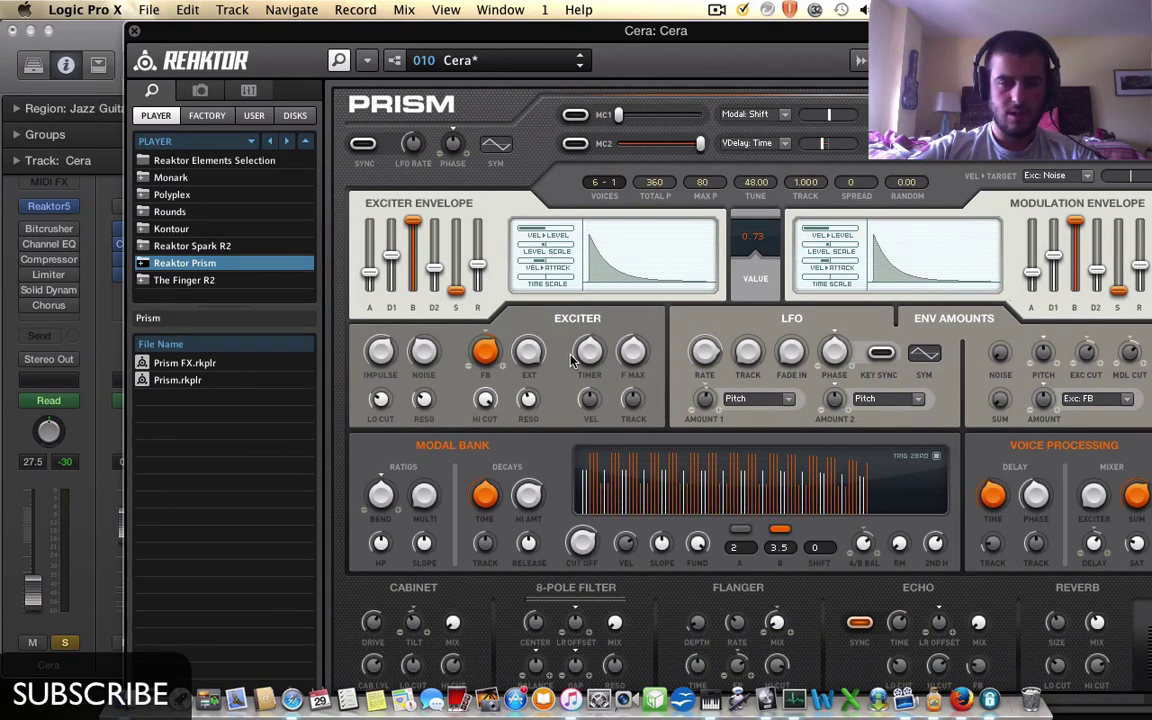
pyautogui.scroll(2, 573, 362)
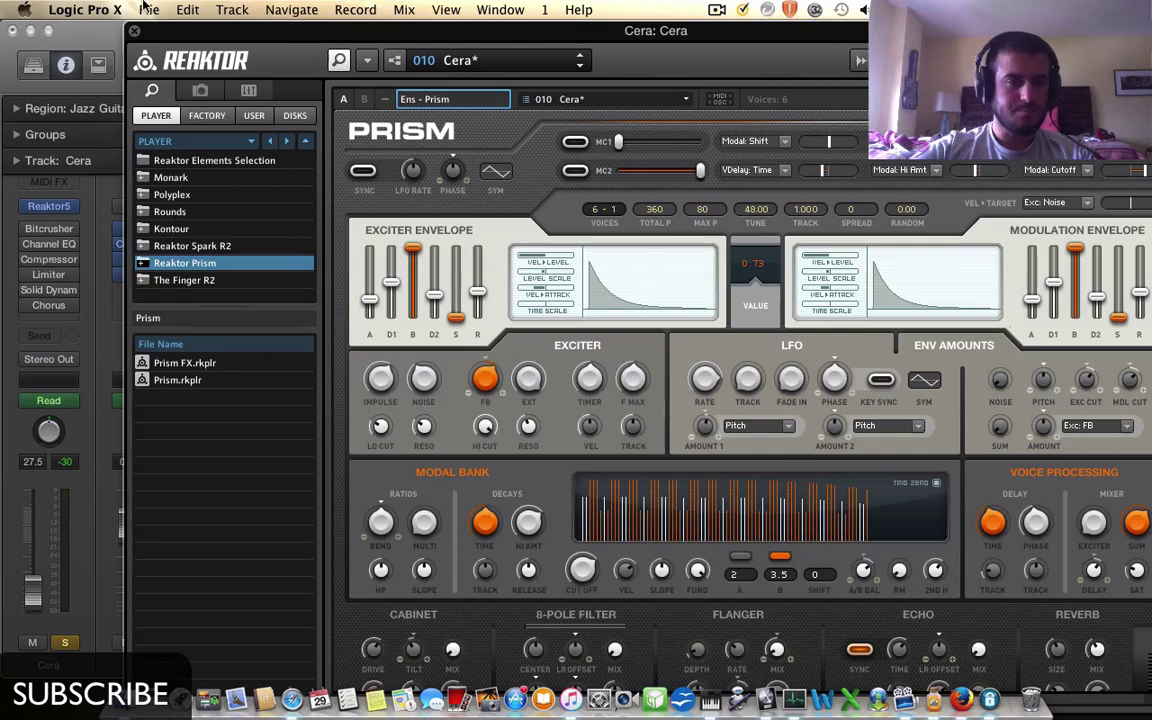
# - Switch to the web browser and search Google for komplete 10
pyautogui.hotkey('ctrl', 'Right')
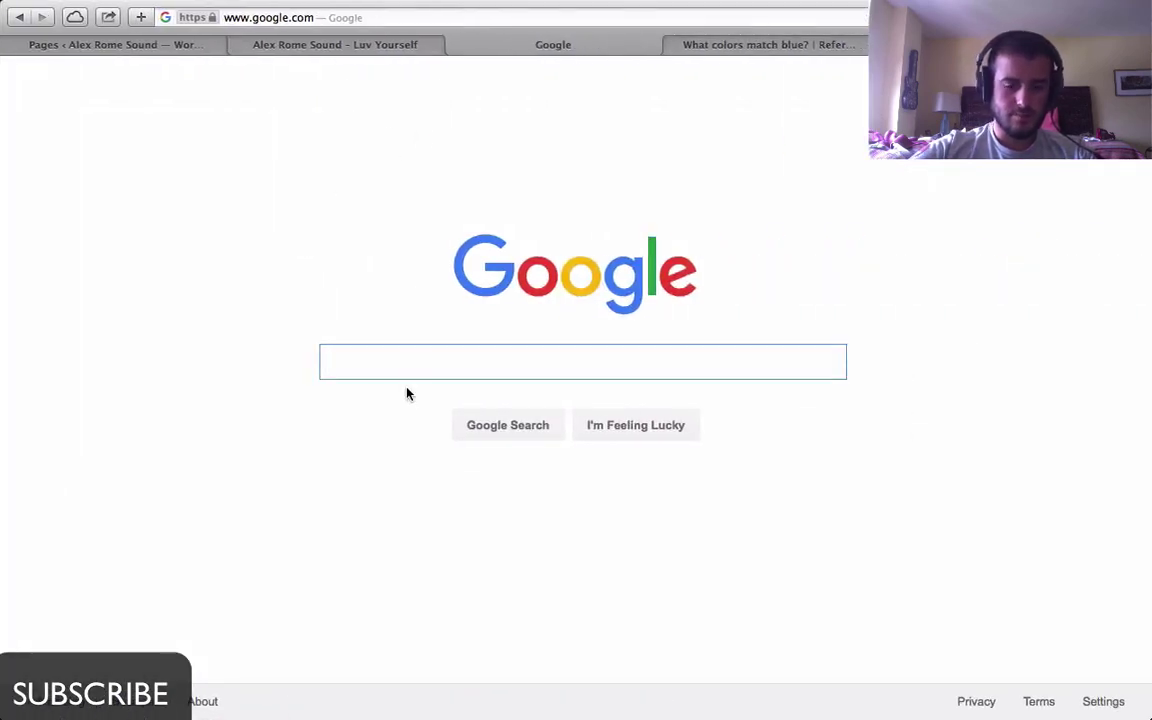
pyautogui.write('kompl')
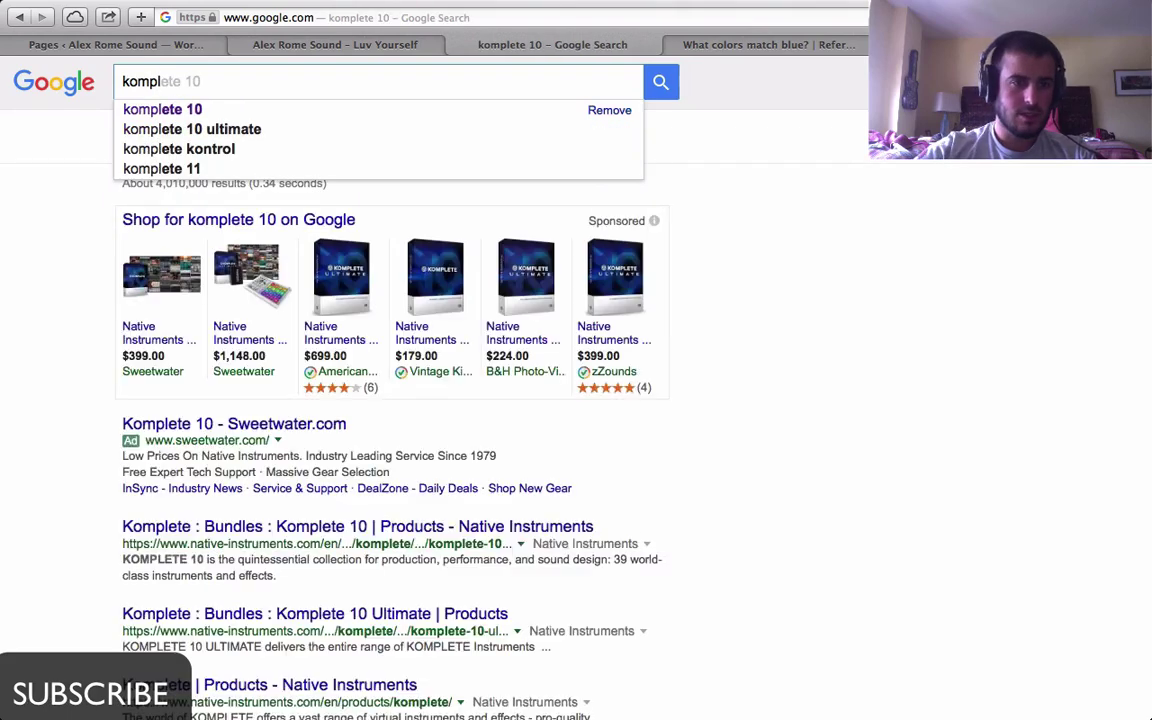
pyautogui.press('Down')
pyautogui.press('Return')
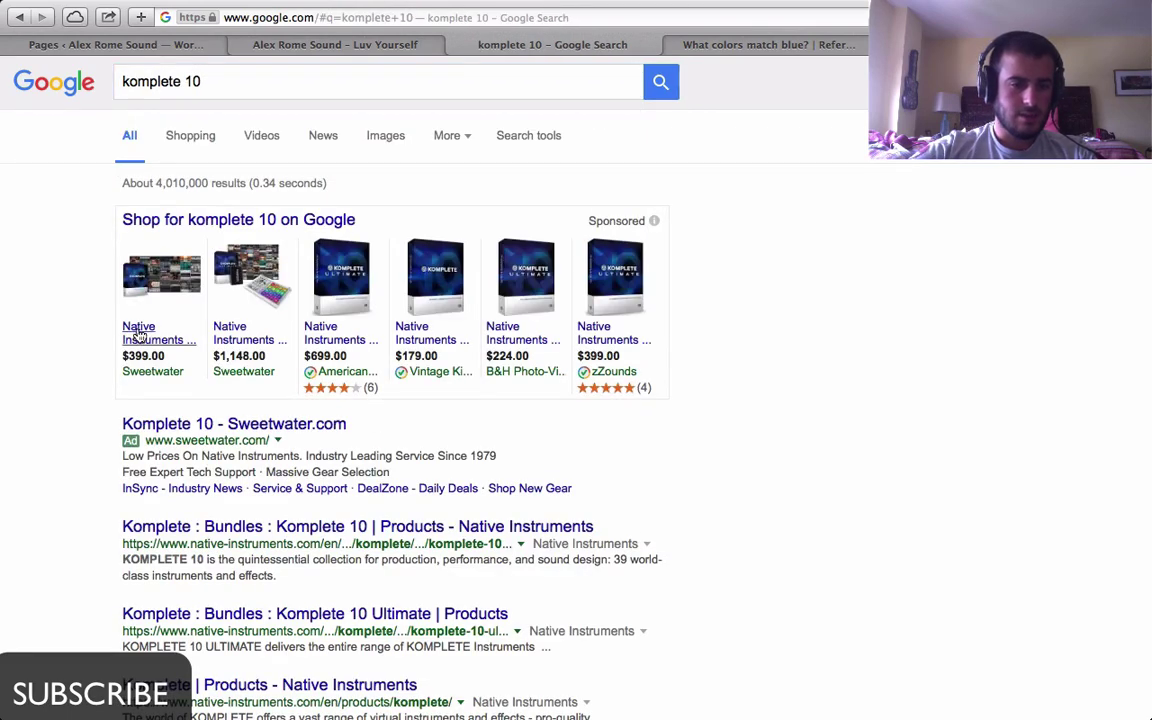
# - Open Sweetwater's Native Instruments Komplete 10 shopping result, dismiss the pop-up and review the product details
pyautogui.click(150, 332)
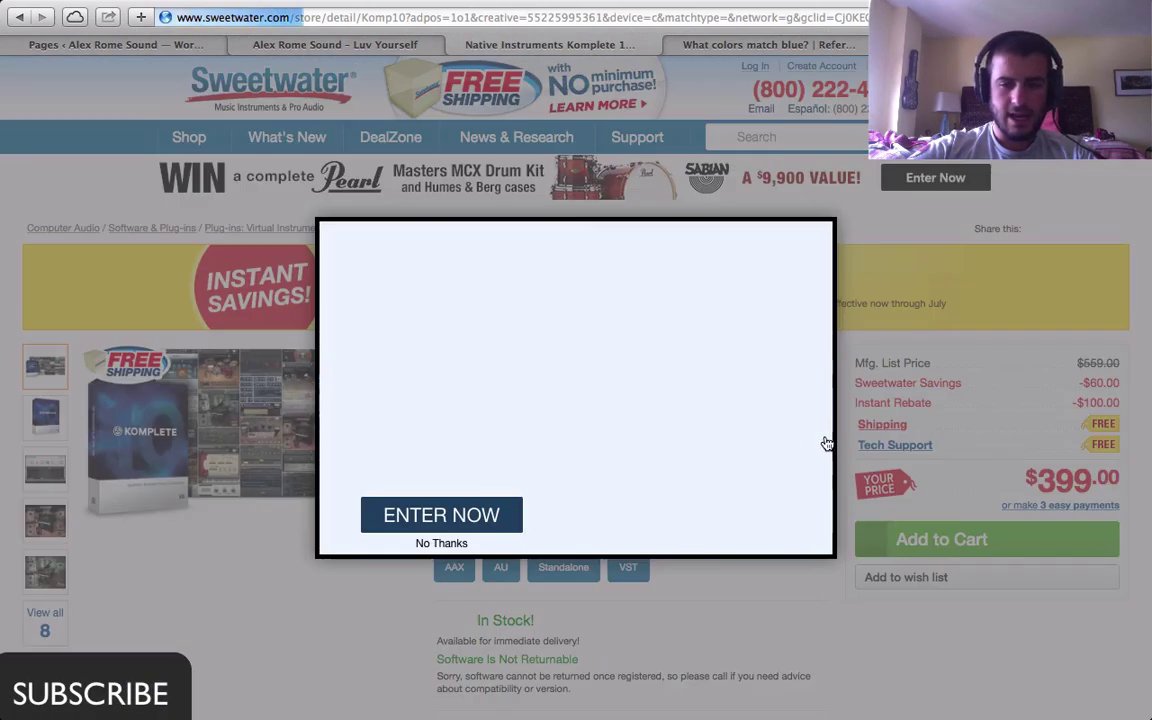
pyautogui.click(662, 567)
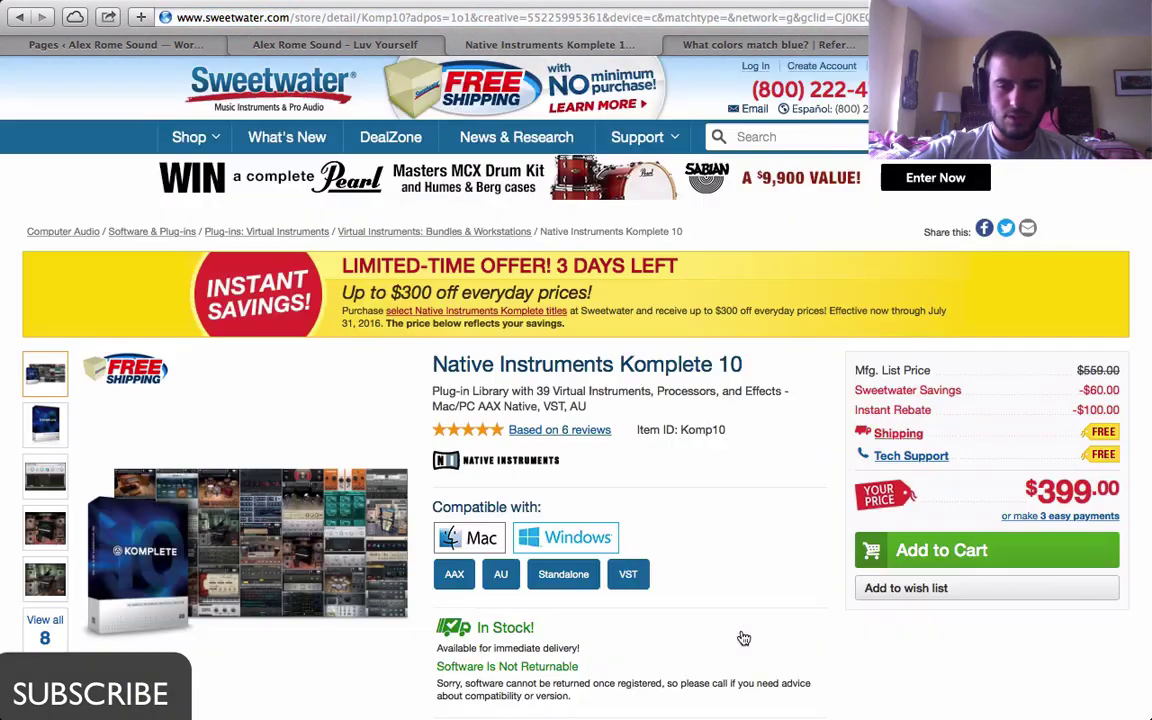
pyautogui.scroll(-3, 662, 567)
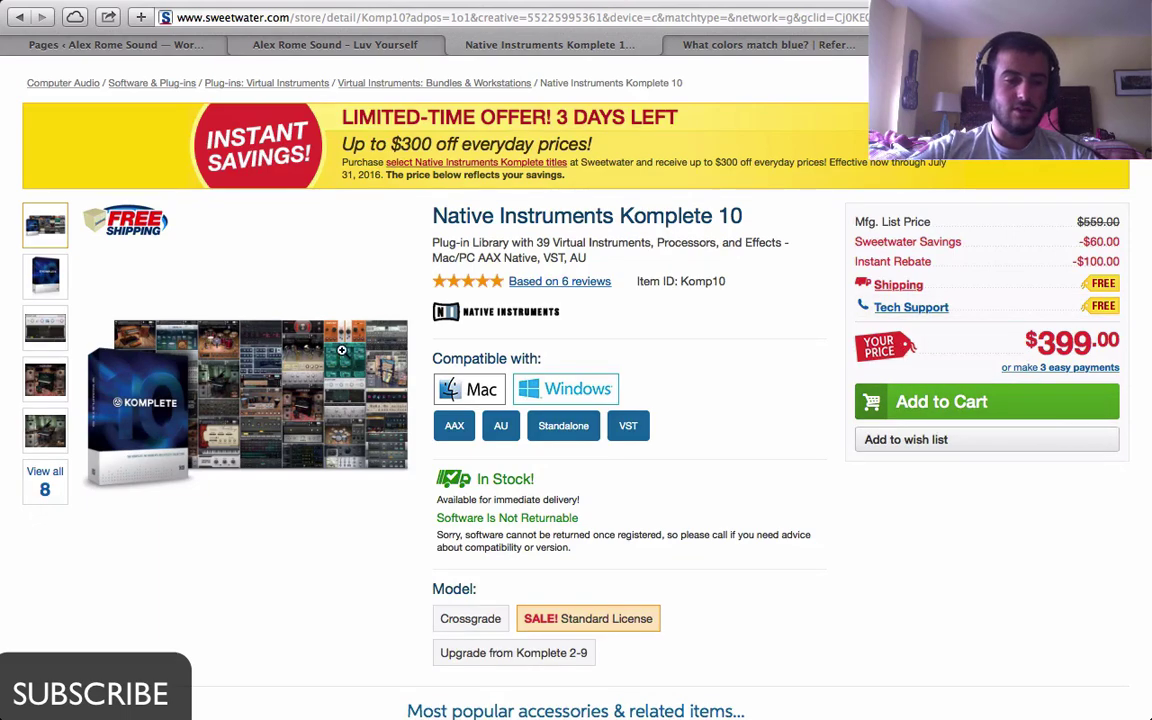
pyautogui.moveTo(147, 404)
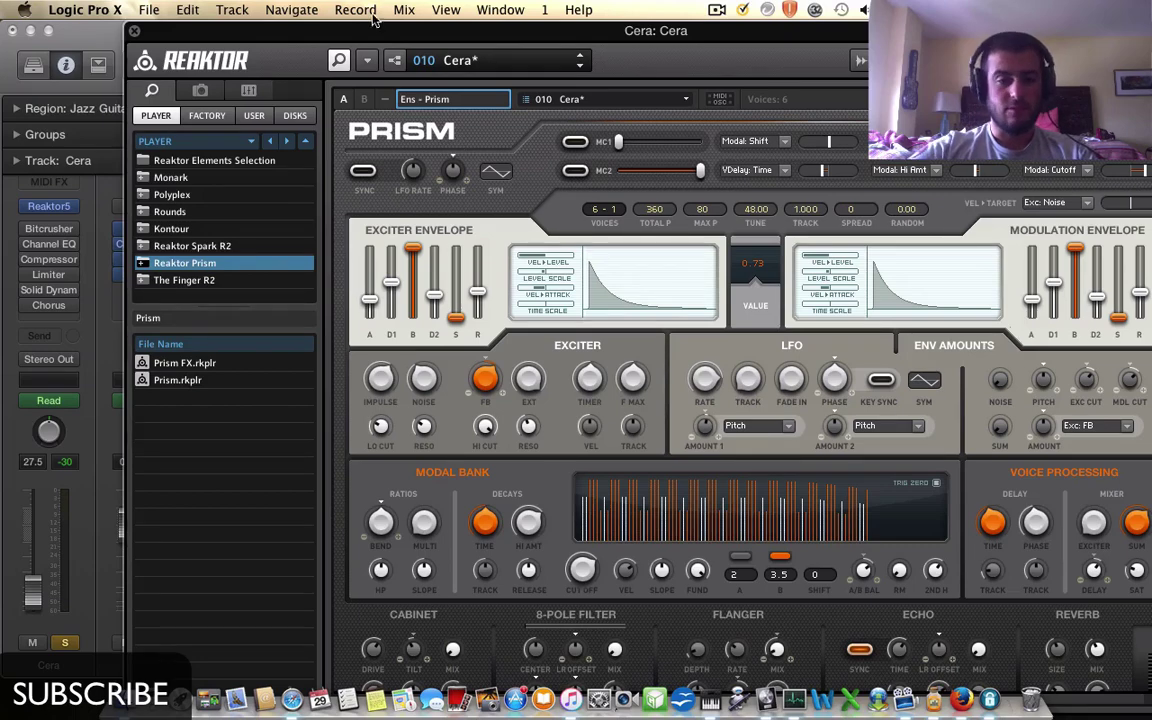
# - Back in Logic Pro X, re-enable the Cera track's Channel EQ, Compressor, Limiter, Solid Dynam and Chorus inserts, and remove its Bitcrusher
pyautogui.click(135, 31)
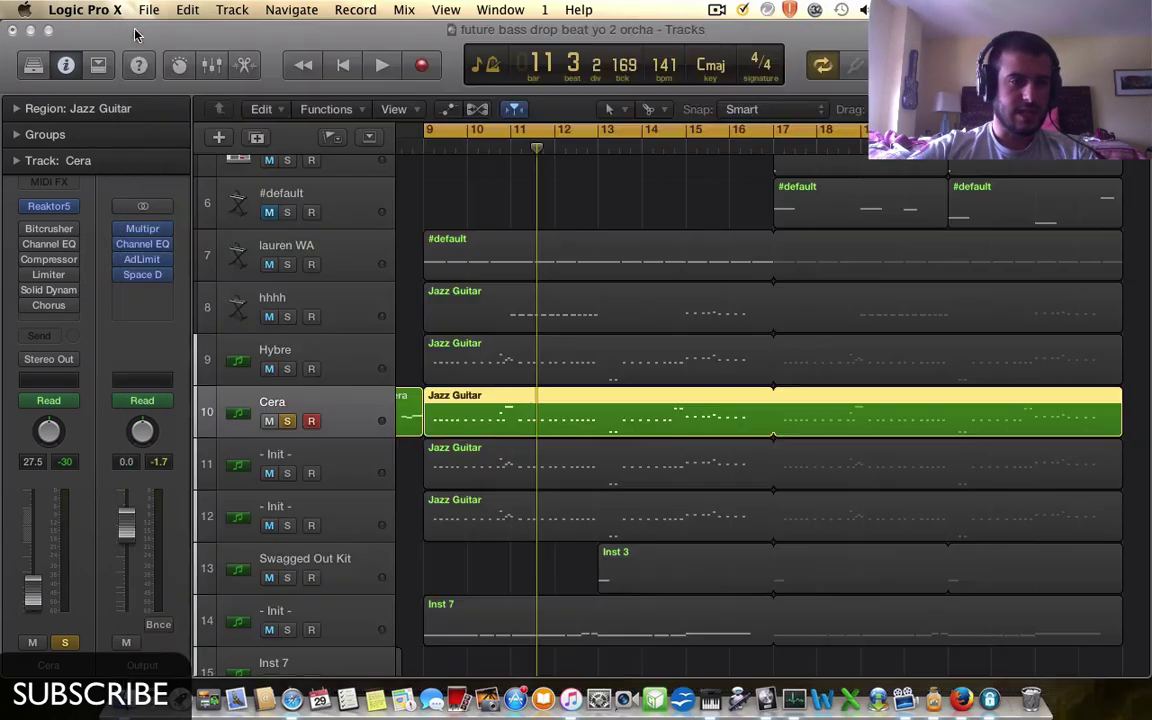
pyautogui.click(26, 306)
pyautogui.click(25, 292)
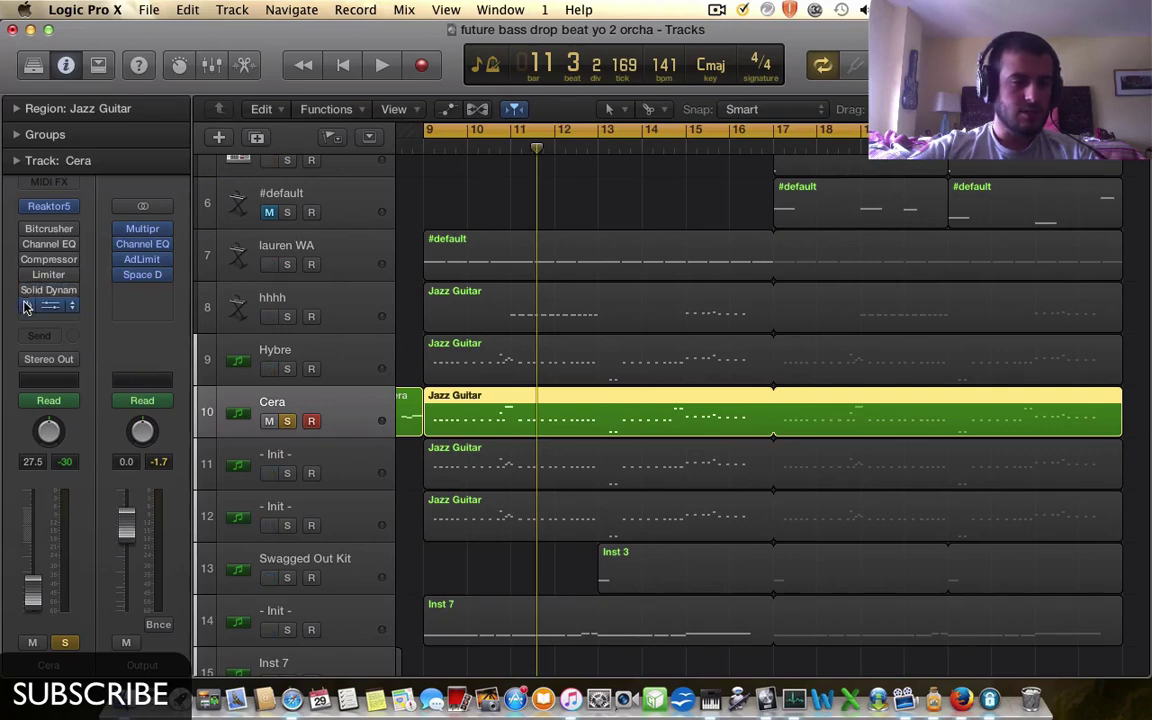
pyautogui.click(76, 233)
pyautogui.click(70, 258)
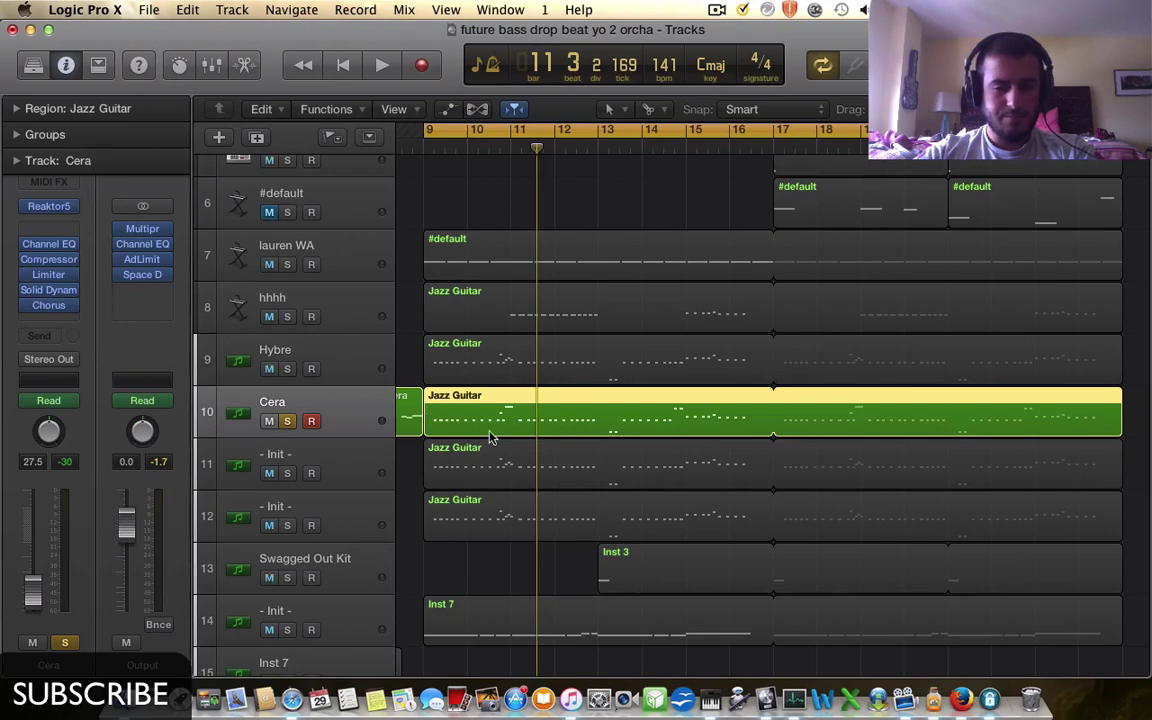
# - Play the opening of the soloed Cera region from bar 9 to hear its effect chain, including the Chorus
pyautogui.scroll(-1, 445, 395)
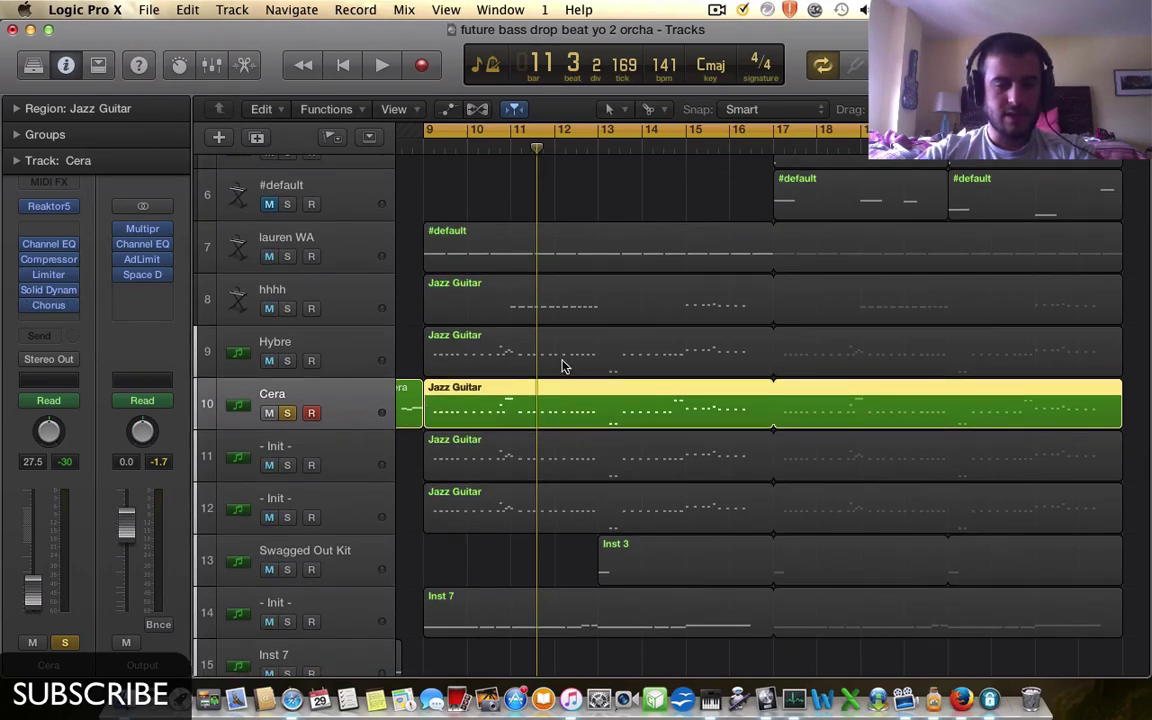
pyautogui.press('space')
pyautogui.press('space')
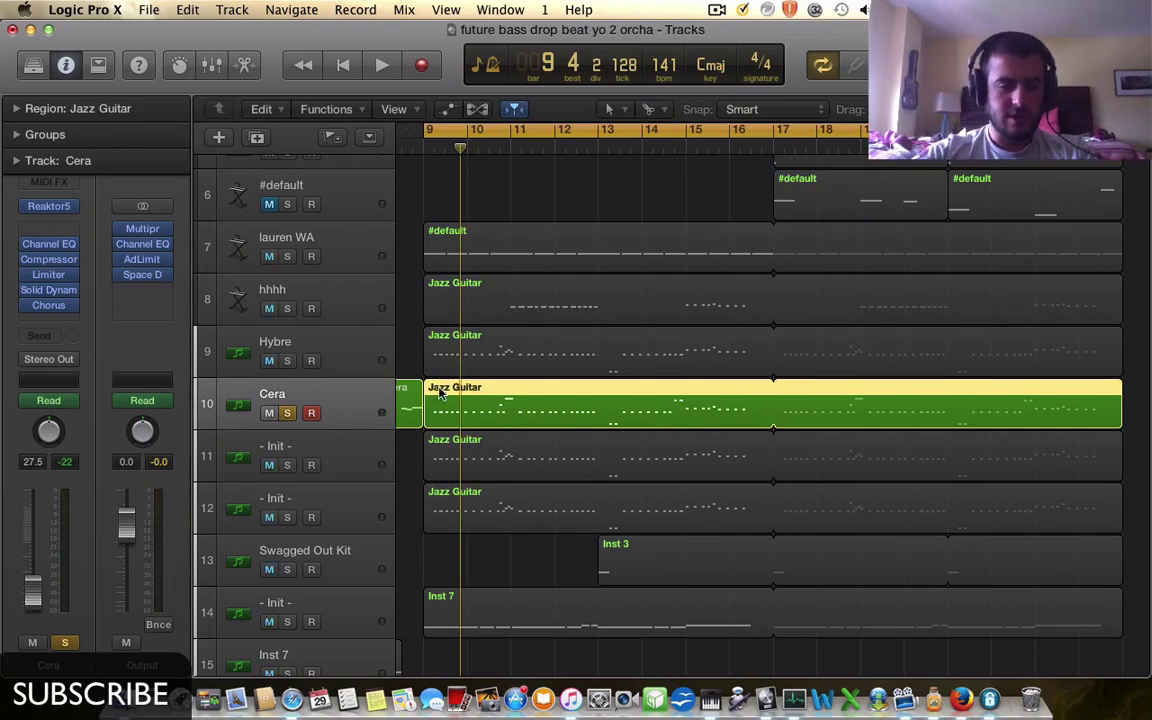
pyautogui.scroll(-3, 397, 370)
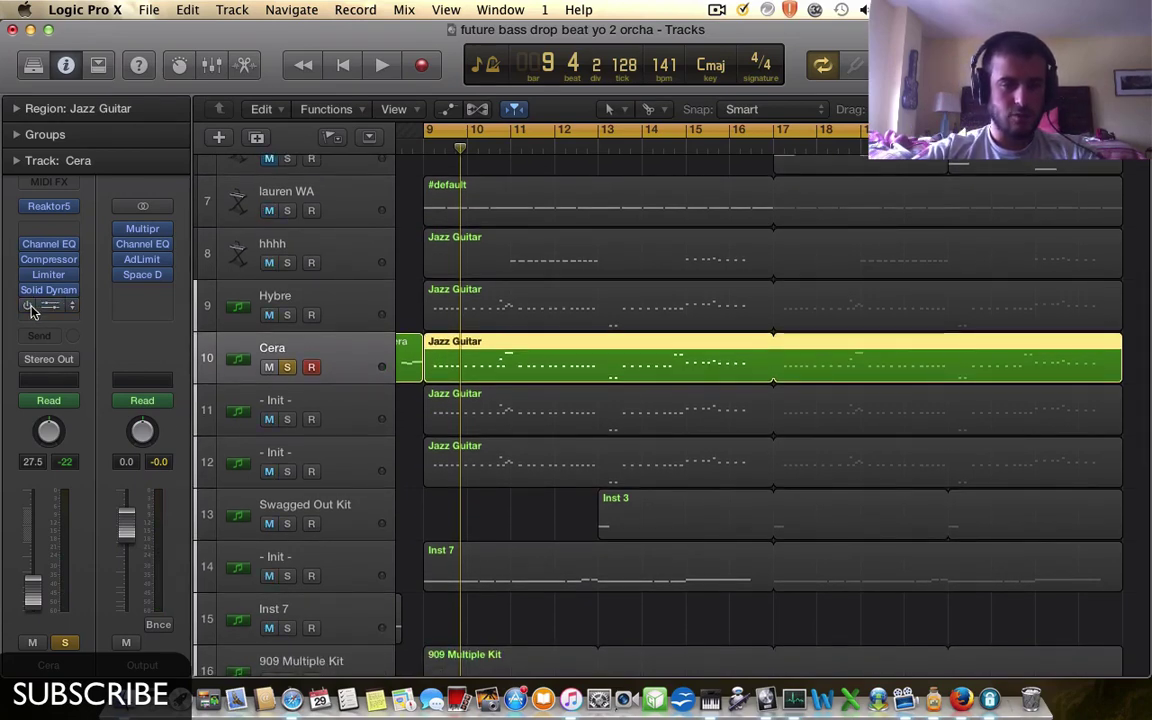
pyautogui.press('space')
pyautogui.press('space')
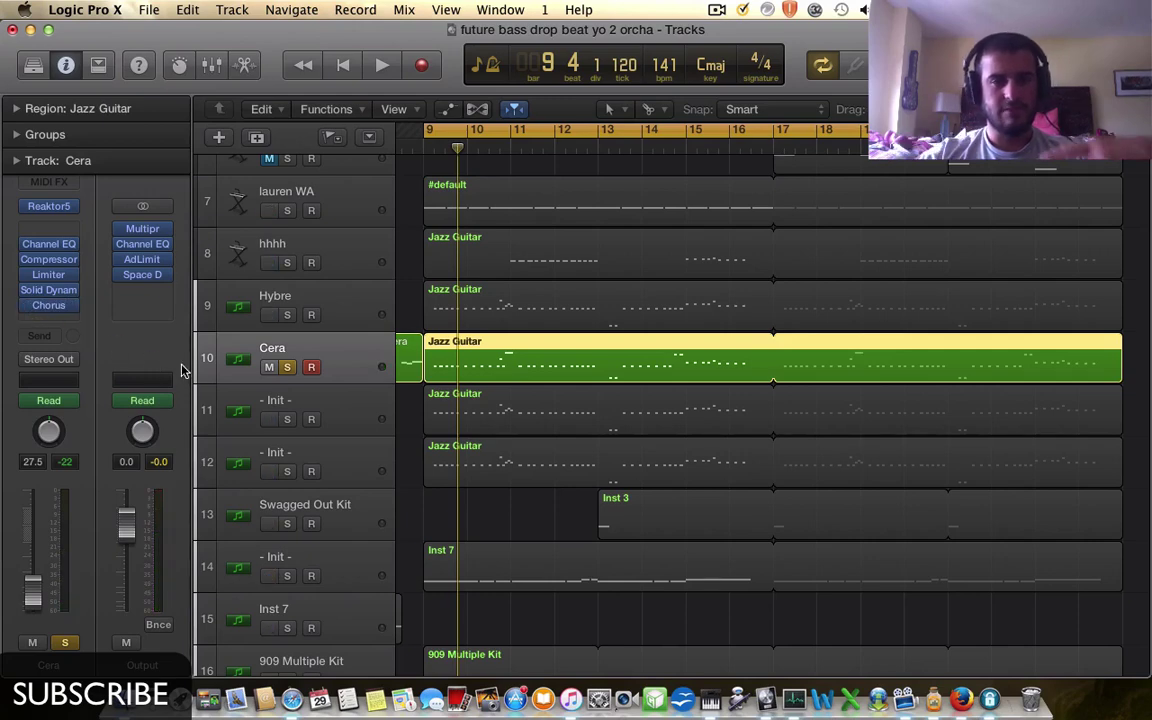
# - Switch the solo from the Cera track to the Hybre track and play the Hybre part from bar 9
pyautogui.scroll(2, 311, 420)
pyautogui.click(288, 430)
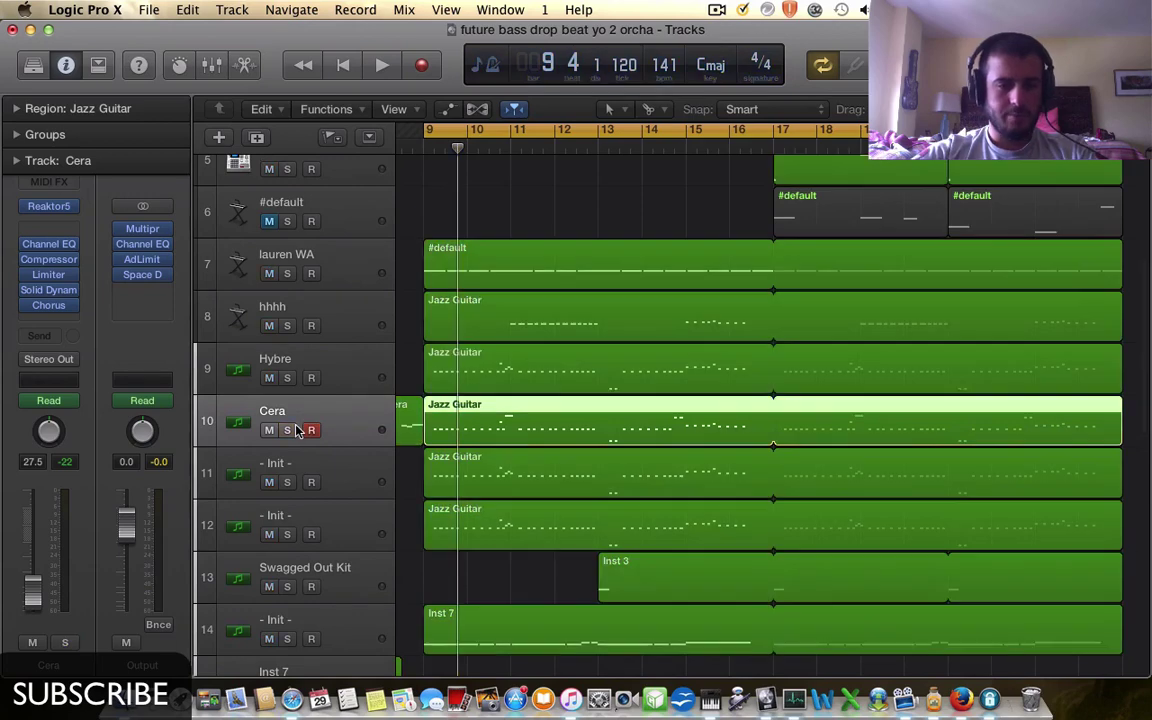
pyautogui.click(287, 378)
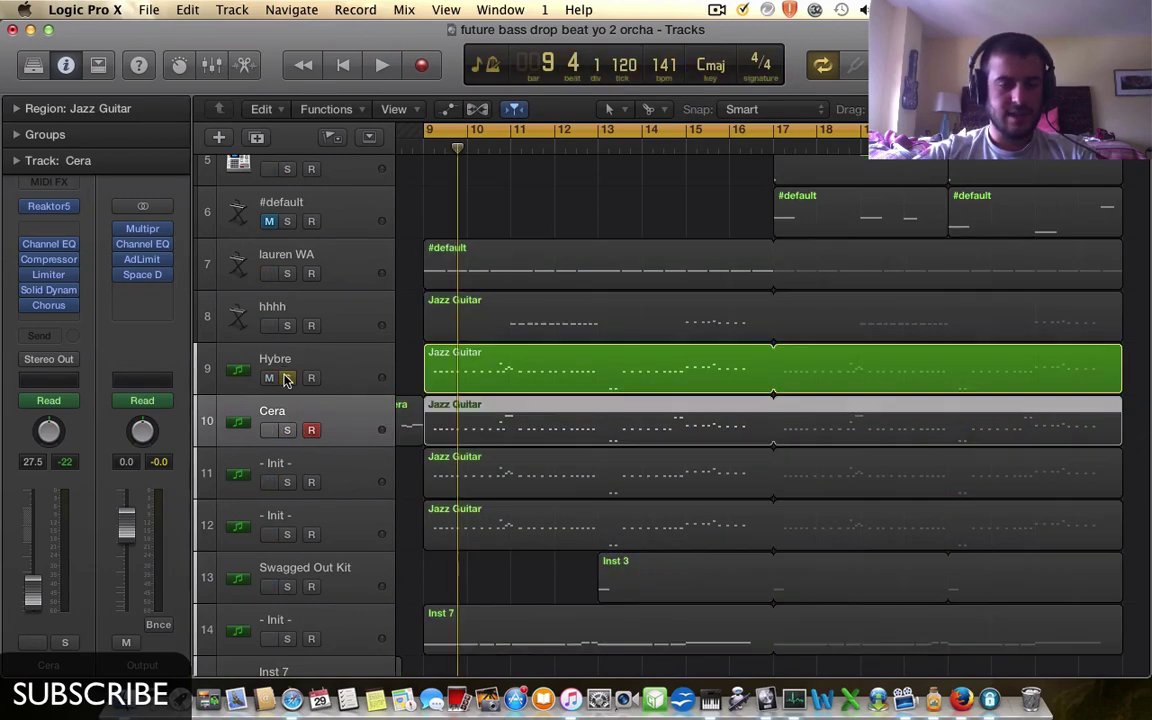
pyautogui.click(347, 360)
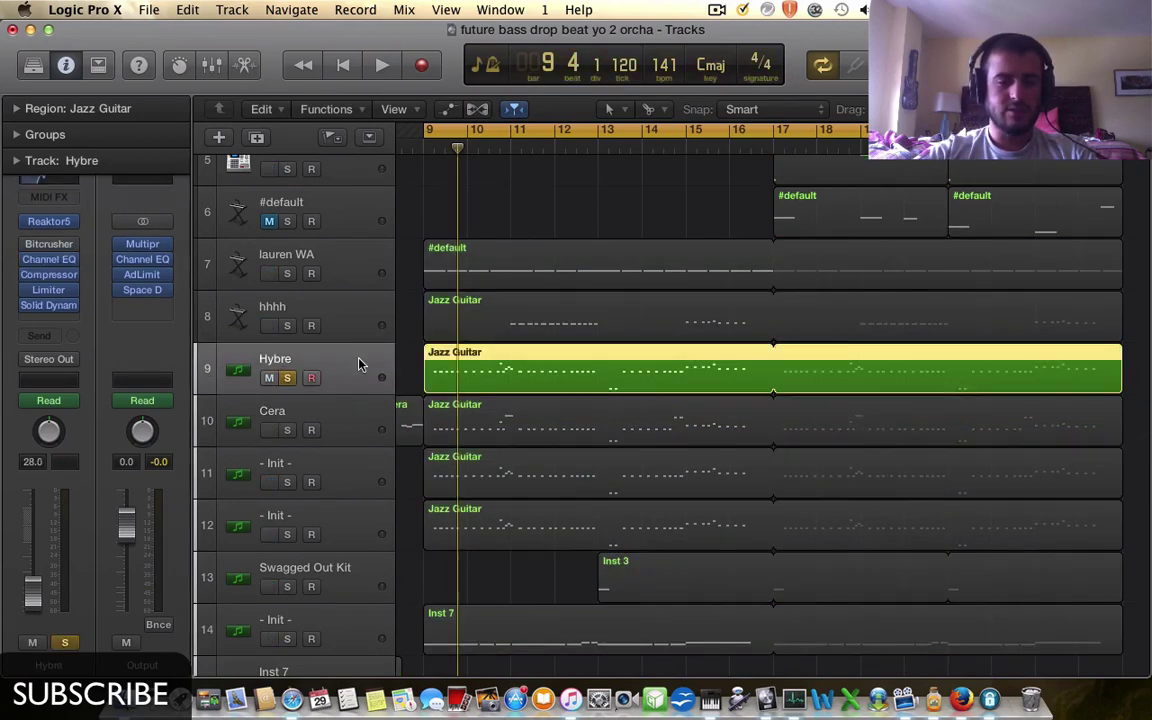
pyautogui.press('space')
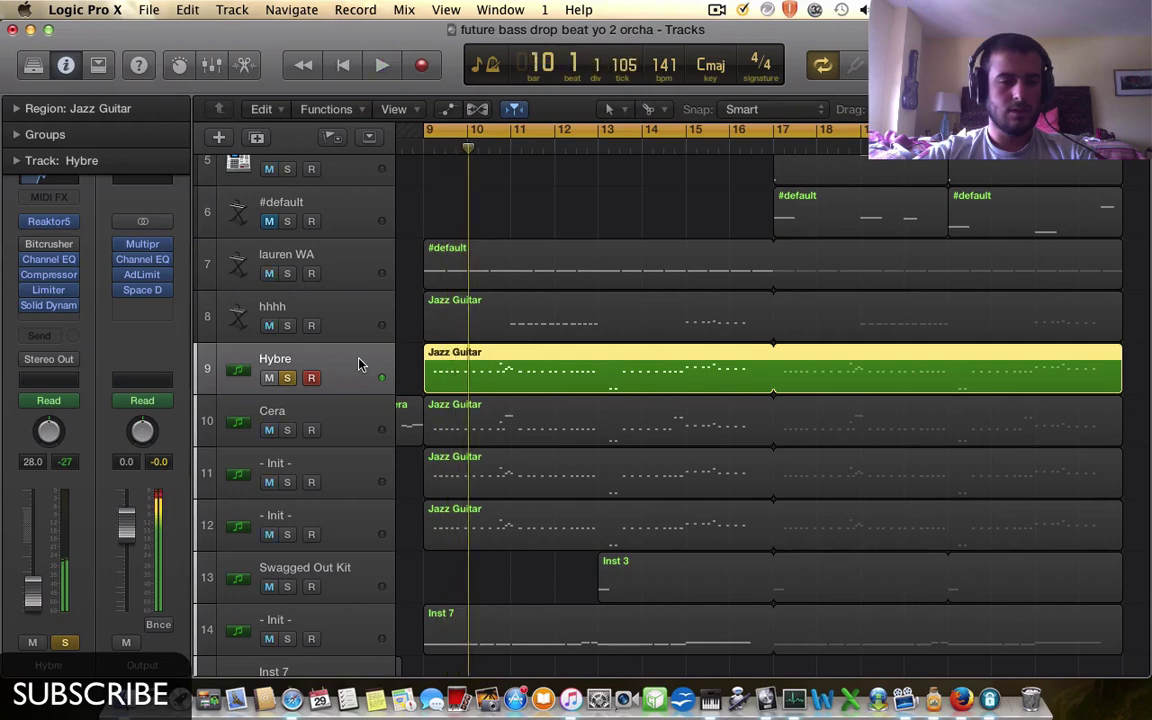
# - Open the Hybre track's Reaktor instrument and browse the Prism presets, including the Best of category, keeping Hybre loaded
pyautogui.click(40, 222)
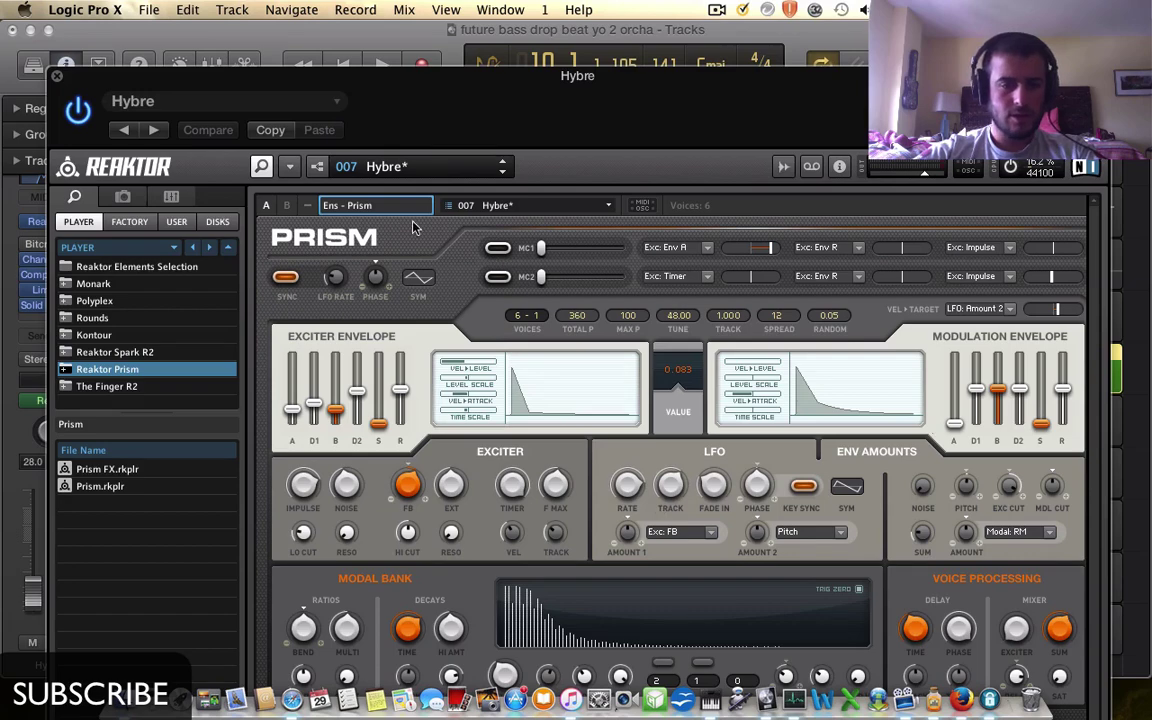
pyautogui.click(388, 166)
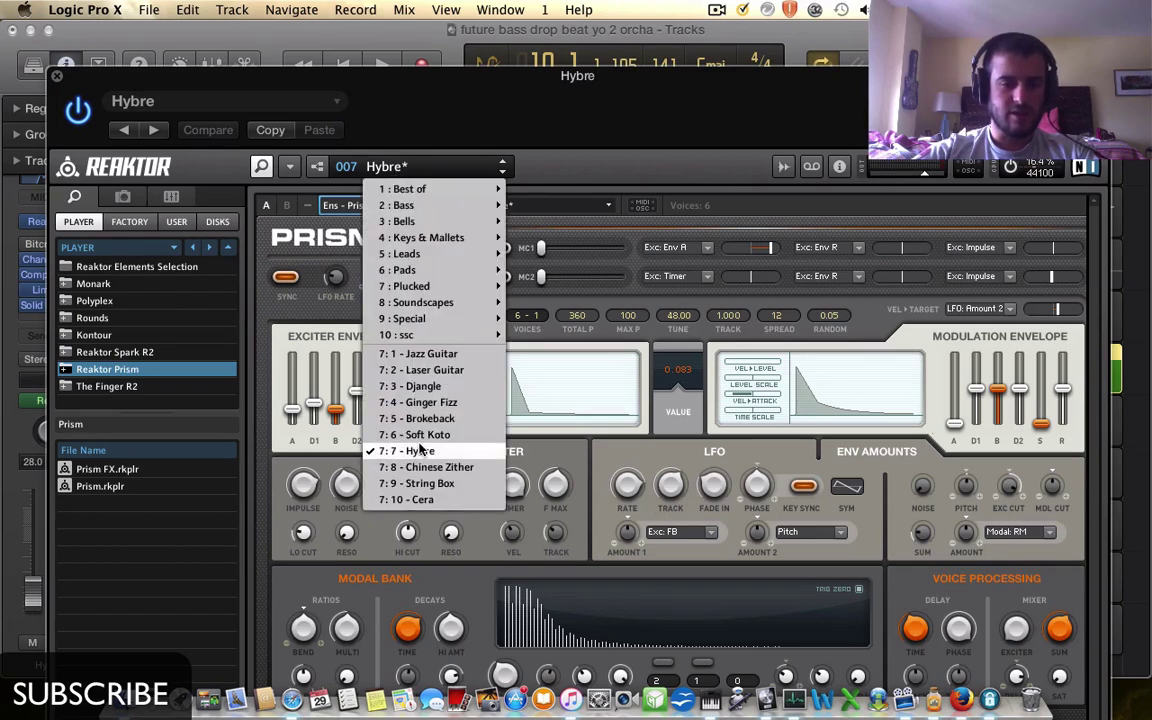
pyautogui.moveTo(408, 189)
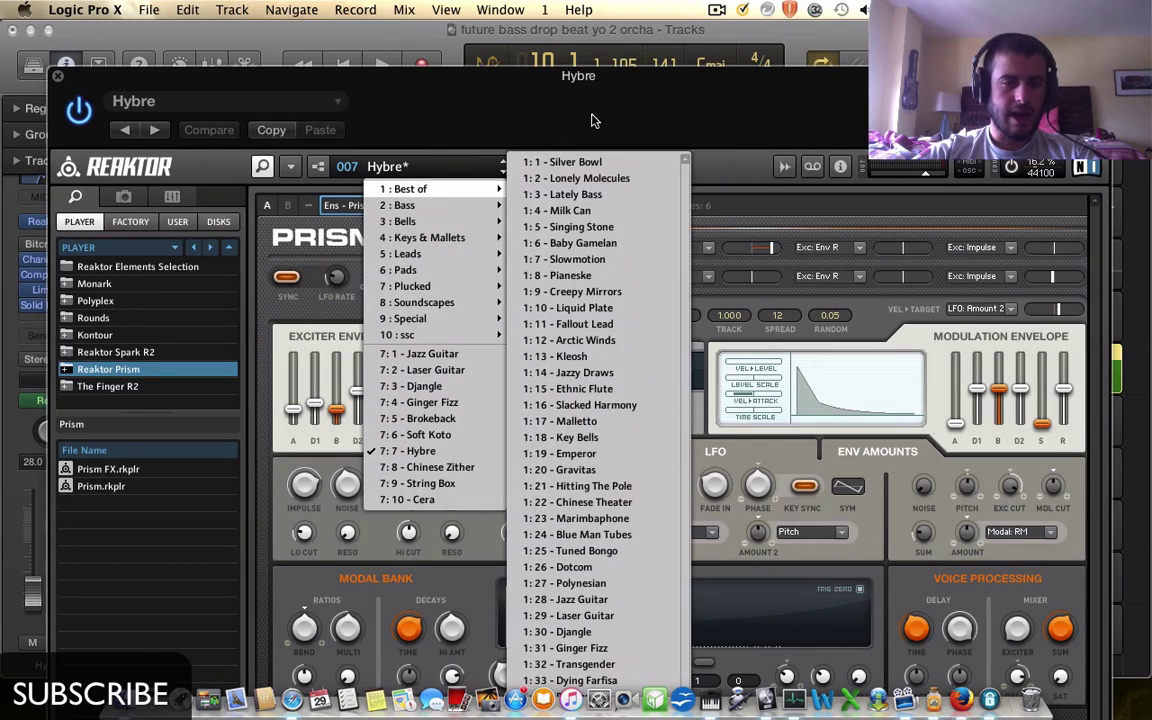
pyautogui.click(686, 132)
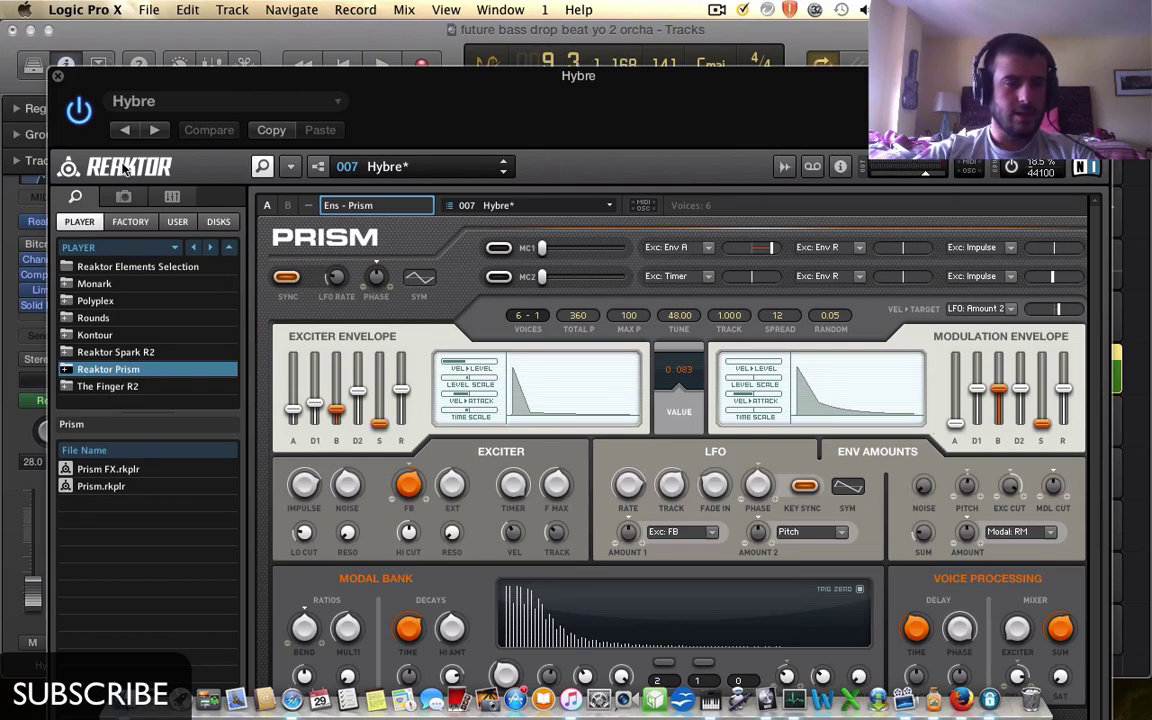
# - Close the Hybre instrument, switch the solo from Hybre to the - Init - track 11 and play its Jazz Guitar region
pyautogui.click(57, 75)
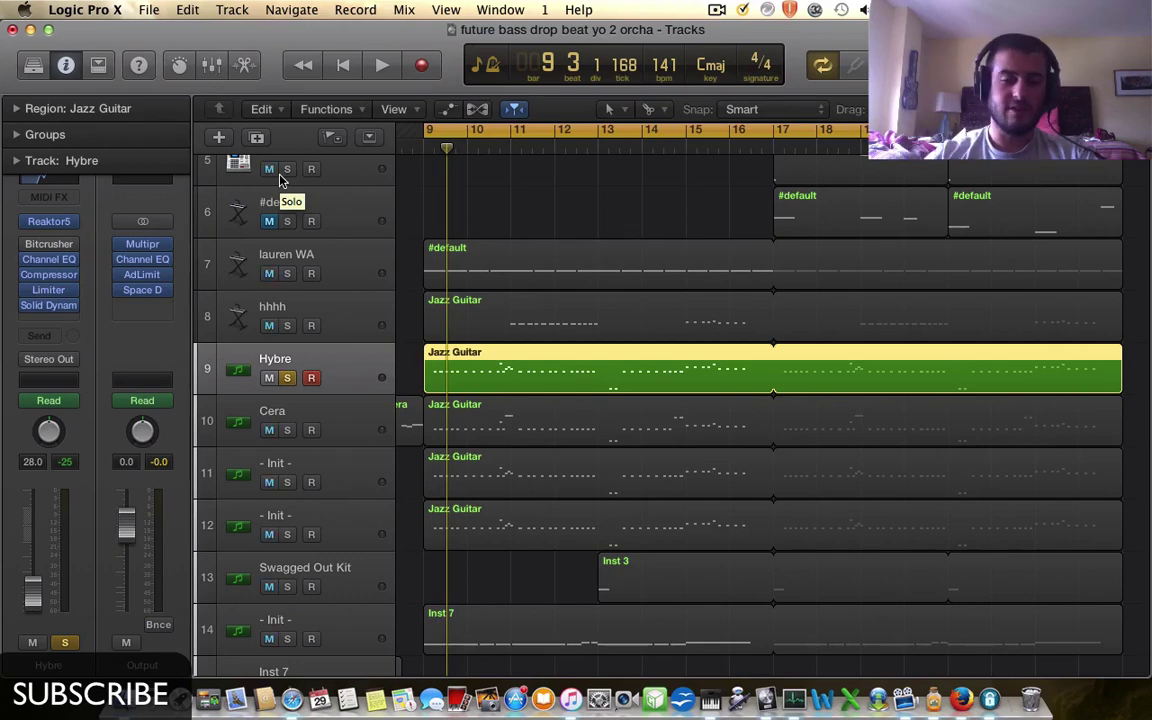
pyautogui.click(287, 378)
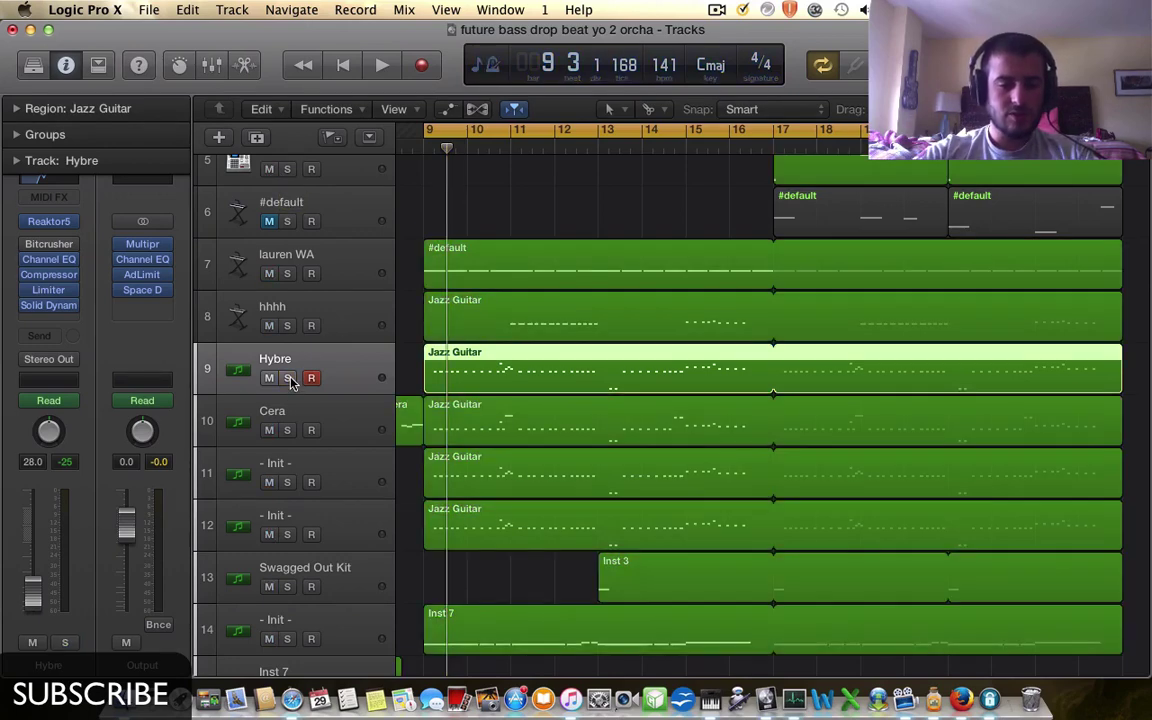
pyautogui.scroll(-1, 292, 383)
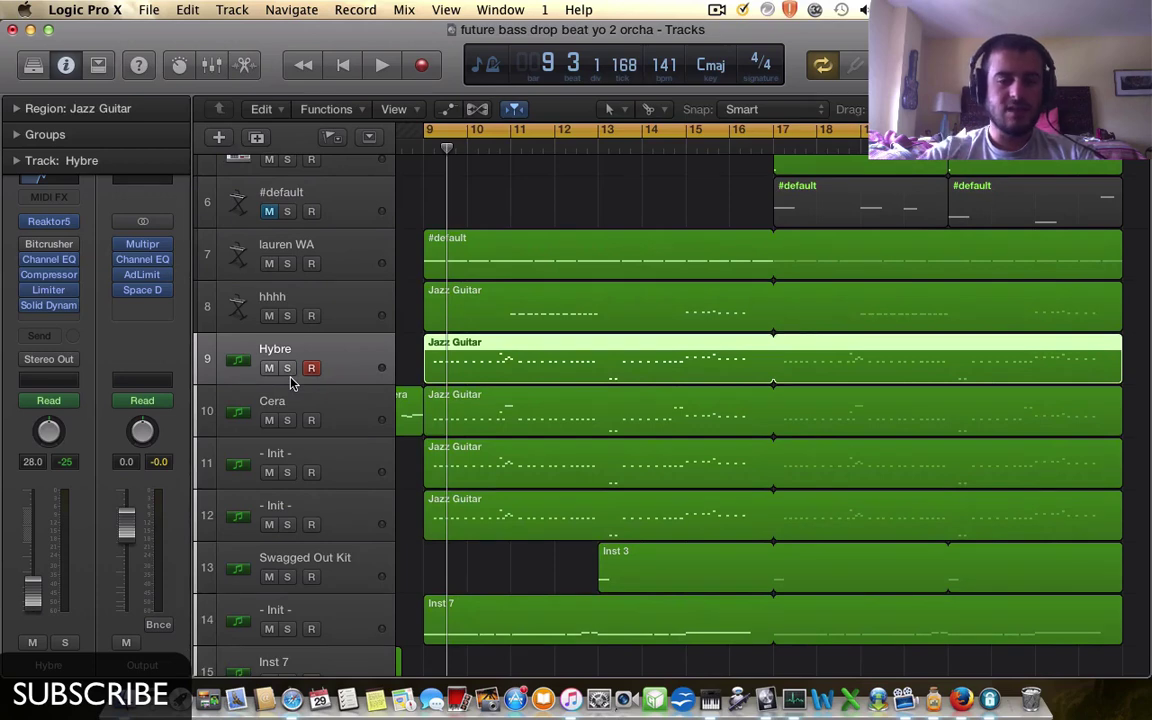
pyautogui.scroll(-2, 290, 386)
pyautogui.click(290, 427)
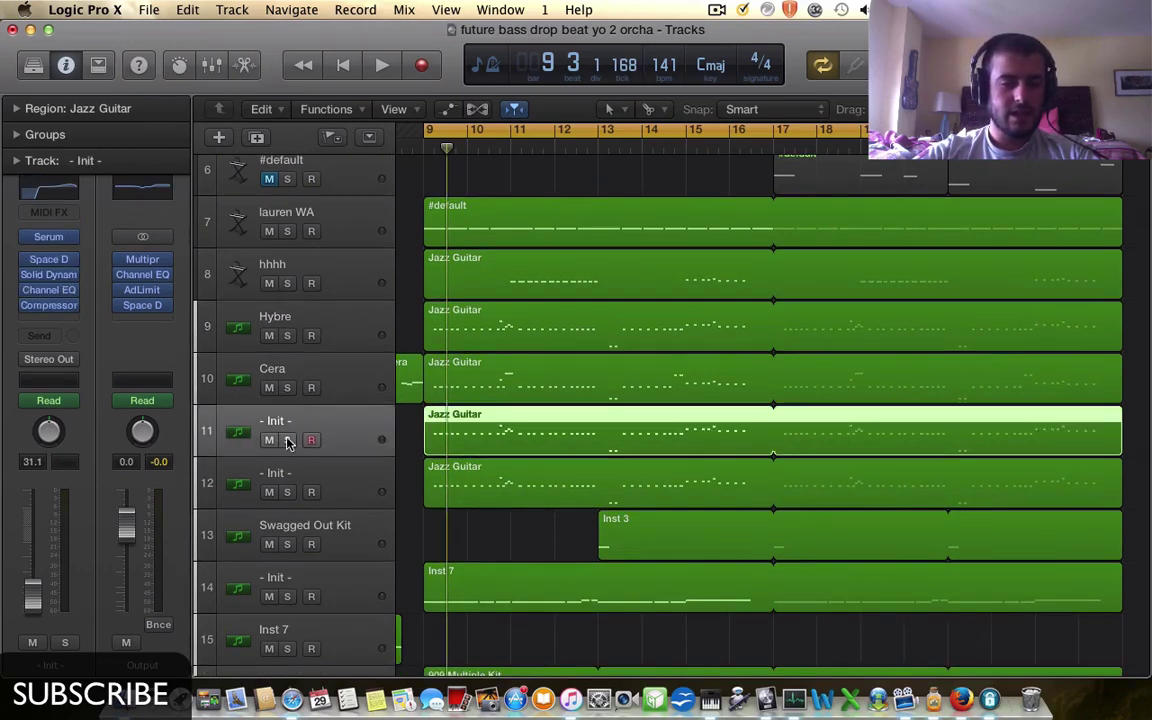
pyautogui.click(287, 440)
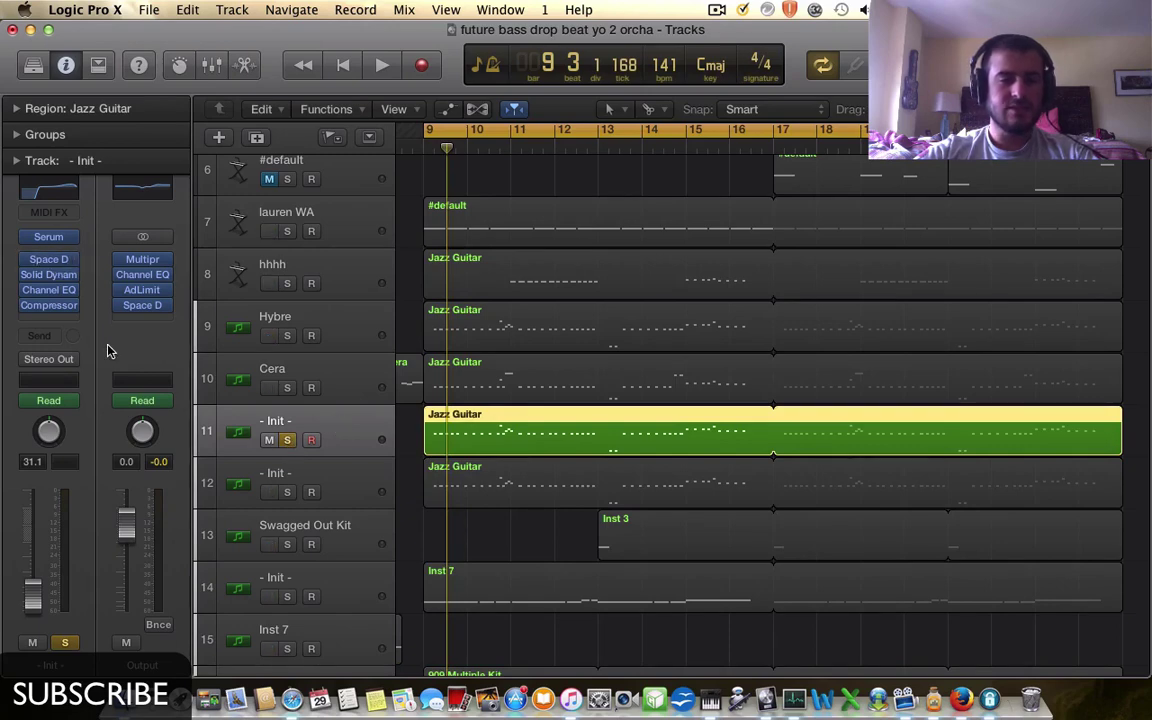
pyautogui.press('space')
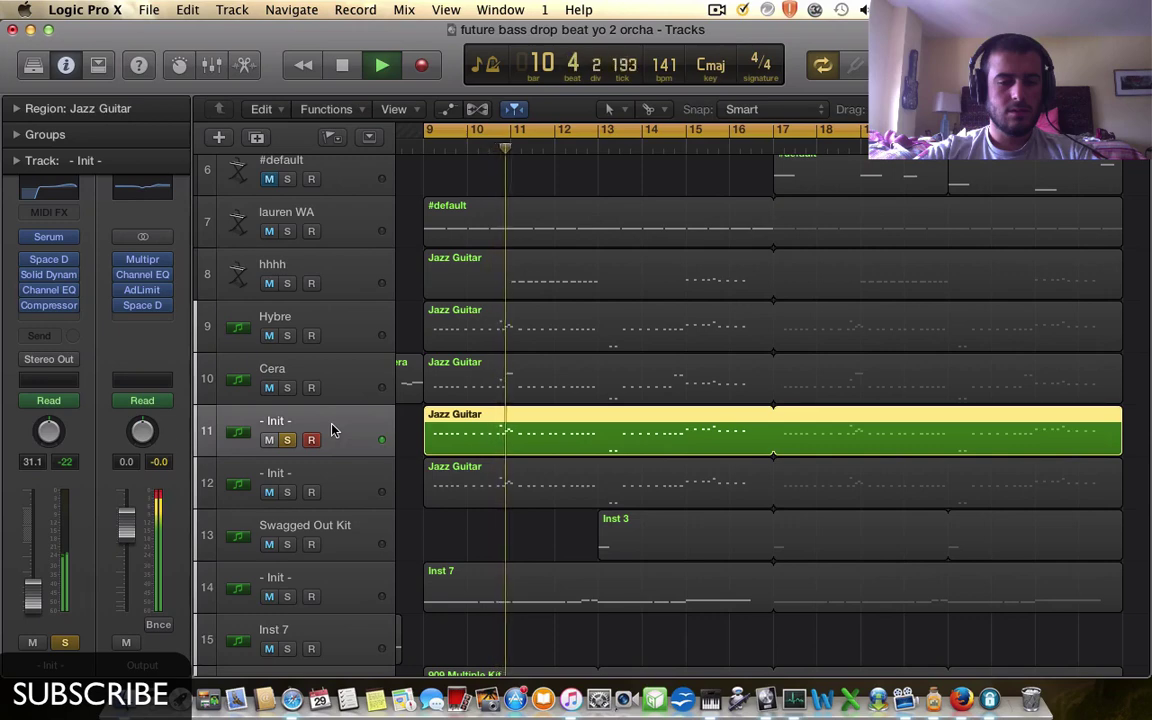
pyautogui.press('space')
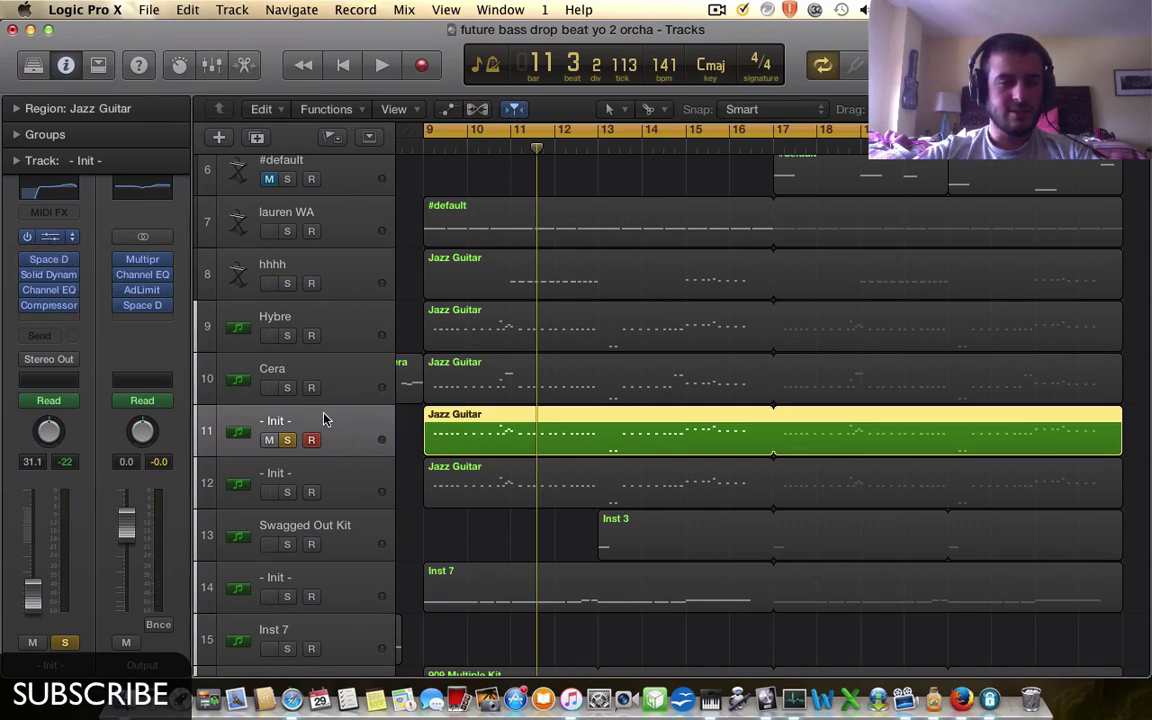
# - Show track 11's Serum synth and look through the Digital wavetables for oscillator A, keeping Dist C2
pyautogui.press('v')
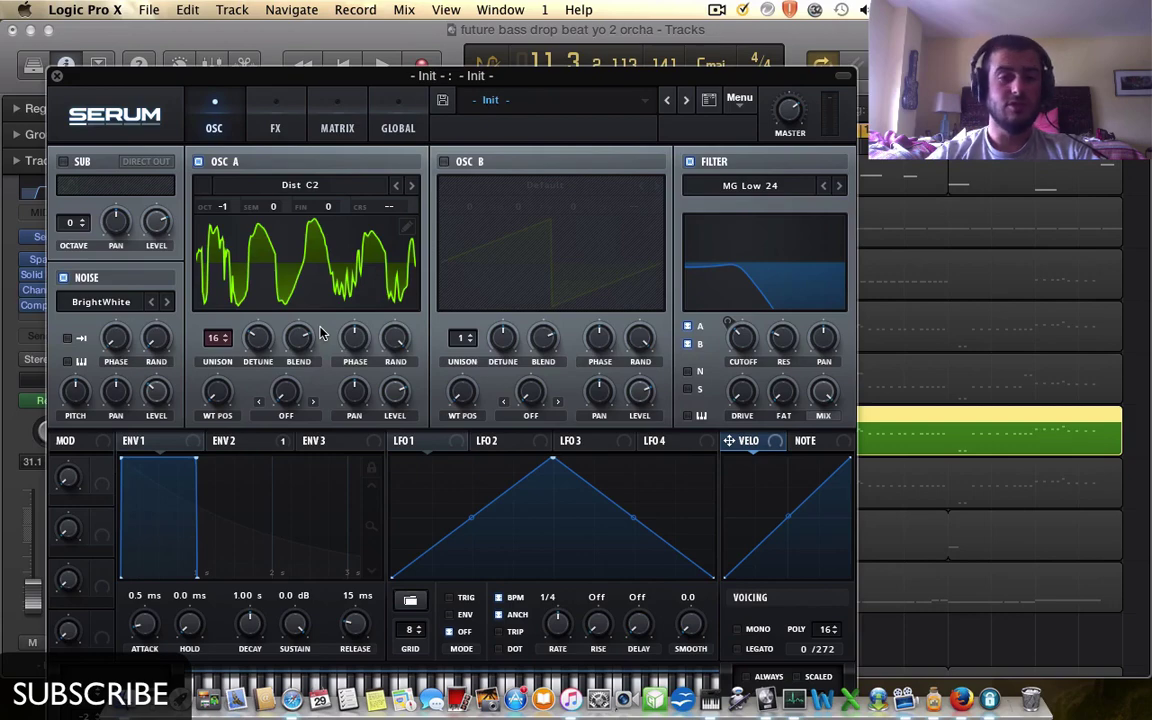
pyautogui.click(368, 186)
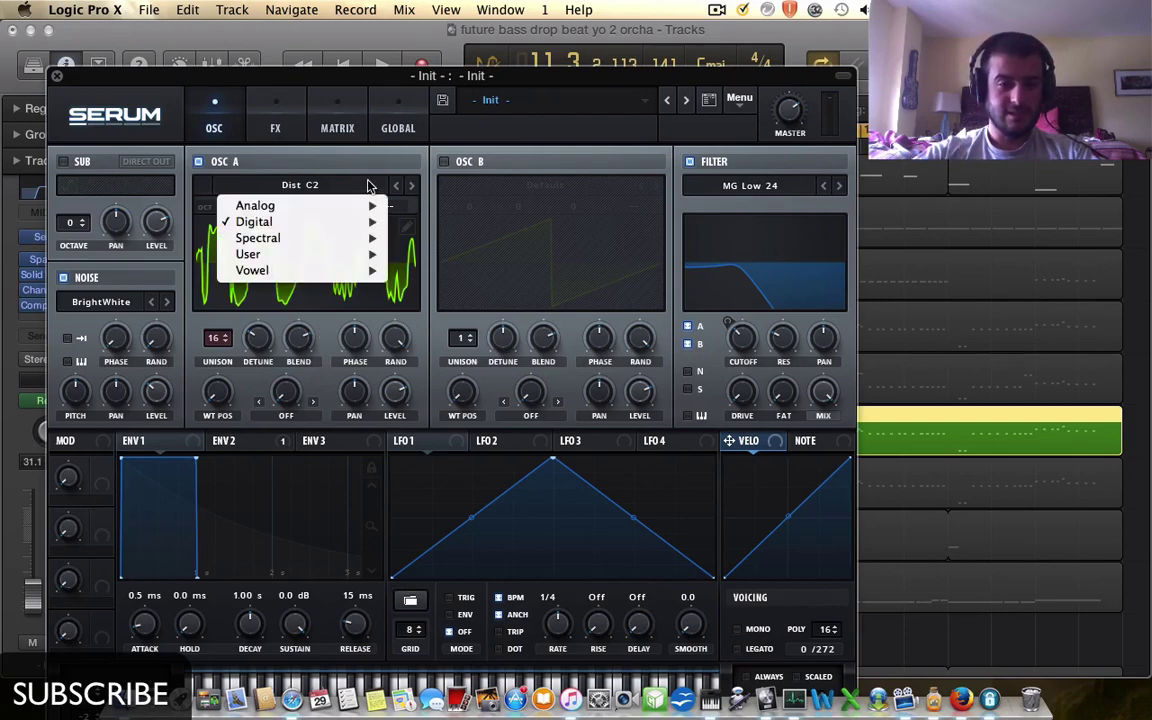
pyautogui.moveTo(351, 221)
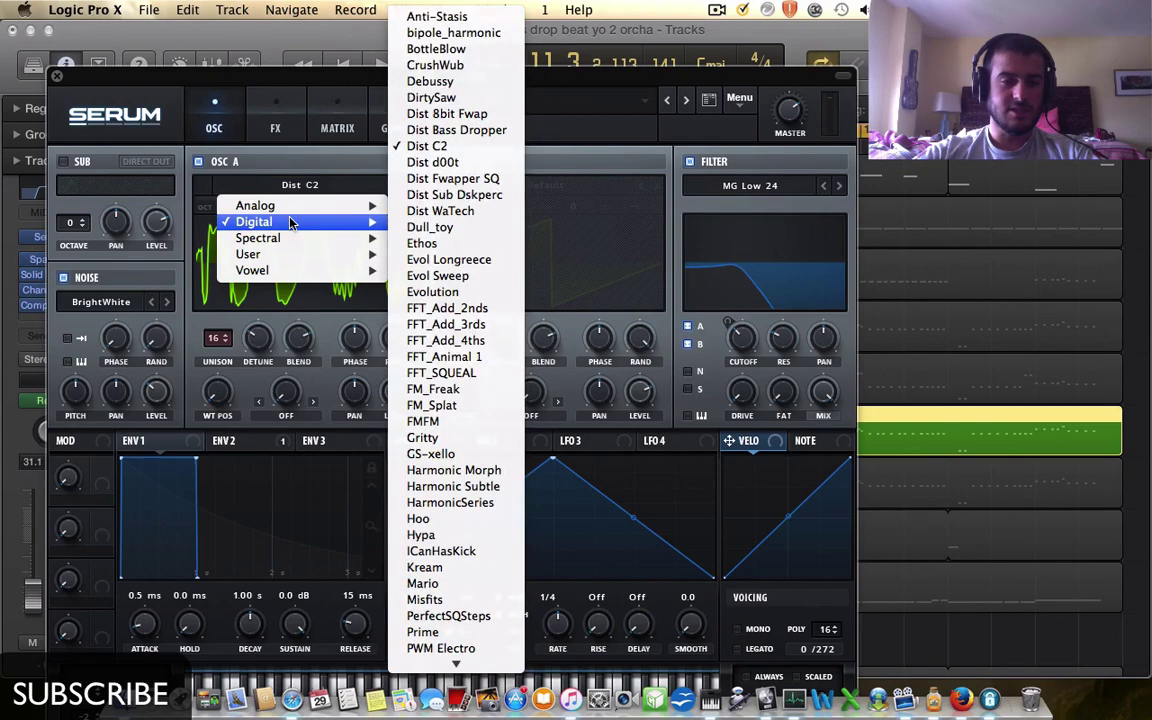
pyautogui.click(336, 72)
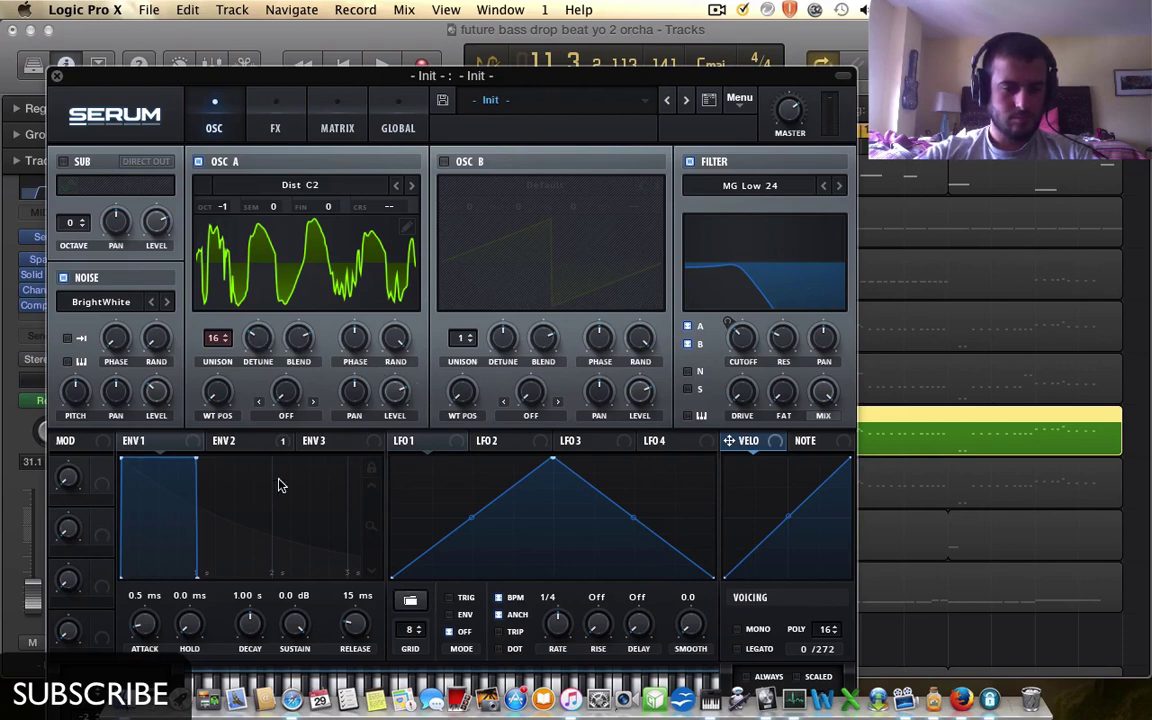
# - Inspect Serum's Envelope 2 and its Hyper/Dimension and Distortion effects, return to the oscillator page and close the synth
pyautogui.click(236, 442)
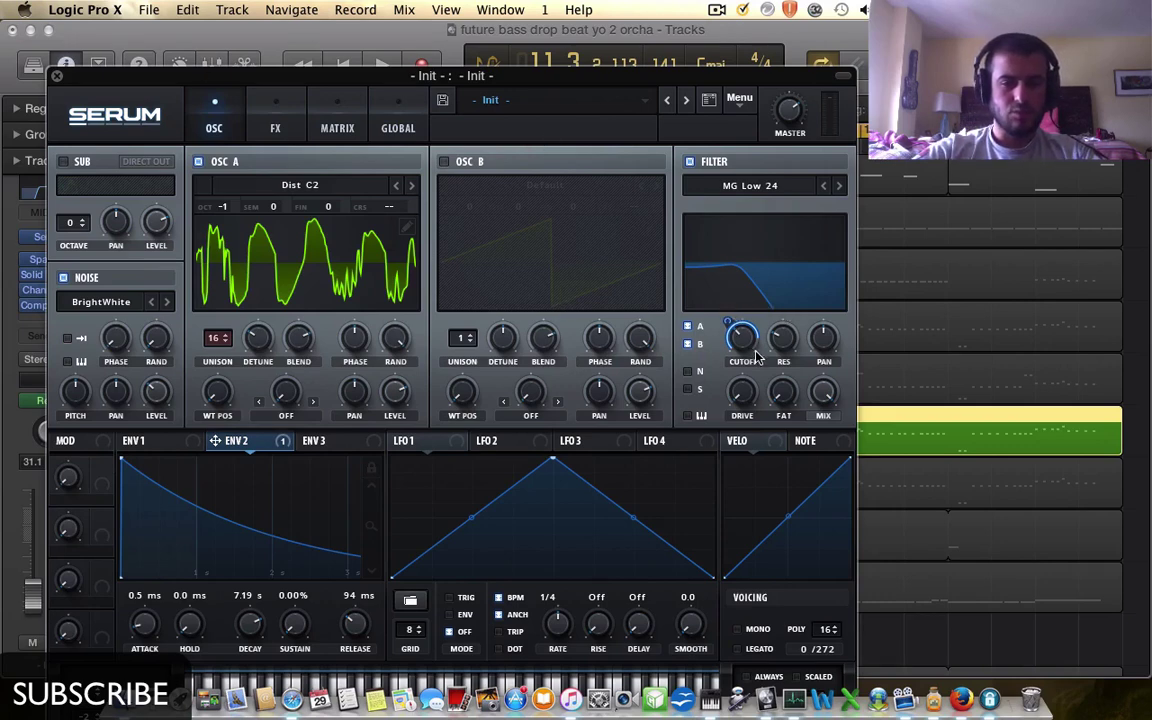
pyautogui.click(276, 130)
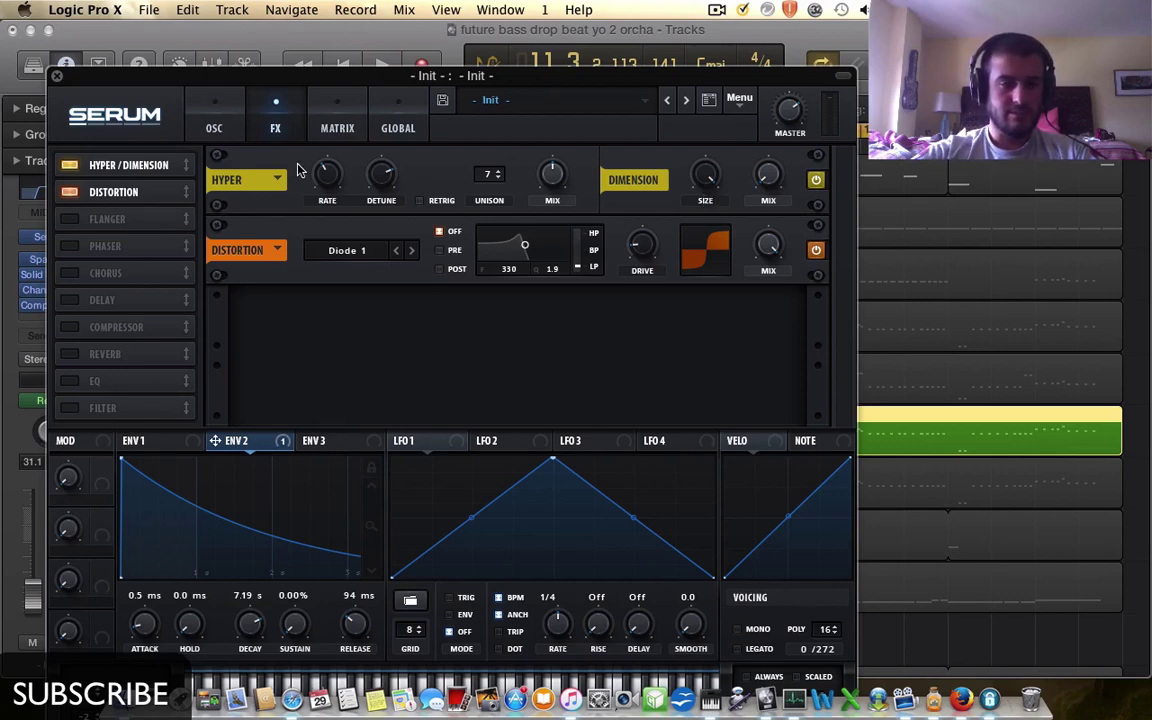
pyautogui.click(226, 136)
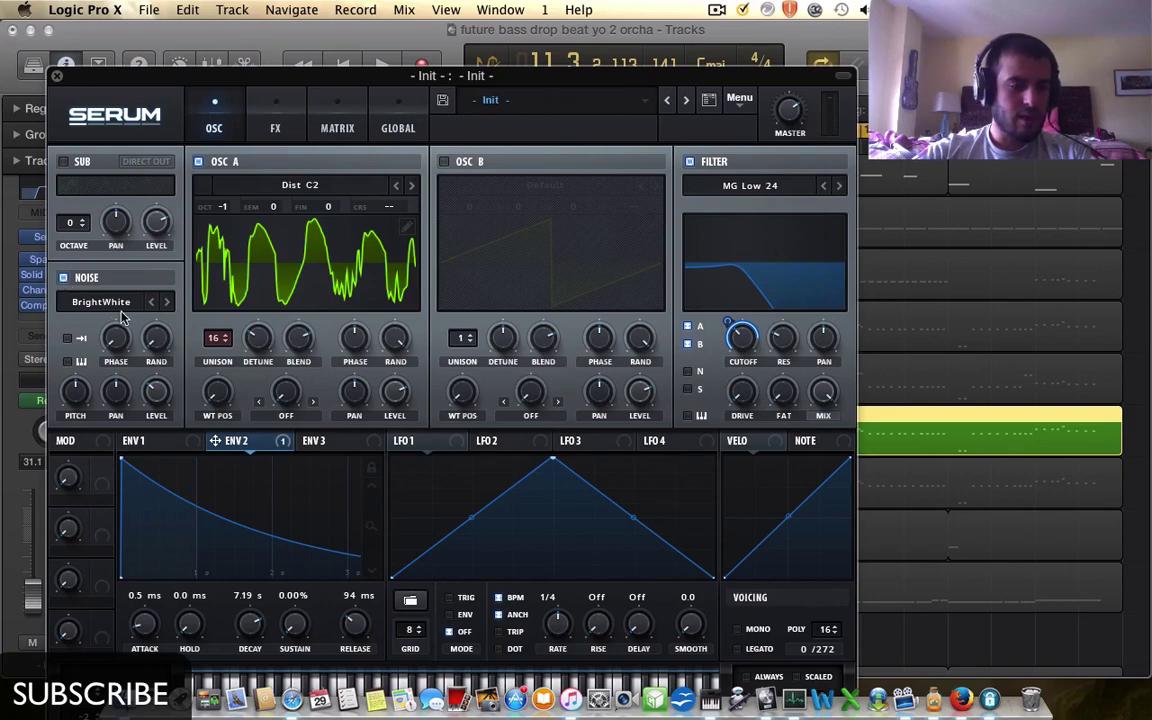
pyautogui.click(57, 75)
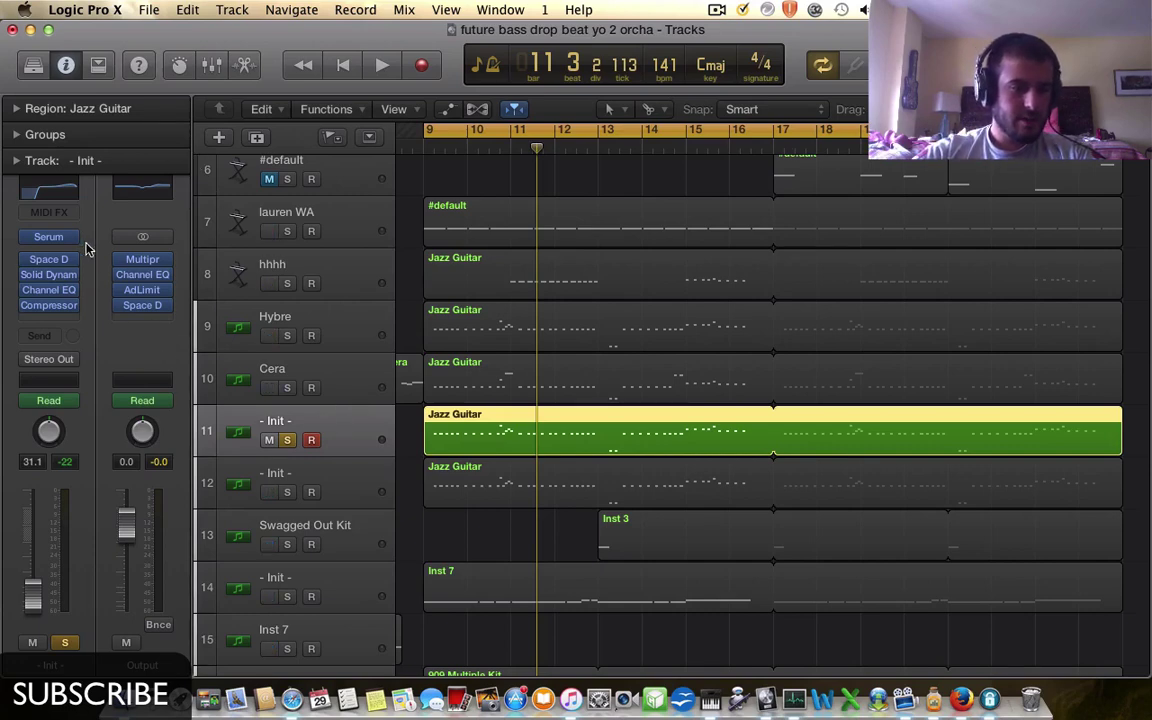
# - Examine track 11's Channel EQ curve, close the EQ and release the track's solo
pyautogui.click(48, 289)
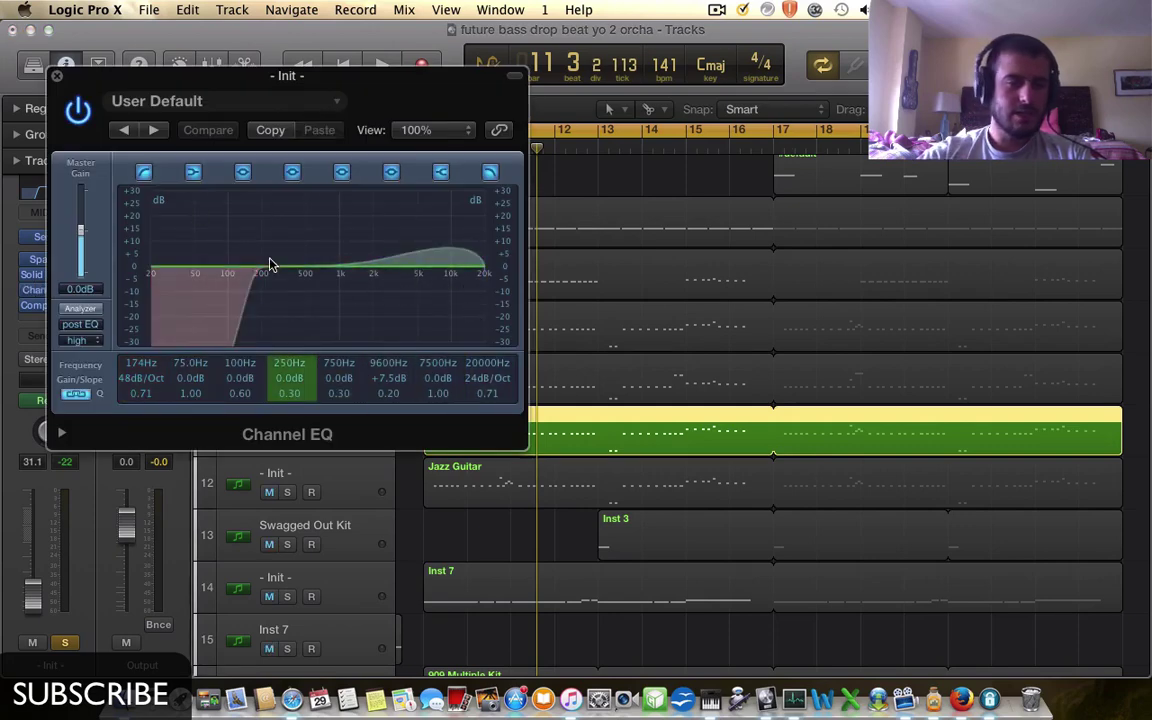
pyautogui.click(57, 76)
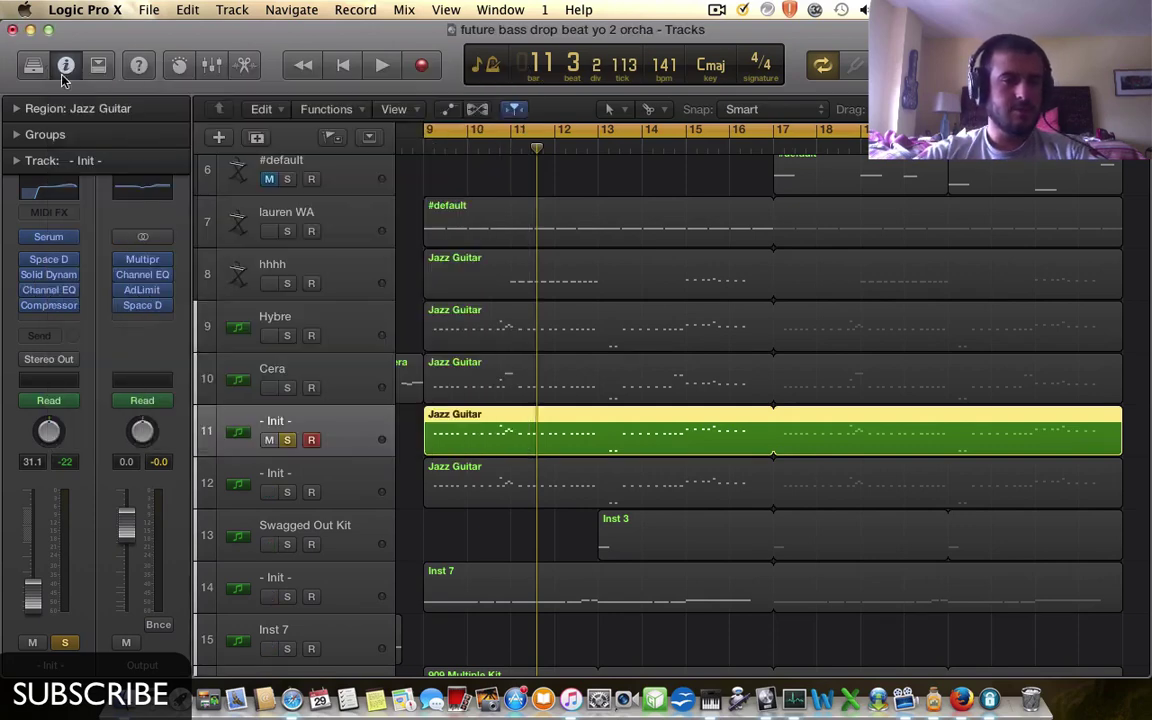
pyautogui.click(288, 440)
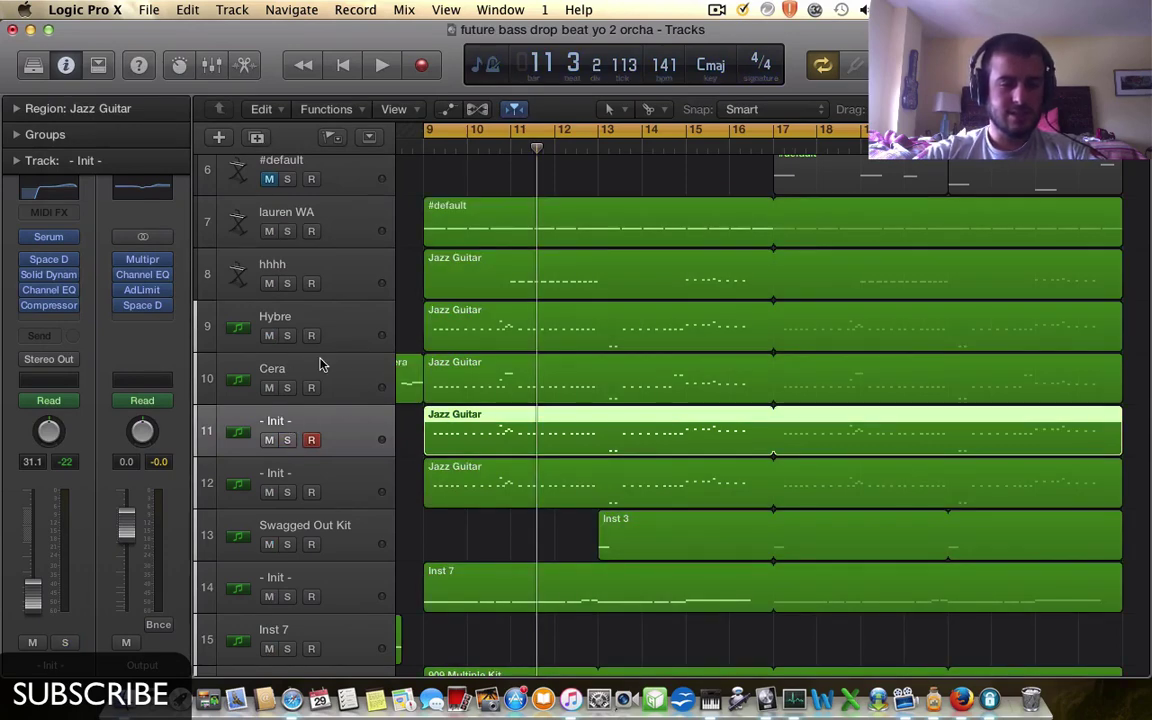
# - Solo the - Init - track 12, play its Jazz Guitar region from bar 9 and release the solo
pyautogui.scroll(-2, 321, 365)
pyautogui.click(321, 398)
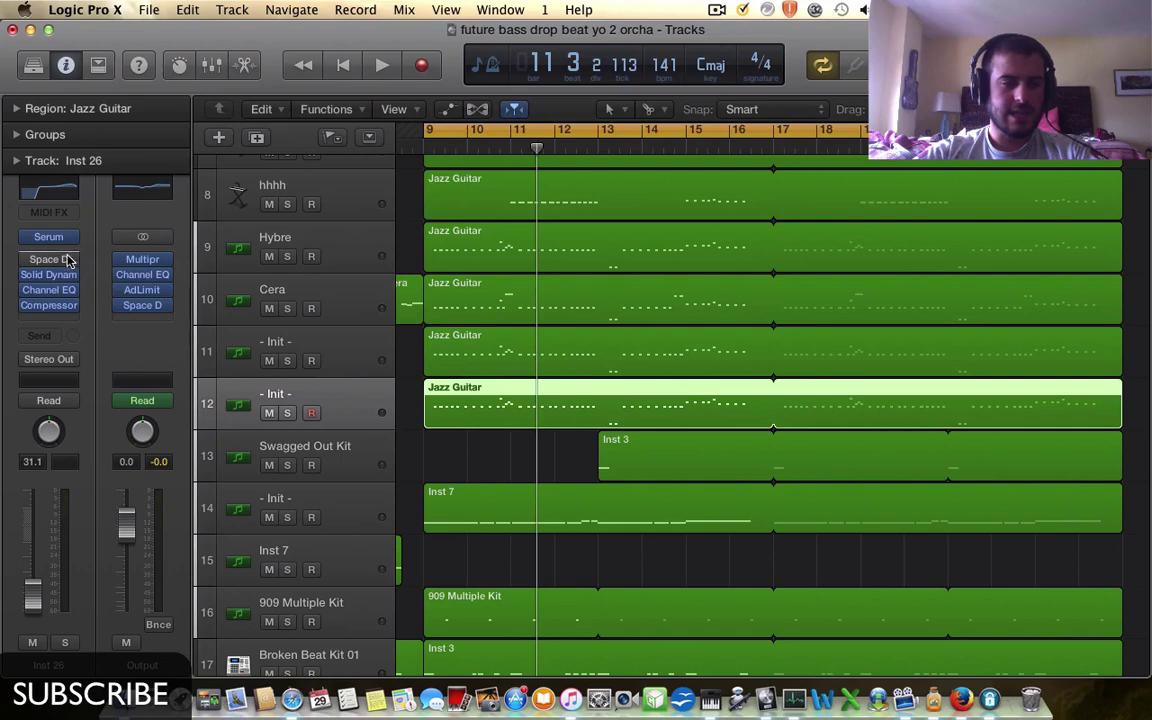
pyautogui.click(288, 414)
pyautogui.press('space')
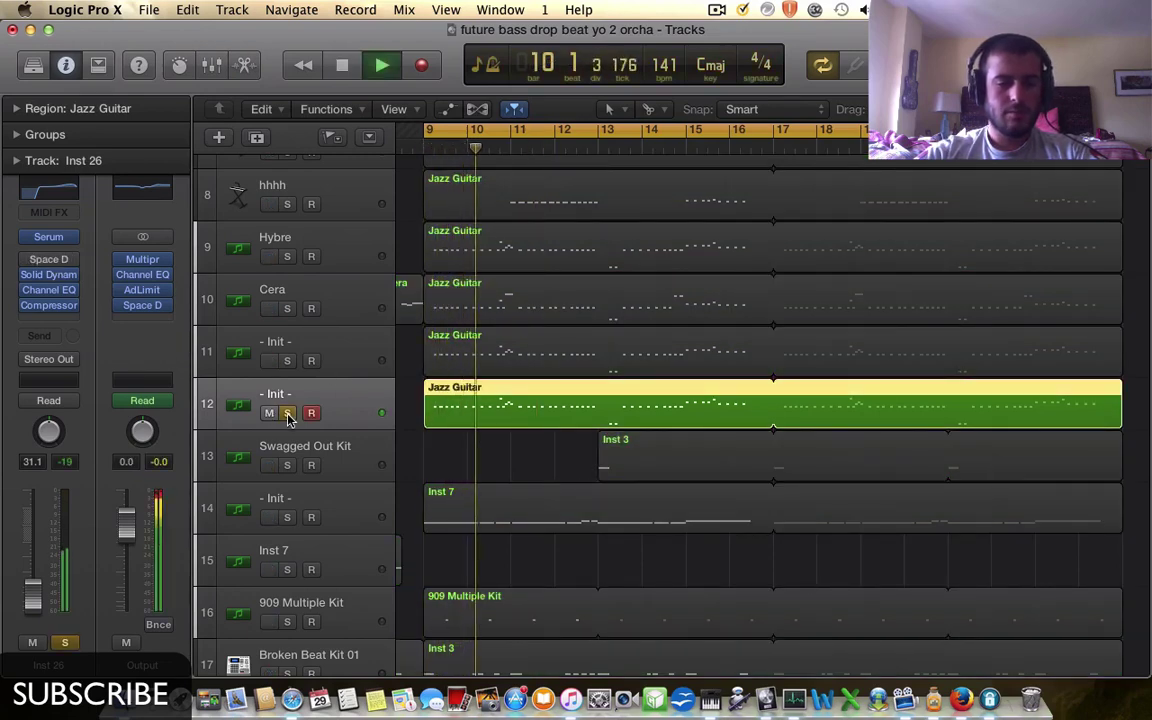
pyautogui.press('space')
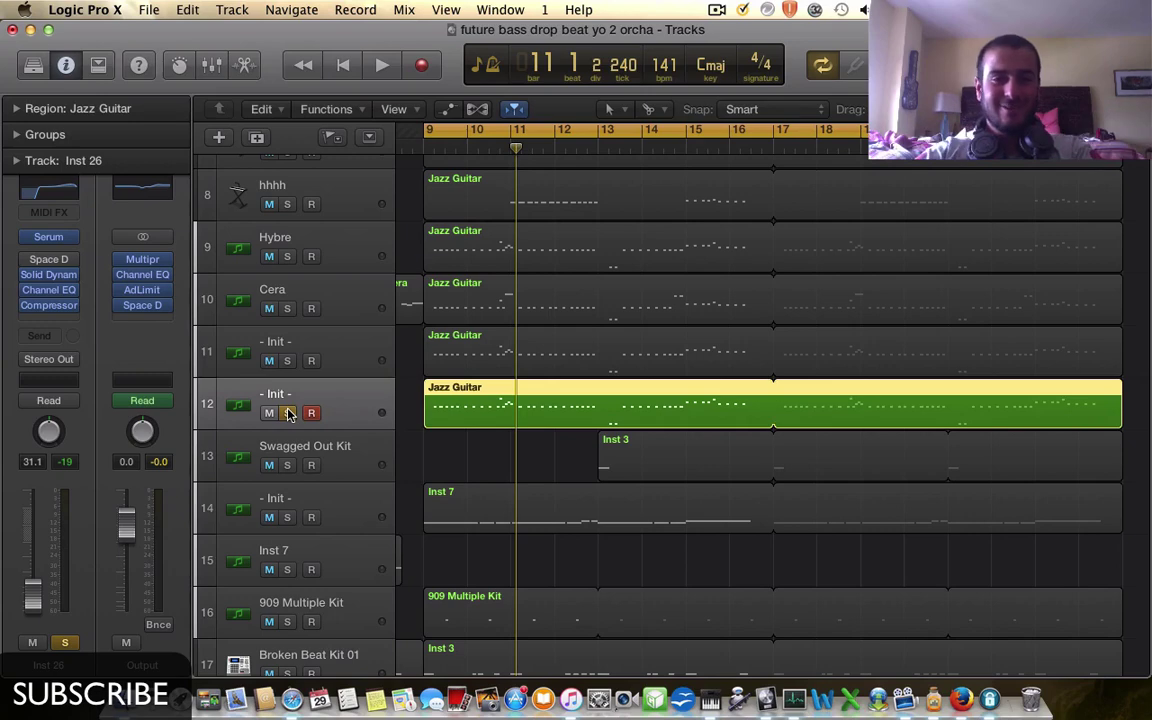
pyautogui.click(288, 414)
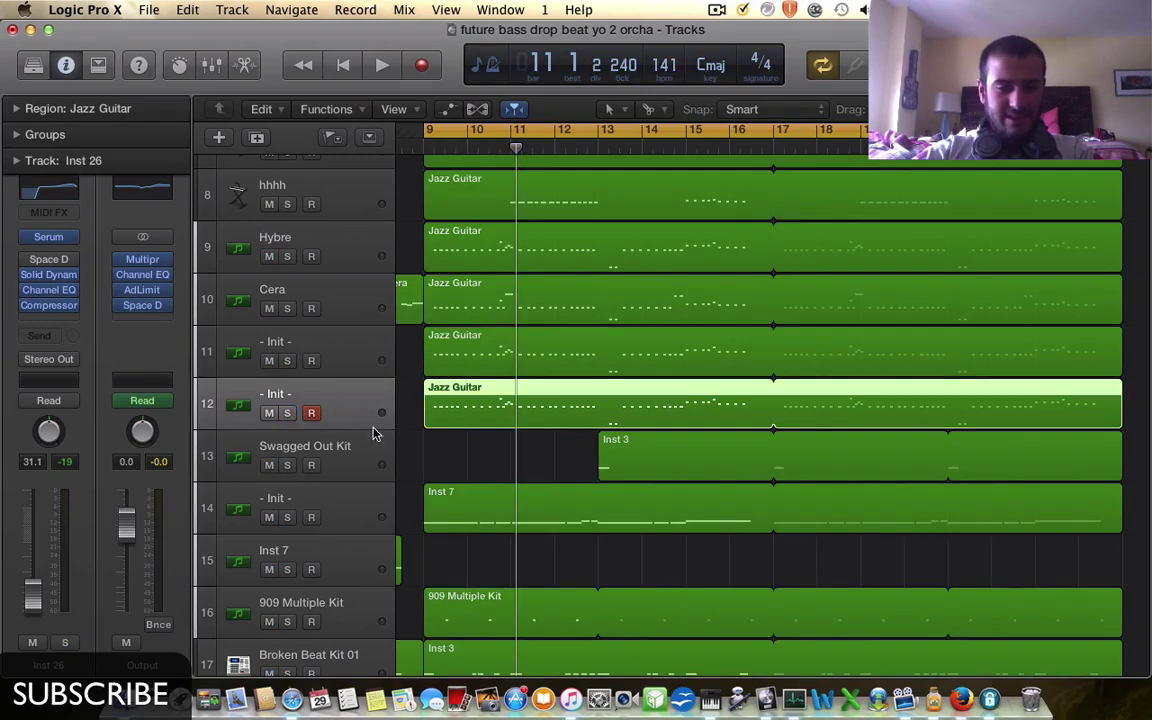
# - Solo the - Init - track 14 and play the opening of its Inst 7 region from bar 9
pyautogui.scroll(-2, 390, 442)
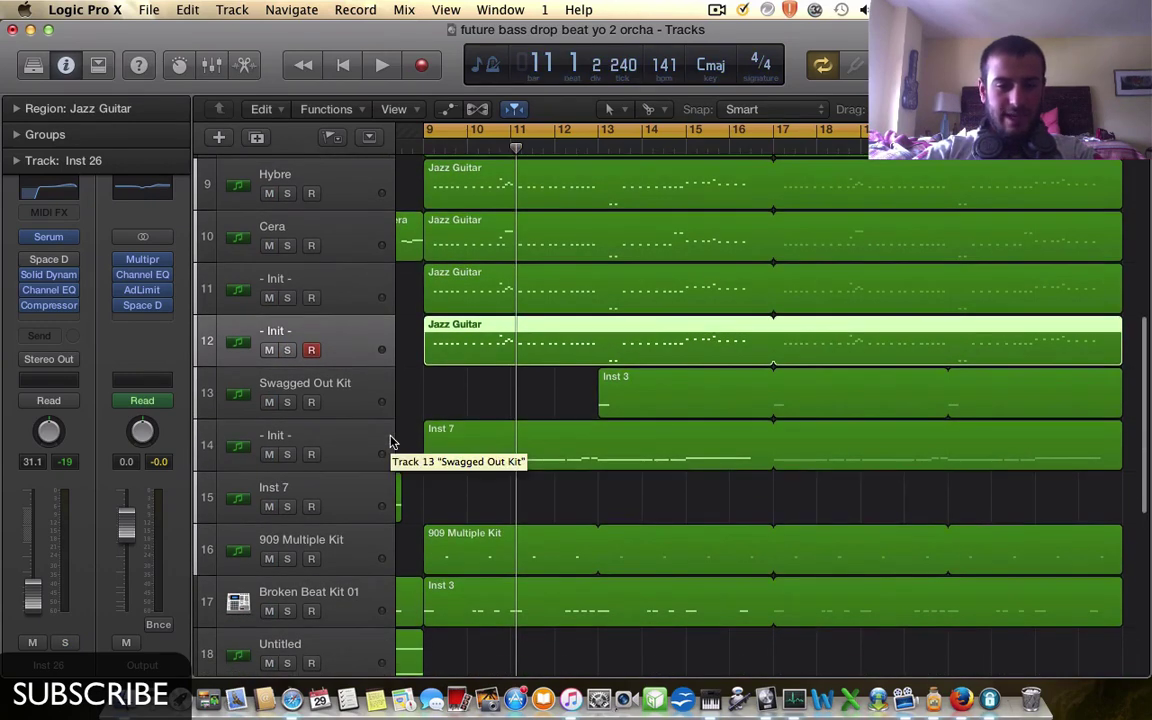
pyautogui.scroll(-2, 400, 442)
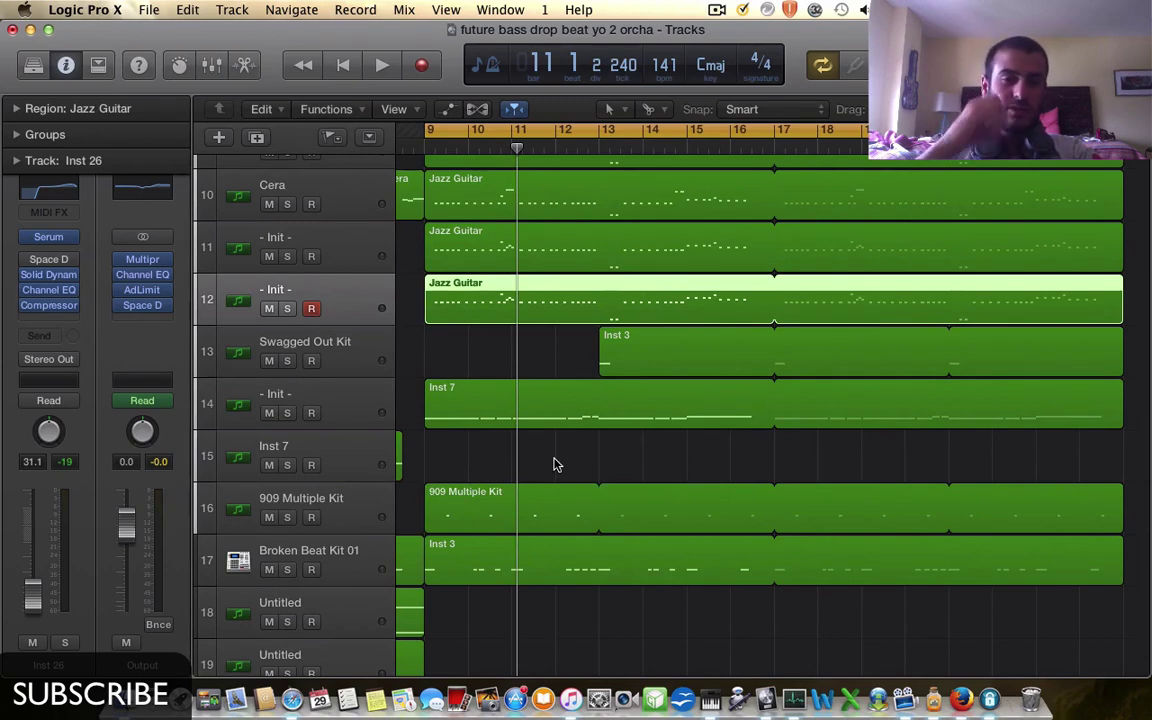
pyautogui.scroll(1, 586, 325)
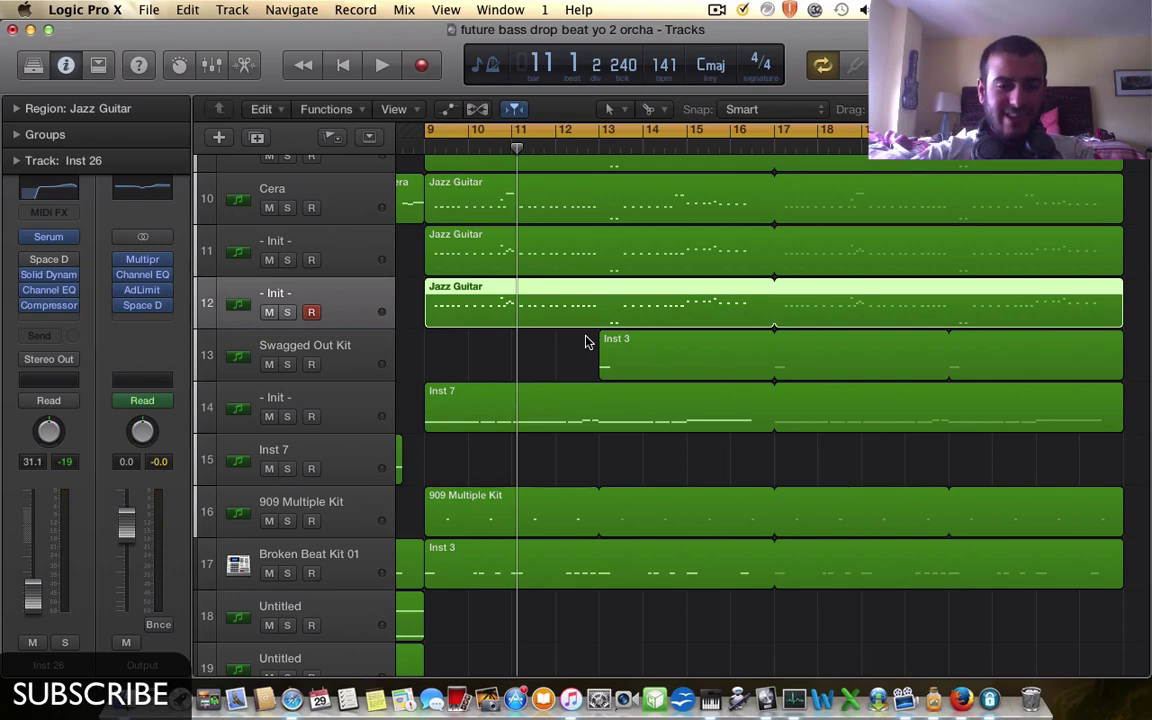
pyautogui.scroll(-2, 586, 342)
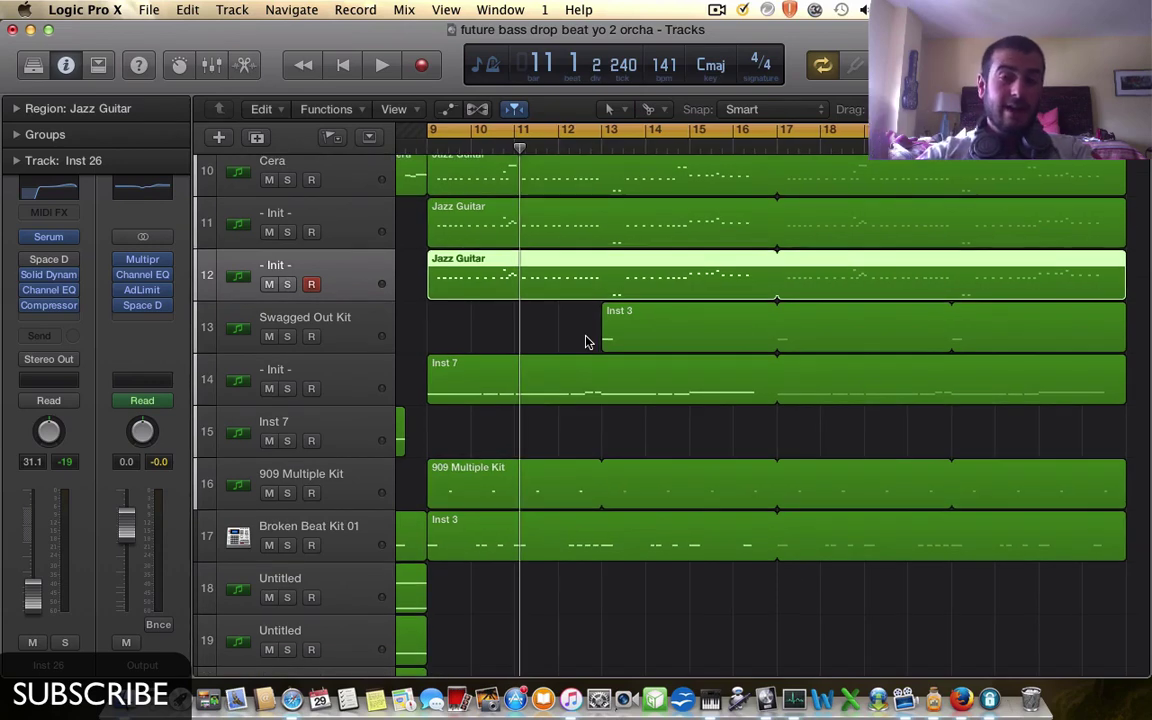
pyautogui.scroll(-2, 586, 342)
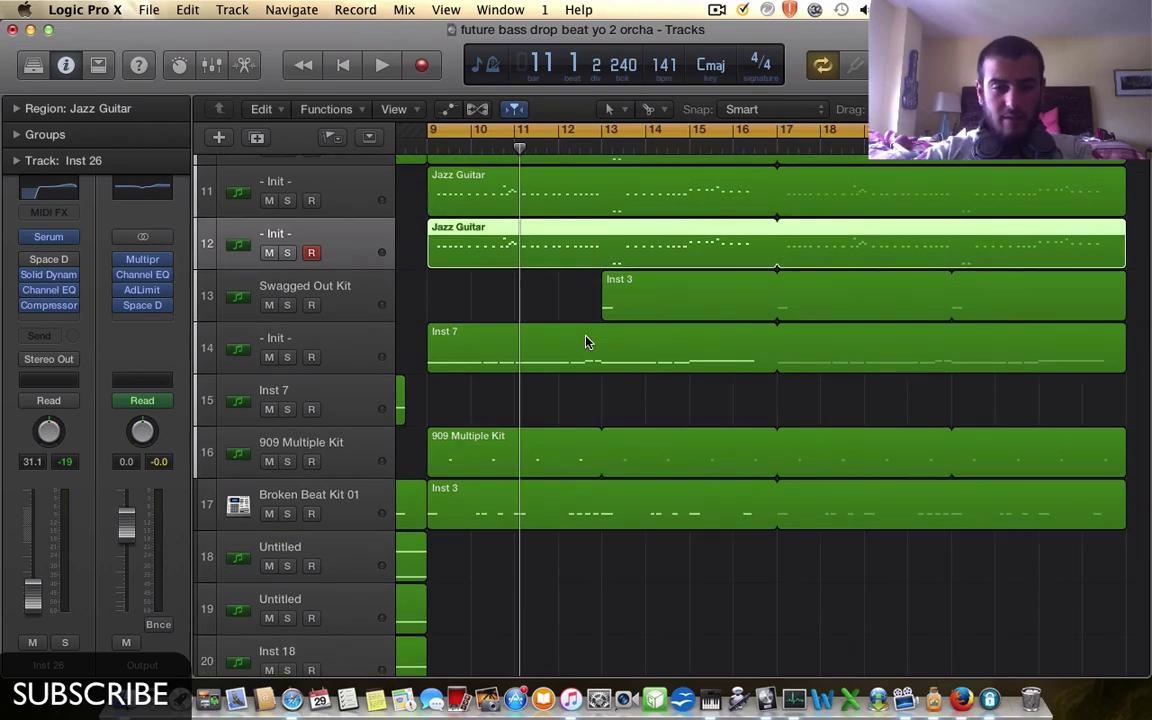
pyautogui.click(351, 349)
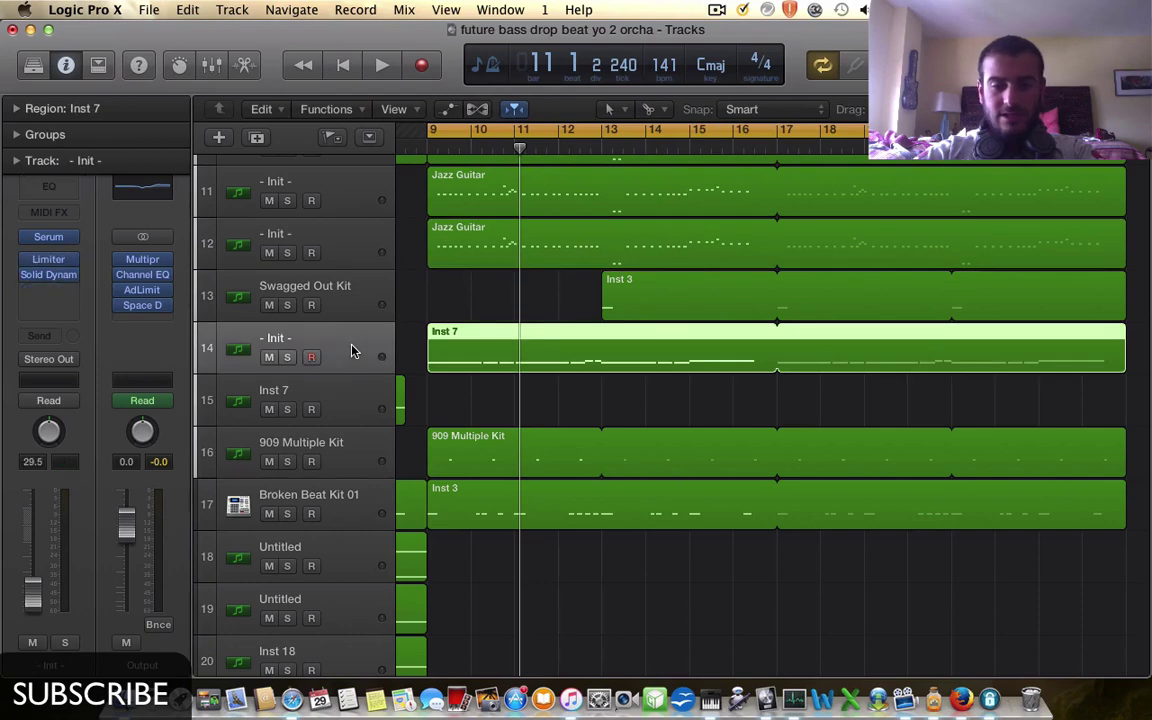
pyautogui.click(287, 357)
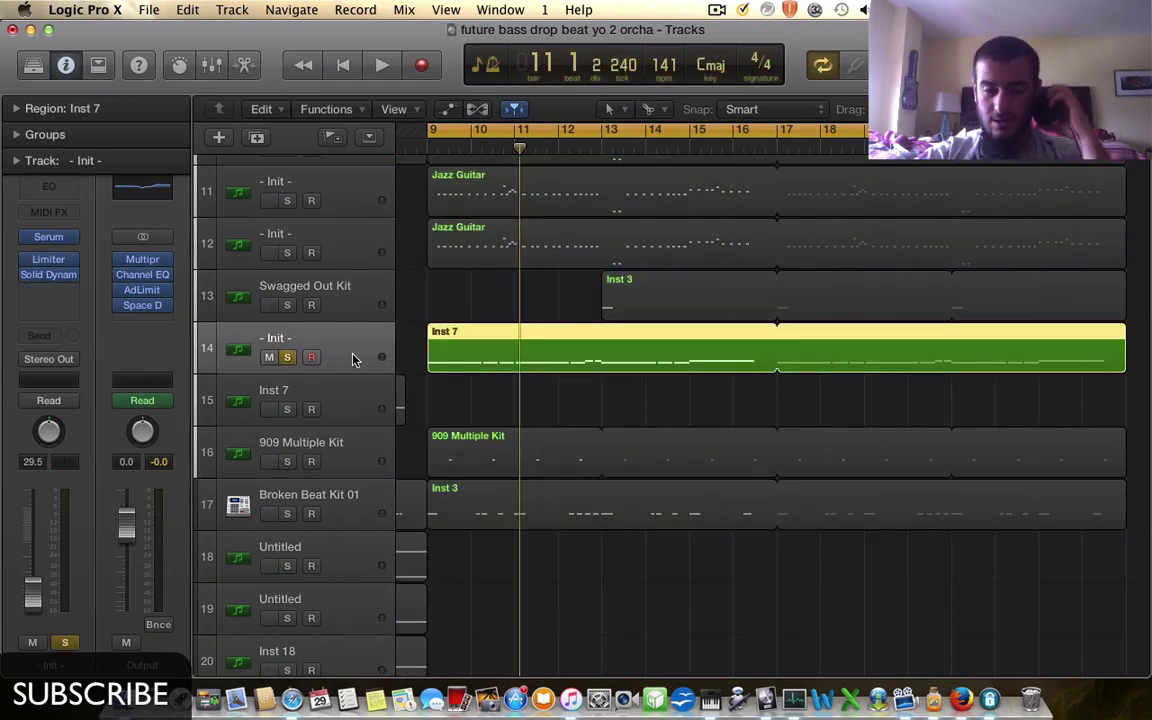
pyautogui.press('space')
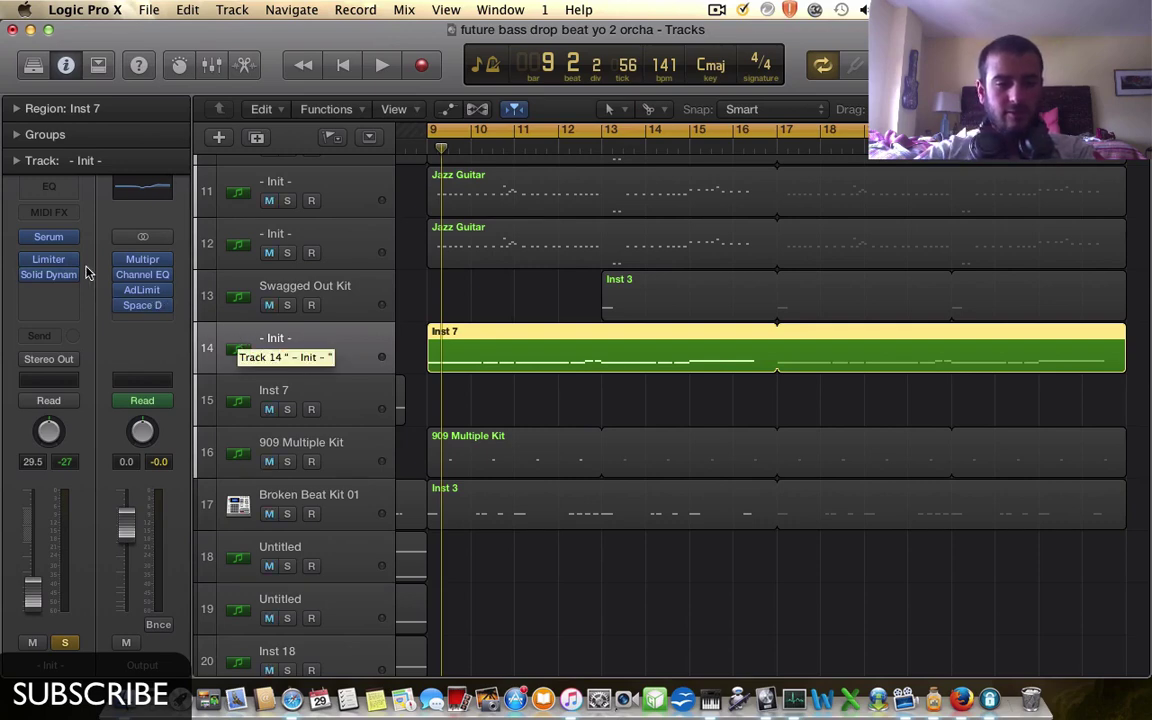
# - Inspect track 14's Serum oscillator and effects pages, and compare the sound with the Downsample distortion off and on
pyautogui.click(57, 243)
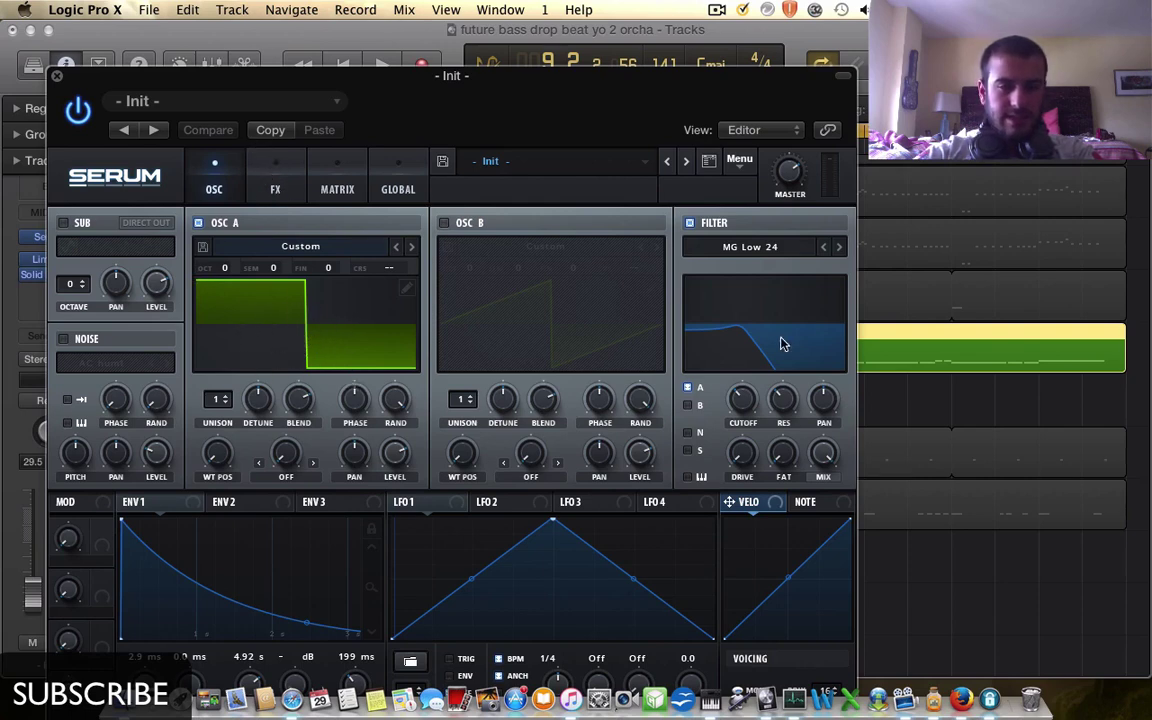
pyautogui.click(280, 200)
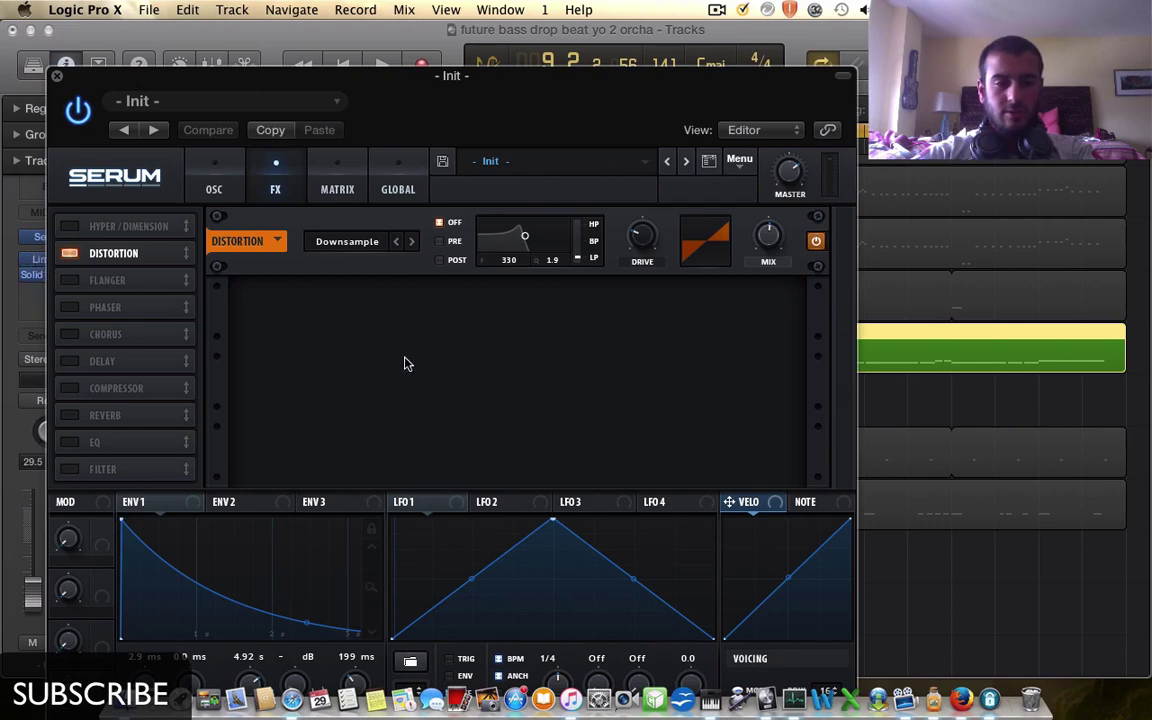
pyautogui.moveTo(480, 106); pyautogui.dragTo(584, 104)
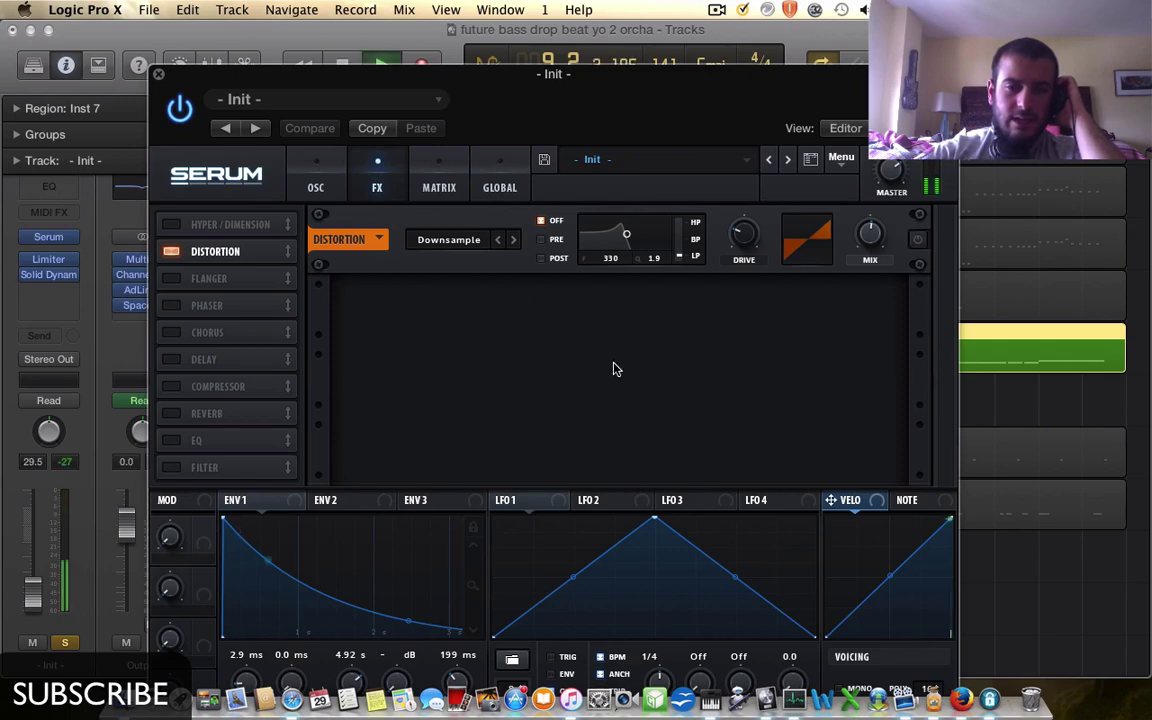
pyautogui.click(917, 239)
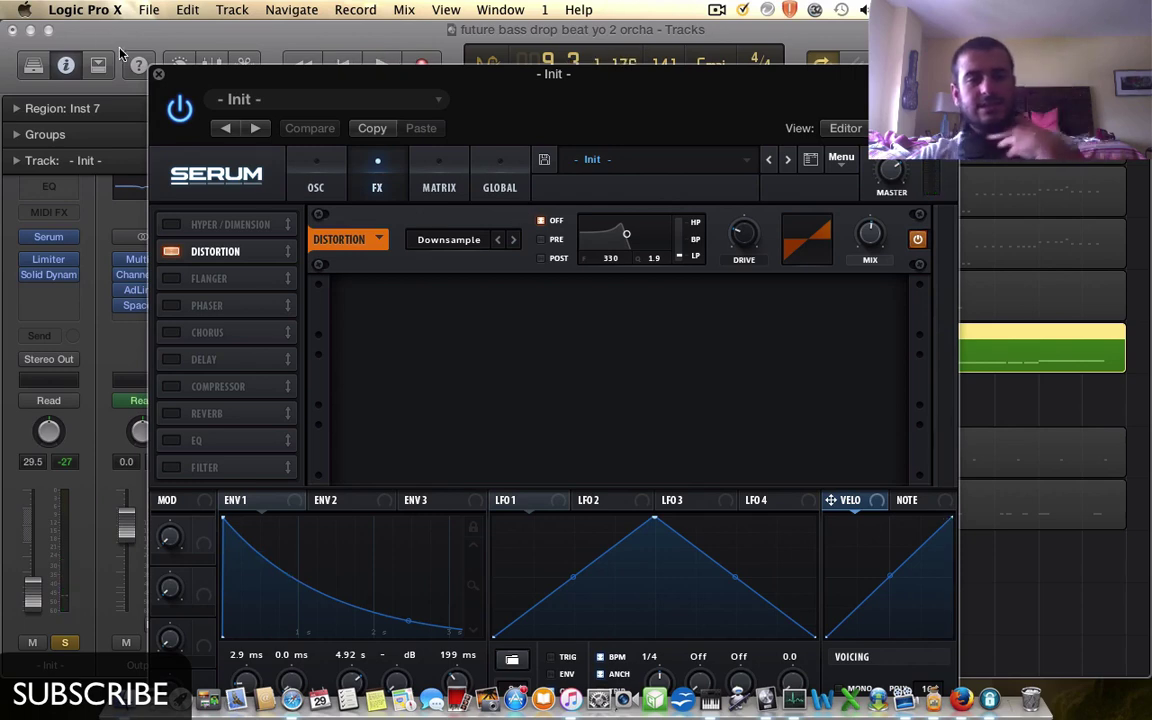
pyautogui.click(157, 74)
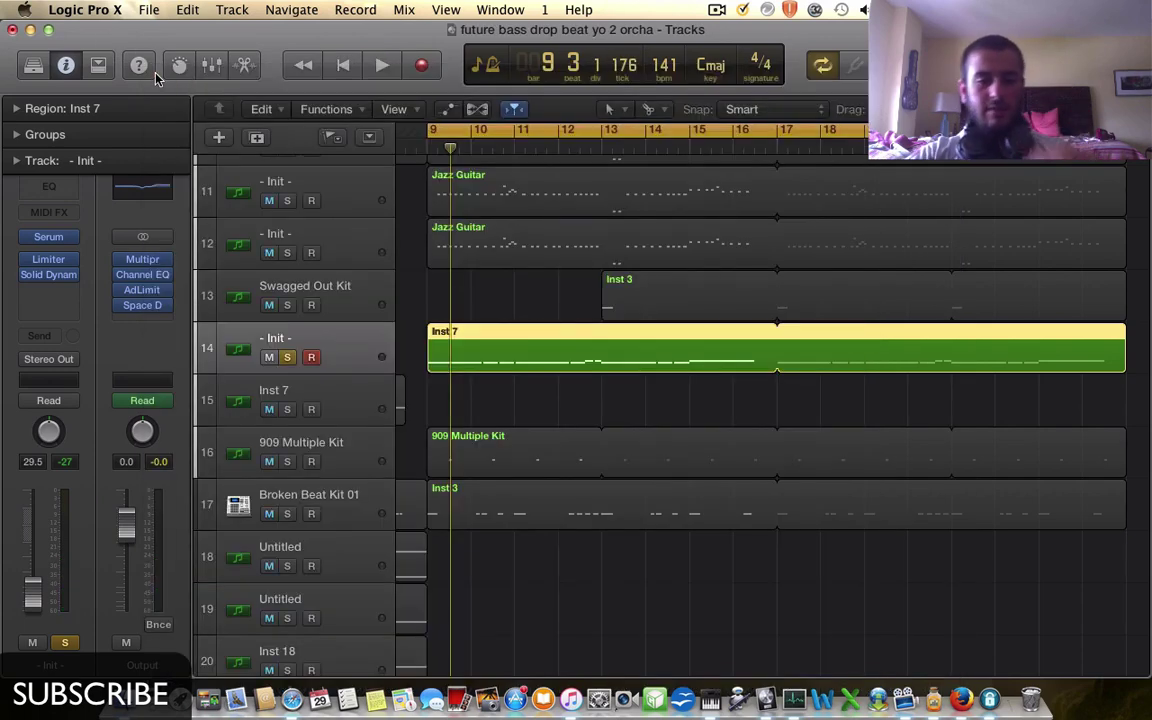
# - Release track 14's solo, solo the 909 Multiple Kit track 16, play a short stretch from bar 9 and release its solo
pyautogui.click(287, 357)
pyautogui.scroll(-3, 285, 358)
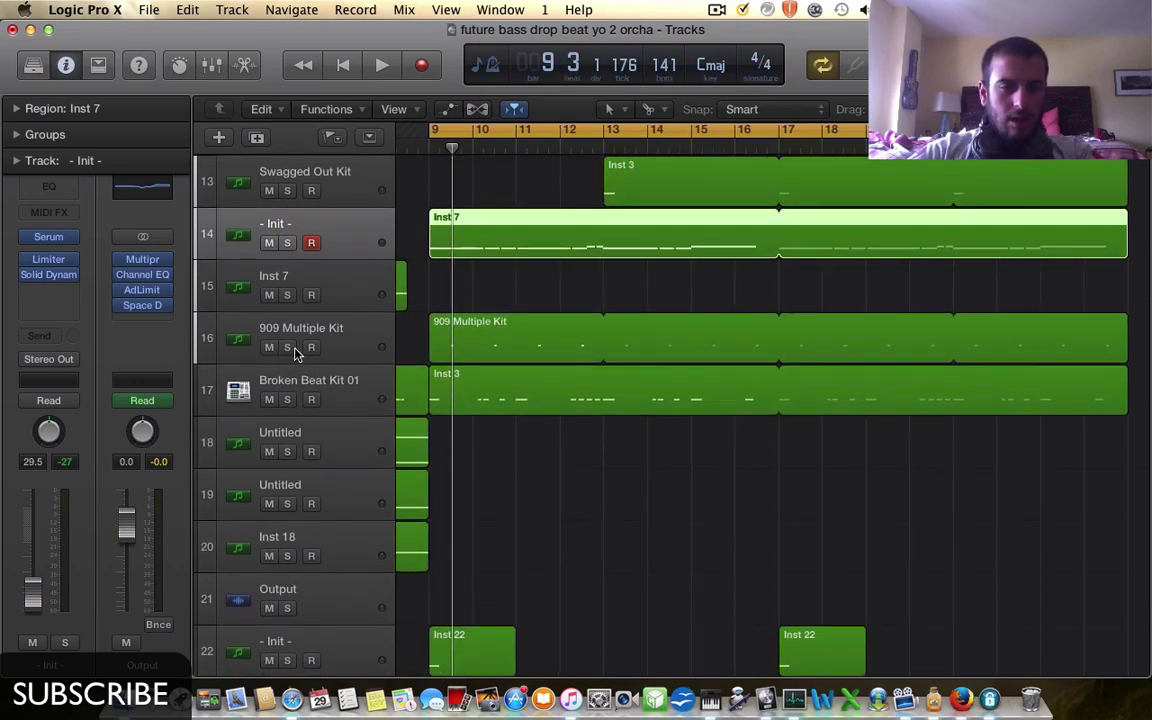
pyautogui.click(287, 348)
pyautogui.press('space')
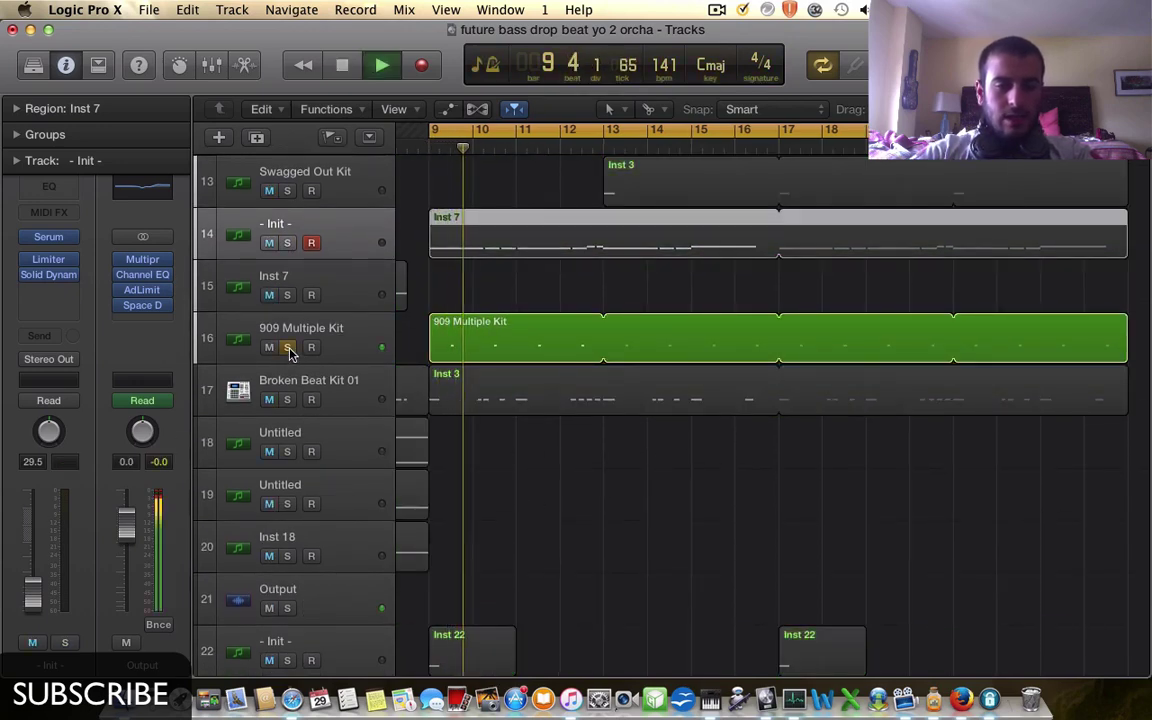
pyautogui.press('space')
pyautogui.click(289, 360)
pyautogui.click(287, 347)
pyautogui.scroll(2, 290, 340)
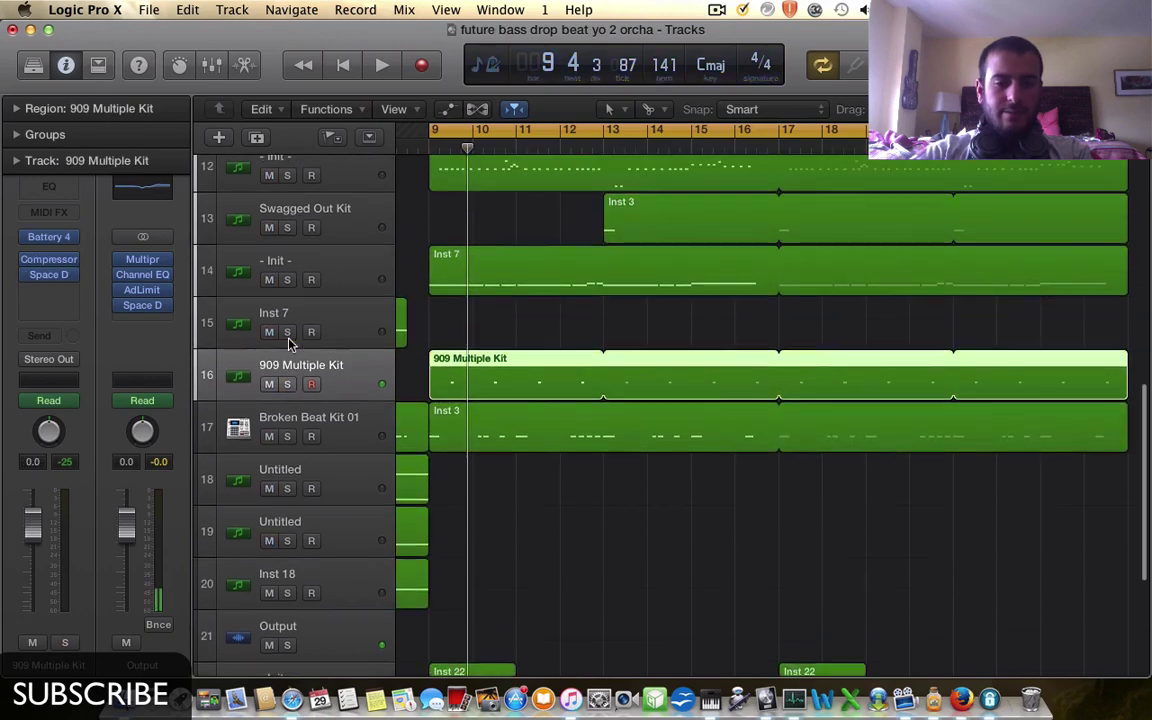
pyautogui.click(287, 445)
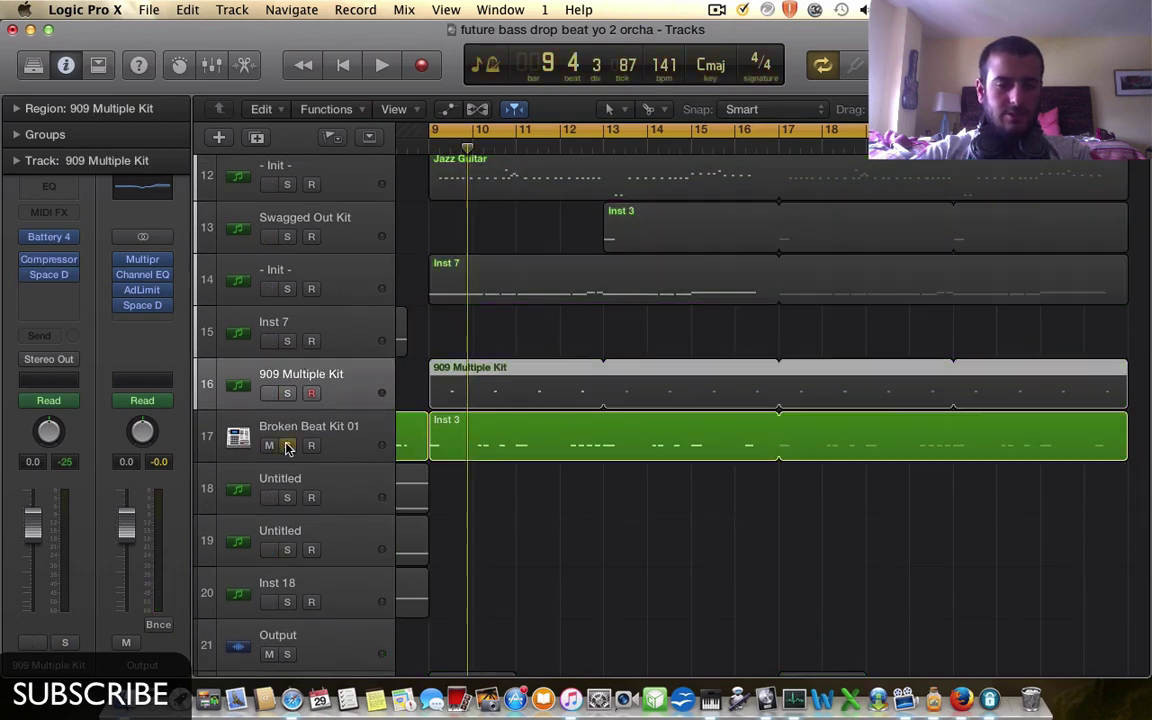
pyautogui.click(287, 393)
pyautogui.scroll(3, 287, 393)
pyautogui.scroll(5, 287, 393)
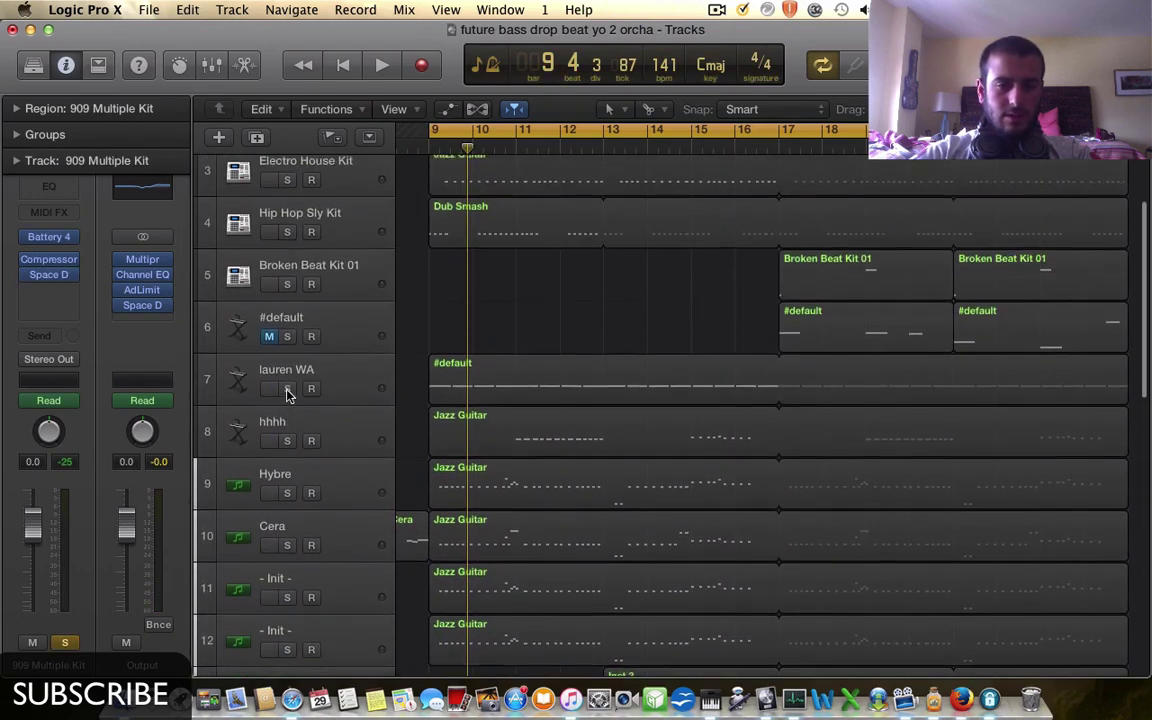
pyautogui.click(286, 457)
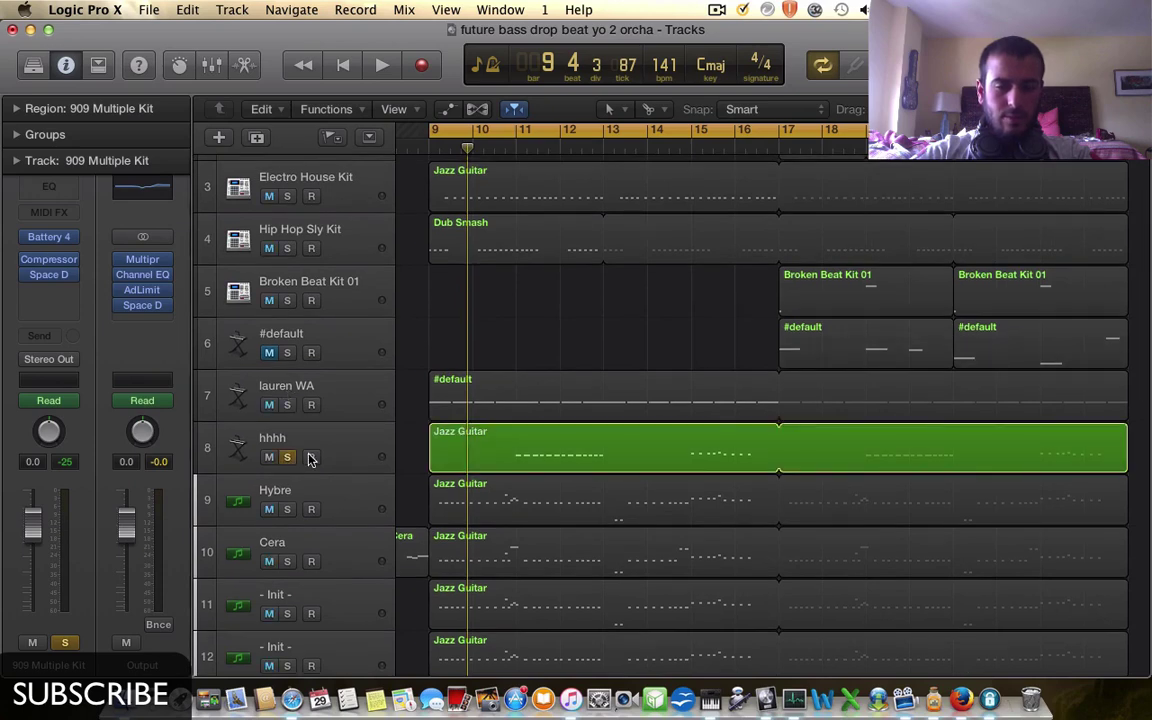
pyautogui.click(286, 457)
pyautogui.scroll(2, 285, 461)
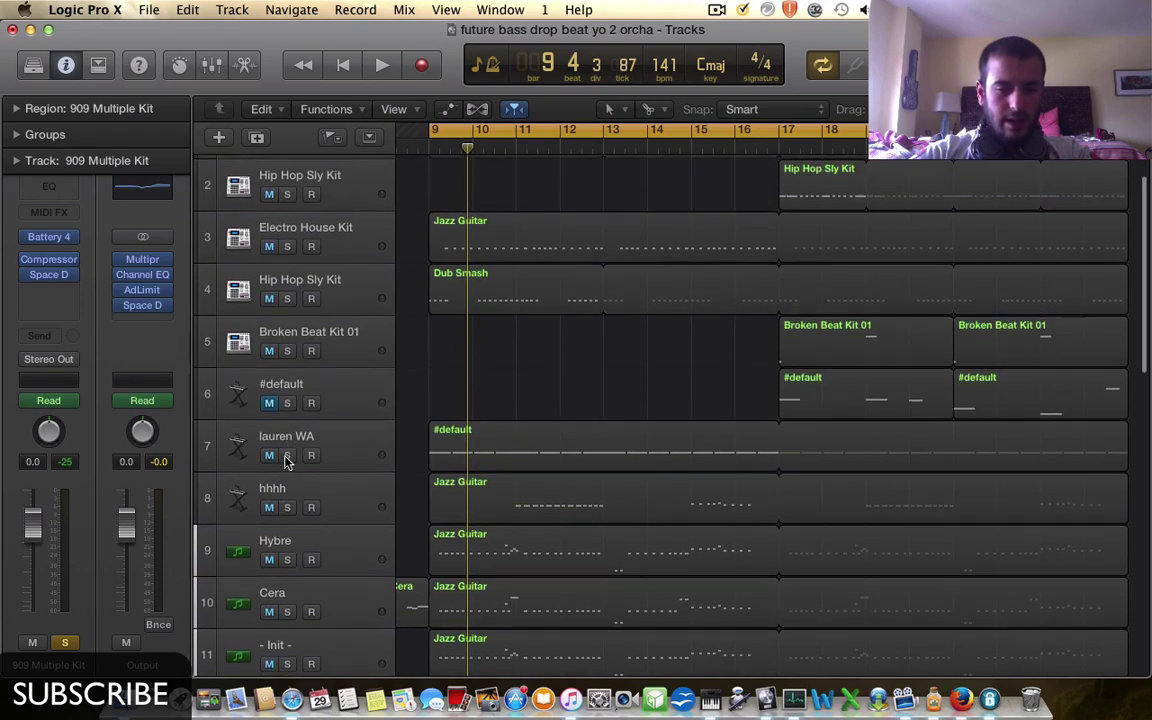
pyautogui.scroll(-1, 284, 462)
pyautogui.scroll(-6, 286, 462)
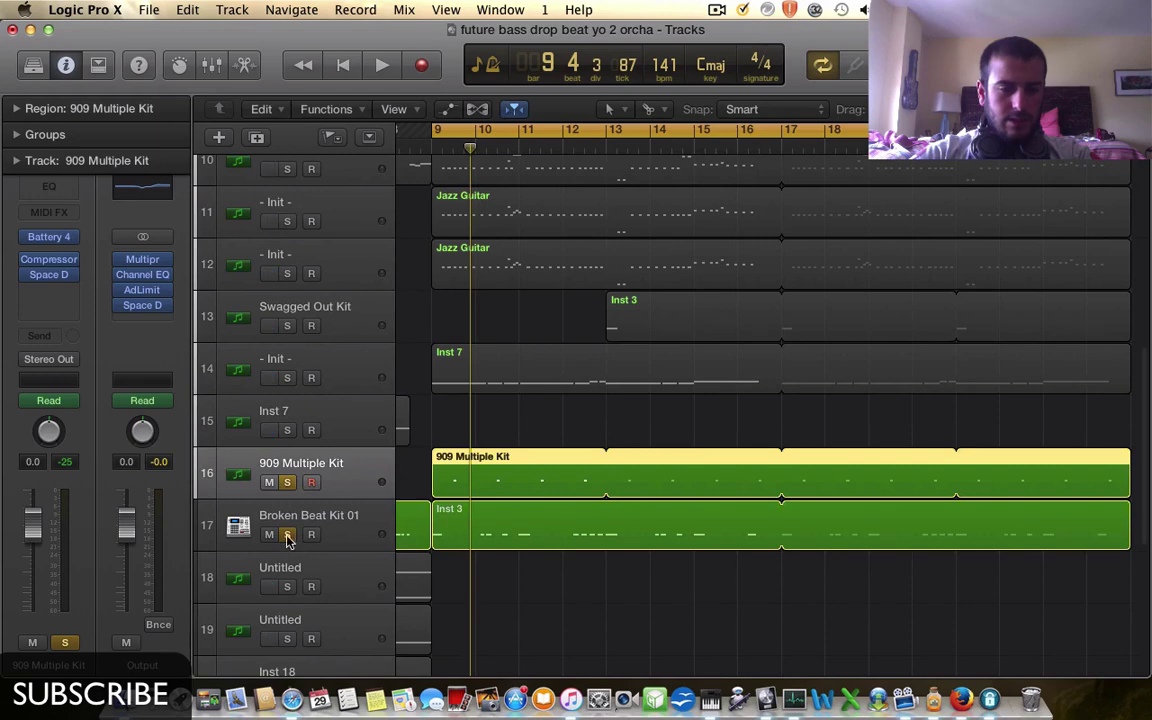
pyautogui.click(288, 536)
pyautogui.click(287, 482)
# - Solo the hhhh track 8, play its Jazz Guitar region with a cycle over bars 11 to 13, and turn the cycle off
pyautogui.scroll(6, 576, 386)
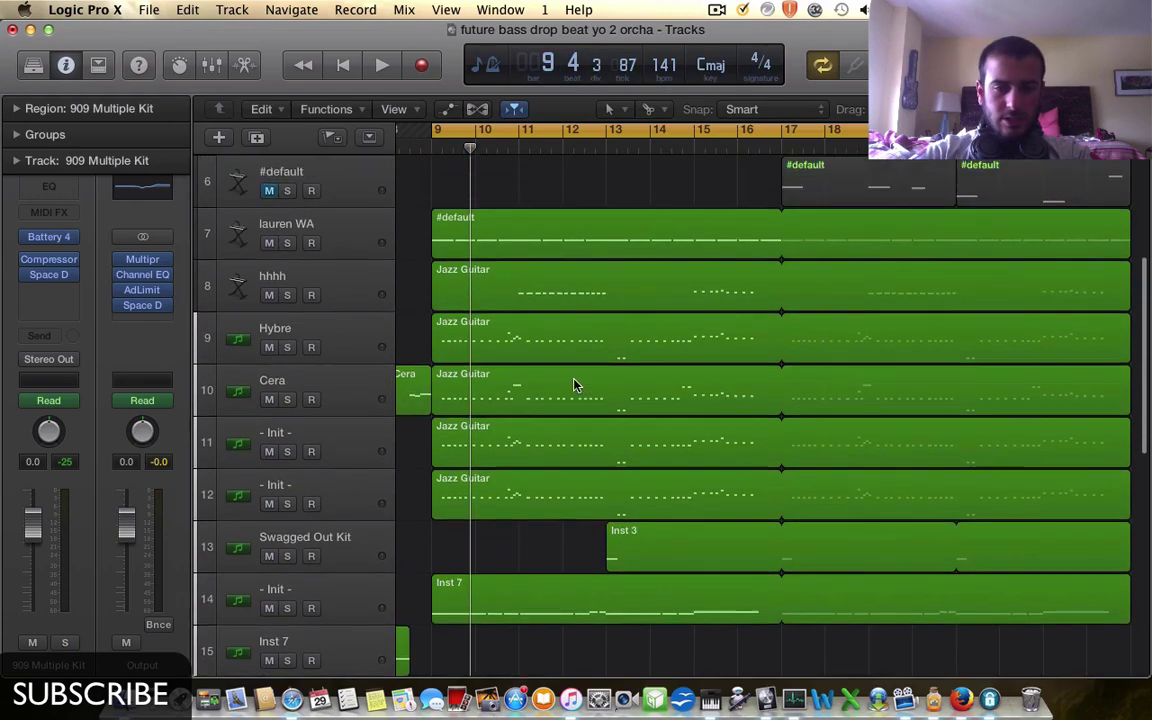
pyautogui.click(463, 127)
pyautogui.click(518, 115)
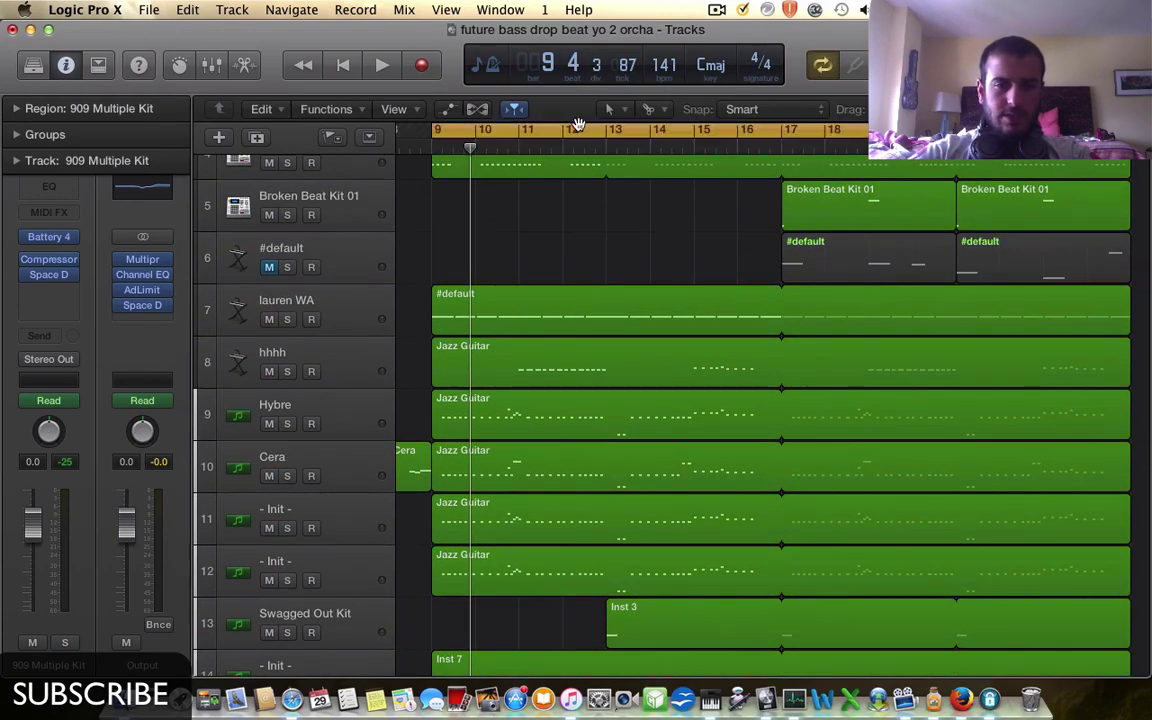
pyautogui.click(512, 131)
pyautogui.moveTo(512, 131); pyautogui.dragTo(606, 131)
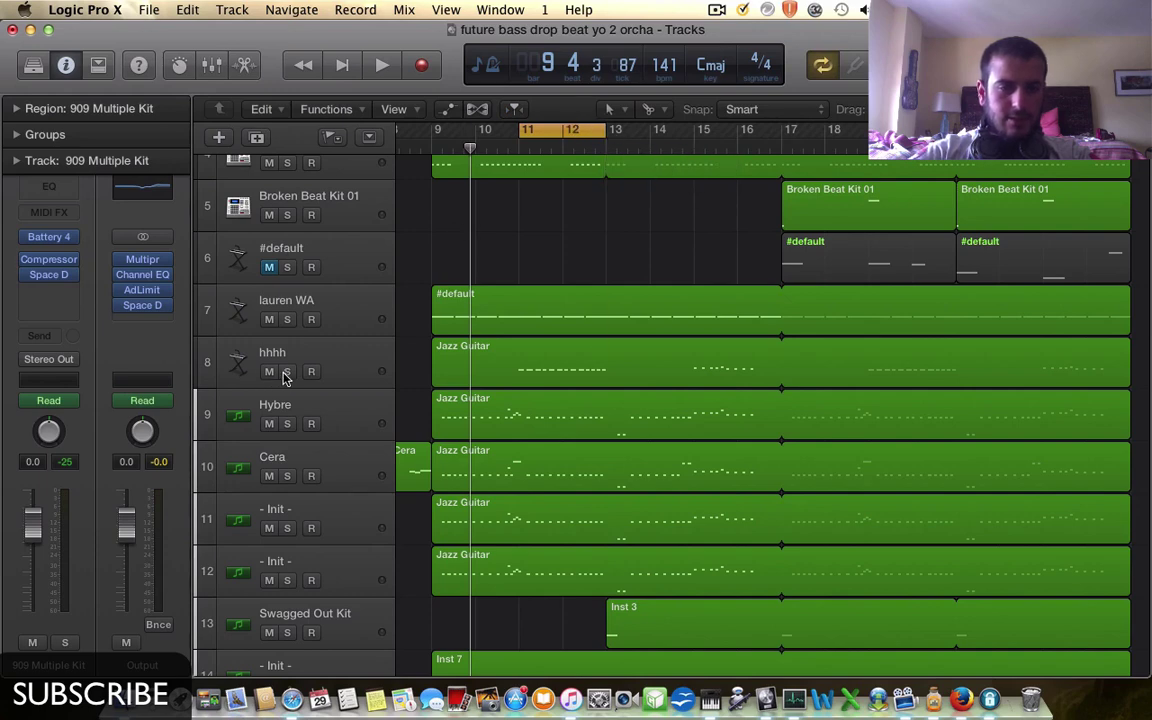
pyautogui.click(285, 372)
pyautogui.press('space')
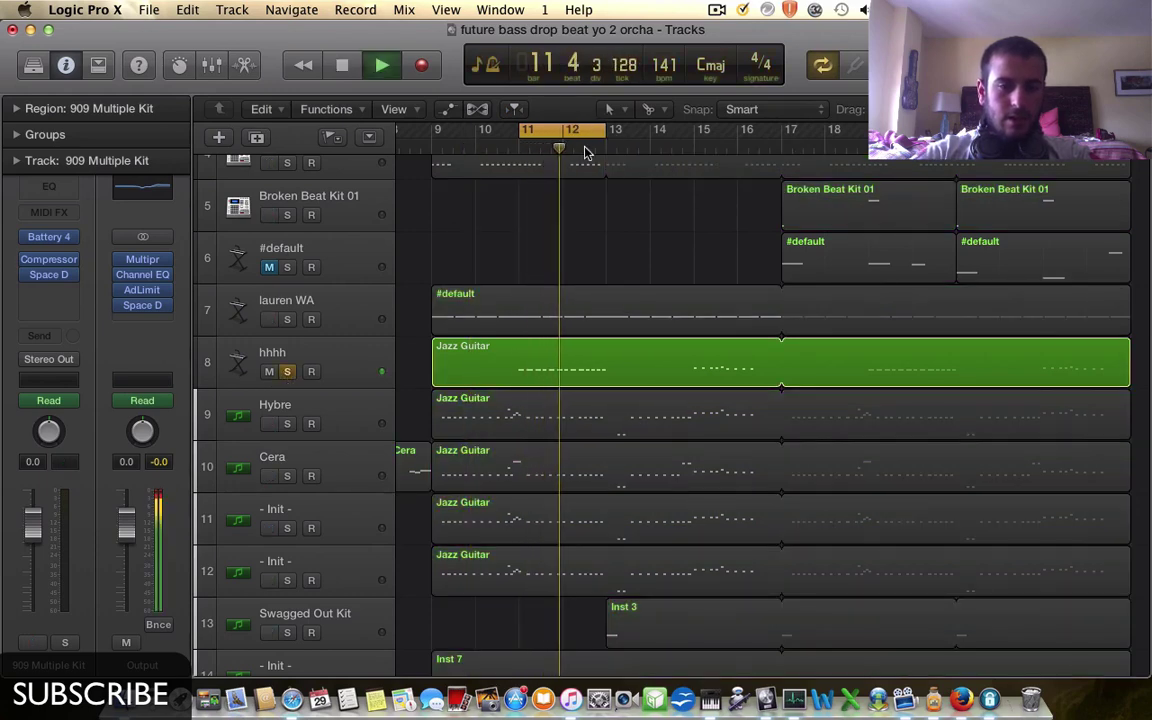
pyautogui.press('c')
pyautogui.press('space')
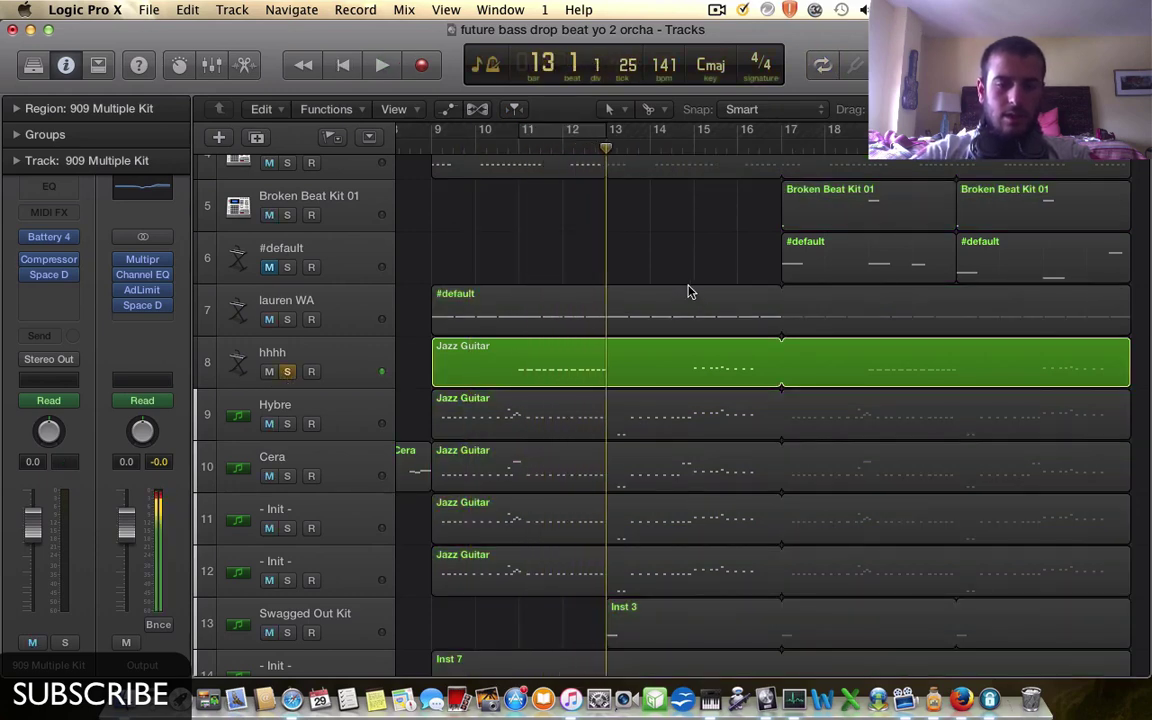
# - Add the Hybre track 9 to the solo and play it together with hhhh over bars 11 to 13
pyautogui.click(287, 423)
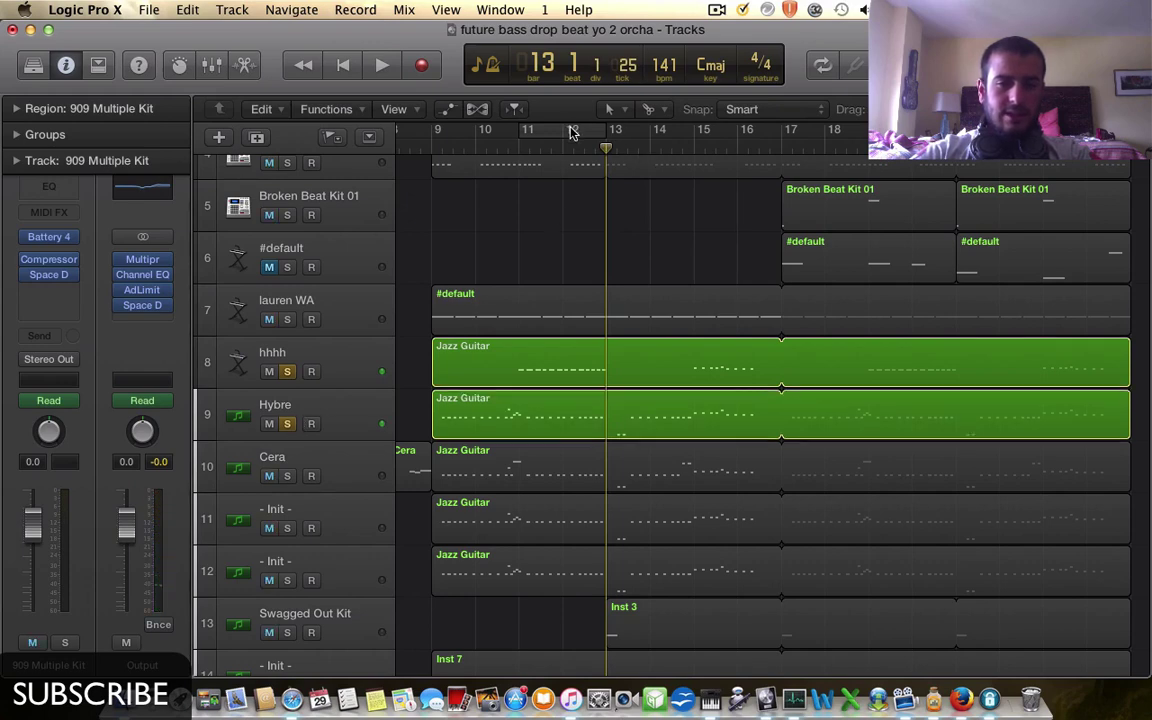
pyautogui.click(572, 133)
pyautogui.press('space')
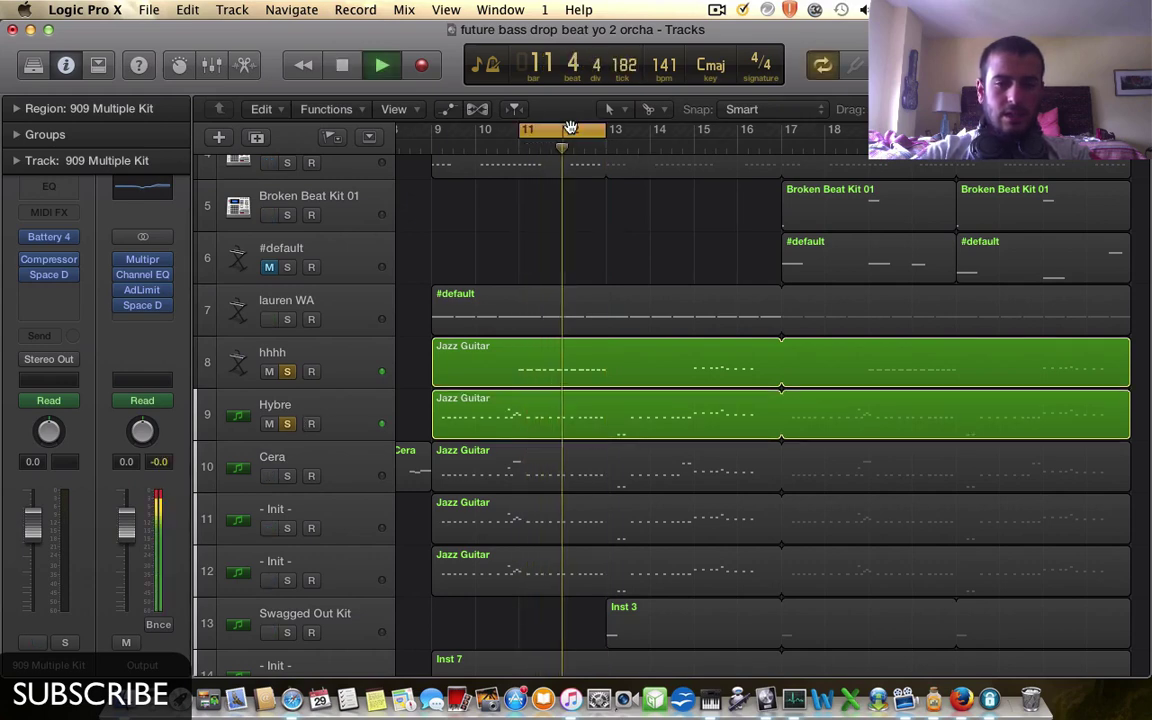
pyautogui.click(570, 130)
pyautogui.press('space')
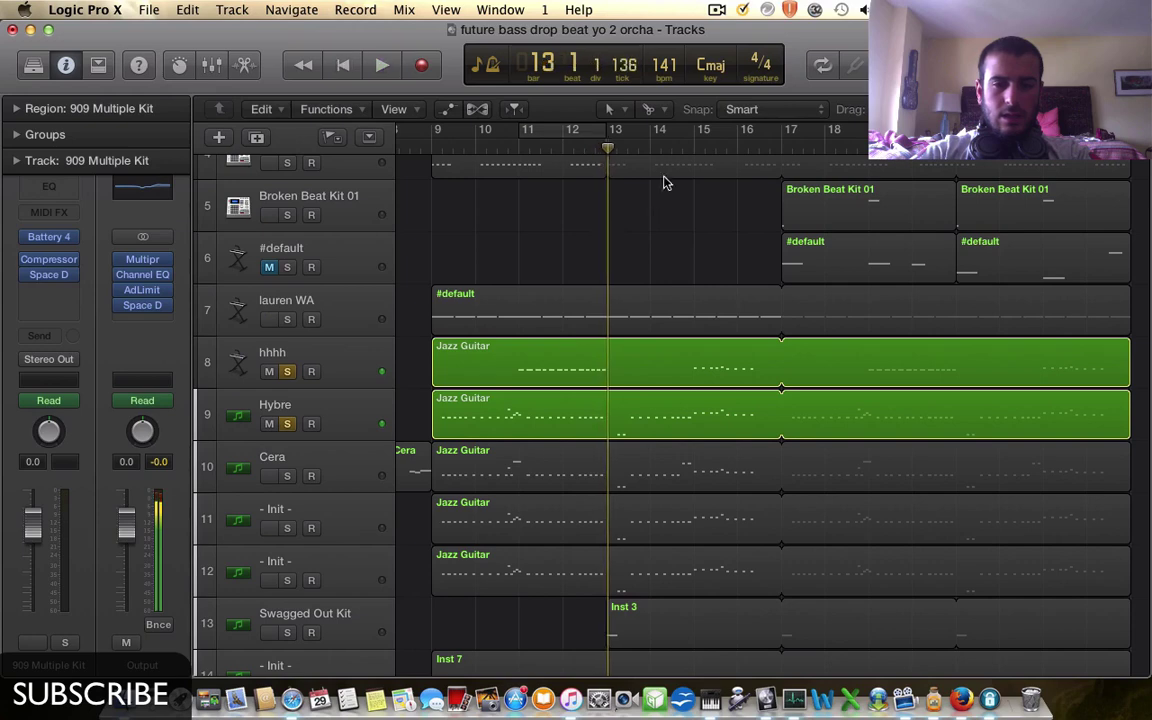
# - Set the cycle over bars 15 to 17, play the soloed hhhh and Hybre tracks there, and turn the cycle off
pyautogui.moveTo(705, 130); pyautogui.dragTo(775, 130)
pyautogui.press('space')
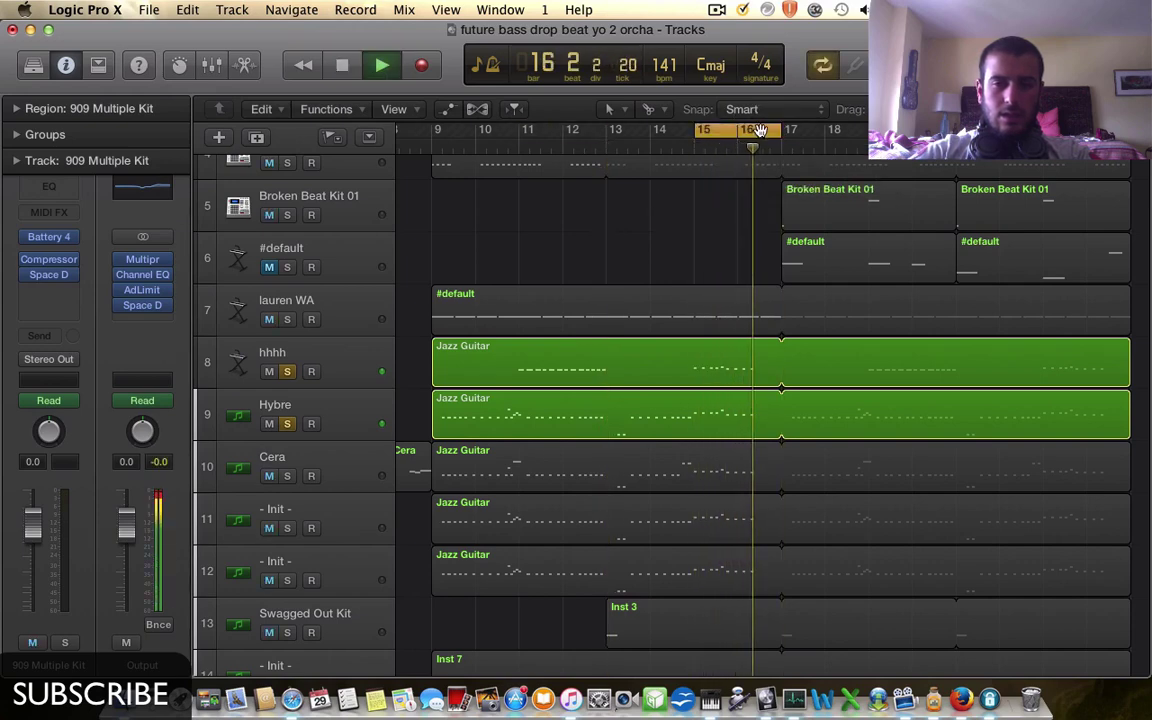
pyautogui.click(760, 130)
pyautogui.press('space')
# - Select the hhhh track and release the solos on Hybre and hhhh
pyautogui.click(365, 366)
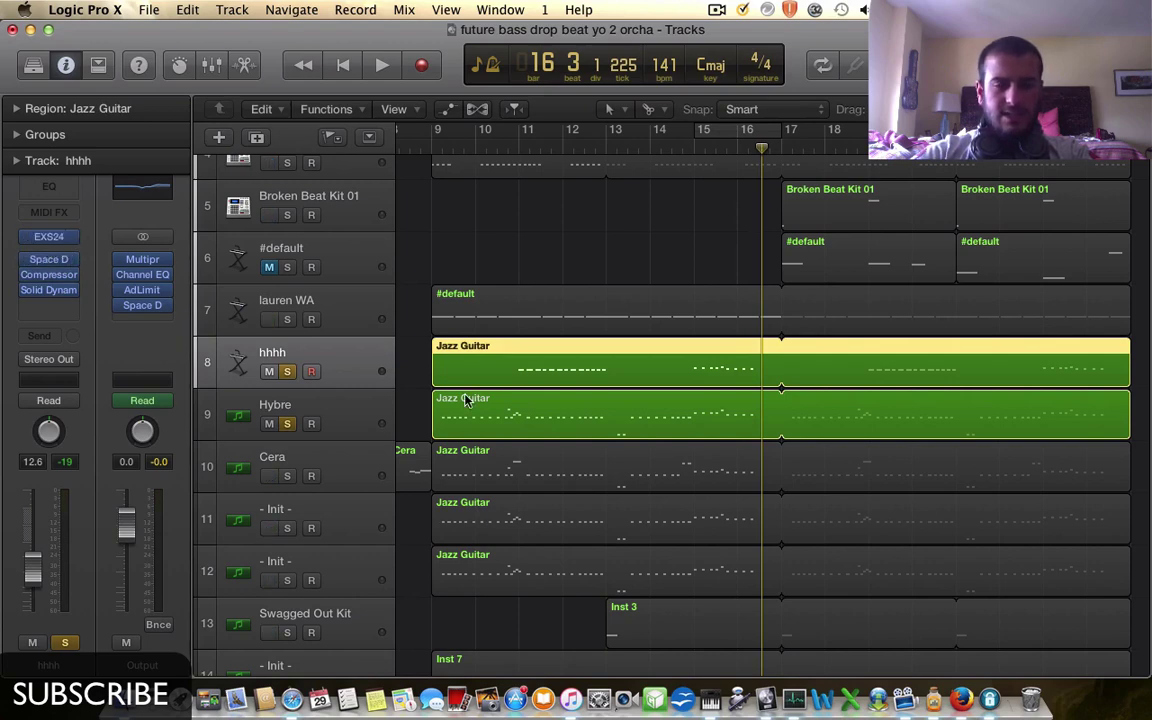
pyautogui.scroll(1, 387, 381)
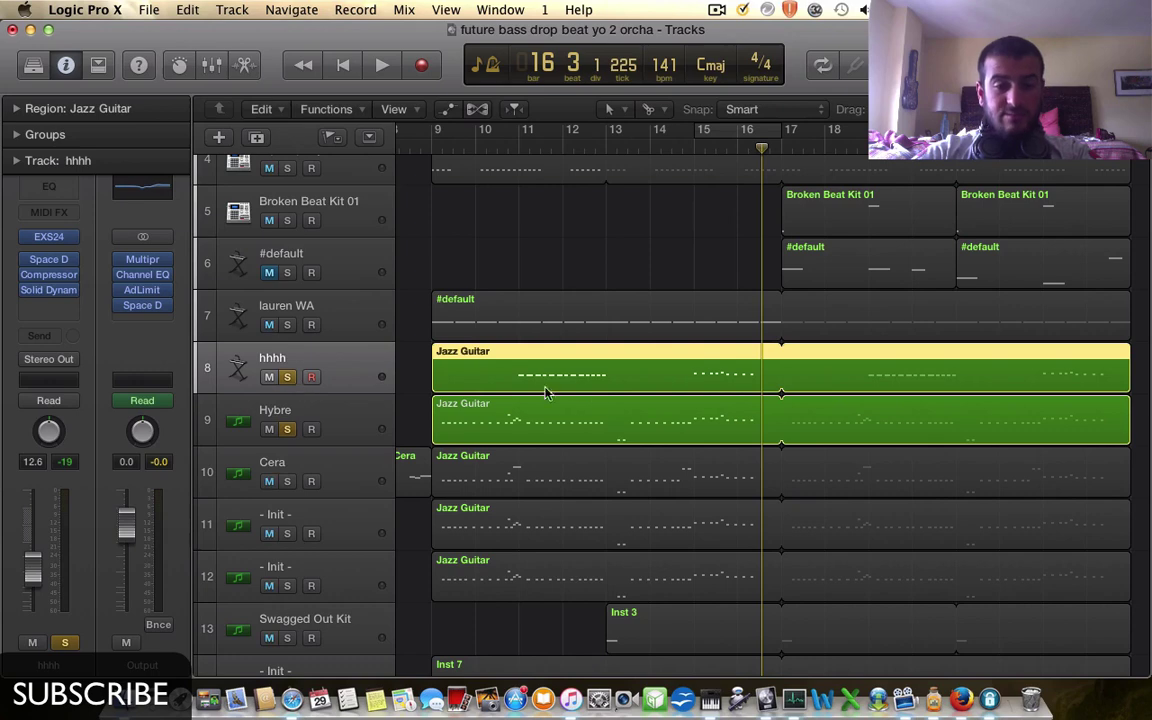
pyautogui.click(288, 430)
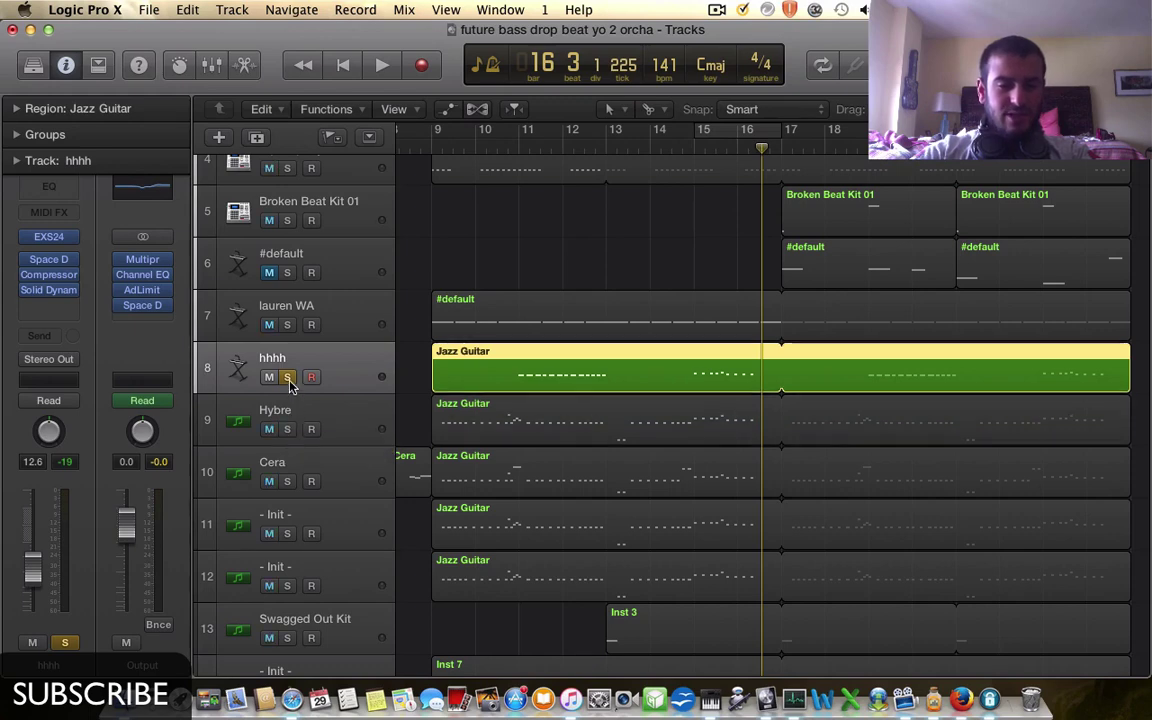
pyautogui.click(287, 377)
# - Set the cycle range to bars 9 to 17
pyautogui.scroll(3, 613, 432)
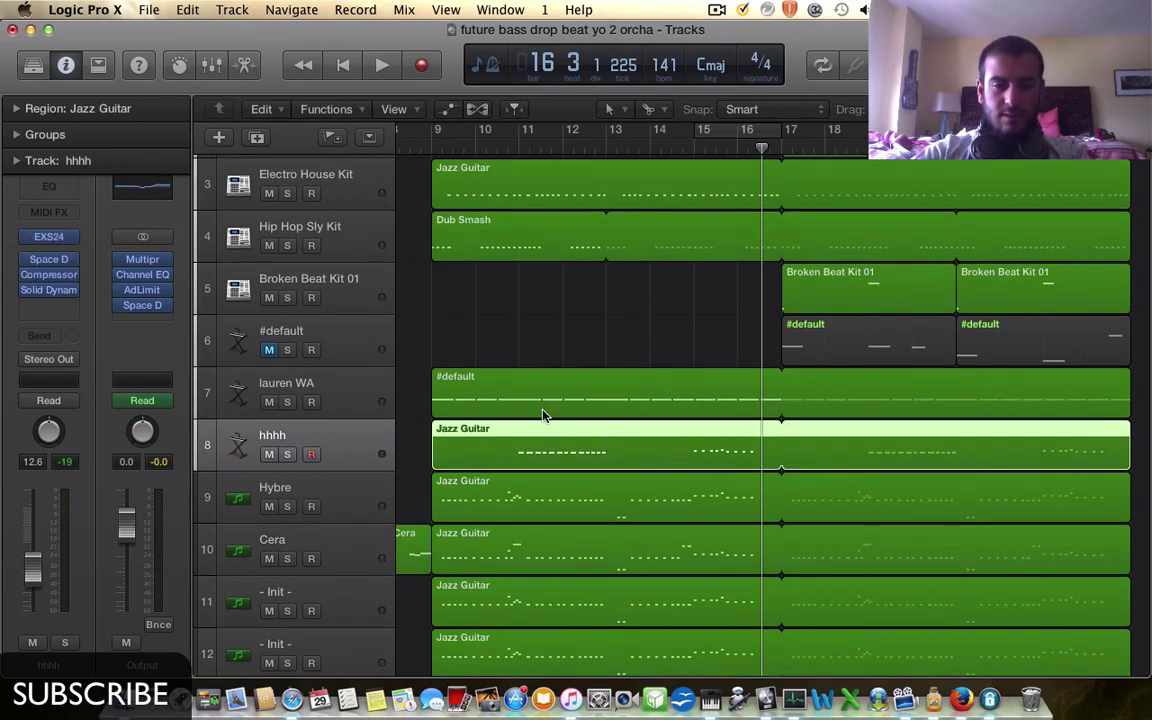
pyautogui.scroll(3, 543, 415)
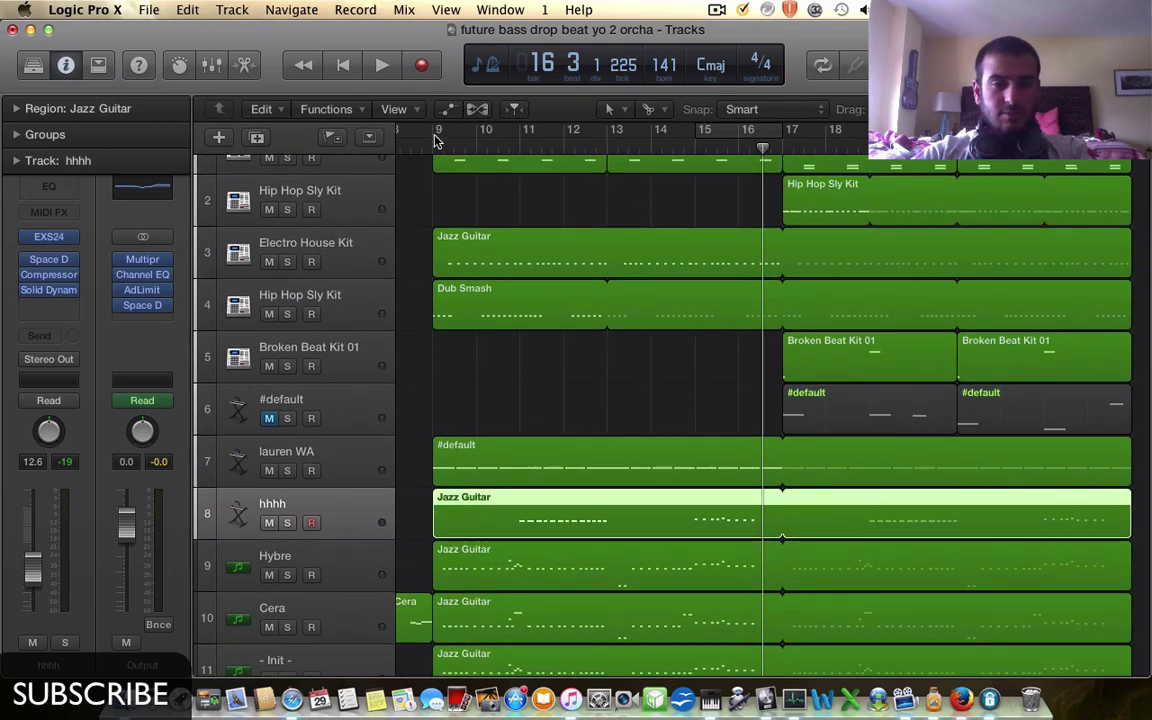
pyautogui.moveTo(435, 140); pyautogui.dragTo(776, 135)
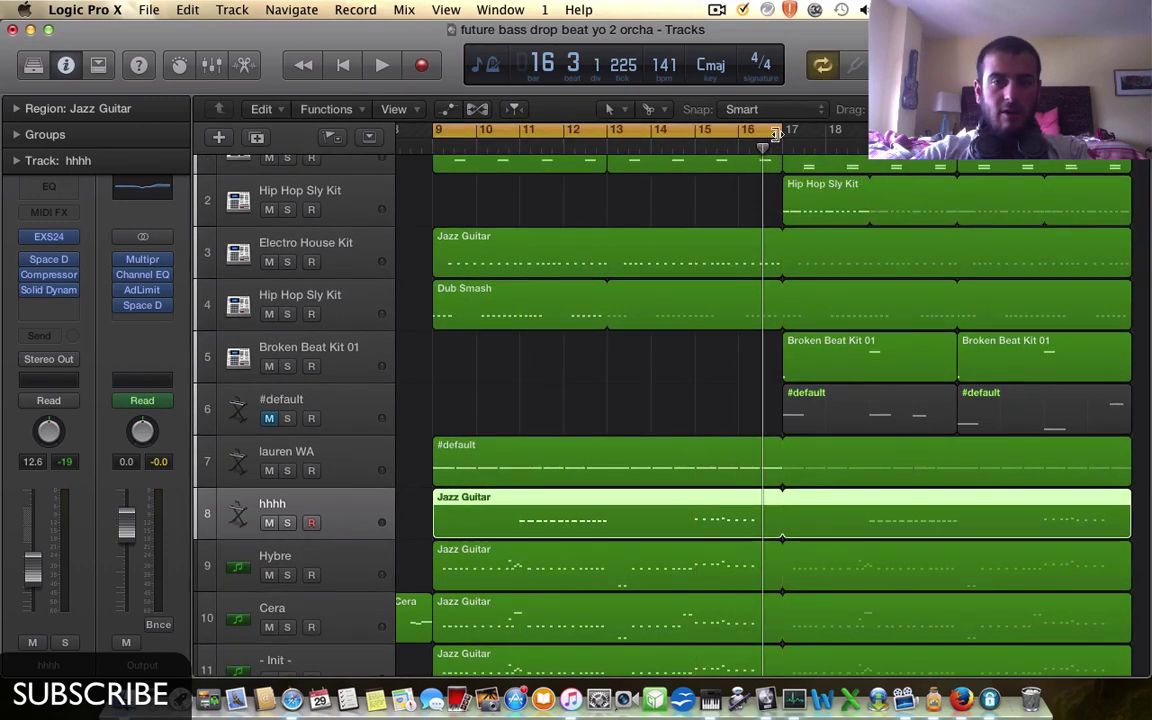
# - Solo track 7, play the opening of its #default region from bar 9 and release the solo
pyautogui.click(568, 383)
pyautogui.scroll(-3, 568, 380)
pyautogui.click(309, 373)
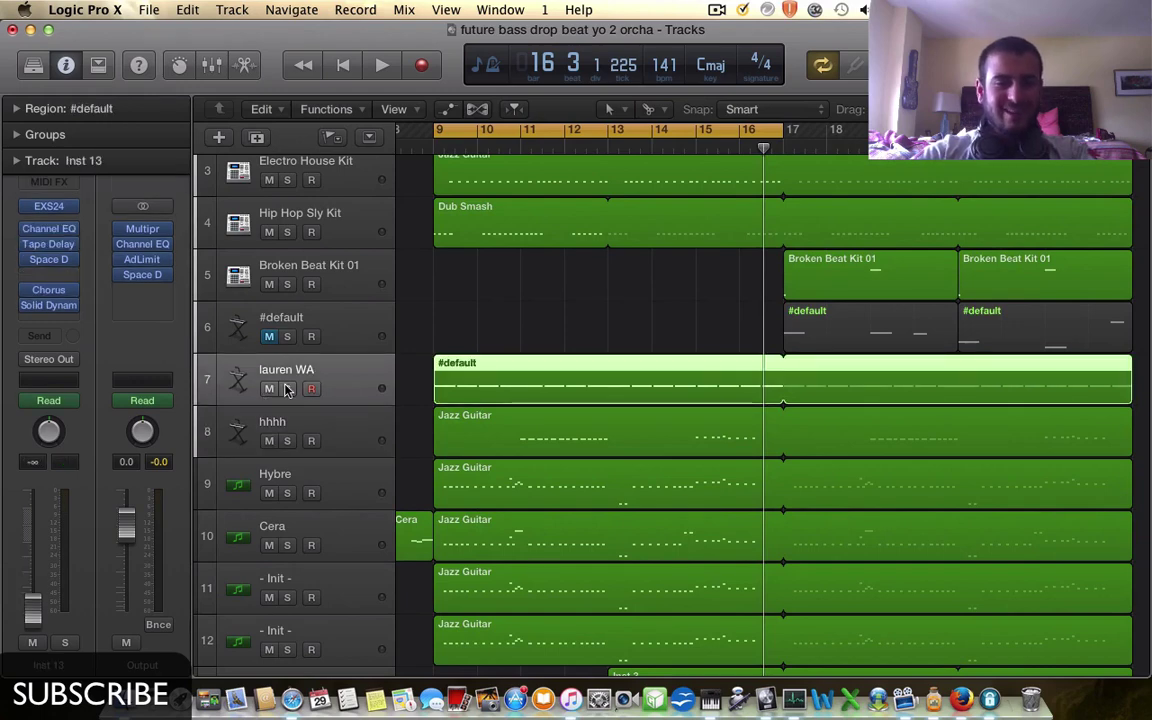
pyautogui.click(287, 389)
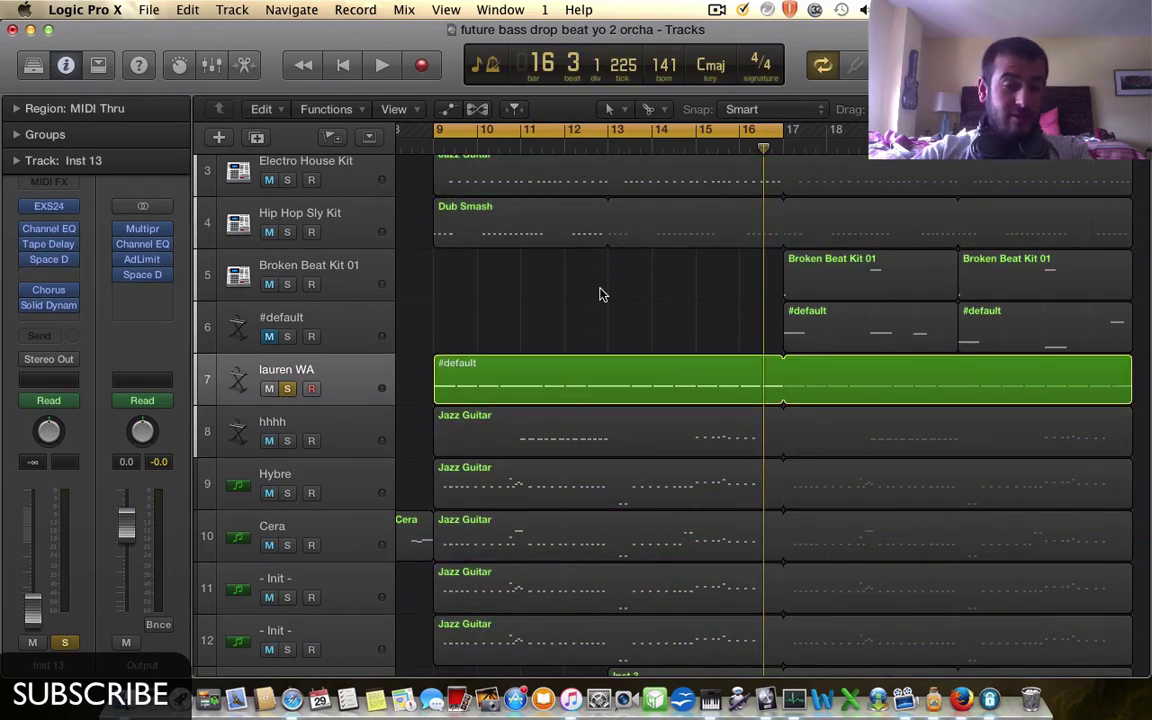
pyautogui.press('space')
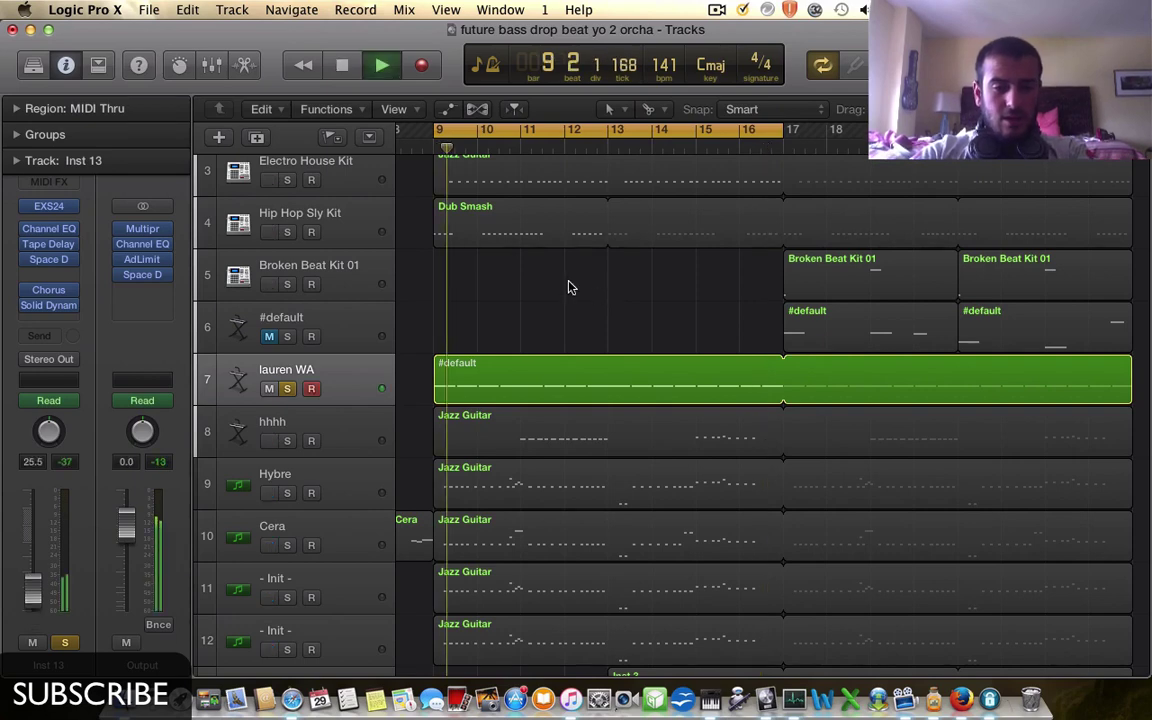
pyautogui.press('space')
pyautogui.click(288, 389)
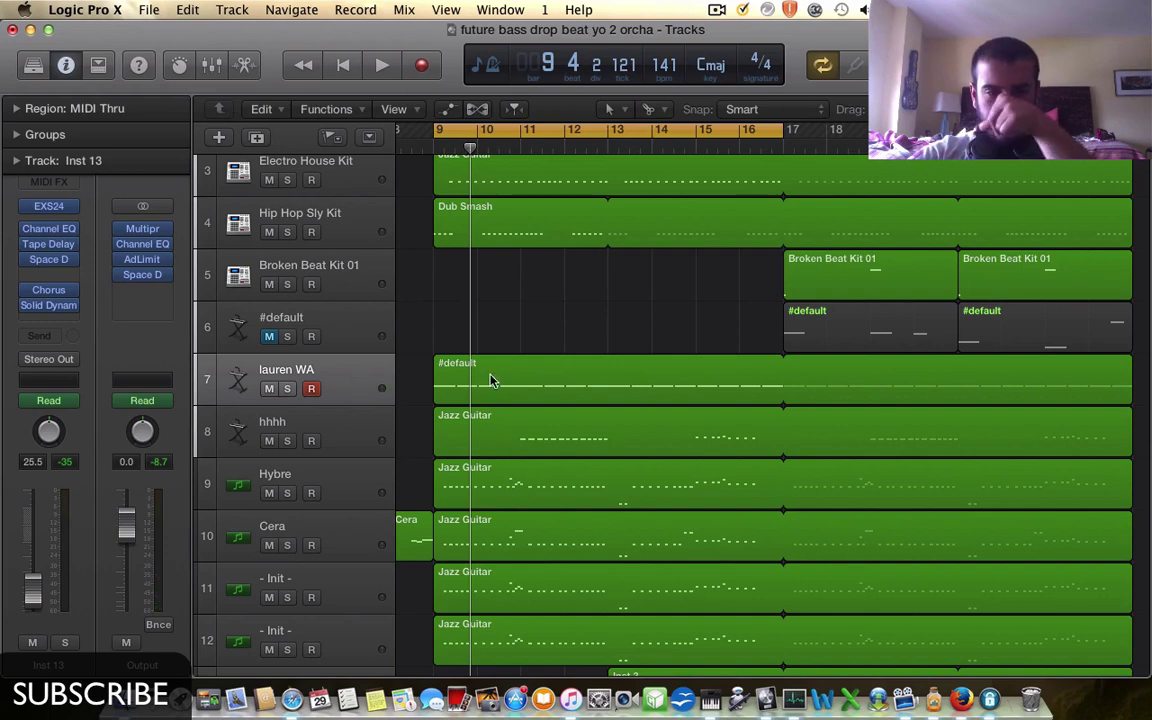
# - Solo the Broken Beat Kit 01 track 17 together with the 909 Multiple Kit track 16
pyautogui.scroll(-6, 575, 370)
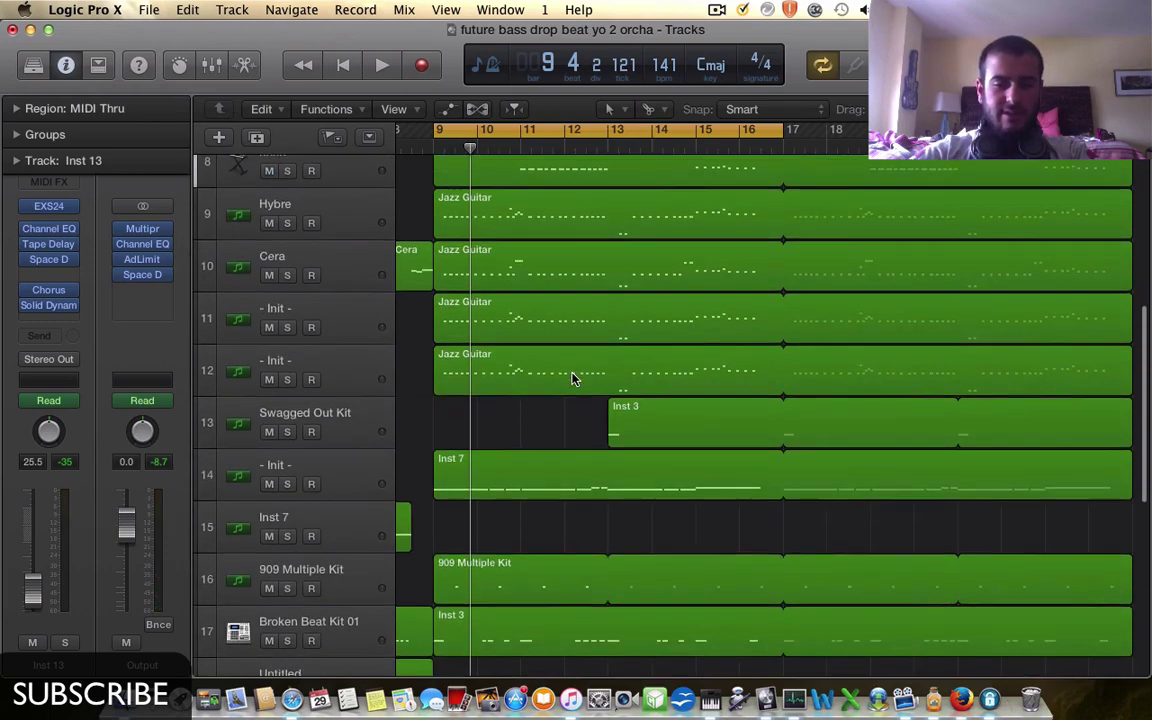
pyautogui.scroll(3, 573, 378)
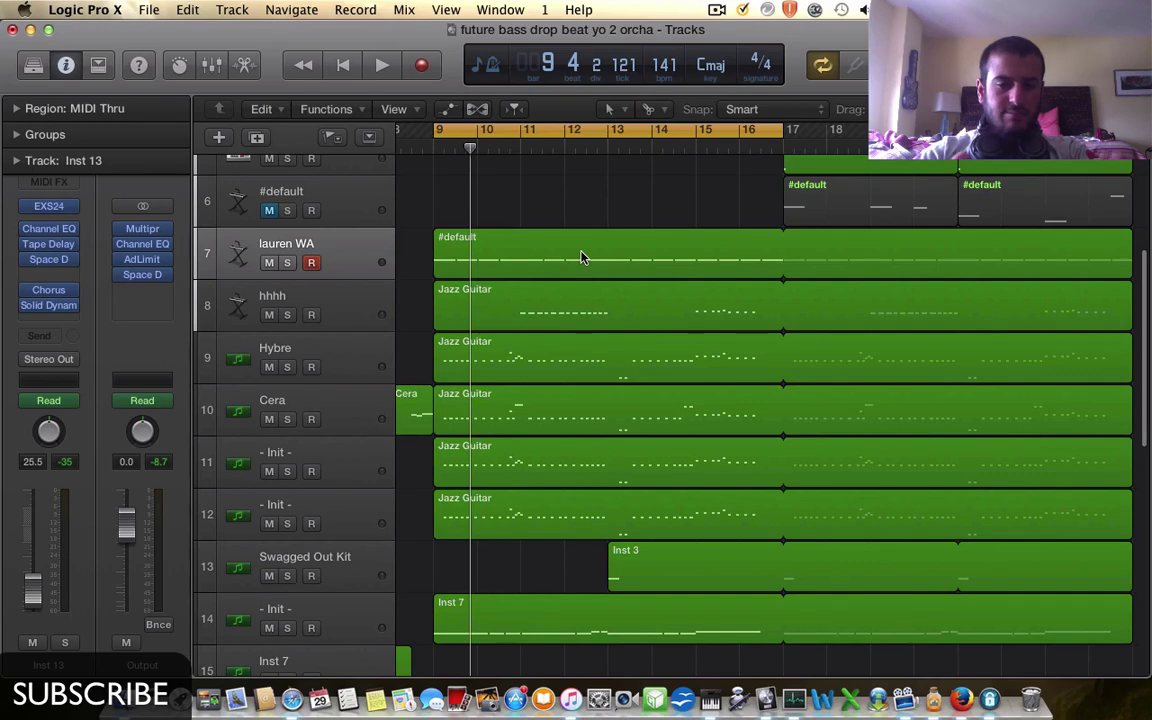
pyautogui.scroll(-8, 580, 258)
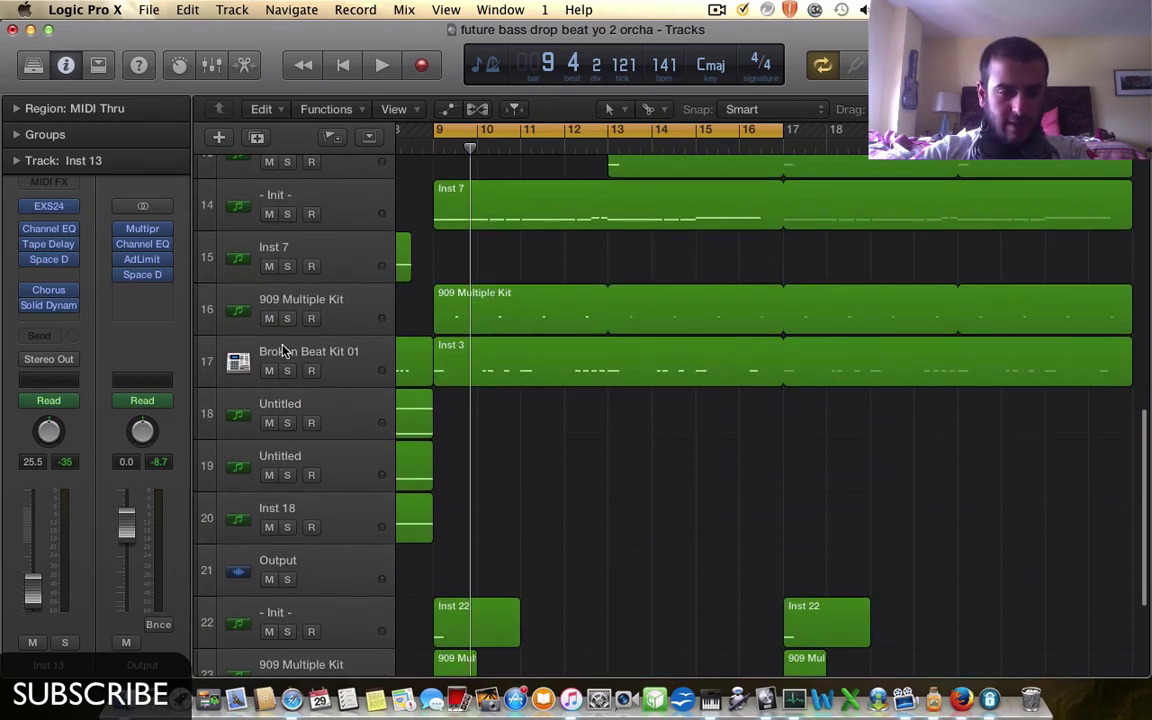
pyautogui.click(287, 370)
pyautogui.scroll(2, 285, 372)
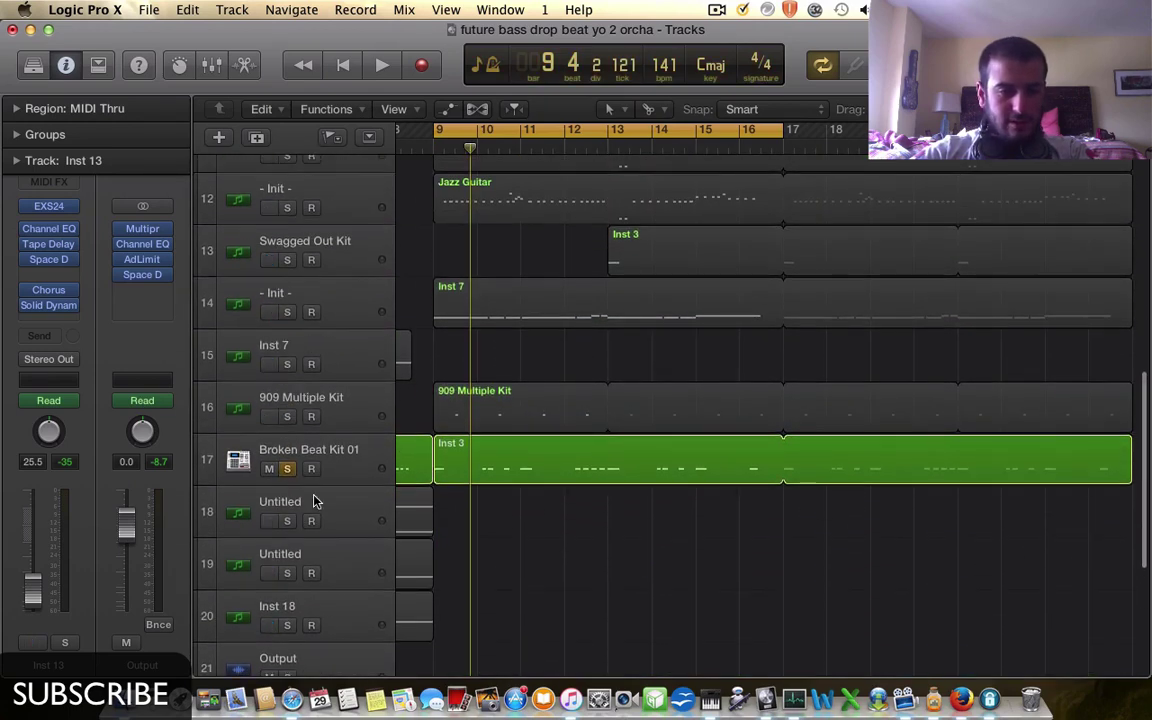
pyautogui.click(287, 417)
pyautogui.scroll(10, 289, 421)
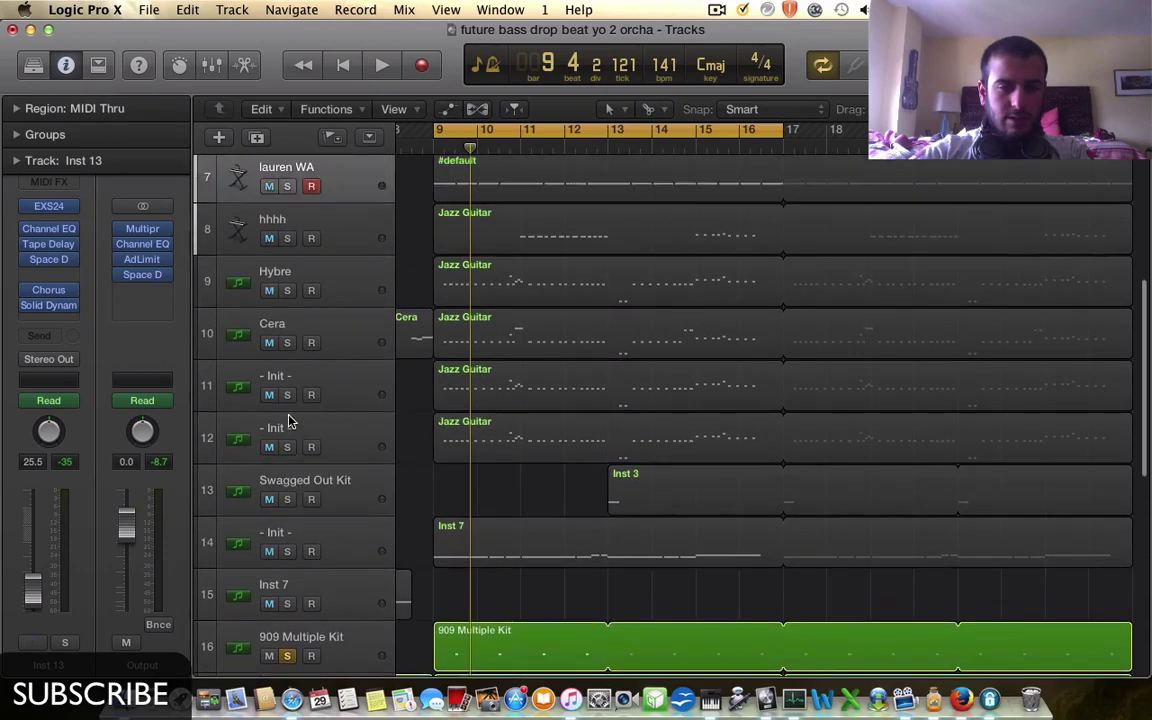
# - Add the Broken Beat Kit 01 track 1 and Electro House Kit track 3 to the solos and play from bar 9
pyautogui.scroll(1, 265, 375)
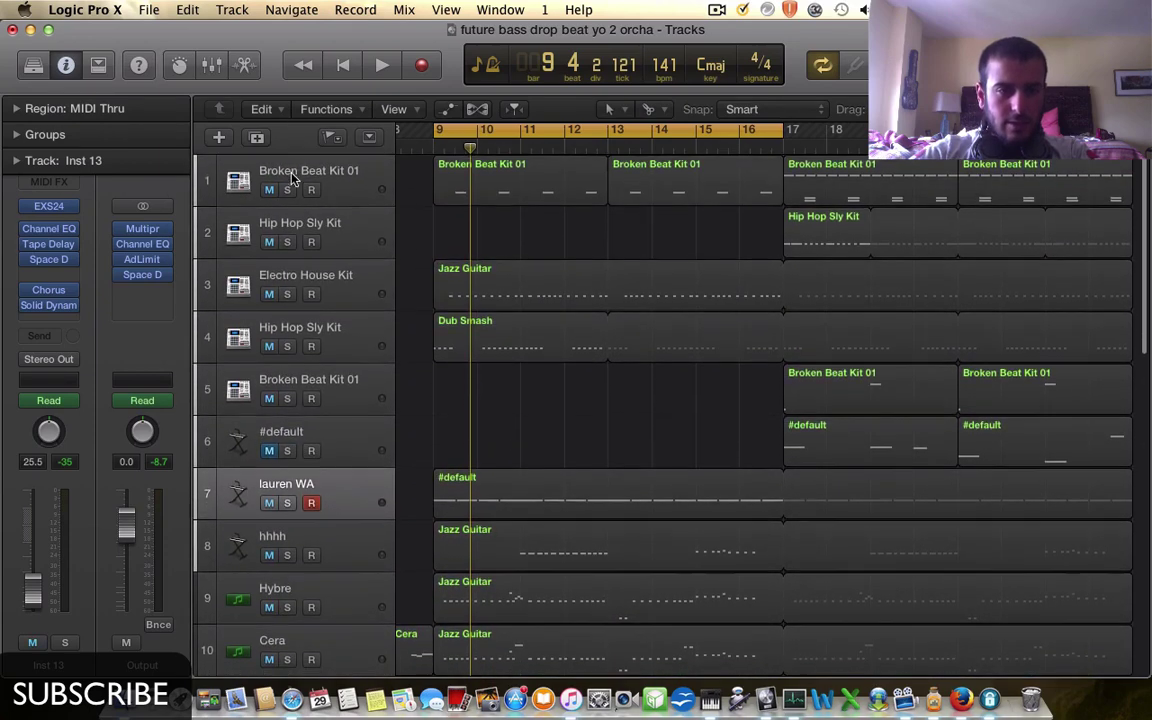
pyautogui.click(266, 168)
pyautogui.click(287, 189)
pyautogui.press('space')
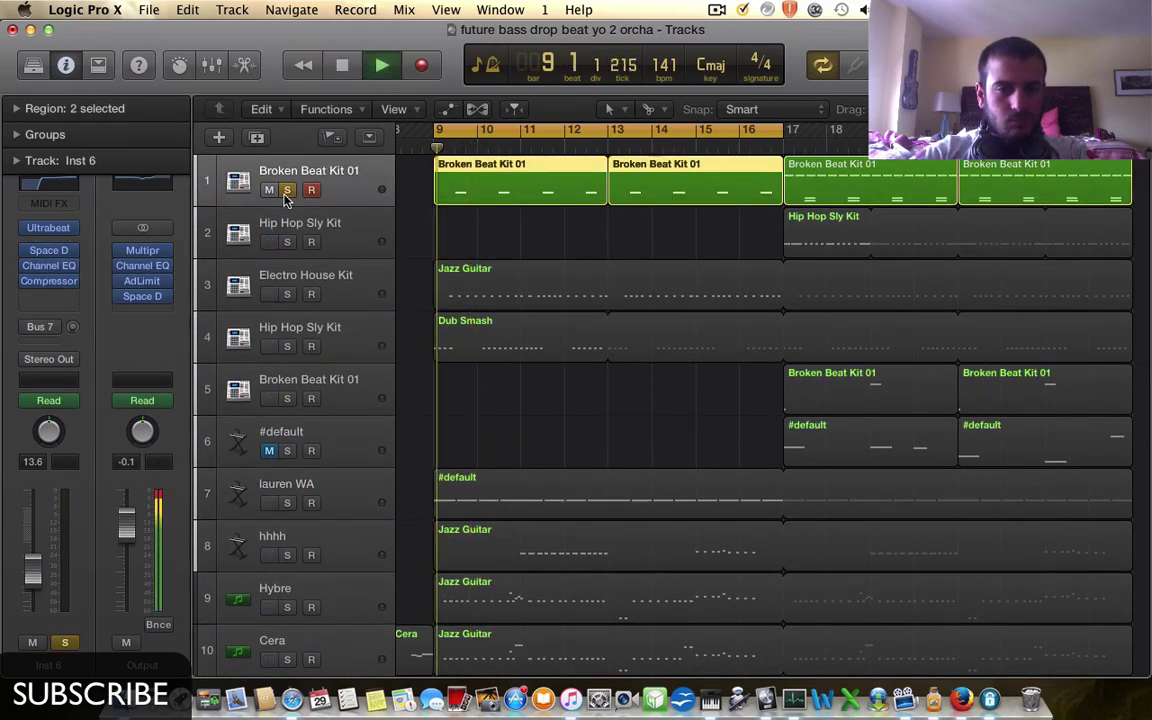
pyautogui.click(287, 294)
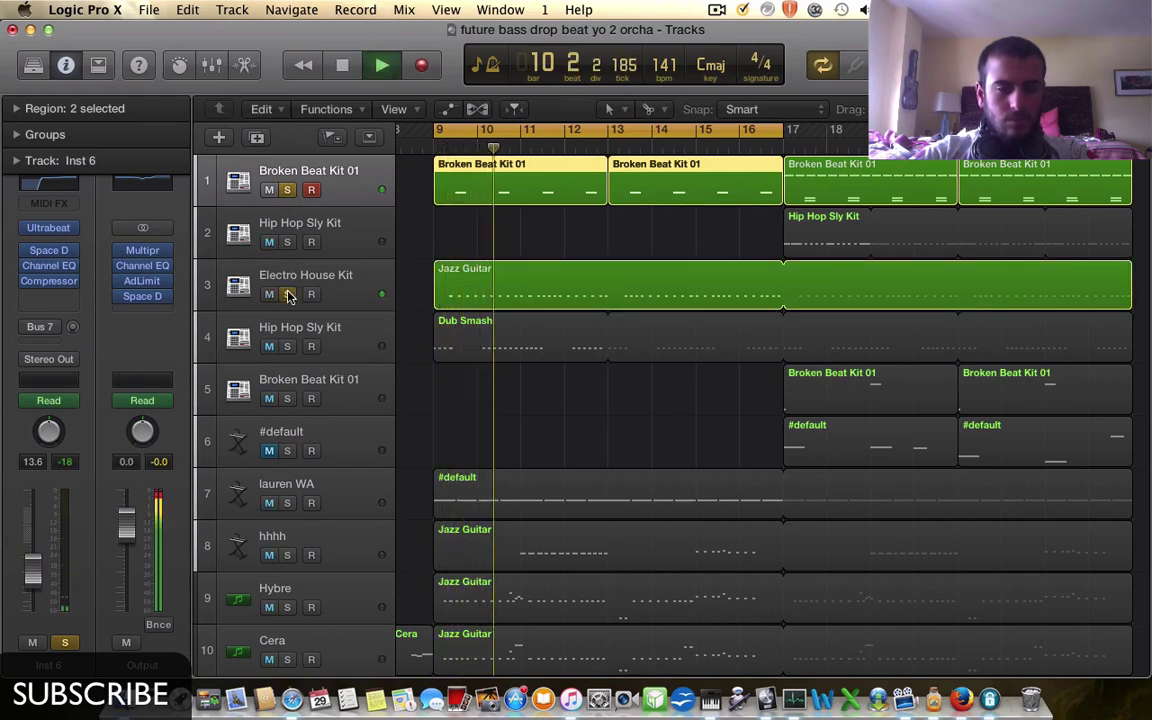
pyautogui.press('space')
# - Release the solos on both Broken Beat Kit 01 tracks, 1 and 17, and on the 909 Multiple Kit track 16
pyautogui.click(287, 190)
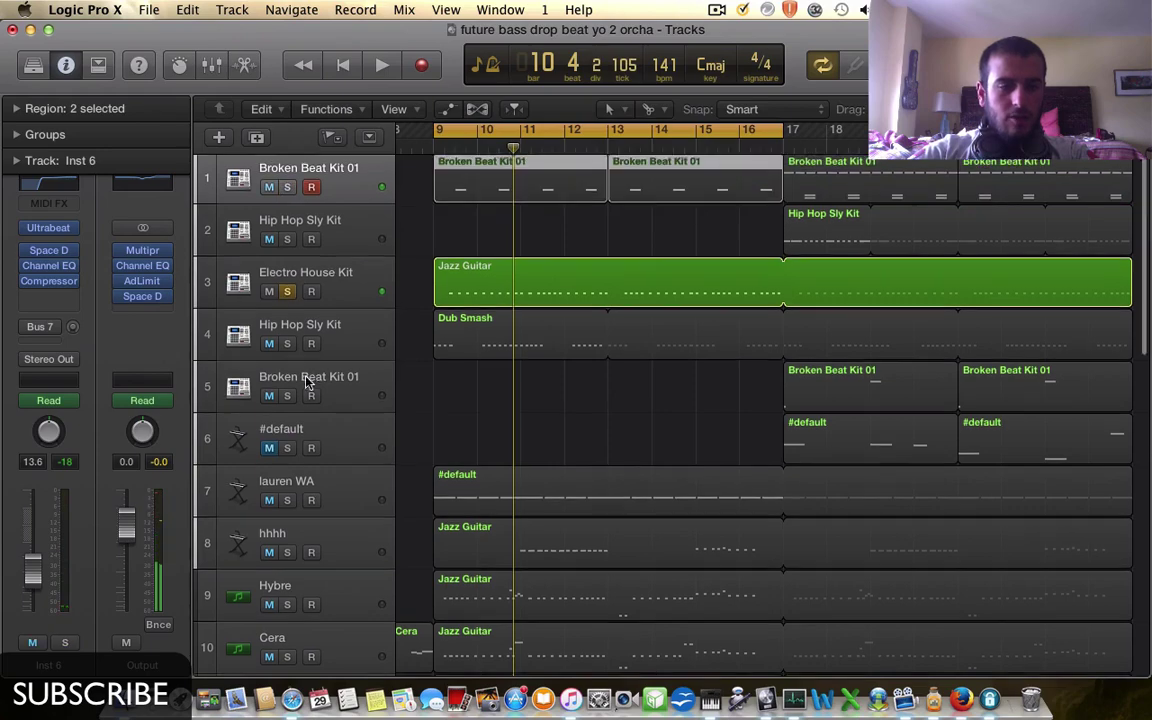
pyautogui.scroll(-12, 308, 382)
pyautogui.click(288, 420)
pyautogui.click(287, 367)
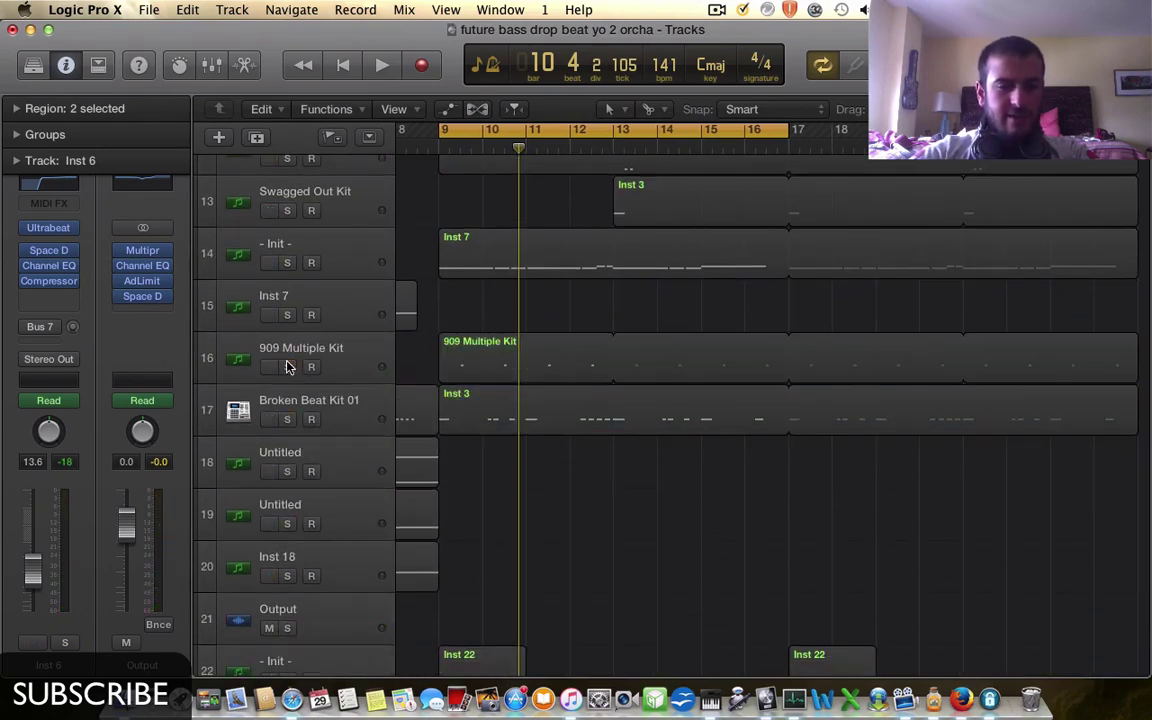
pyautogui.scroll(12, 288, 368)
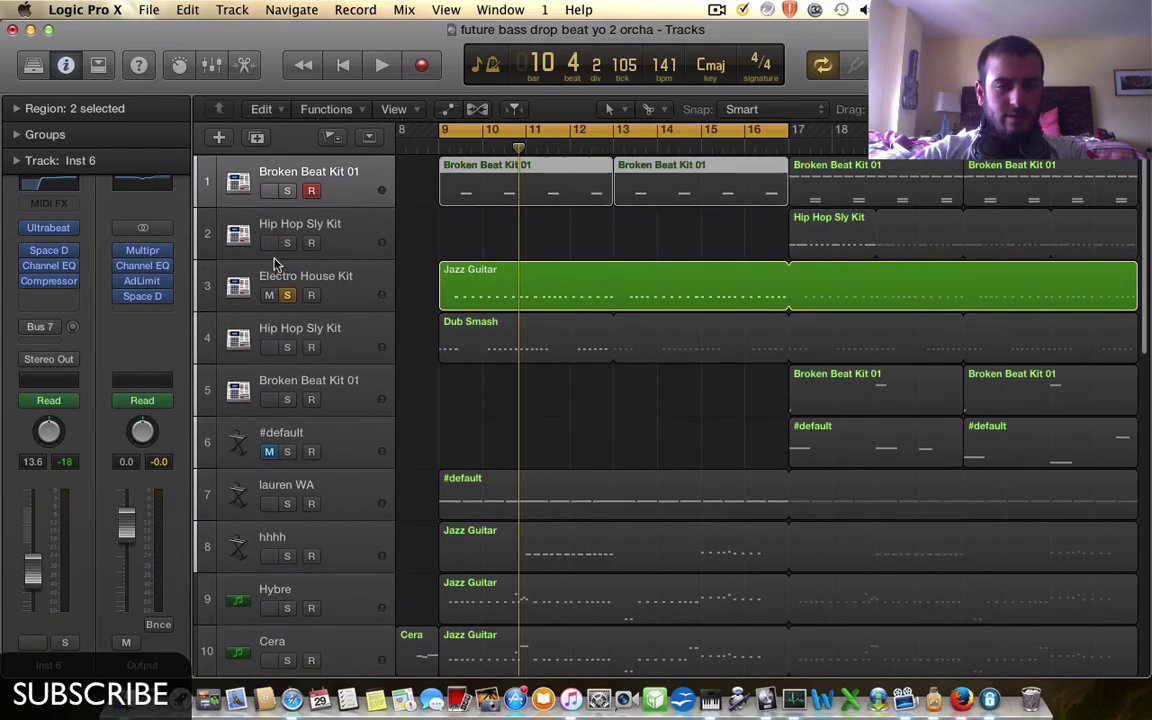
# - Select the soloed Electro House Kit track and play the opening of its Jazz Guitar region from bar 9
pyautogui.click(276, 264)
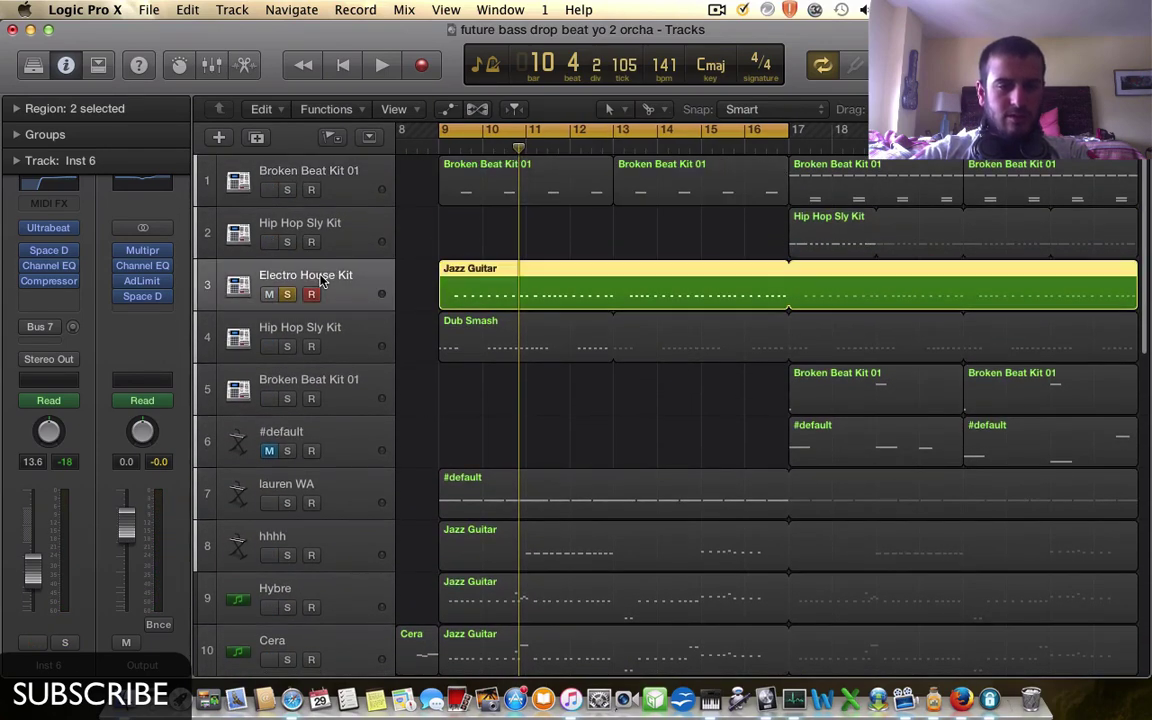
pyautogui.press('super+Right')
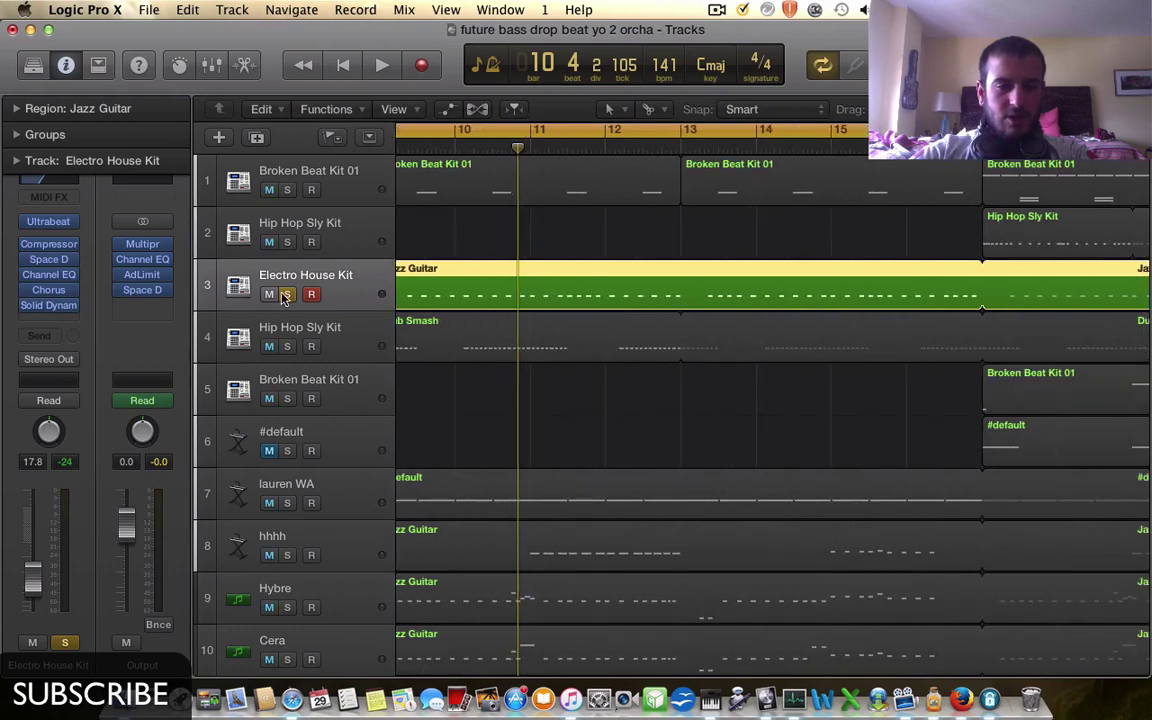
pyautogui.hscroll(-3, 509, 330)
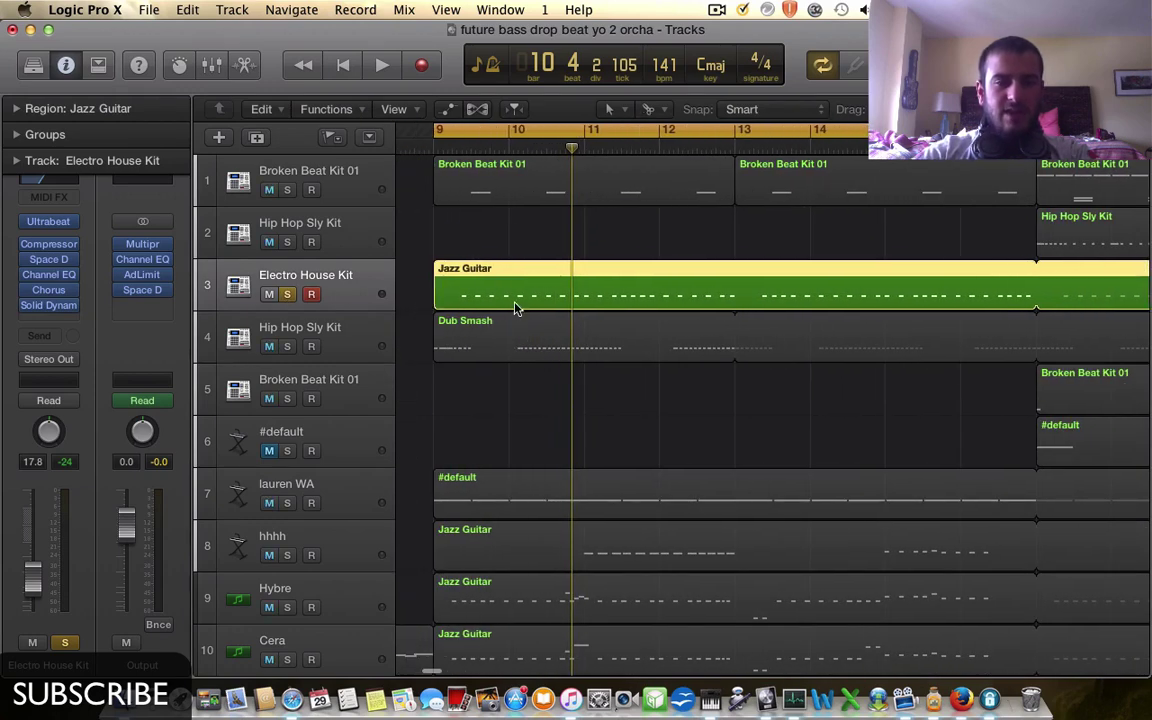
pyautogui.press('space')
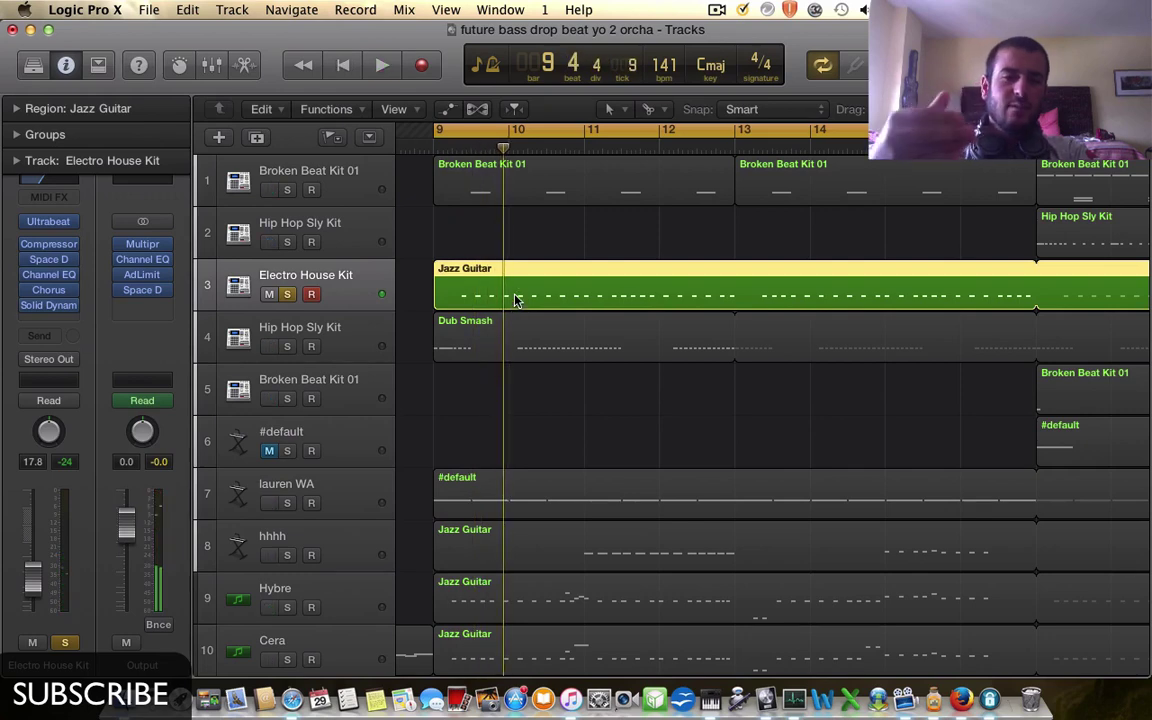
# - Solo the Hybre, Cera and - Init - 11 tracks alongside the Electro House Kit and play them together from bar 9
pyautogui.scroll(-3, 515, 300)
pyautogui.scroll(1, 514, 300)
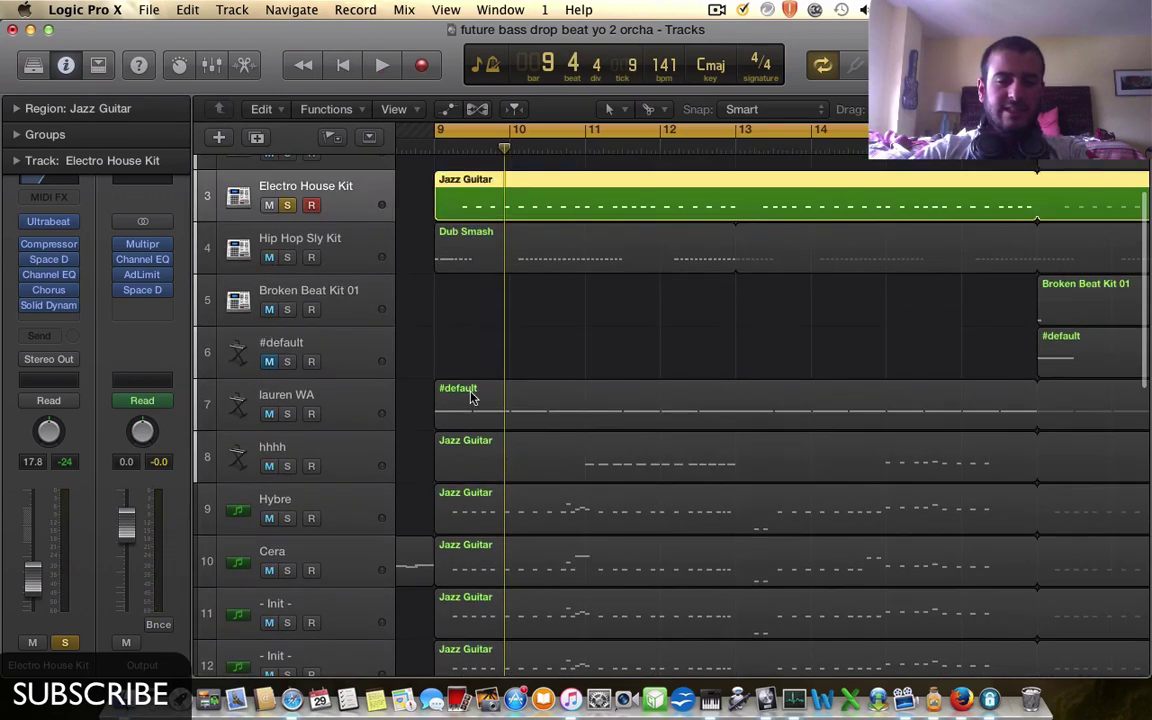
pyautogui.click(288, 519)
pyautogui.click(288, 570)
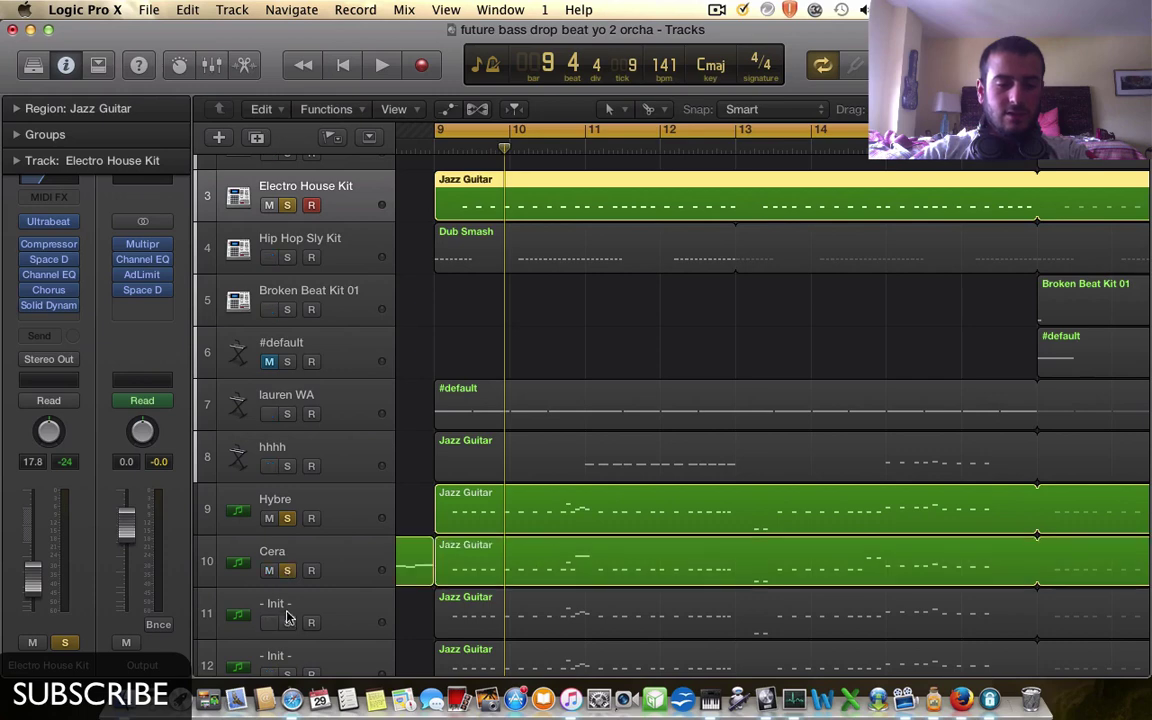
pyautogui.click(288, 622)
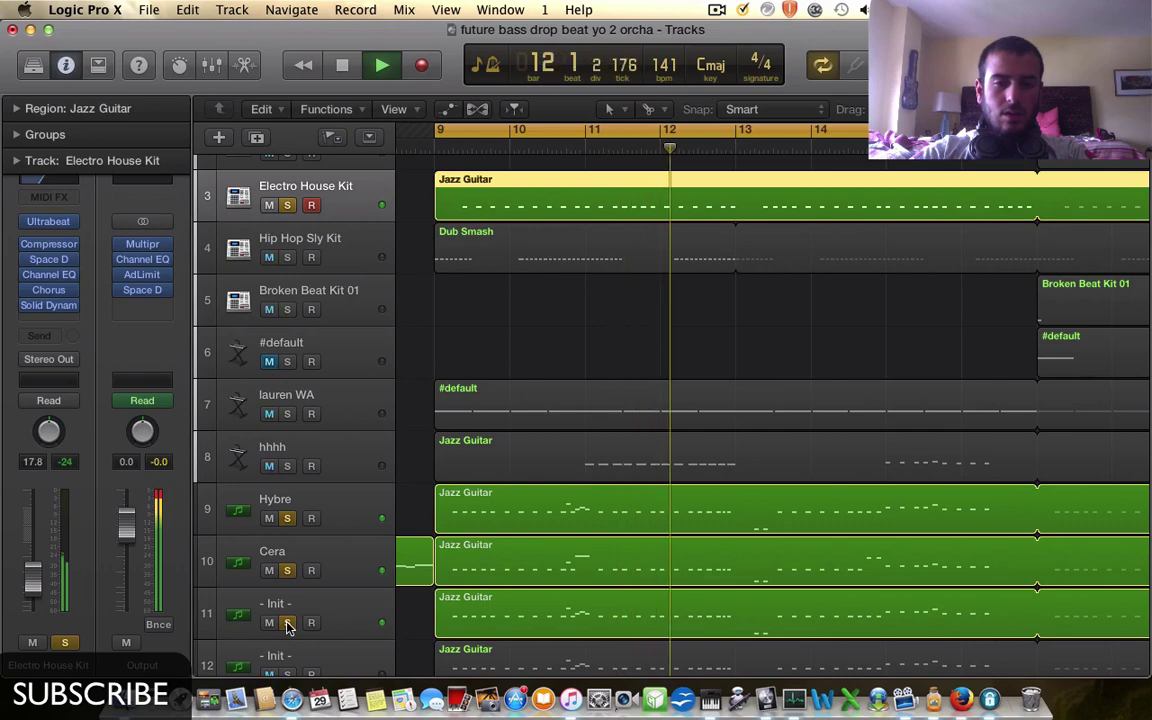
pyautogui.press('space')
# - Release the solos on the - Init - 11, Cera, Hybre and Electro House Kit tracks
pyautogui.click(287, 622)
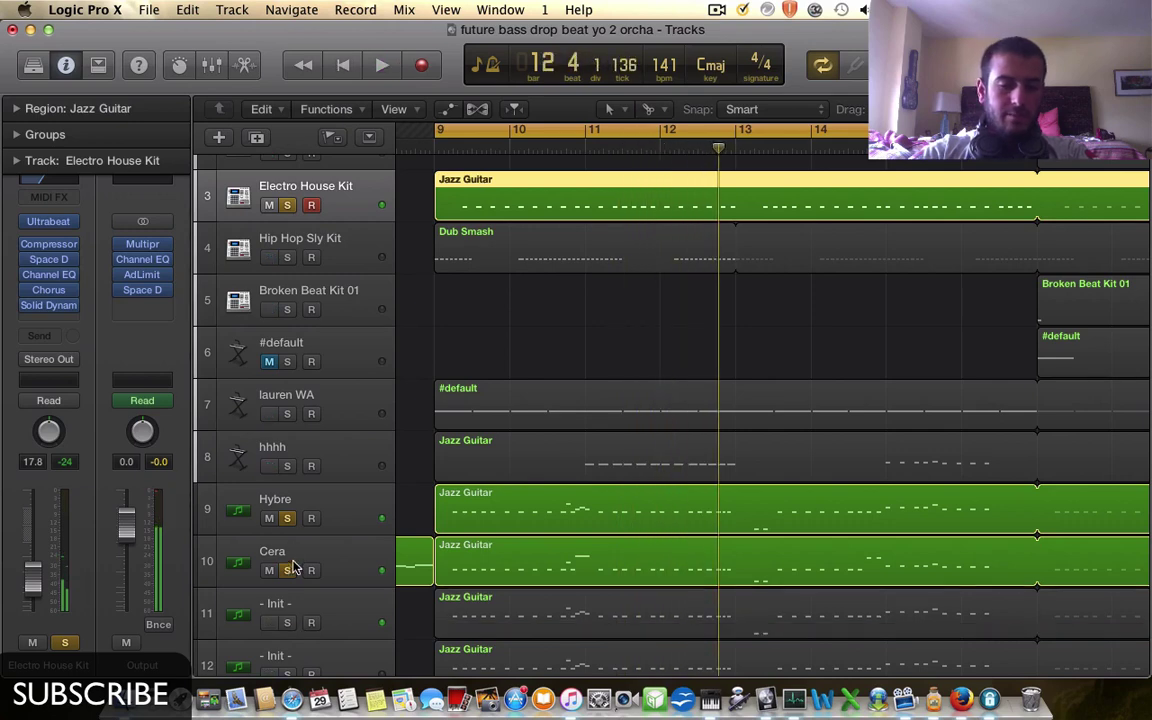
pyautogui.click(288, 569)
pyautogui.click(288, 518)
pyautogui.scroll(3, 305, 493)
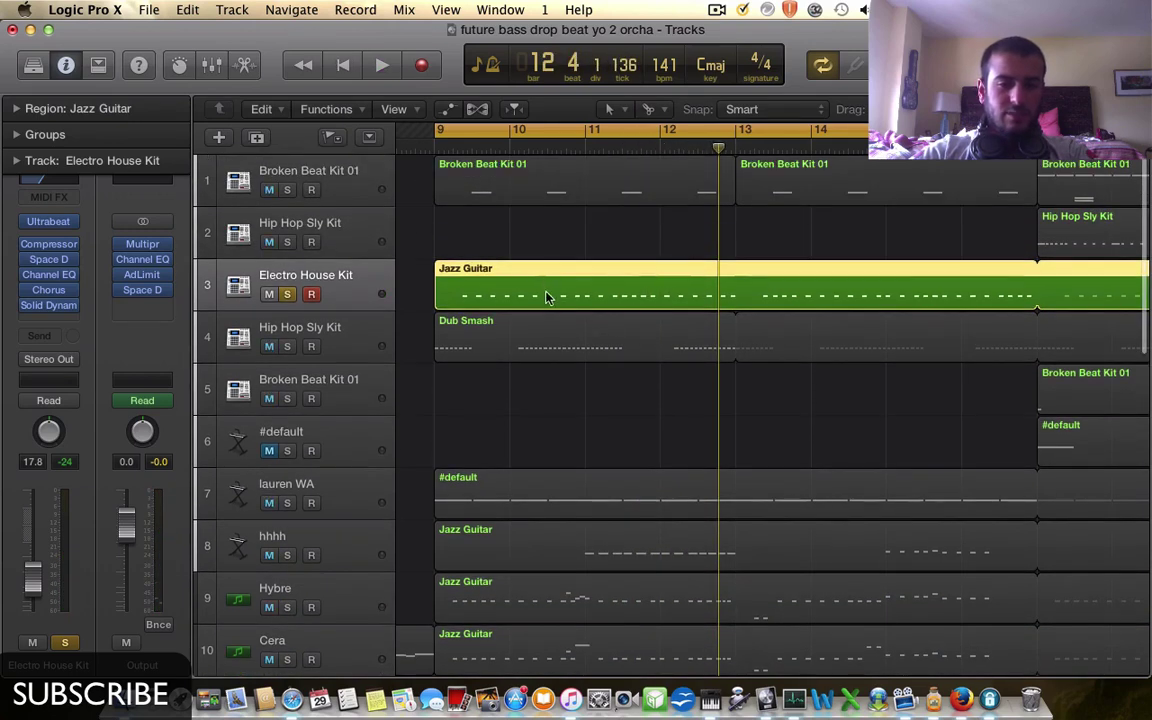
pyautogui.click(287, 294)
pyautogui.scroll(-3, 596, 431)
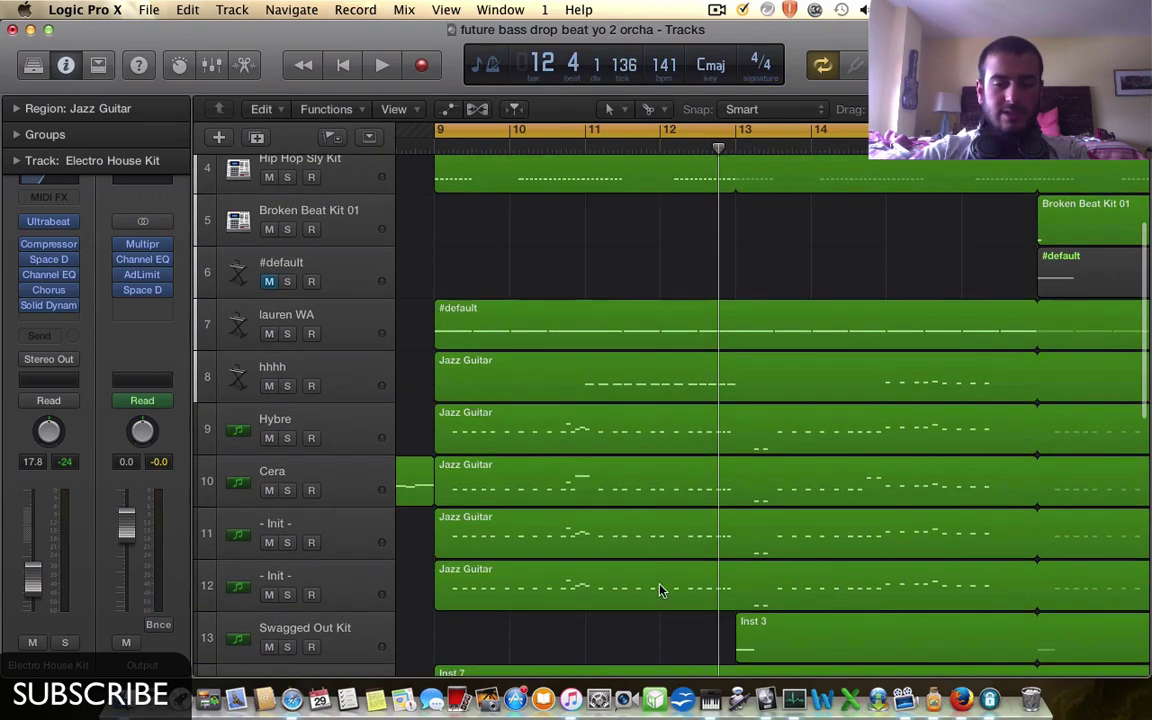
pyautogui.scroll(3, 630, 220)
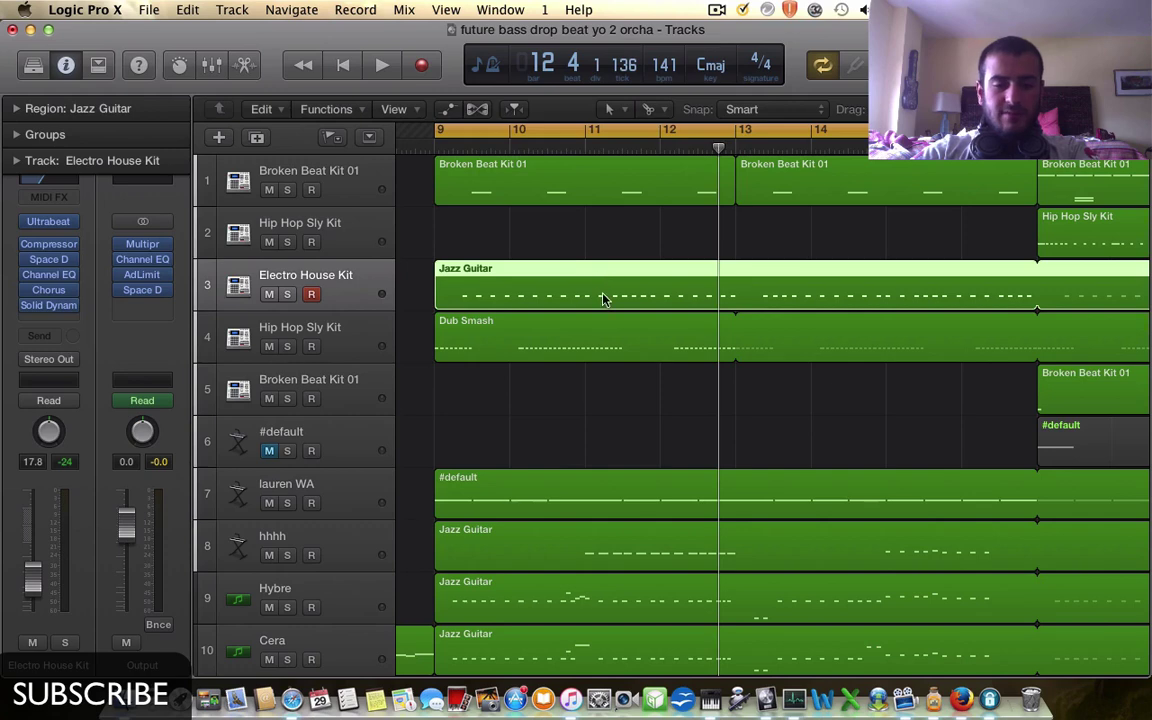
pyautogui.scroll(-3, 603, 300)
pyautogui.scroll(-1, 590, 400)
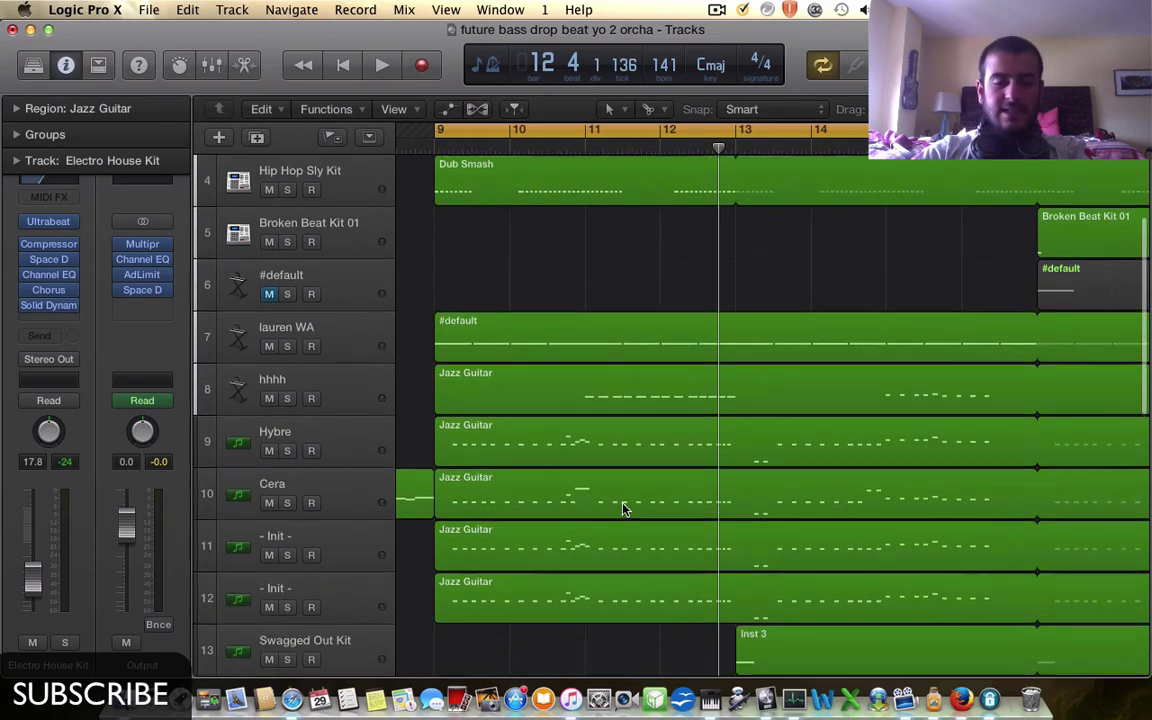
pyautogui.scroll(3, 622, 508)
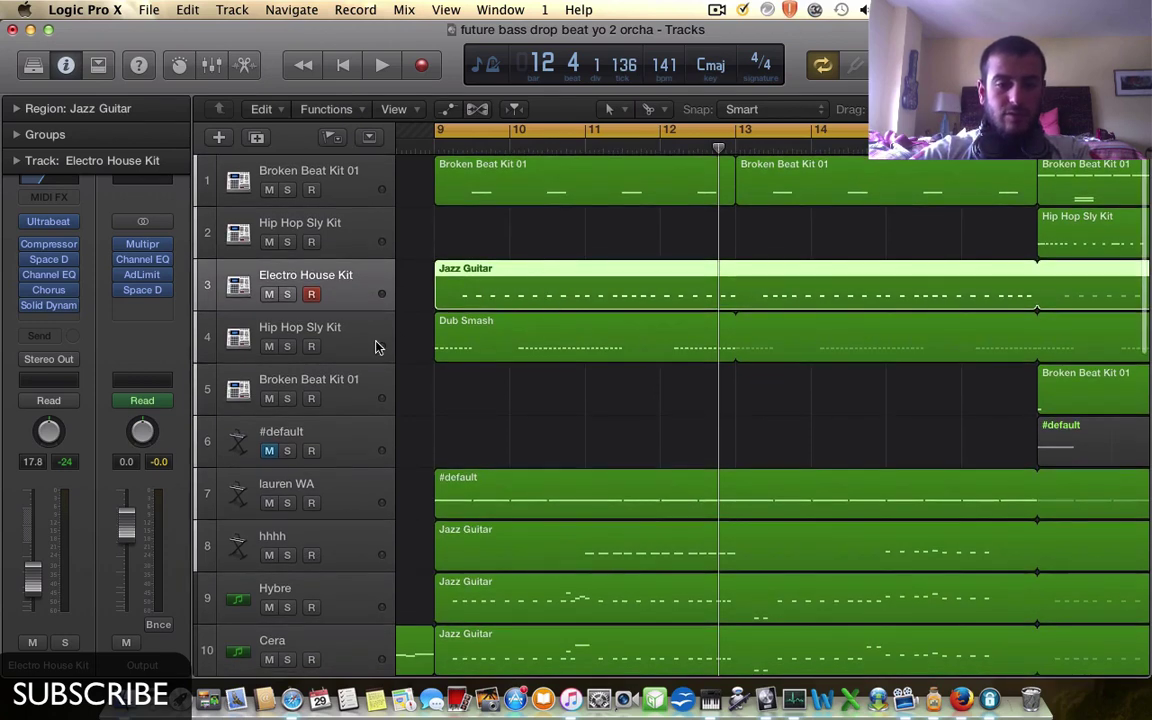
# - Solo the Hip Hop Sly Kit track 4, play the opening of its Dub Smash region and release the solo
pyautogui.click(287, 346)
pyautogui.click(336, 337)
pyautogui.press('space')
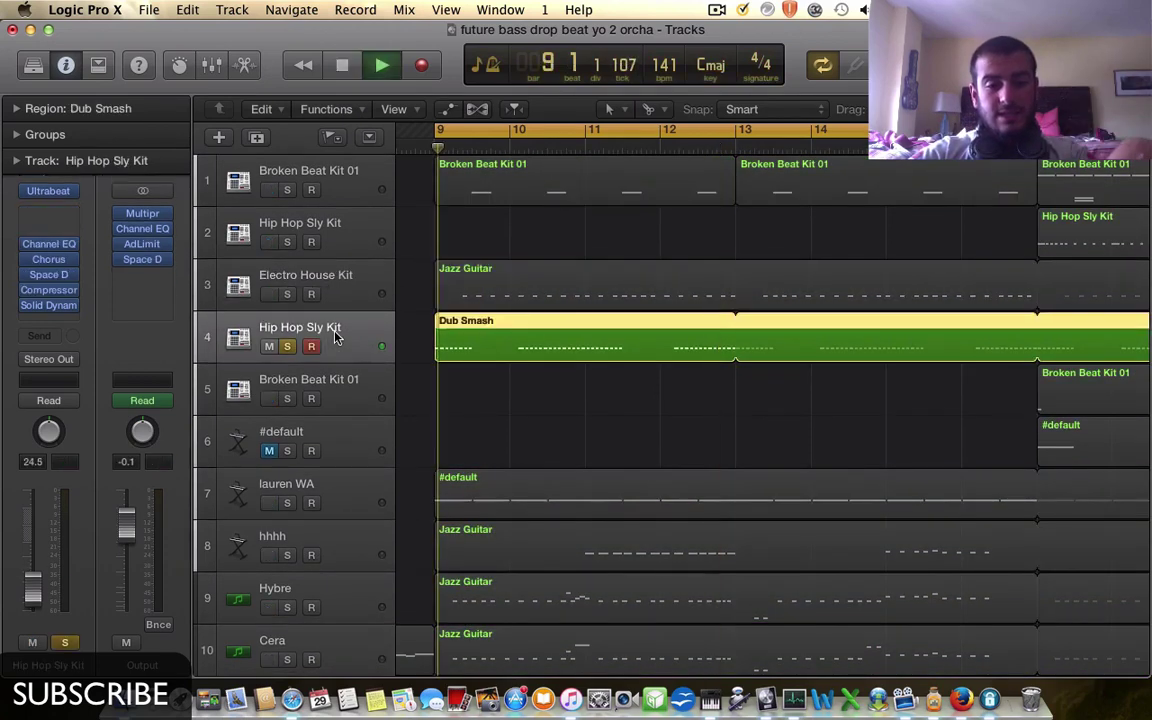
pyautogui.press('space')
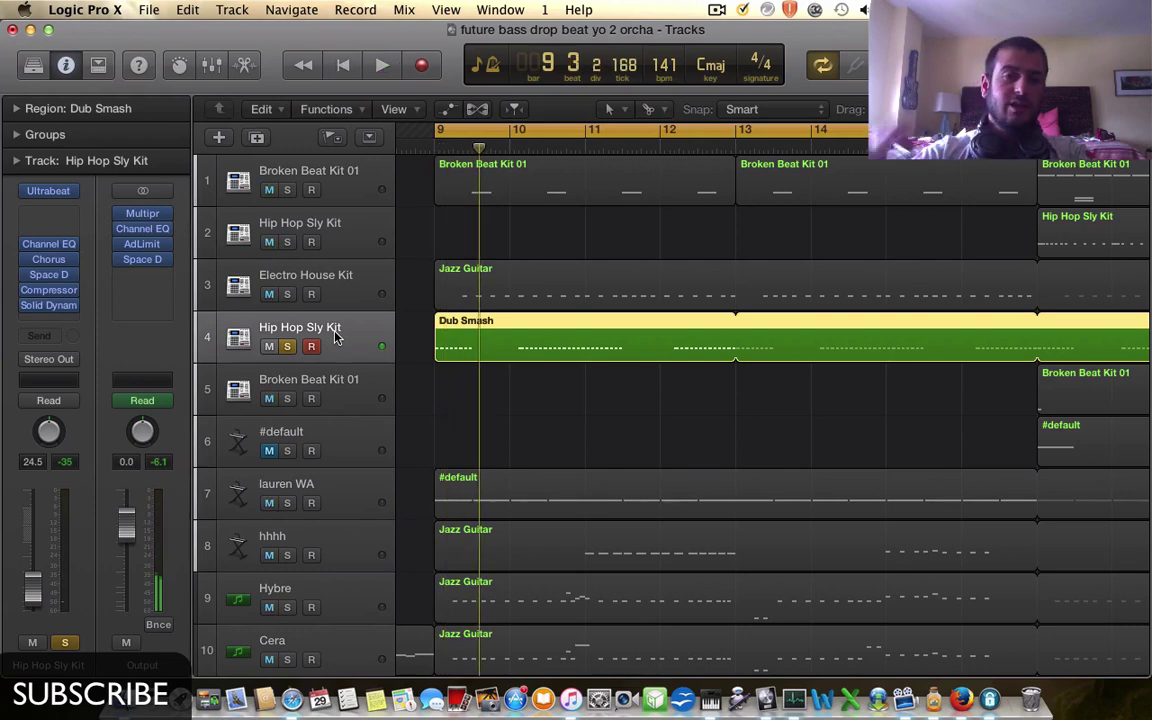
pyautogui.click(285, 346)
# - Set the cycle range to start at bar 17 and audition the Hip Hop Sly Kit track 2 in solo
pyautogui.hscroll(10, 617, 143)
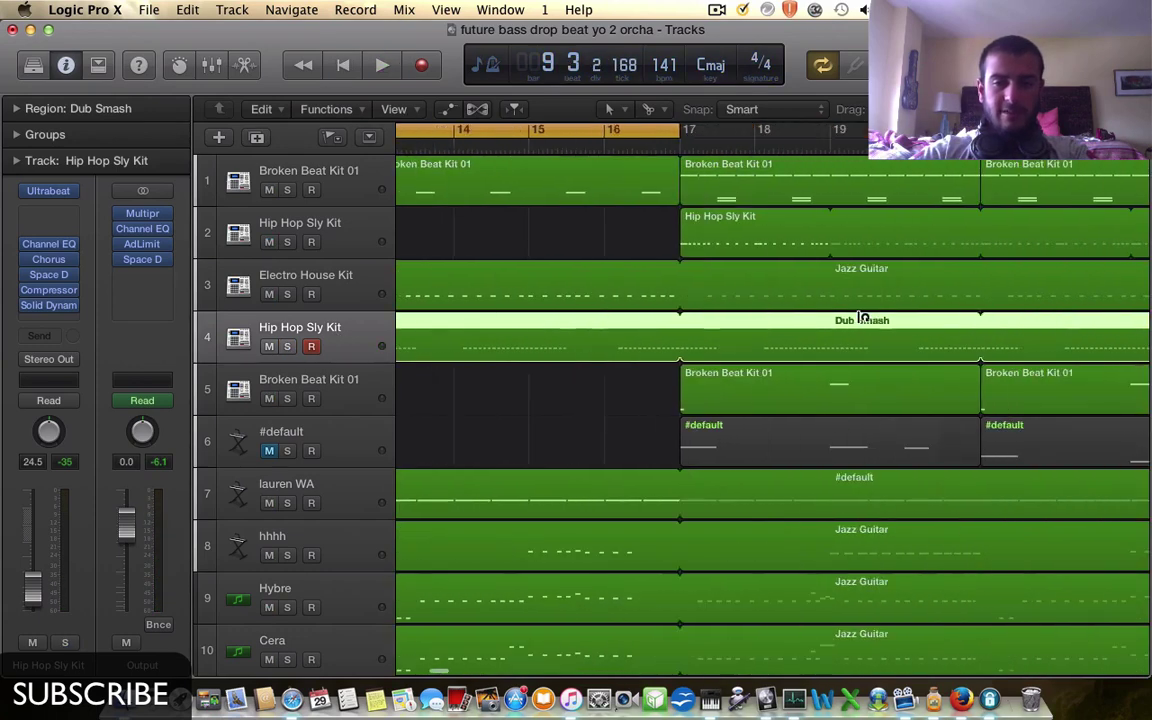
pyautogui.moveTo(547, 130); pyautogui.dragTo(920, 130)
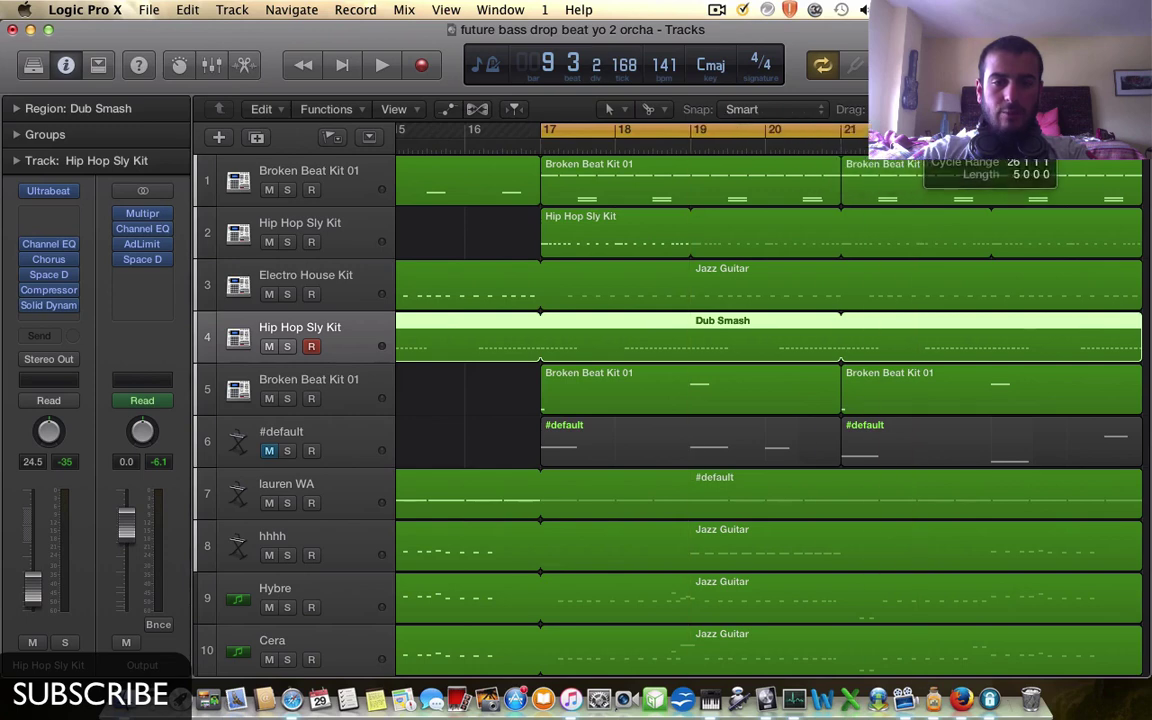
pyautogui.click(287, 242)
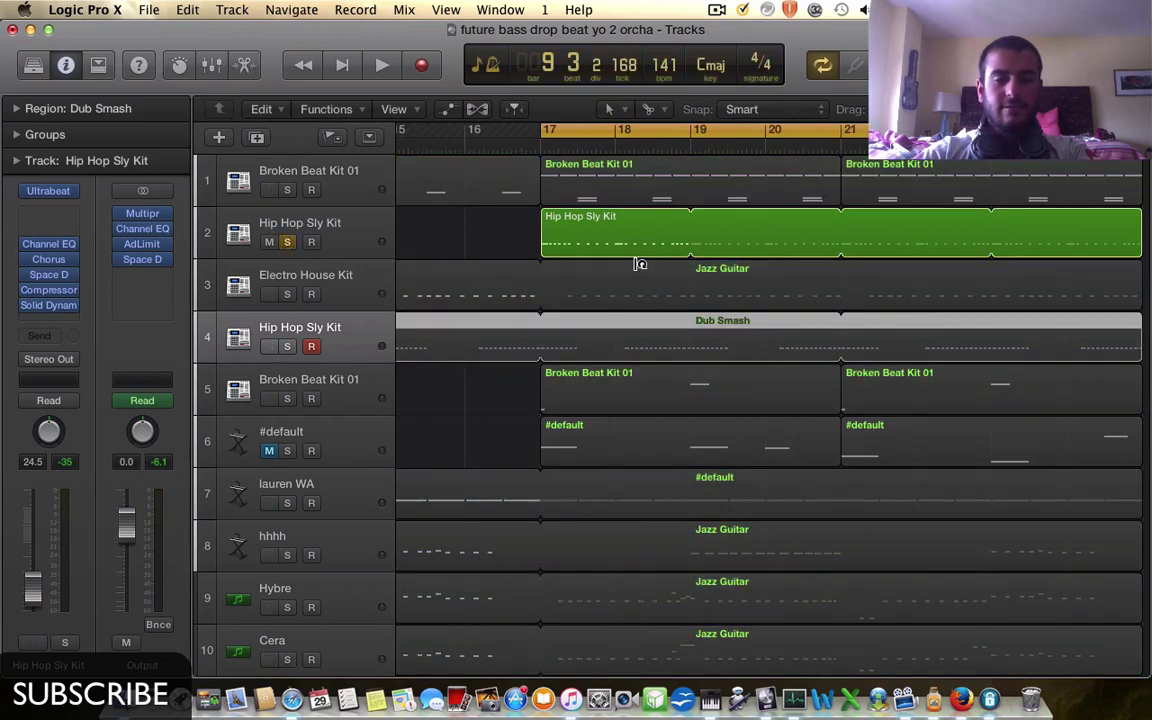
pyautogui.press('space')
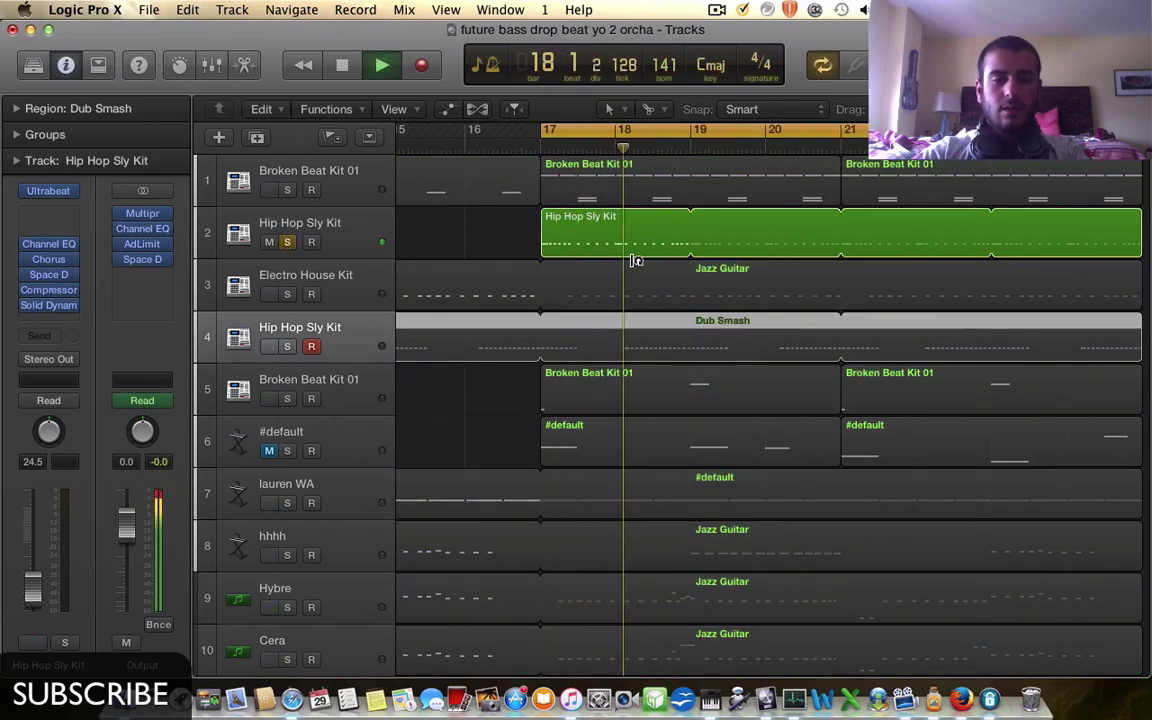
pyautogui.press('space')
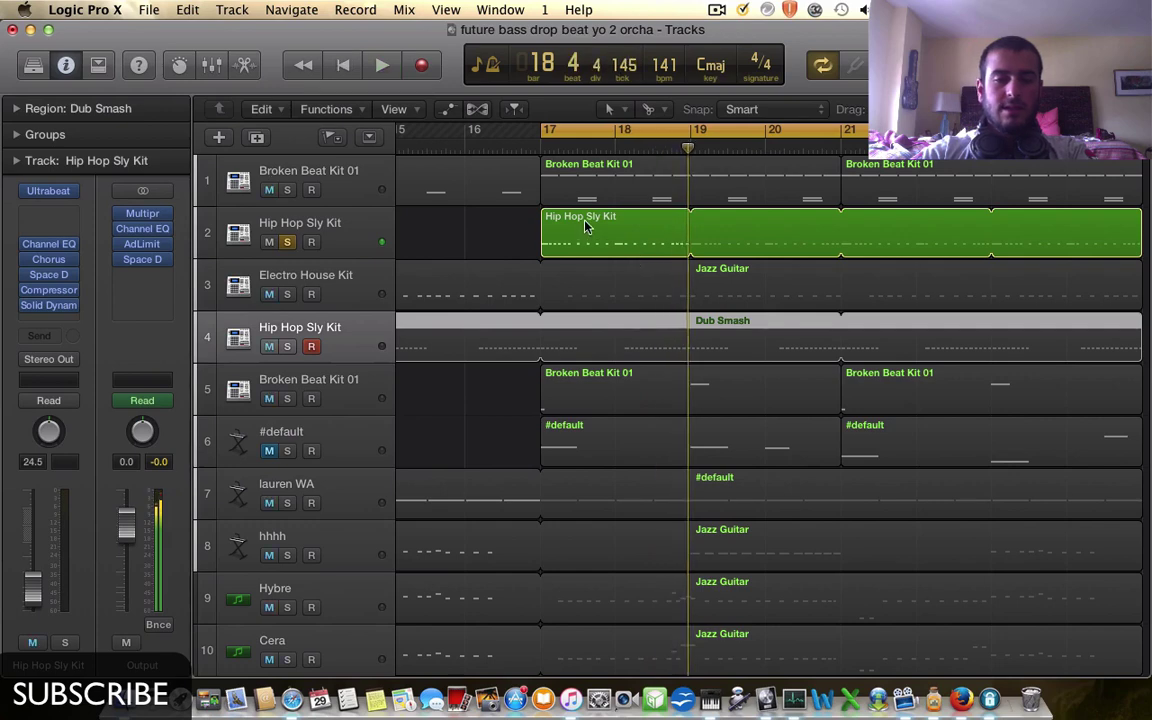
pyautogui.click(587, 230)
pyautogui.click(287, 242)
# - Set the cycle range to start at bar 9 and look over the tracks down to track 25
pyautogui.hscroll(-10, 442, 262)
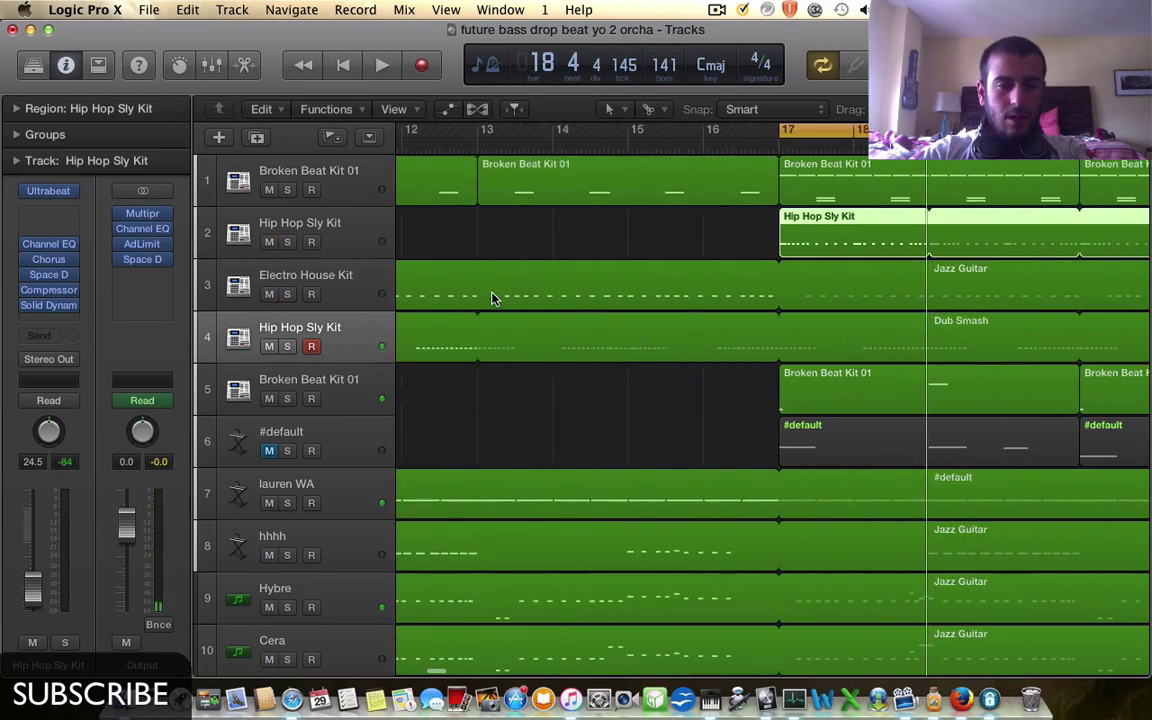
pyautogui.moveTo(495, 130); pyautogui.dragTo(960, 130)
pyautogui.scroll(-4, 731, 328)
pyautogui.scroll(-12, 731, 328)
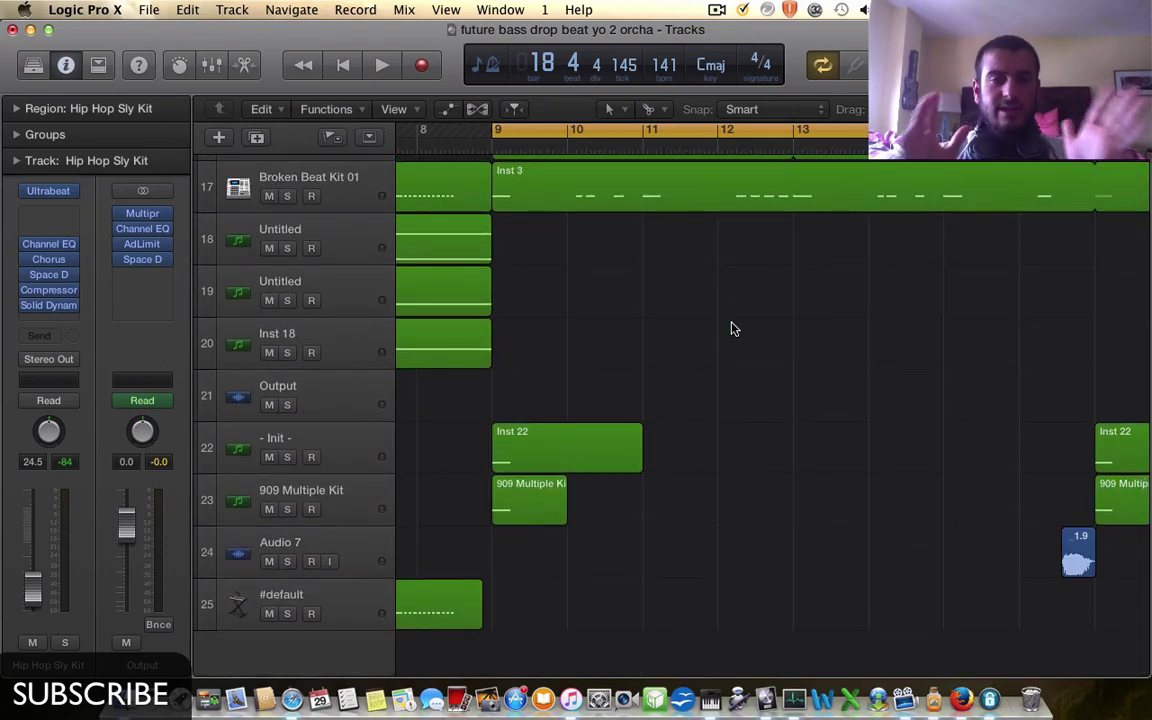
pyautogui.scroll(3, 731, 328)
pyautogui.scroll(5, 731, 328)
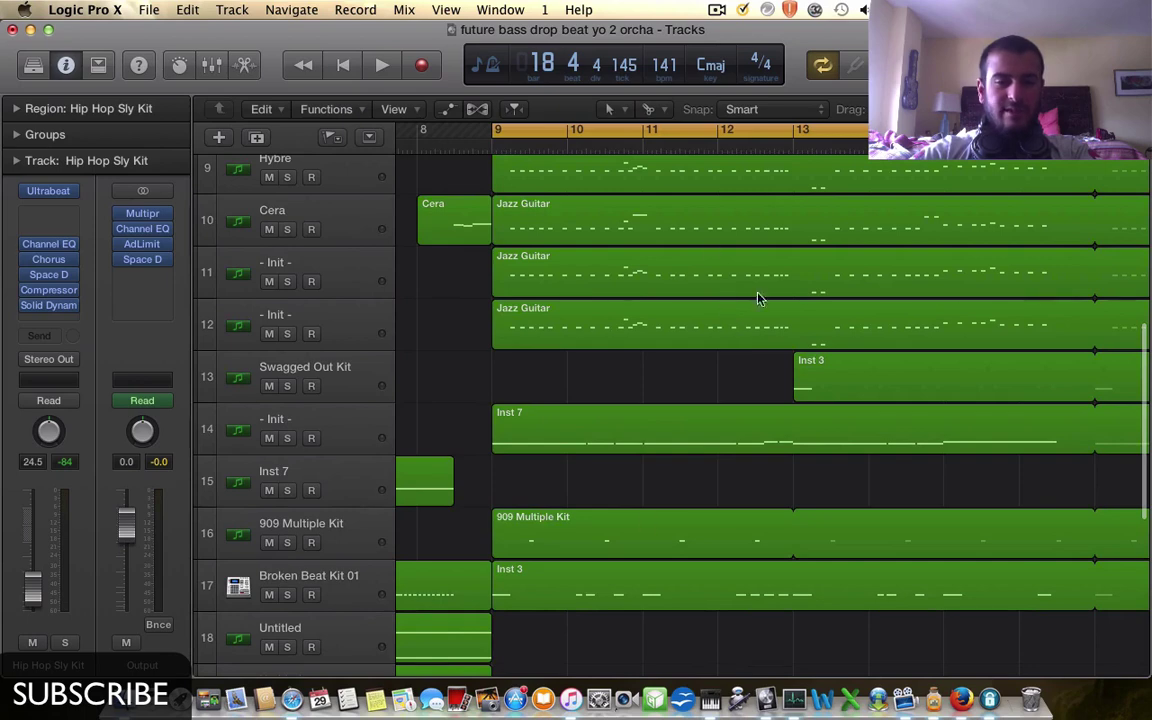
pyautogui.scroll(8, 685, 407)
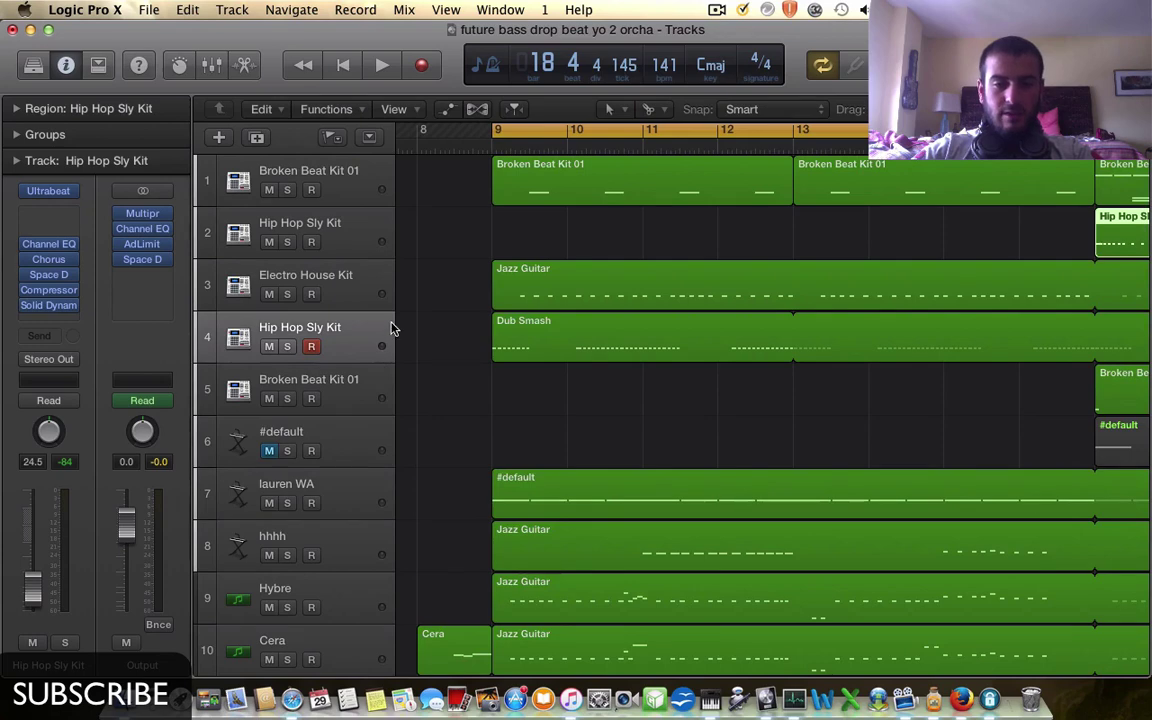
# - Audition the Hip Hop Sly Kit track 4 in solo again from bar 9
pyautogui.click(287, 346)
pyautogui.press('space')
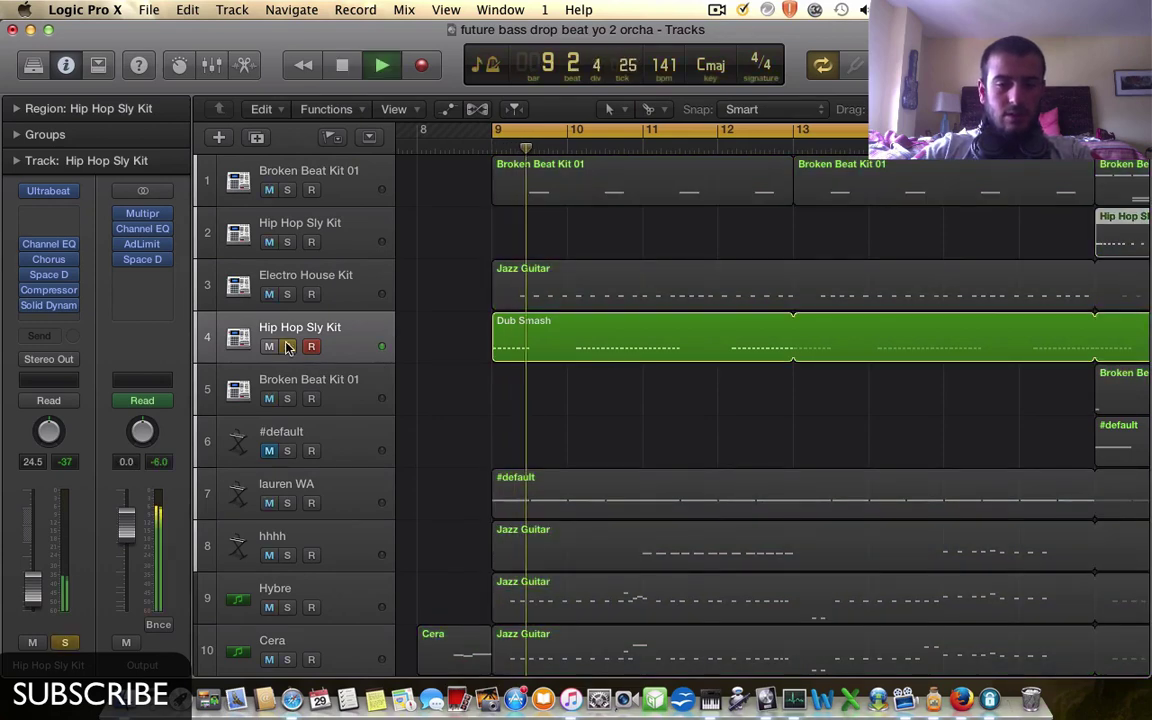
pyautogui.press('space')
pyautogui.click(287, 346)
# - Solo the Broken Beat Kit 01 tracks 17 and 1 together with the 909 Multiple Kit and Electro House Kit tracks
pyautogui.scroll(-10, 288, 350)
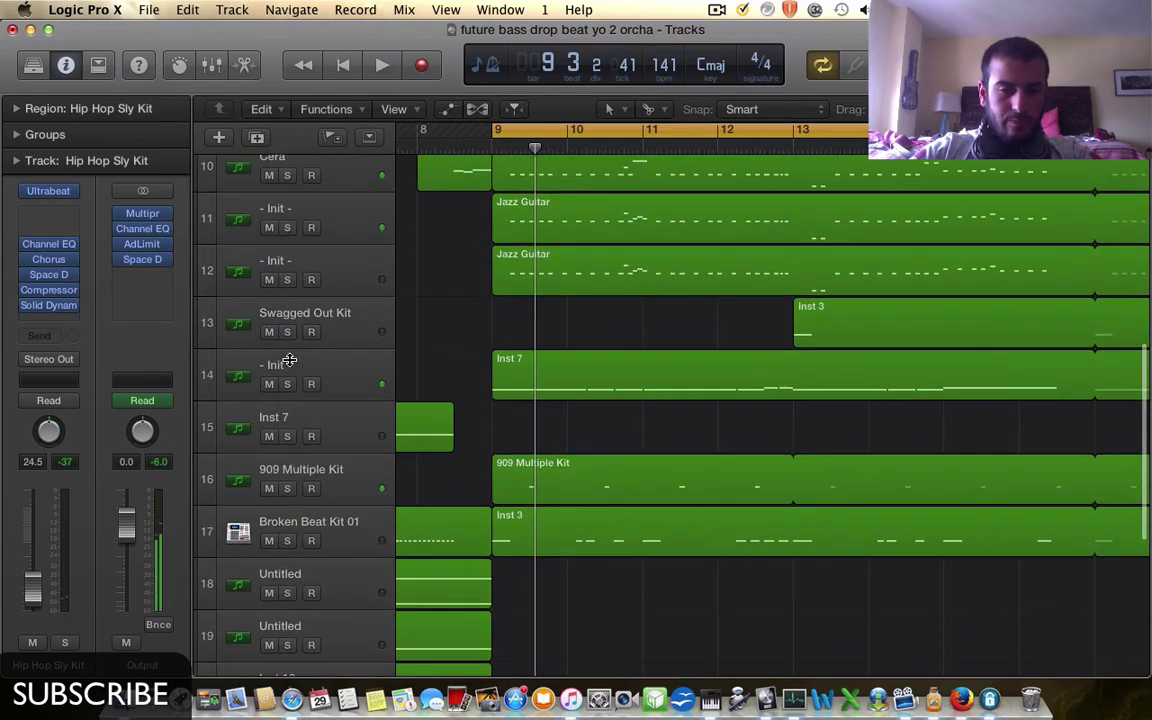
pyautogui.click(287, 453)
pyautogui.click(287, 401)
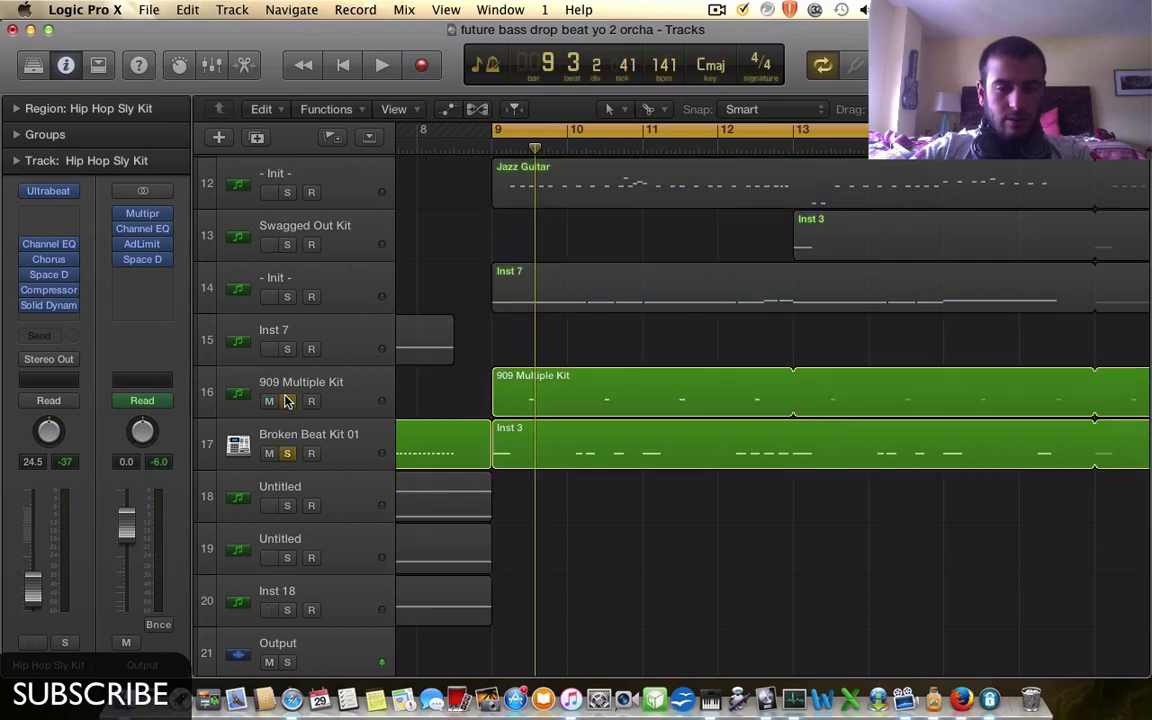
pyautogui.scroll(10, 288, 408)
pyautogui.scroll(3, 288, 408)
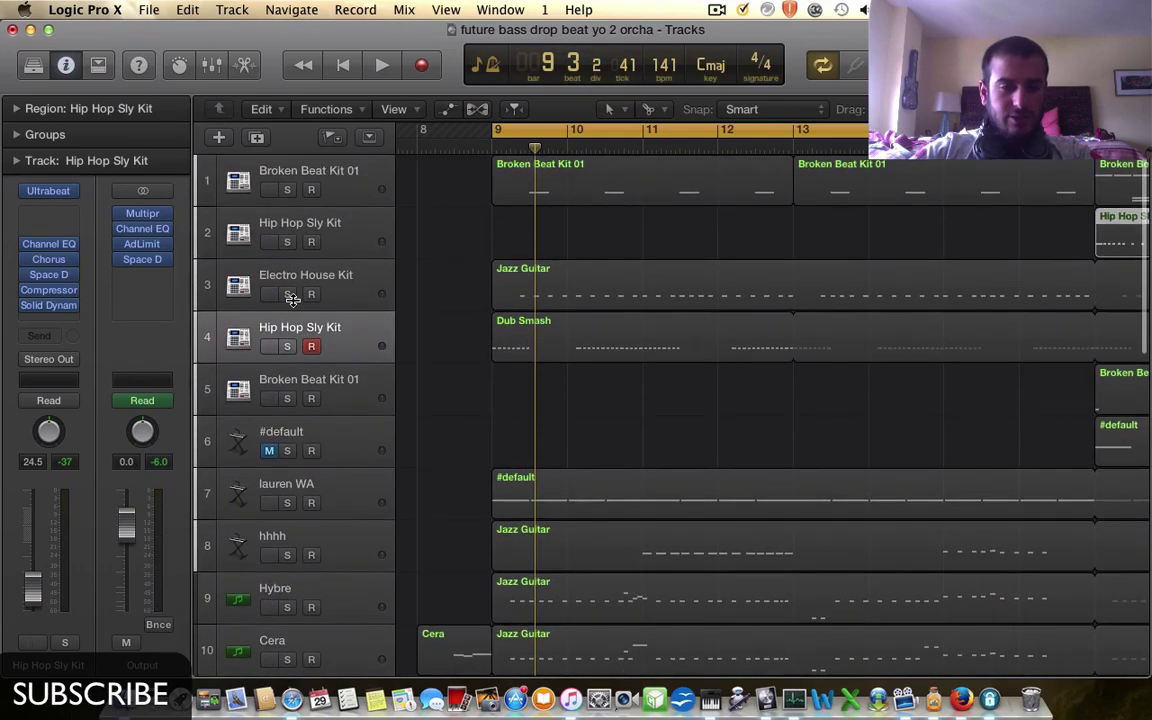
pyautogui.click(287, 293)
pyautogui.click(288, 189)
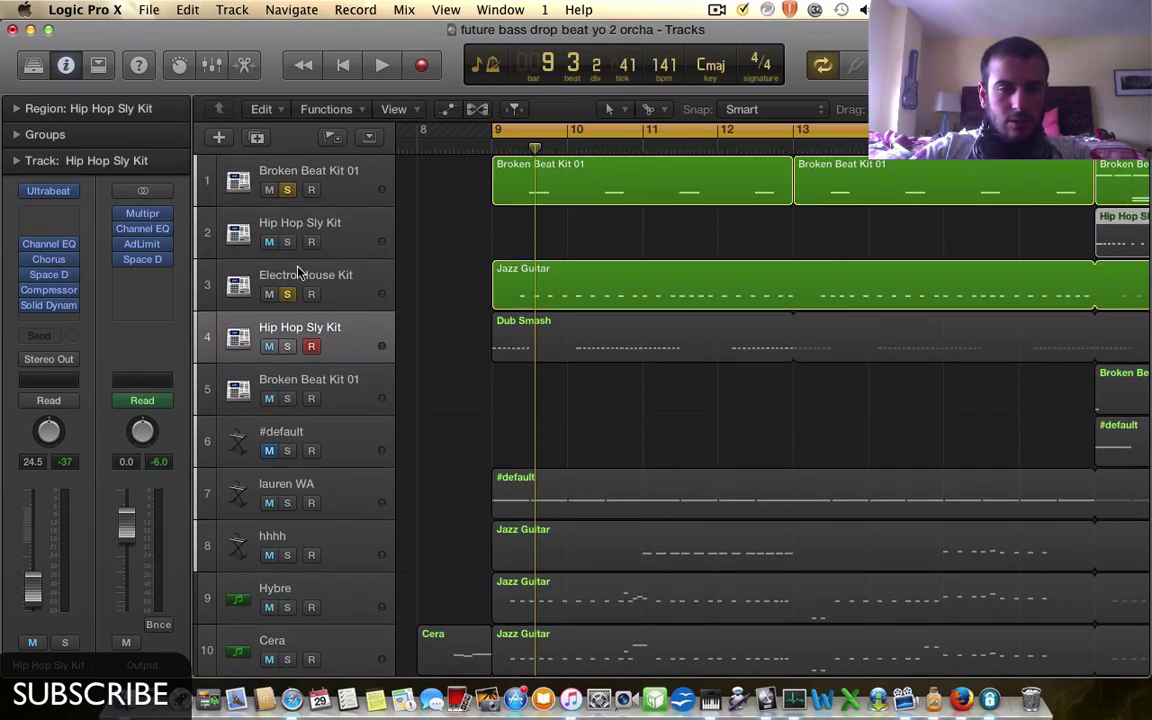
# - Add the Hip Hop Sly Kit track 4 to the soloed drums, drop the Electro House Kit from solo and audition the layered beat
pyautogui.click(288, 346)
pyautogui.press('space')
pyautogui.scroll(-2, 290, 350)
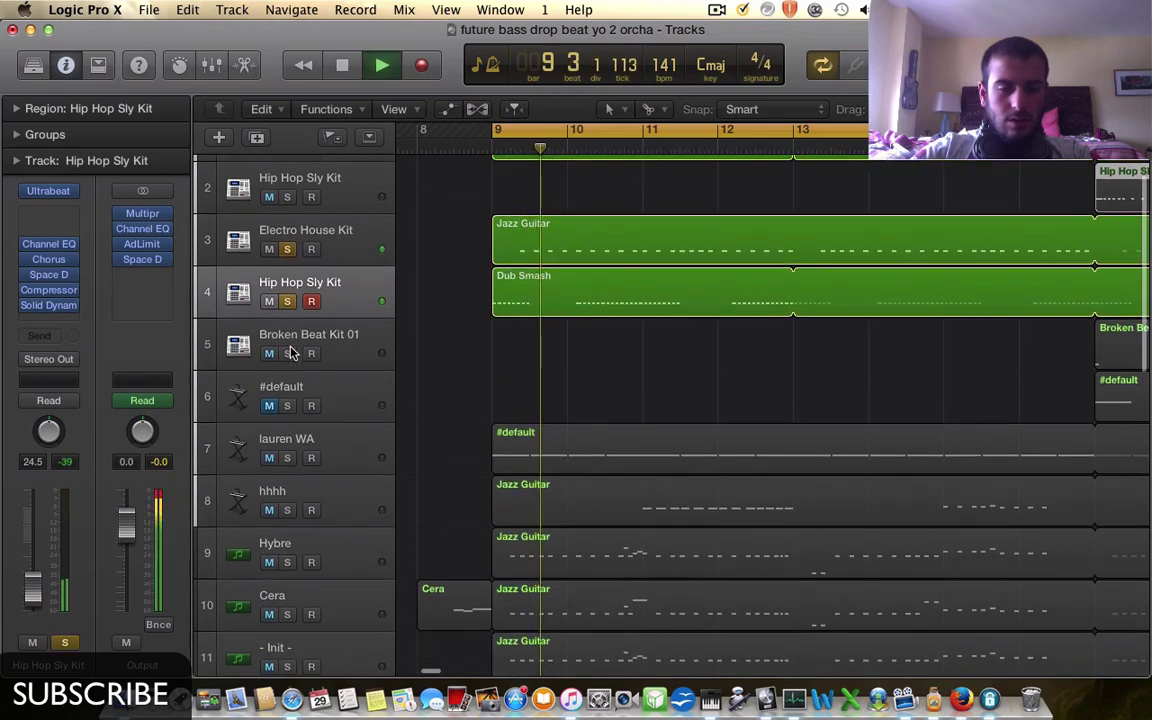
pyautogui.click(287, 241)
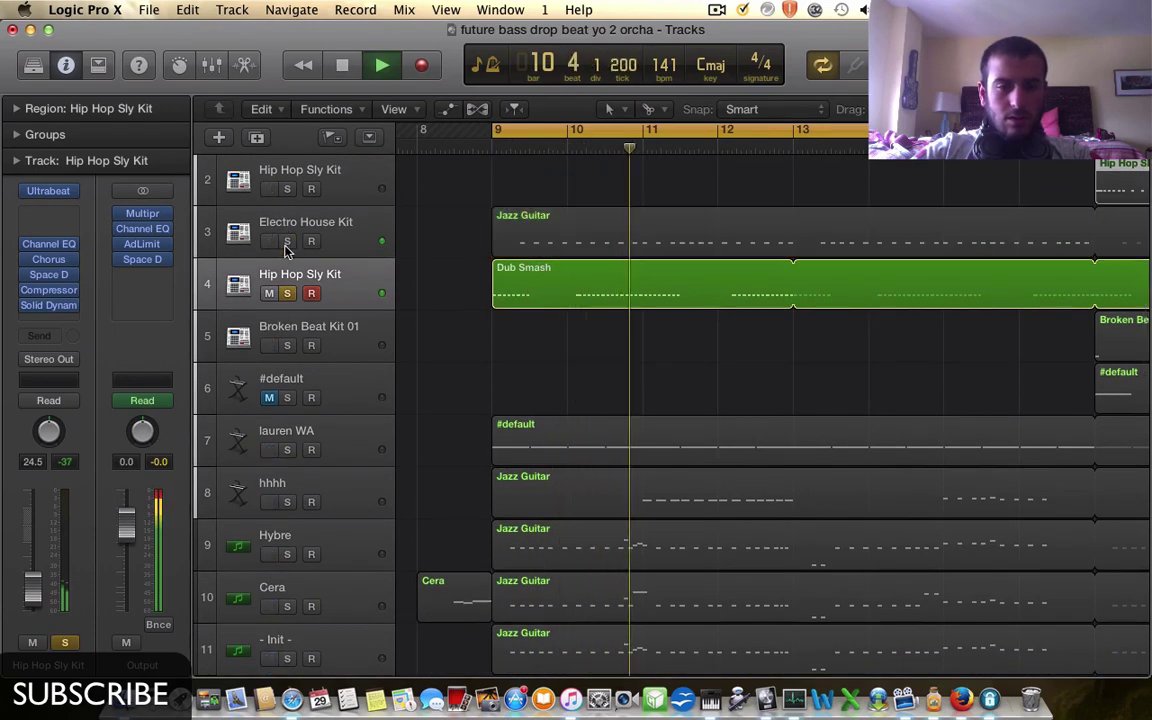
pyautogui.scroll(-3, 292, 317)
pyautogui.scroll(-10, 329, 404)
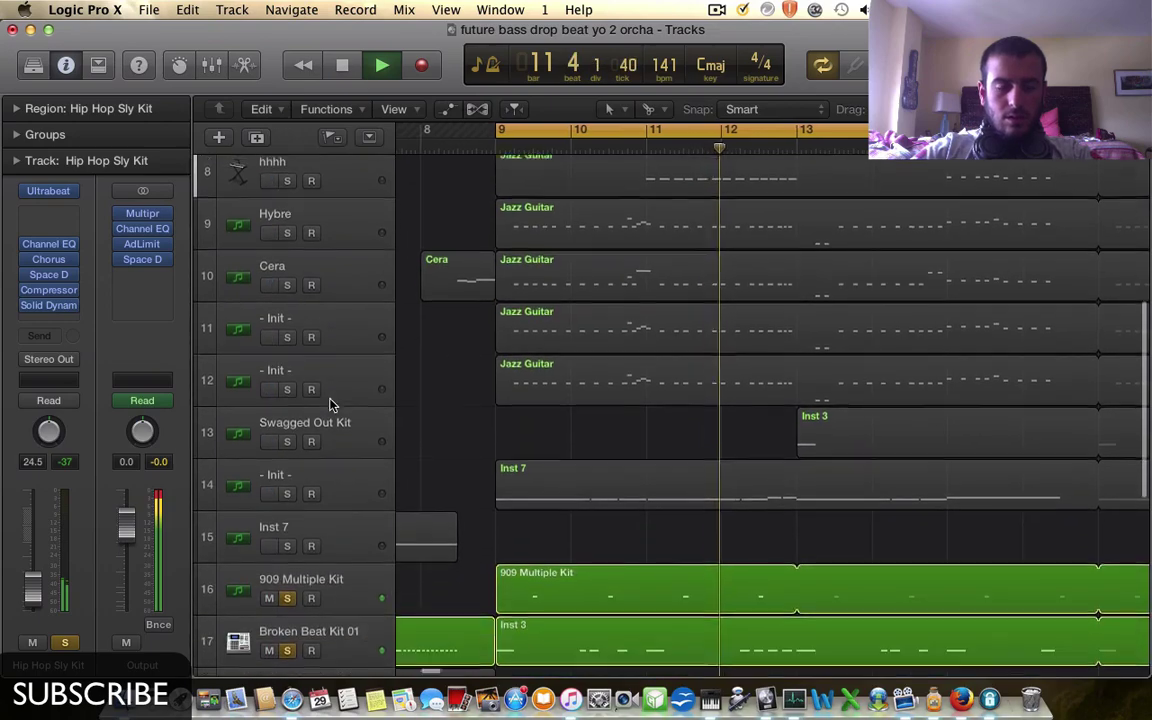
pyautogui.scroll(-6, 330, 404)
pyautogui.scroll(10, 330, 404)
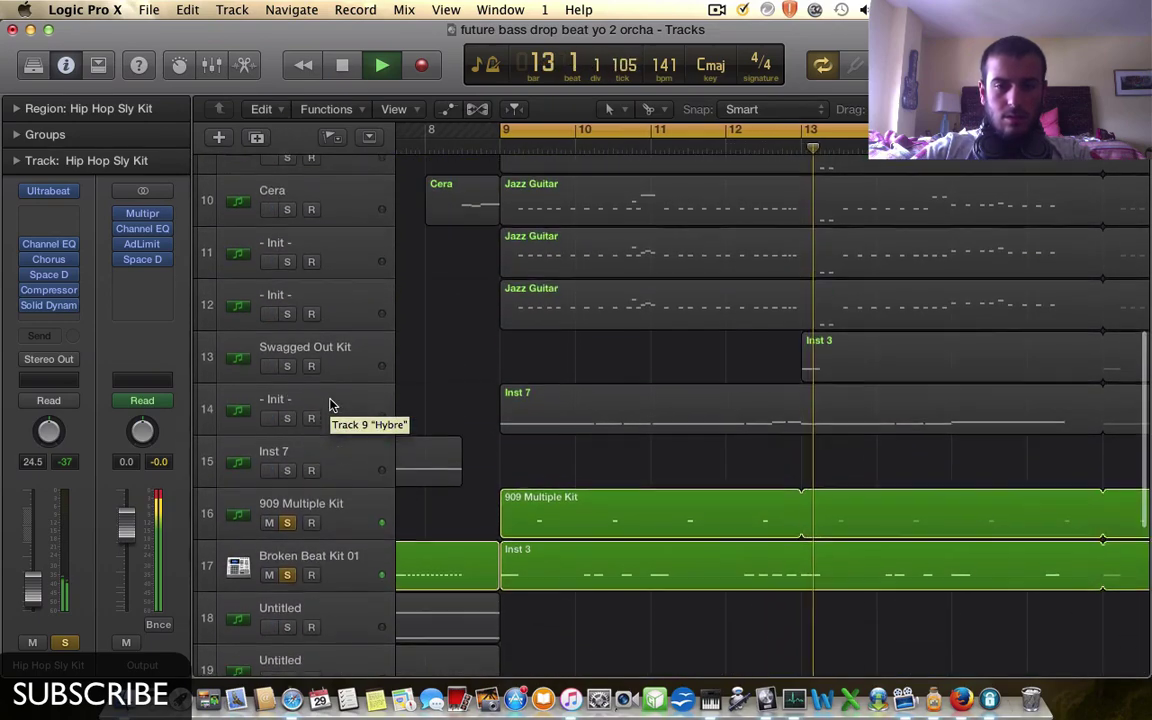
pyautogui.scroll(8, 330, 404)
pyautogui.press('space')
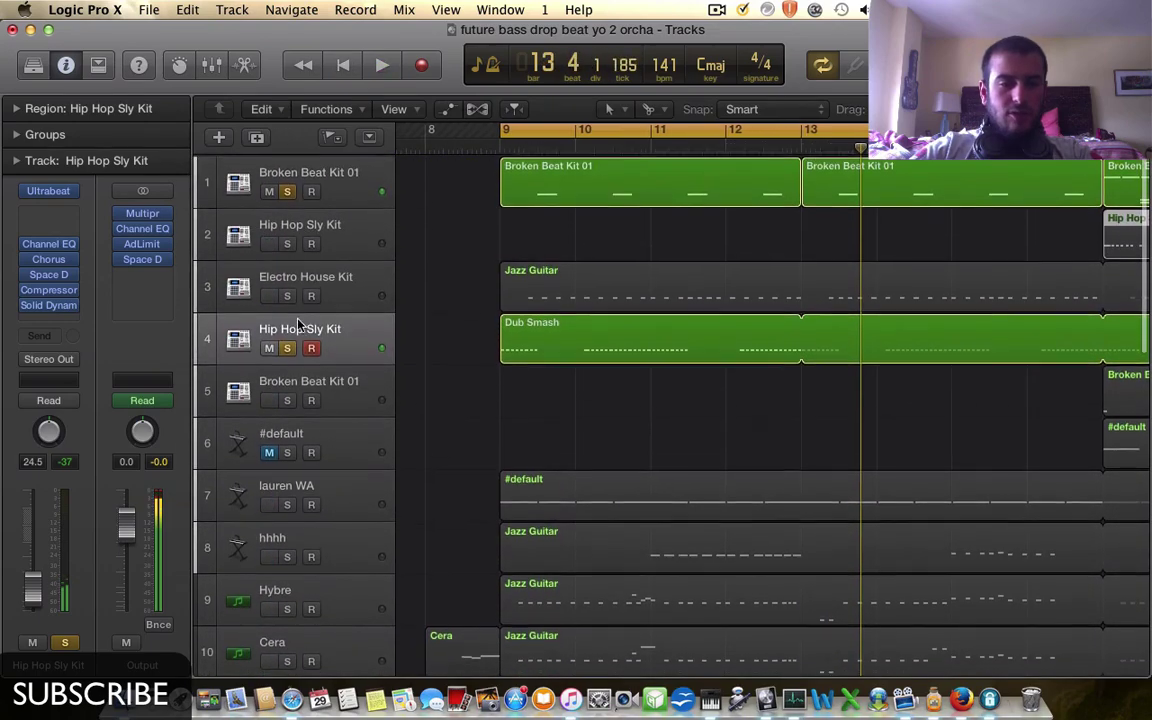
# - Clear the solo on the Hip Hop Sly Kit track 4, both Broken Beat Kit 01 tracks 1 and 17, and the 909 Multiple Kit
pyautogui.click(287, 346)
pyautogui.click(287, 189)
pyautogui.scroll(-6, 301, 497)
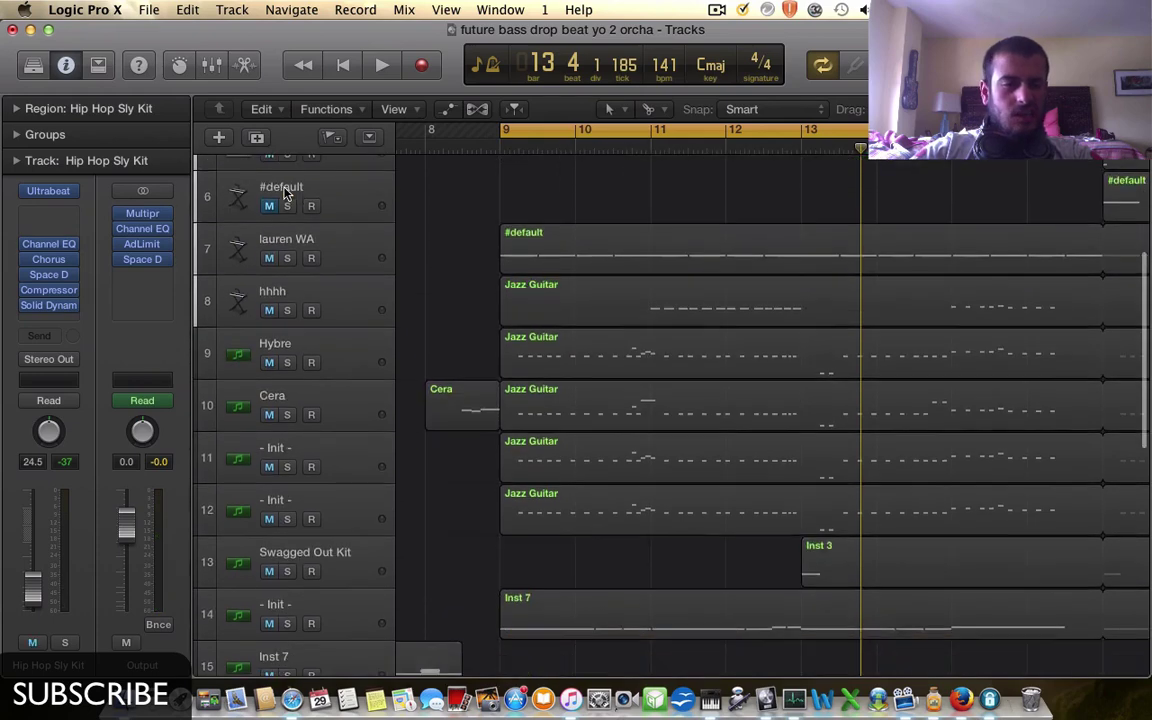
pyautogui.scroll(-5, 301, 497)
pyautogui.click(287, 414)
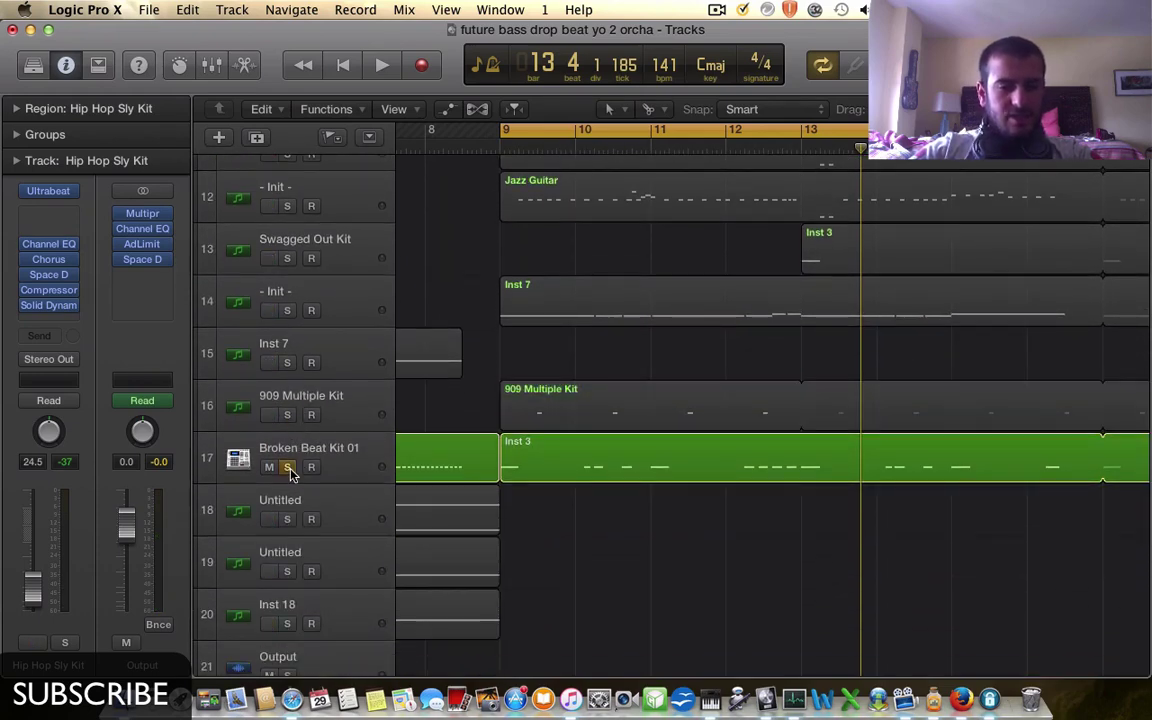
pyautogui.click(287, 466)
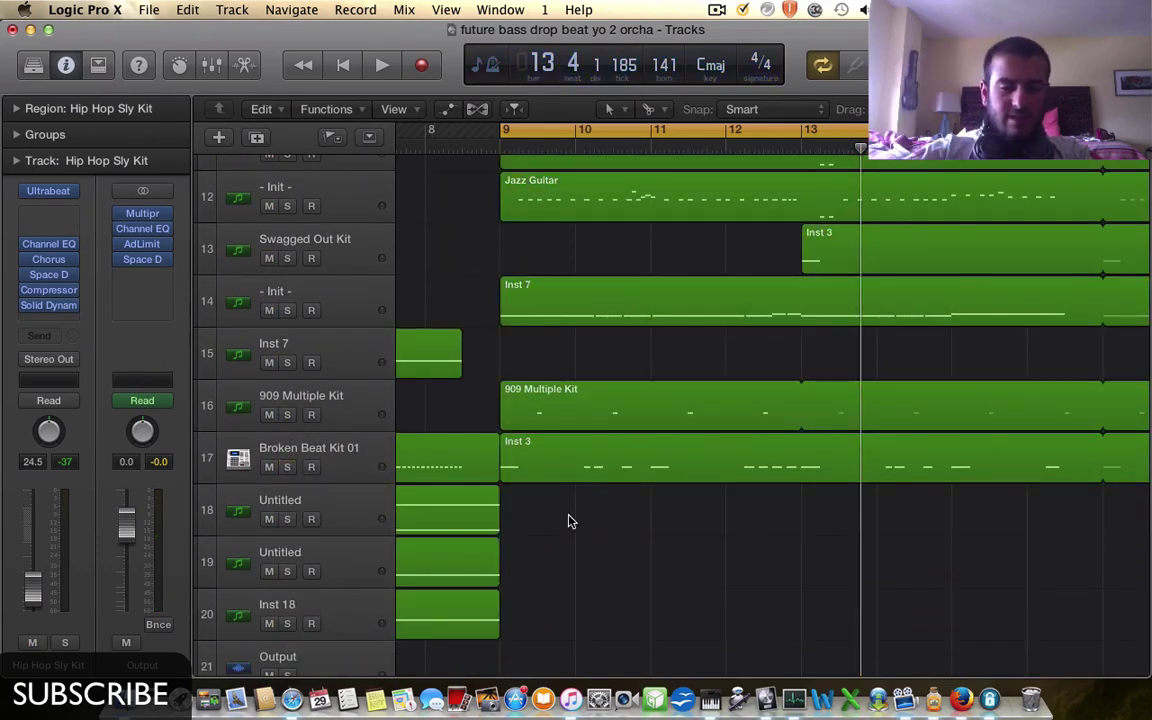
pyautogui.click(365, 404)
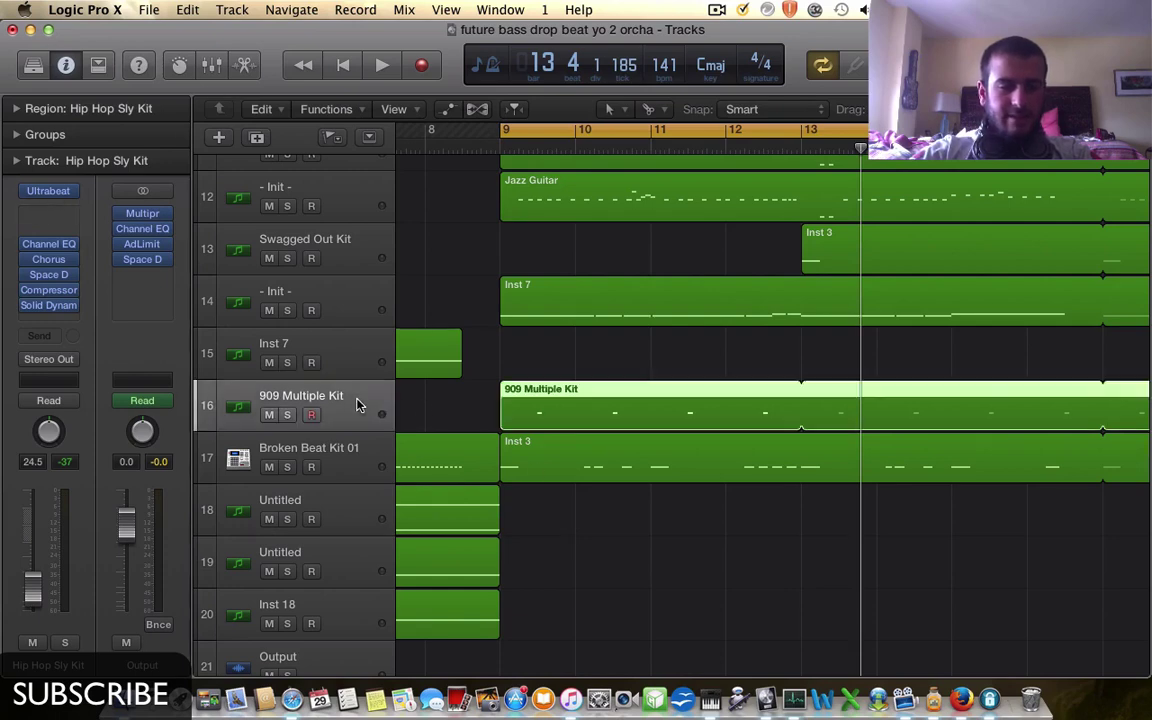
pyautogui.click(287, 414)
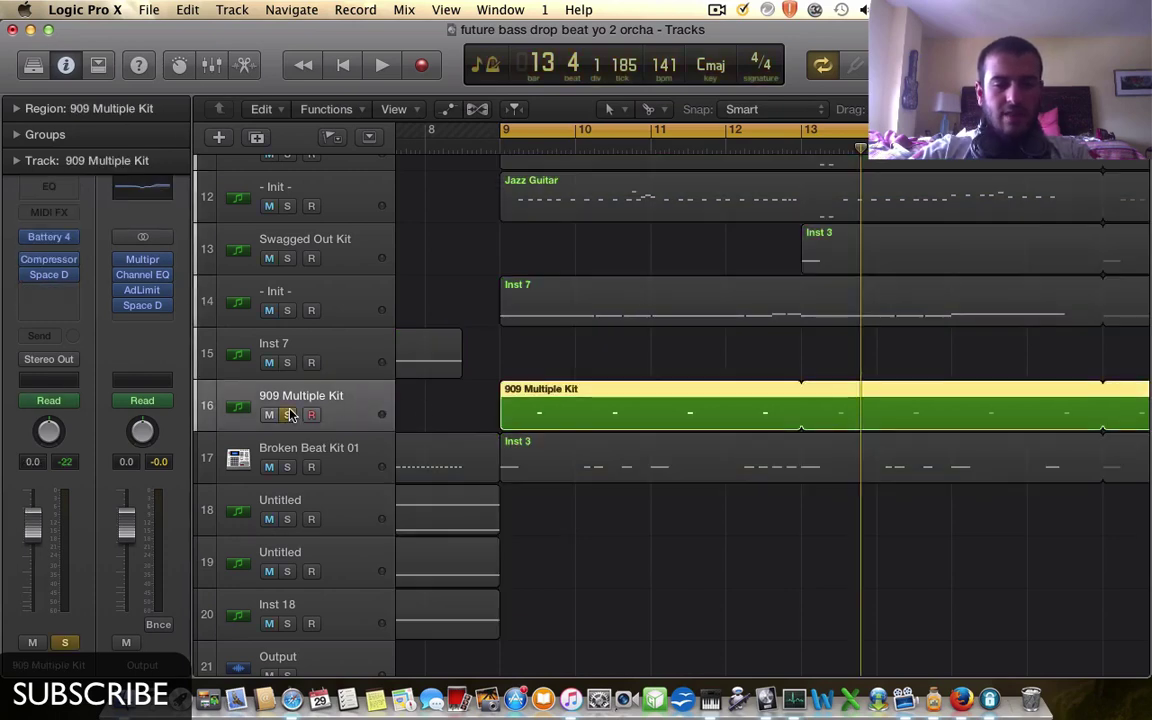
pyautogui.click(287, 414)
# - Audition the Broken Beat Kit 01 track 1 in solo from bar 9 and clear its solo
pyautogui.scroll(7, 289, 416)
pyautogui.scroll(4, 329, 388)
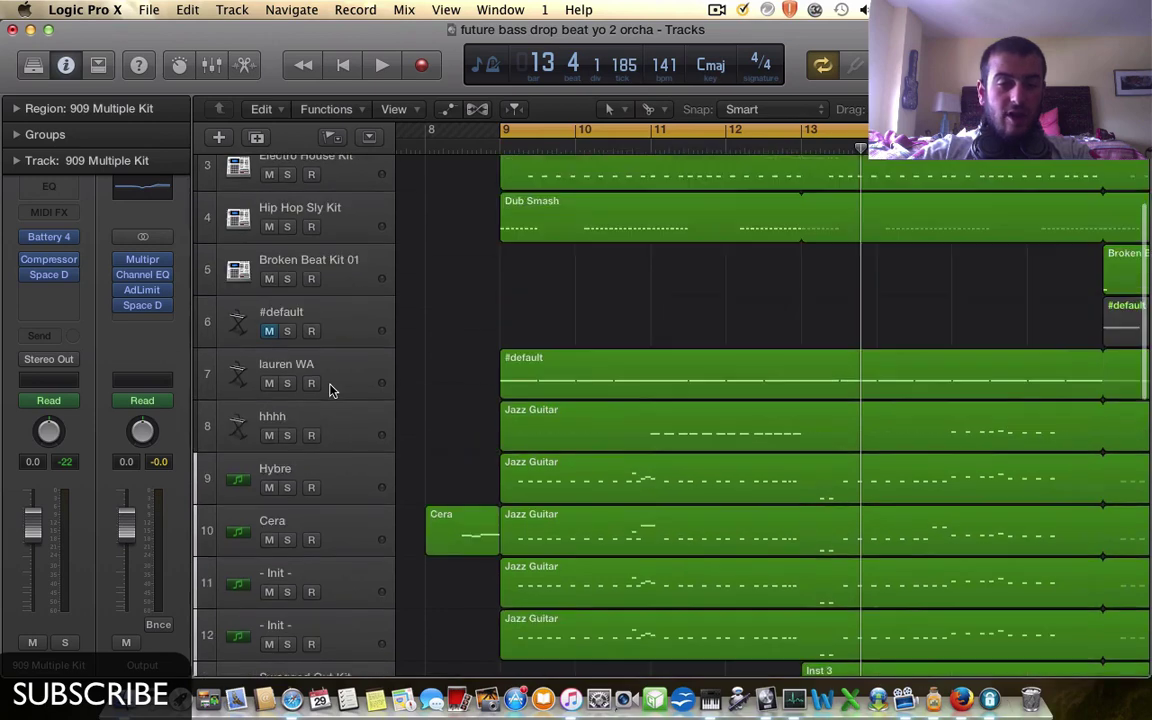
pyautogui.click(288, 176)
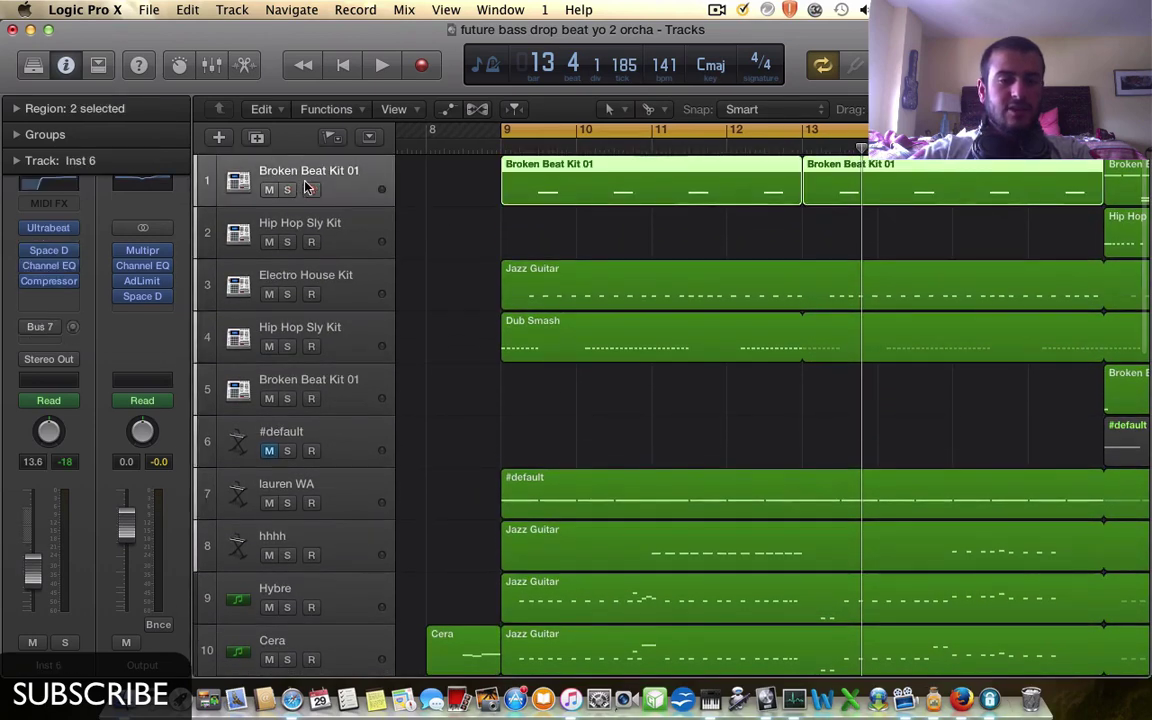
pyautogui.click(287, 190)
pyautogui.press('space')
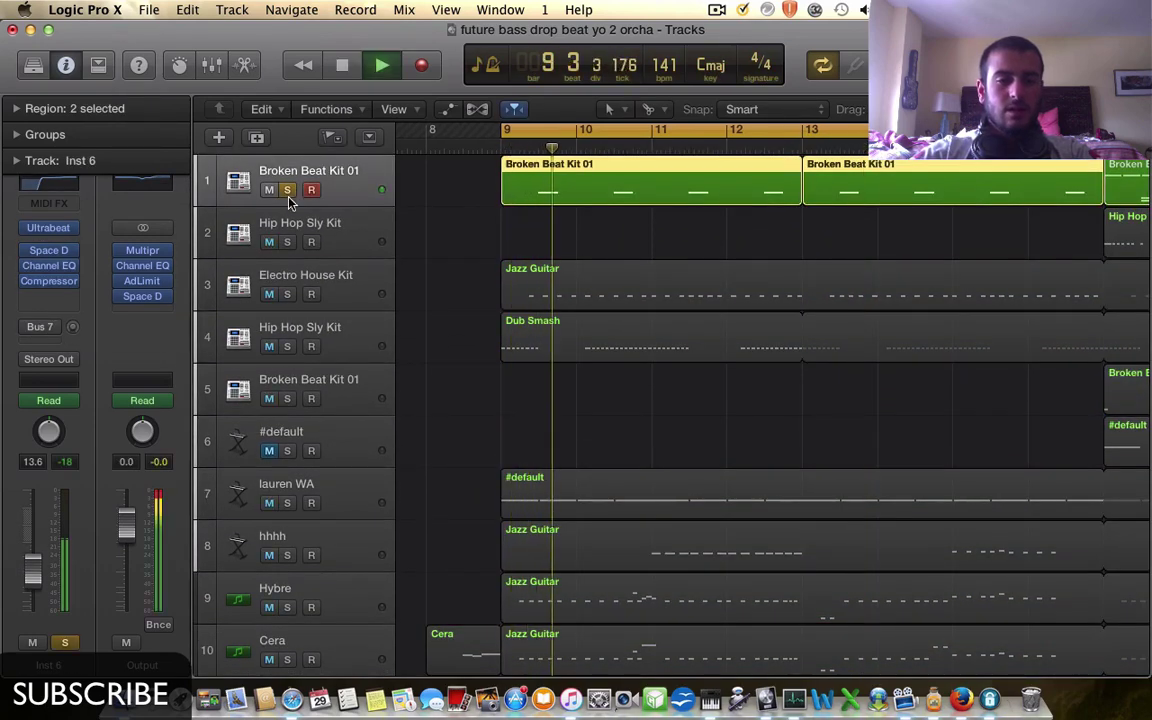
pyautogui.press('space')
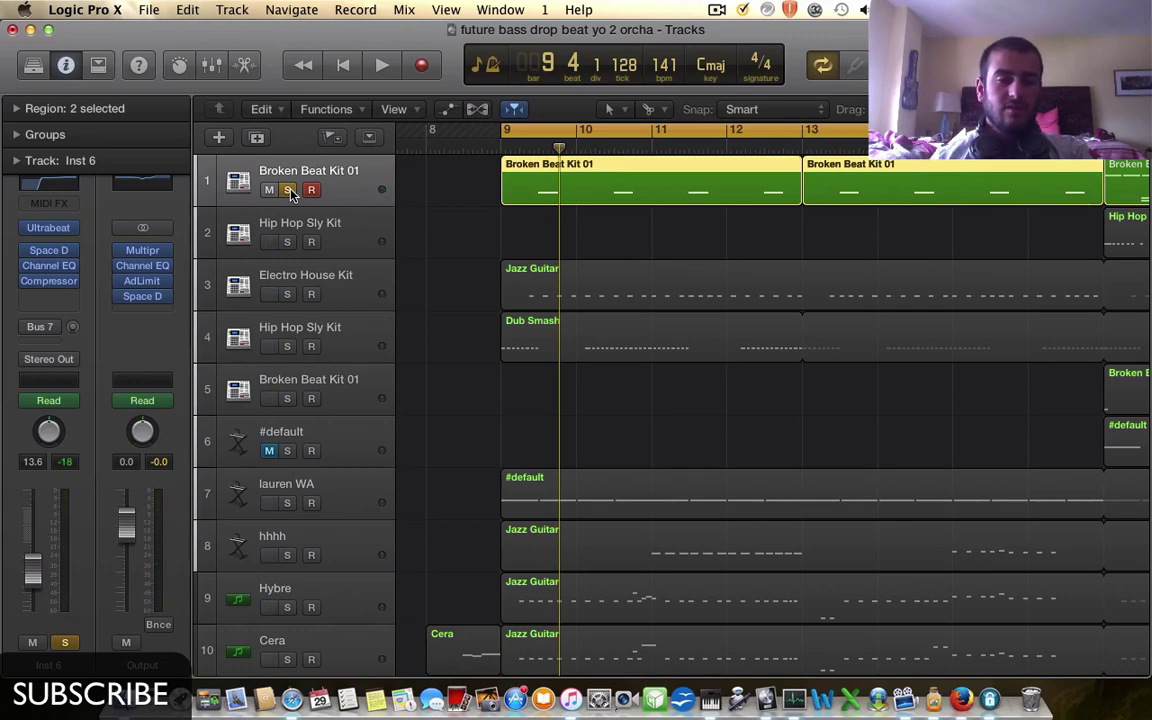
pyautogui.click(288, 190)
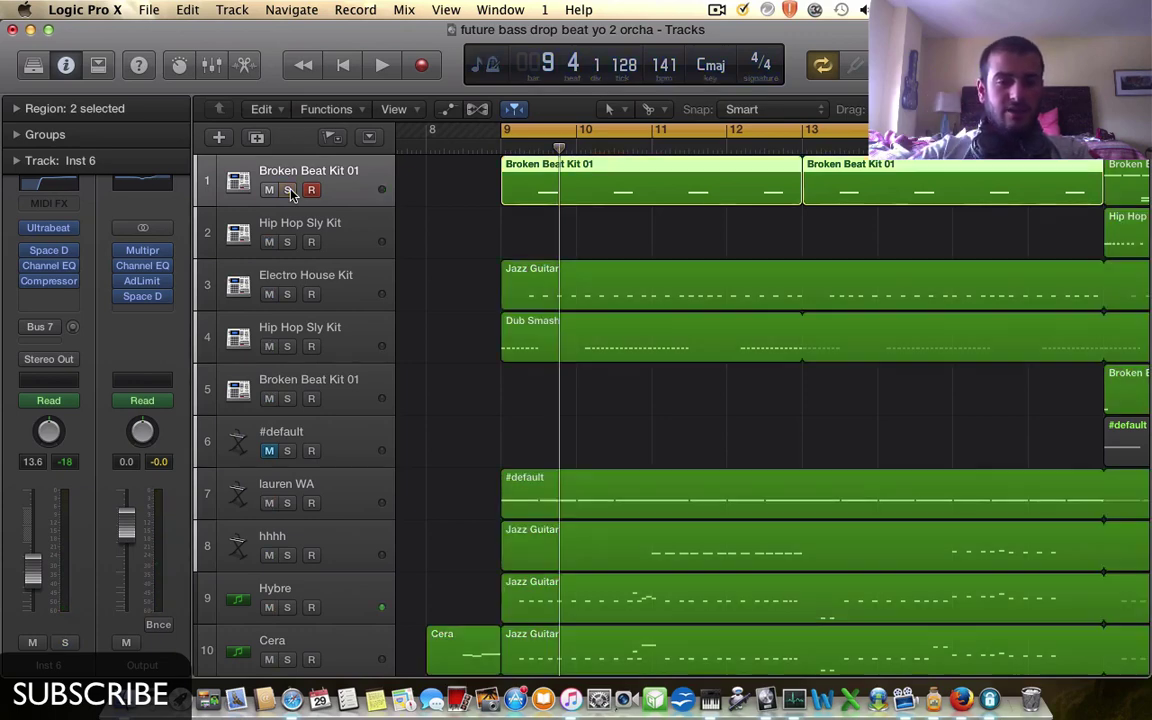
# - Solo the 909 Multiple Kit track 16, look over the tracks above and below it, and clear the solo
pyautogui.scroll(-7, 285, 300)
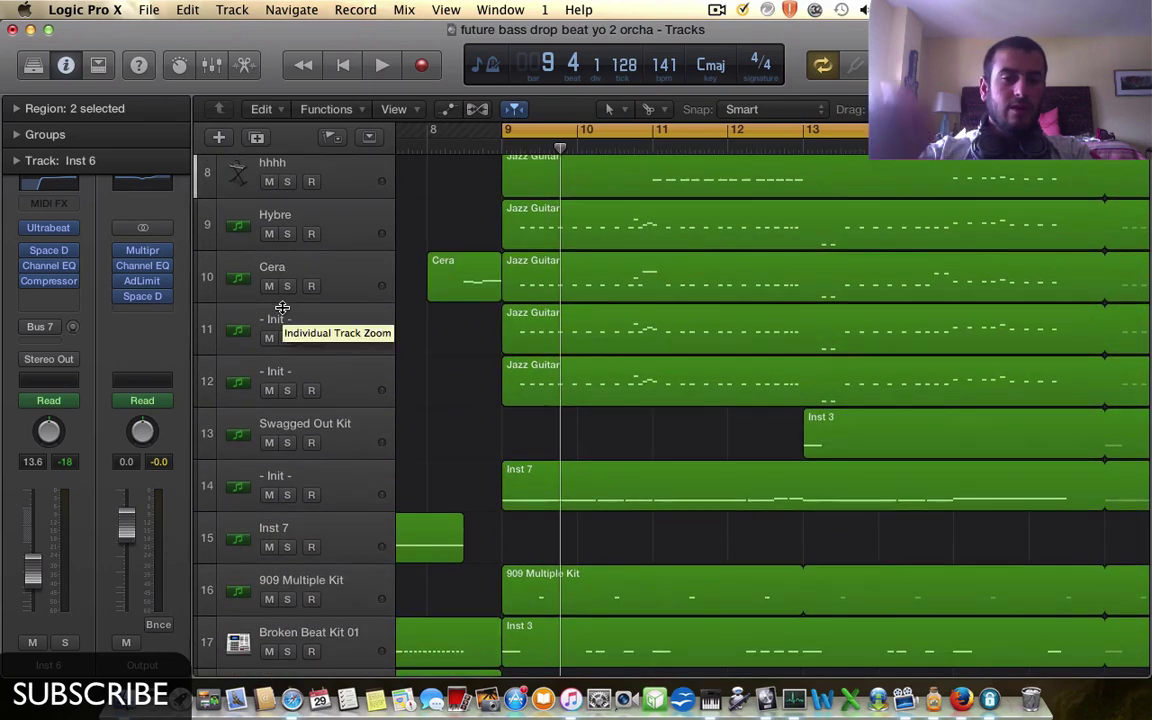
pyautogui.scroll(-4, 283, 307)
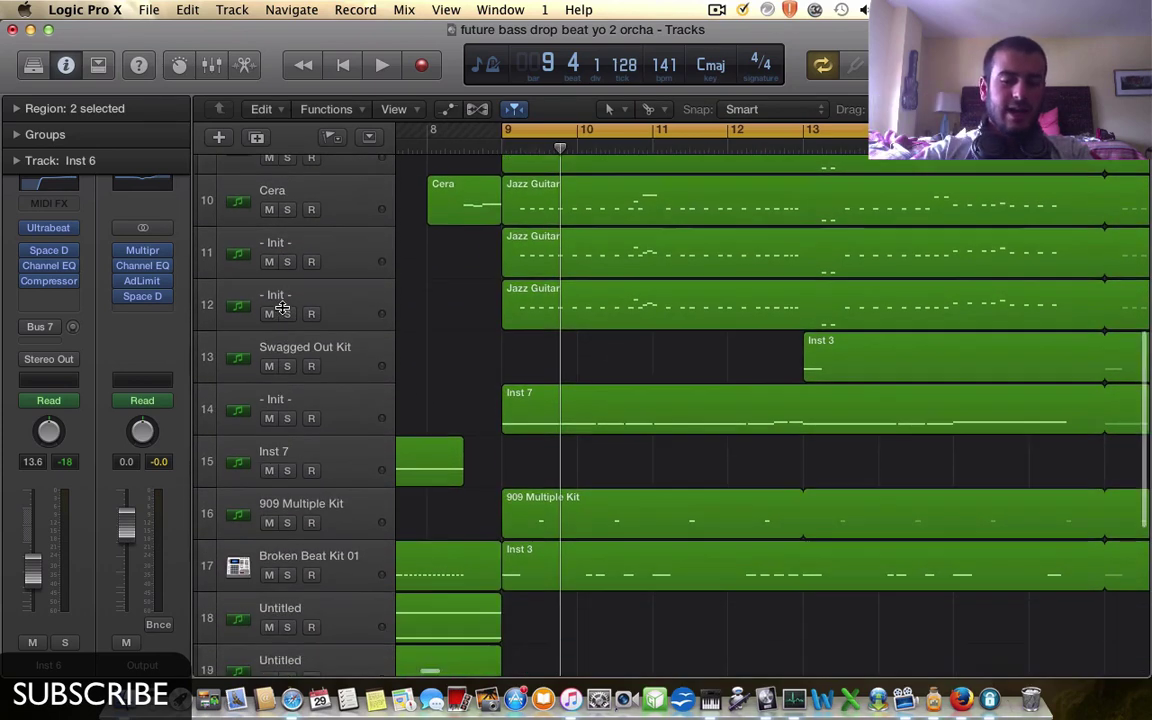
pyautogui.click(290, 395)
pyautogui.click(288, 397)
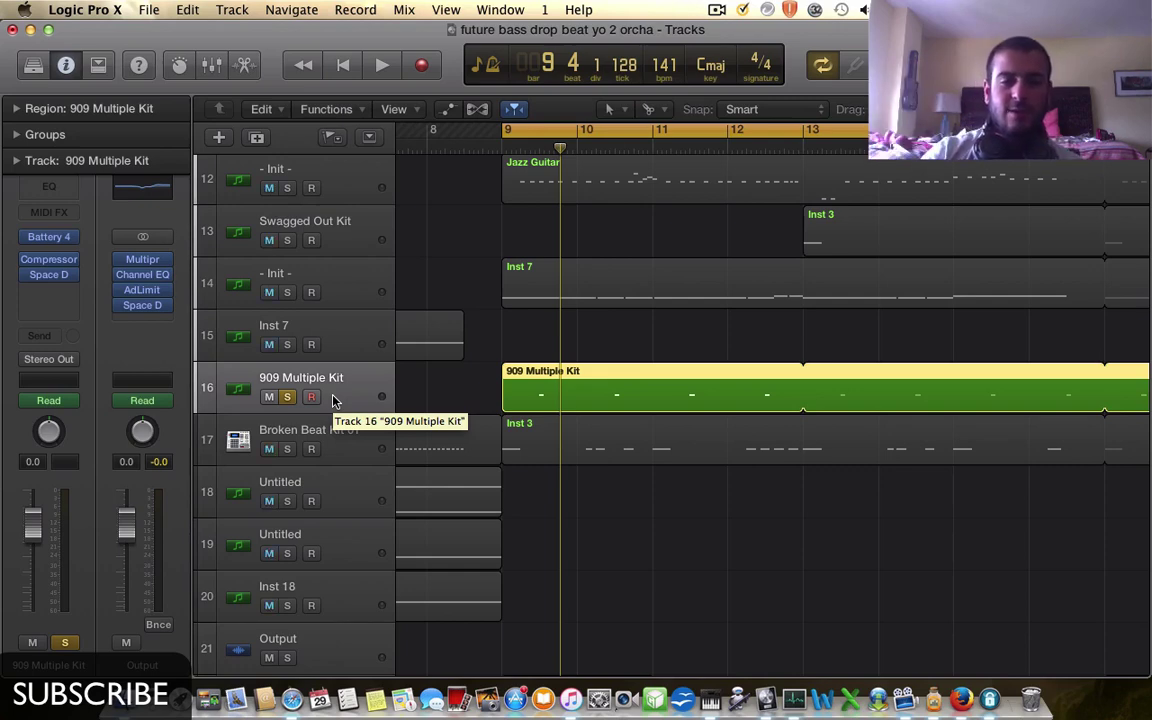
pyautogui.scroll(3, 465, 313)
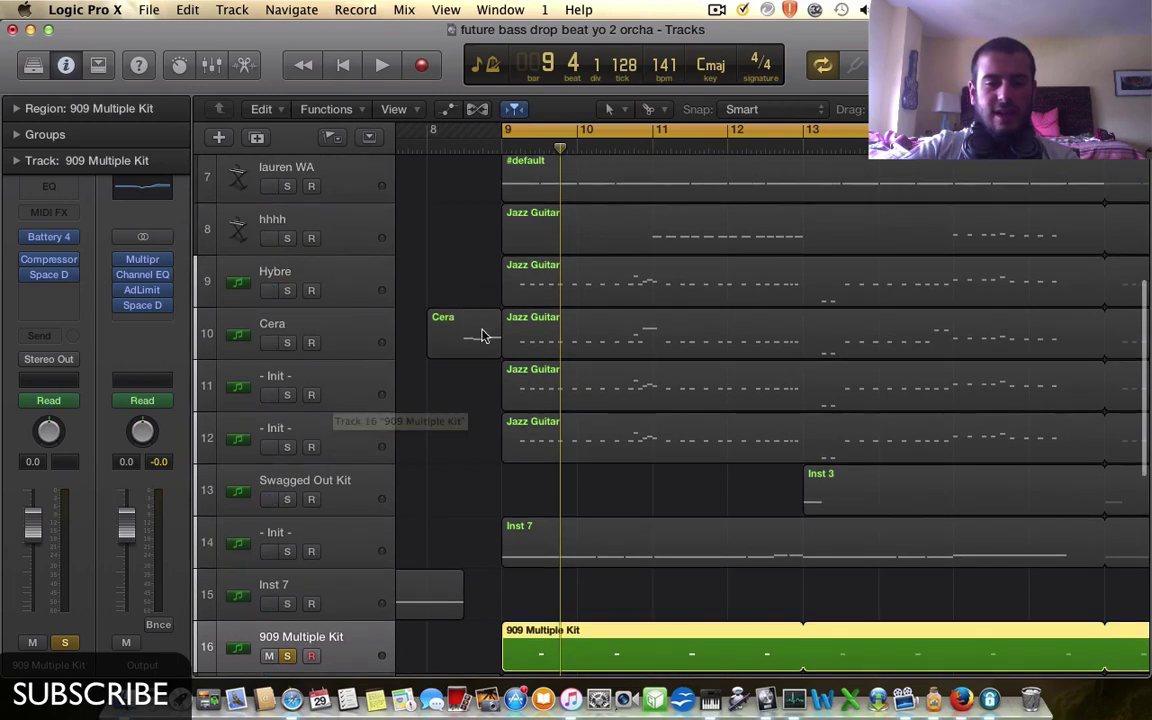
pyautogui.scroll(3, 576, 383)
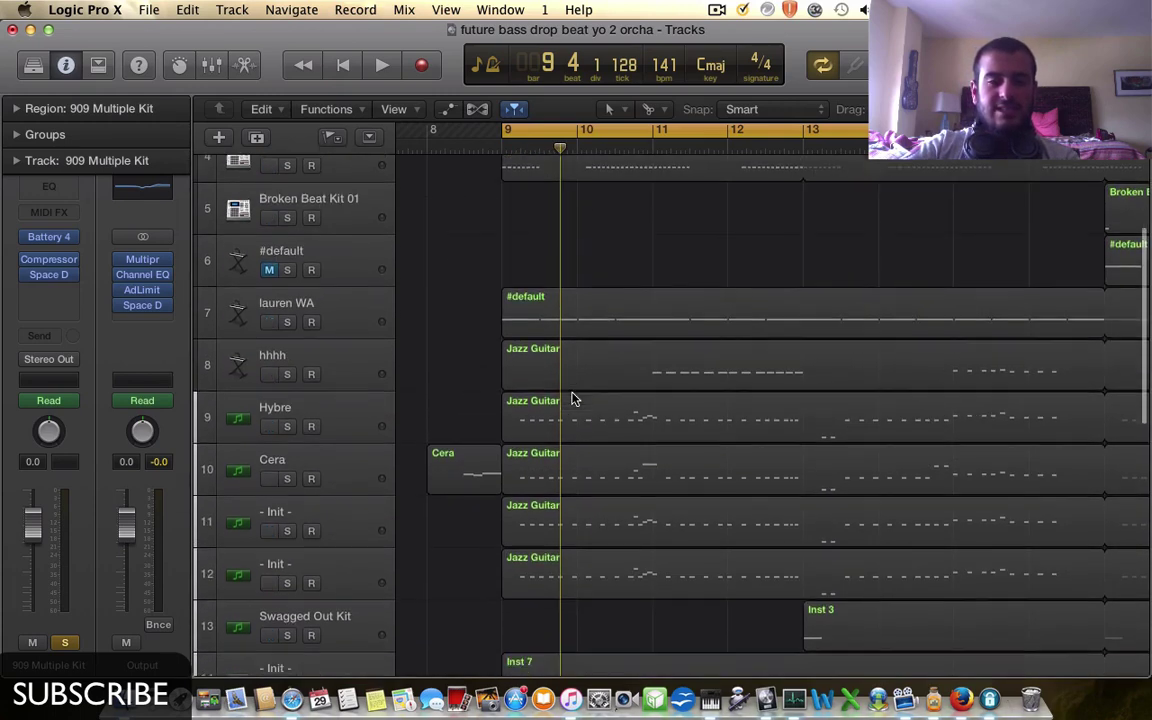
pyautogui.scroll(-6, 571, 398)
pyautogui.scroll(-3, 572, 398)
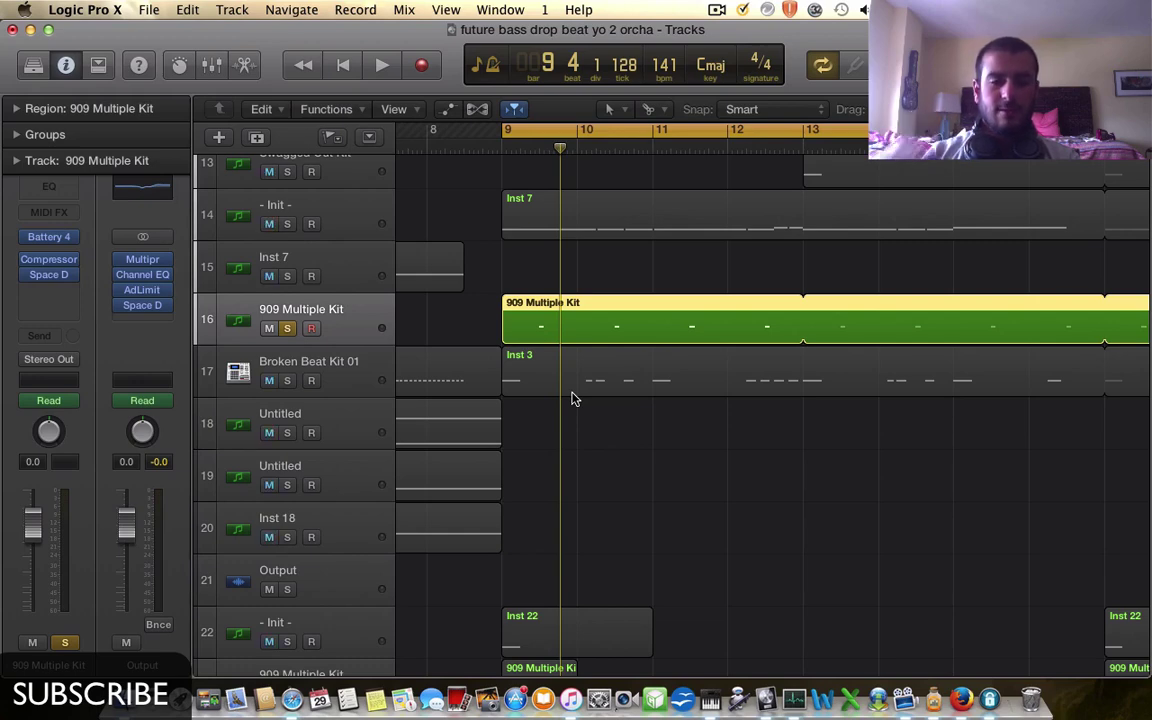
pyautogui.click(290, 328)
# - Audition the Broken Beat Kit 01 track 17 in solo and clear its solo
pyautogui.click(350, 372)
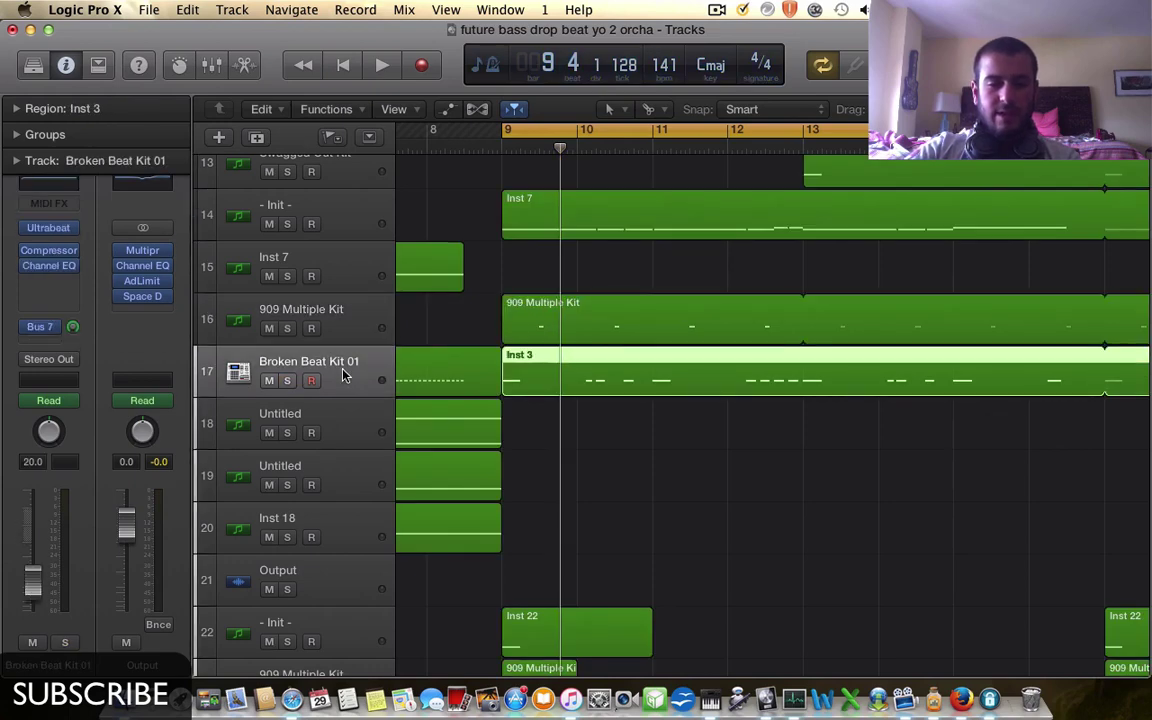
pyautogui.click(287, 381)
pyautogui.press('space')
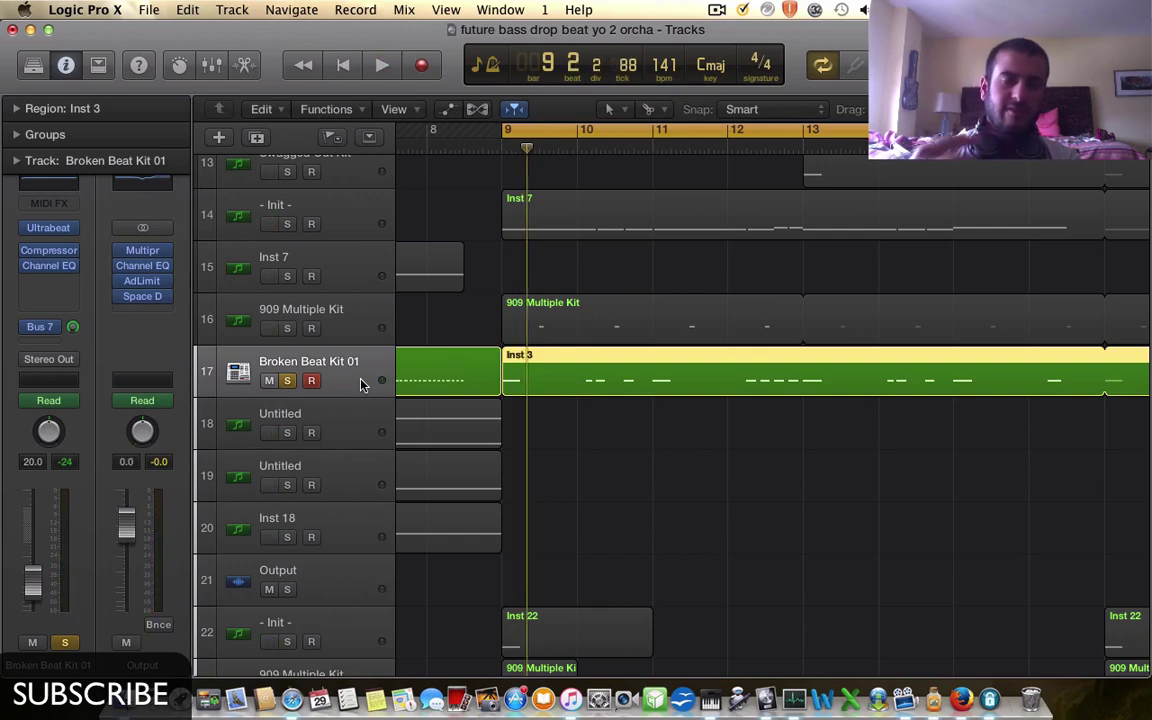
pyautogui.click(287, 381)
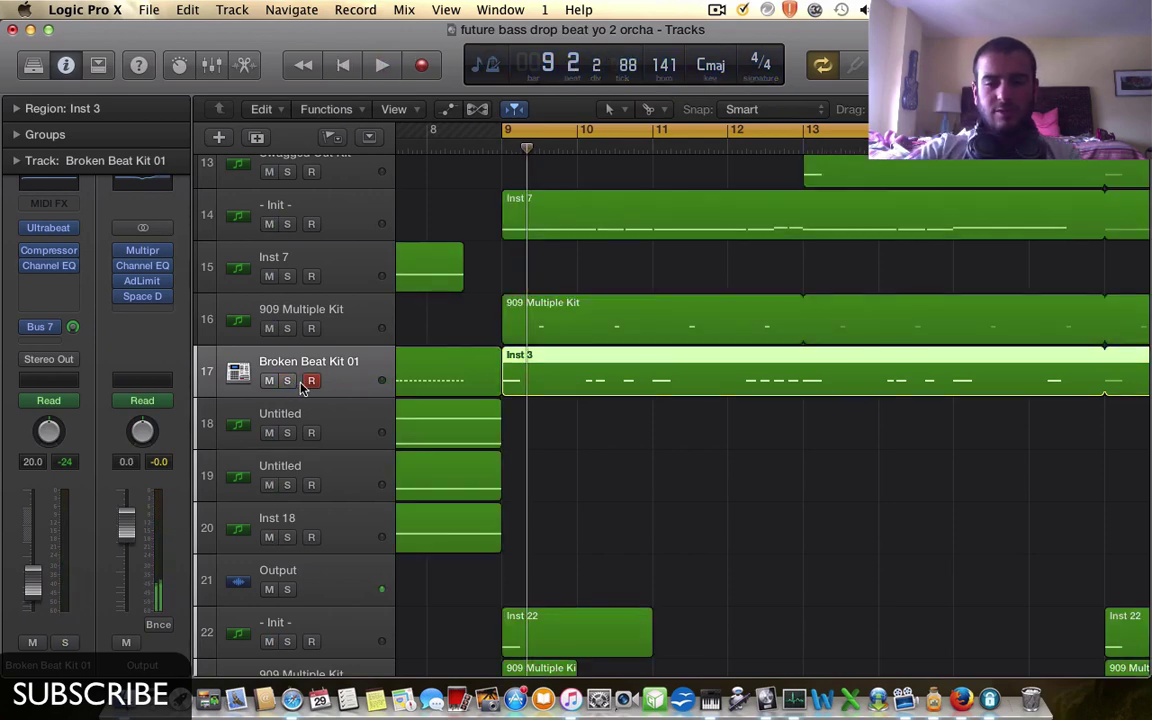
# - Look over the tracks down to track 25, selecting the 909 Multiple Kit region on track 16 and the - Init - track 22
pyautogui.scroll(5, 300, 385)
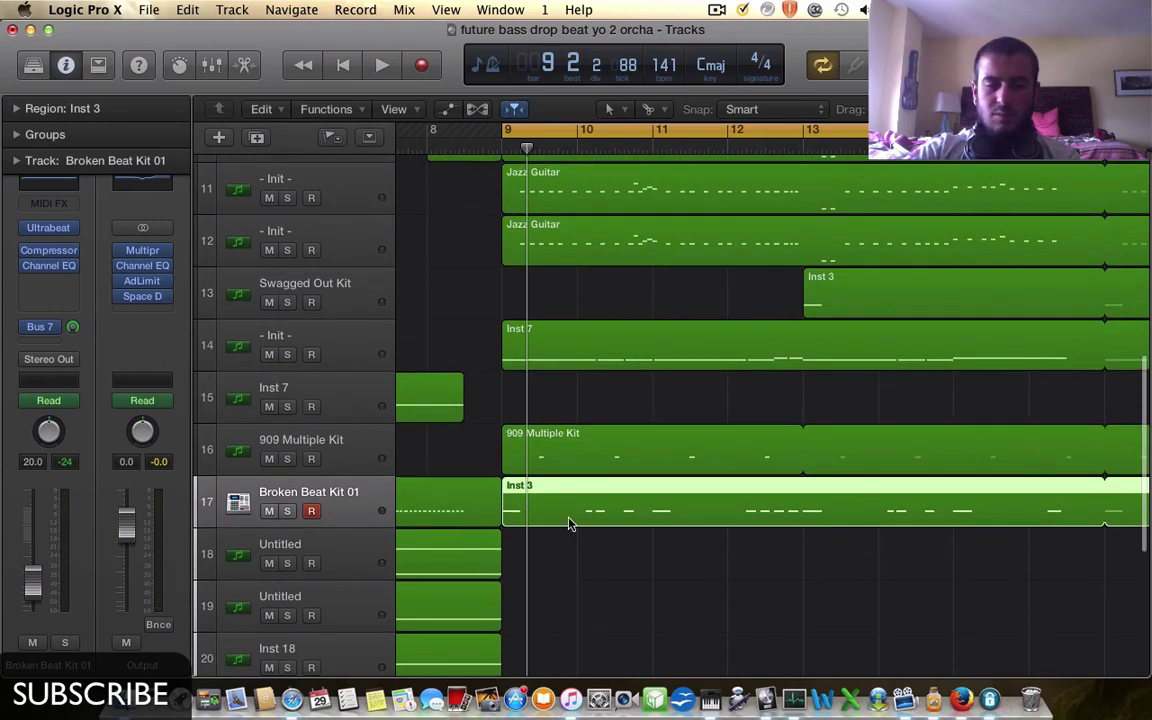
pyautogui.scroll(2, 603, 568)
pyautogui.click(610, 463)
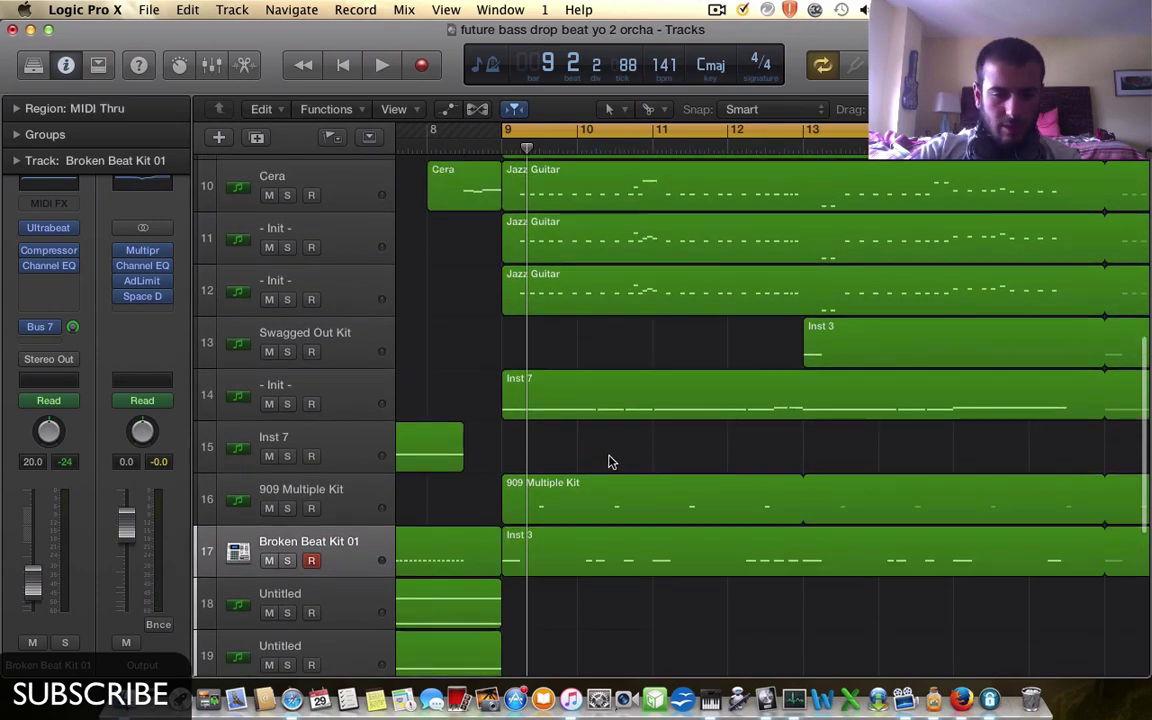
pyautogui.scroll(1, 610, 464)
pyautogui.scroll(-1, 600, 400)
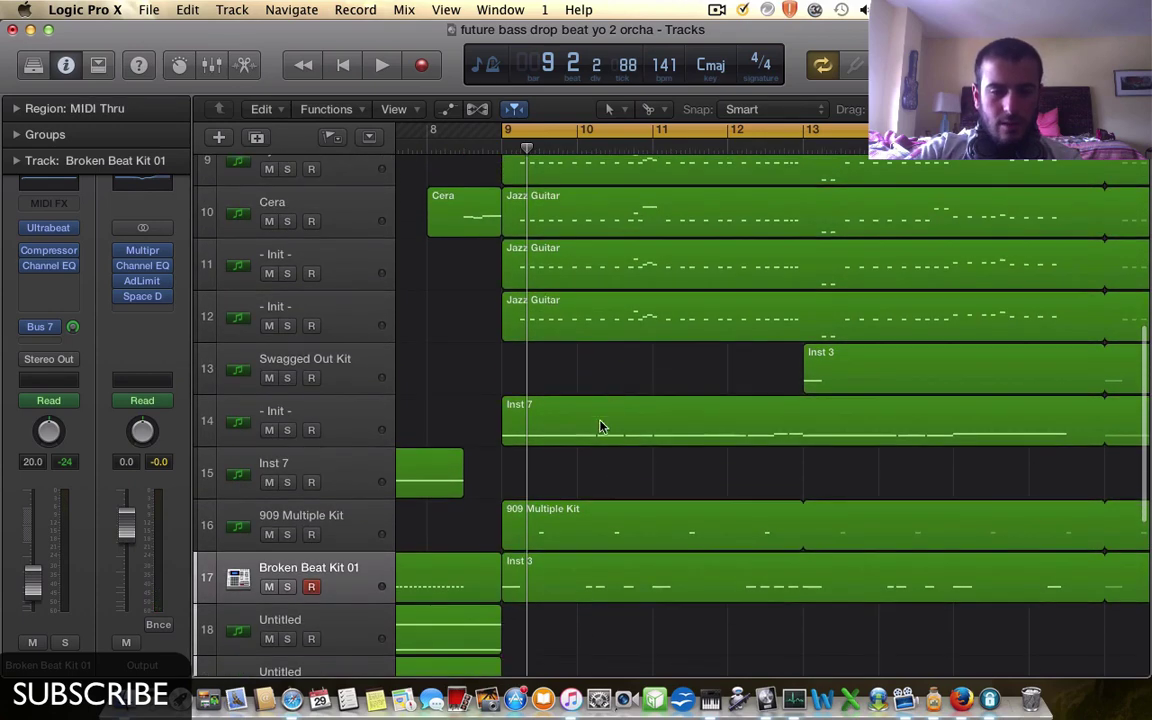
pyautogui.click(571, 530)
pyautogui.scroll(-2, 571, 535)
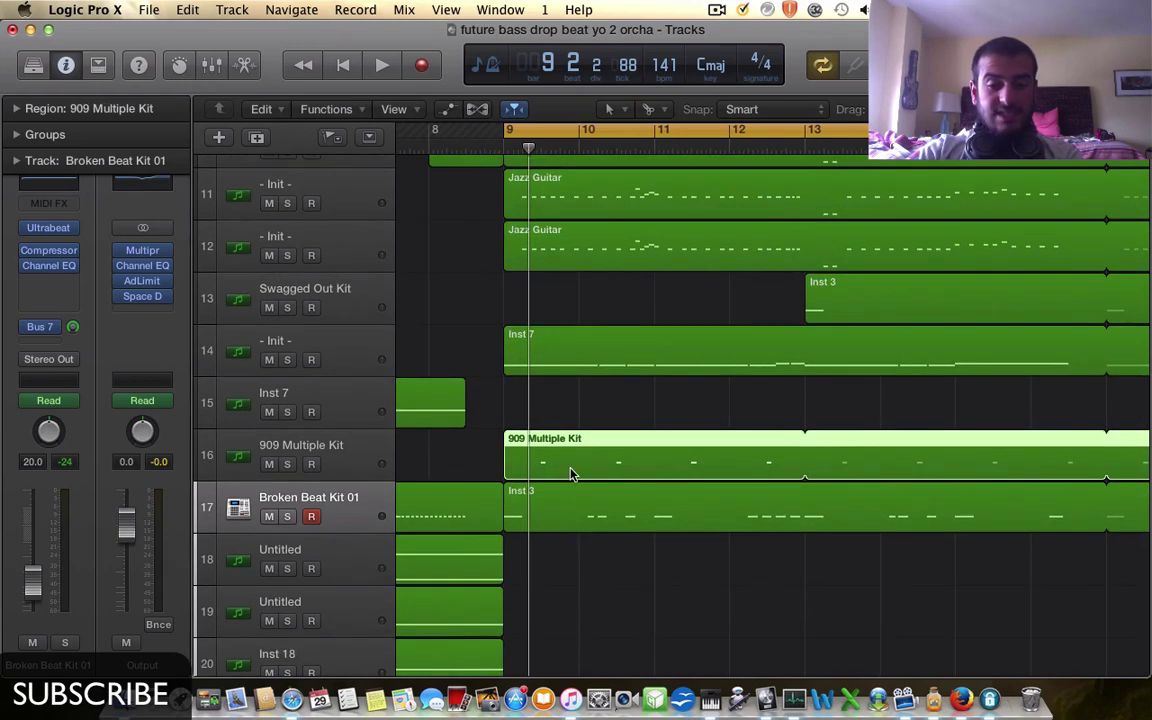
pyautogui.scroll(-9, 587, 408)
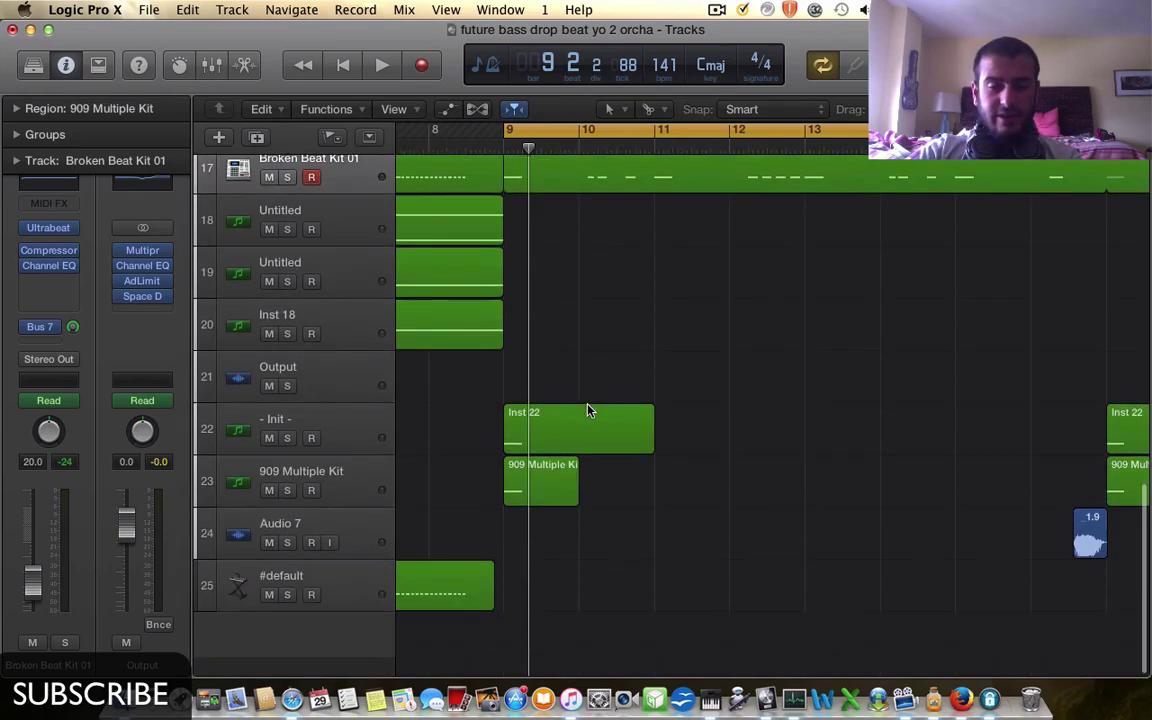
pyautogui.click(340, 446)
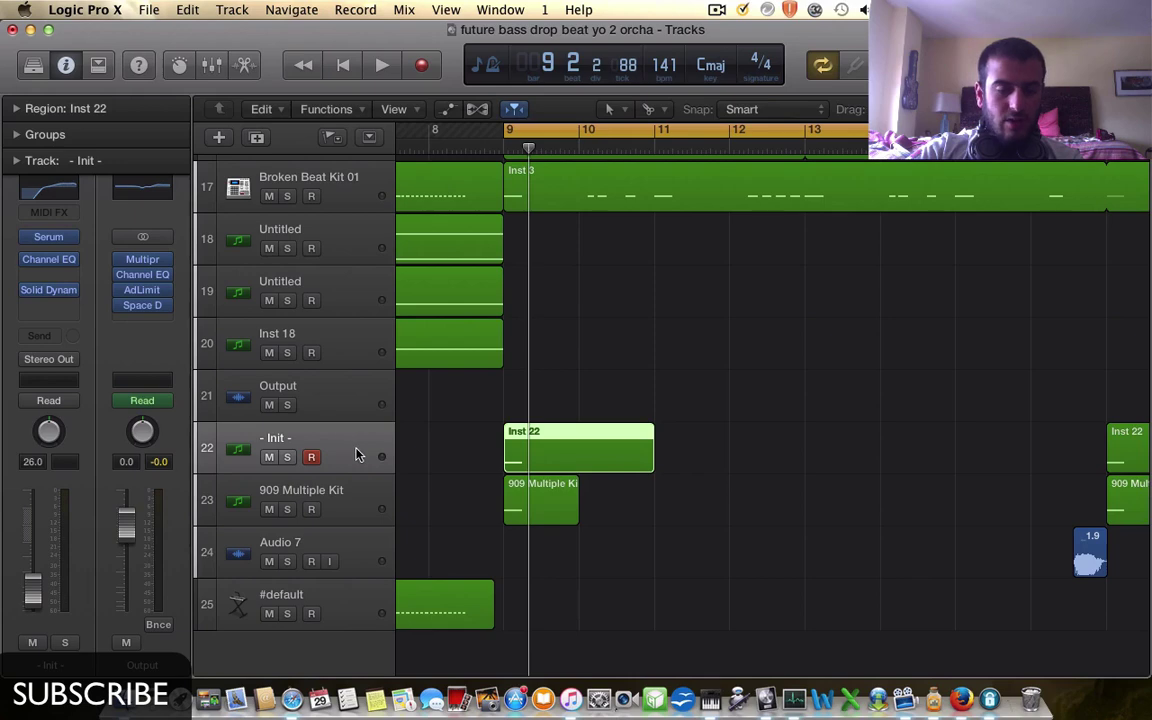
# - Audition the Broken Beat Kit 01 tracks 17 and 1 together with the 909 Multiple Kit track 16 in solo
pyautogui.scroll(10, 357, 453)
pyautogui.click(287, 557)
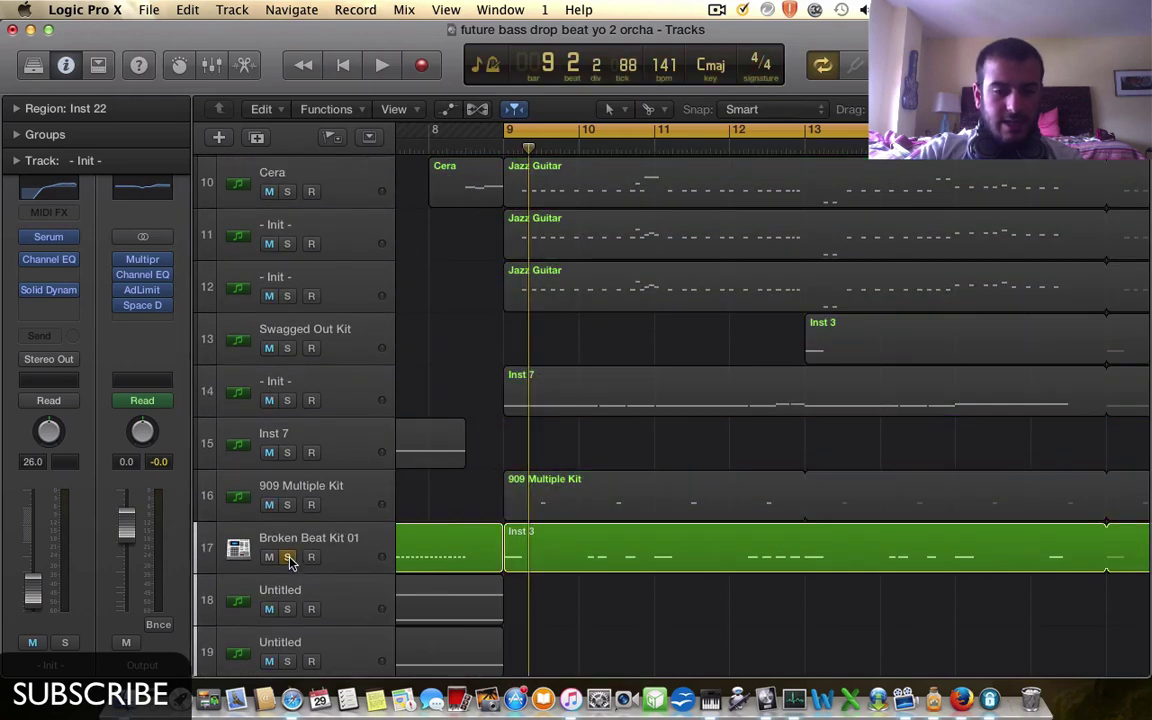
pyautogui.click(288, 505)
pyautogui.scroll(12, 258, 450)
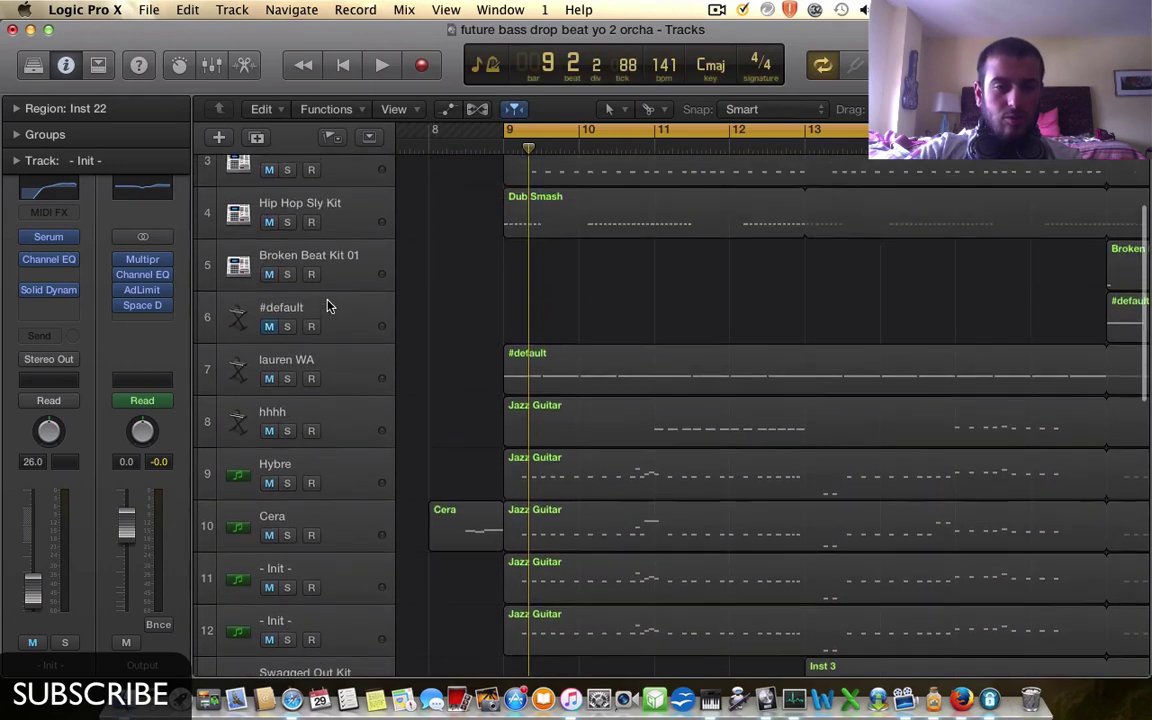
pyautogui.click(287, 189)
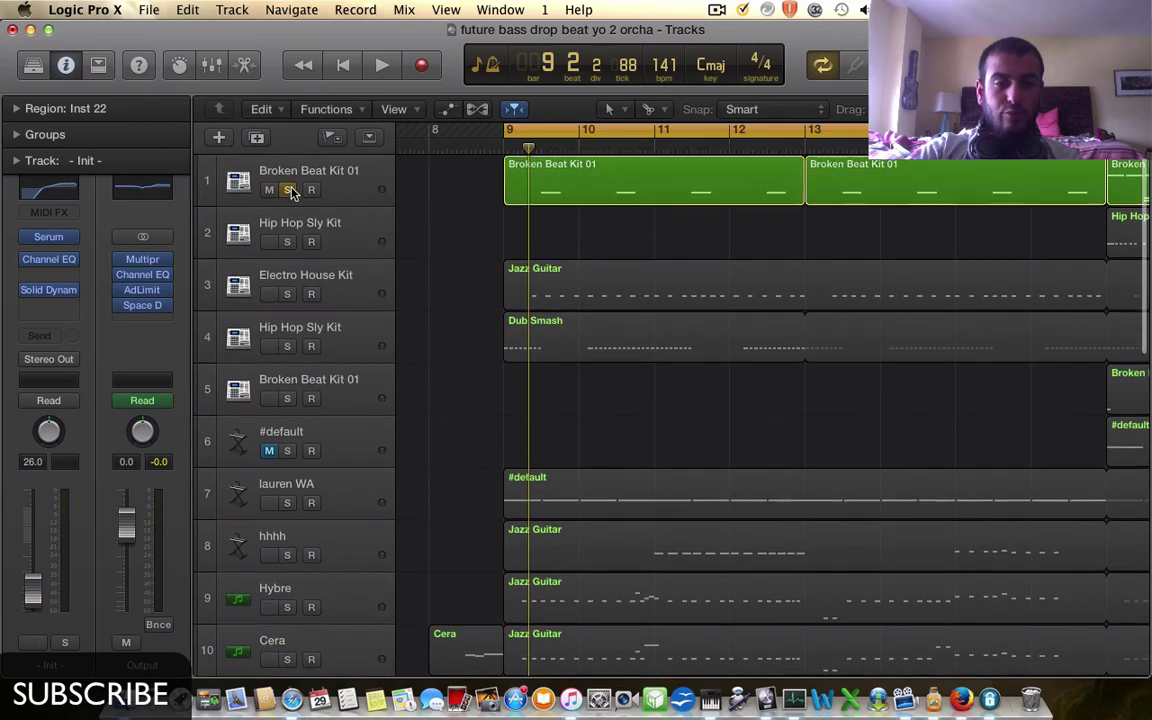
pyautogui.scroll(-3, 517, 342)
pyautogui.press('space')
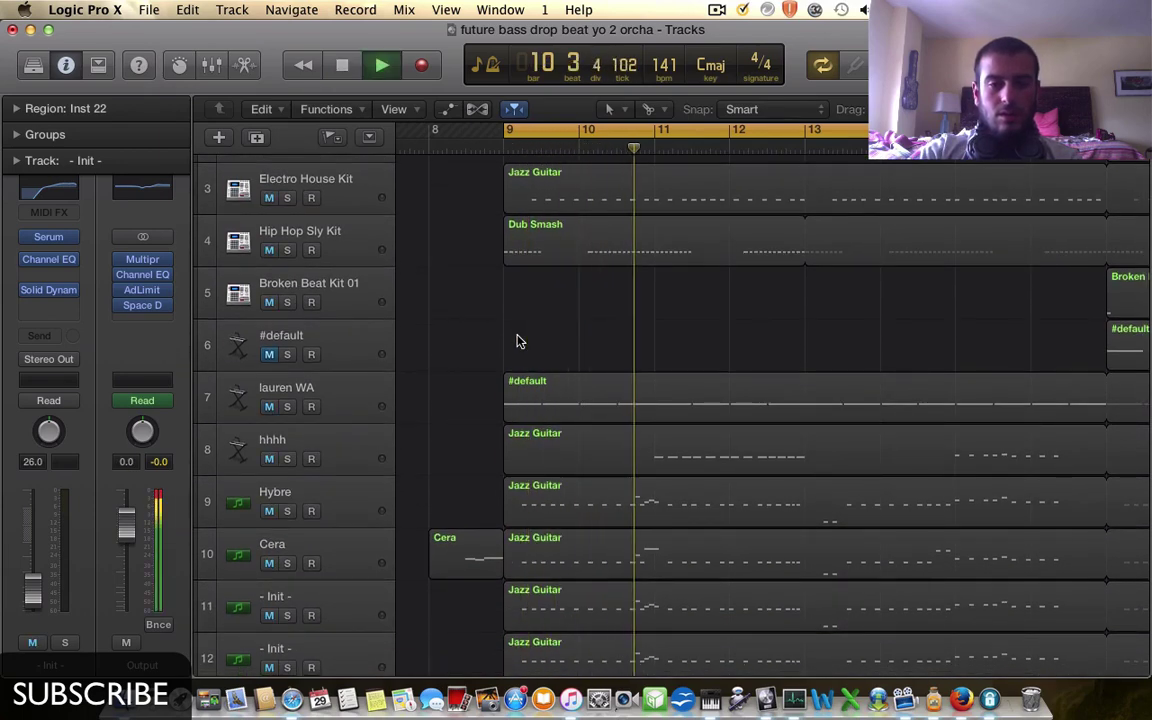
pyautogui.press('space')
pyautogui.scroll(3, 296, 159)
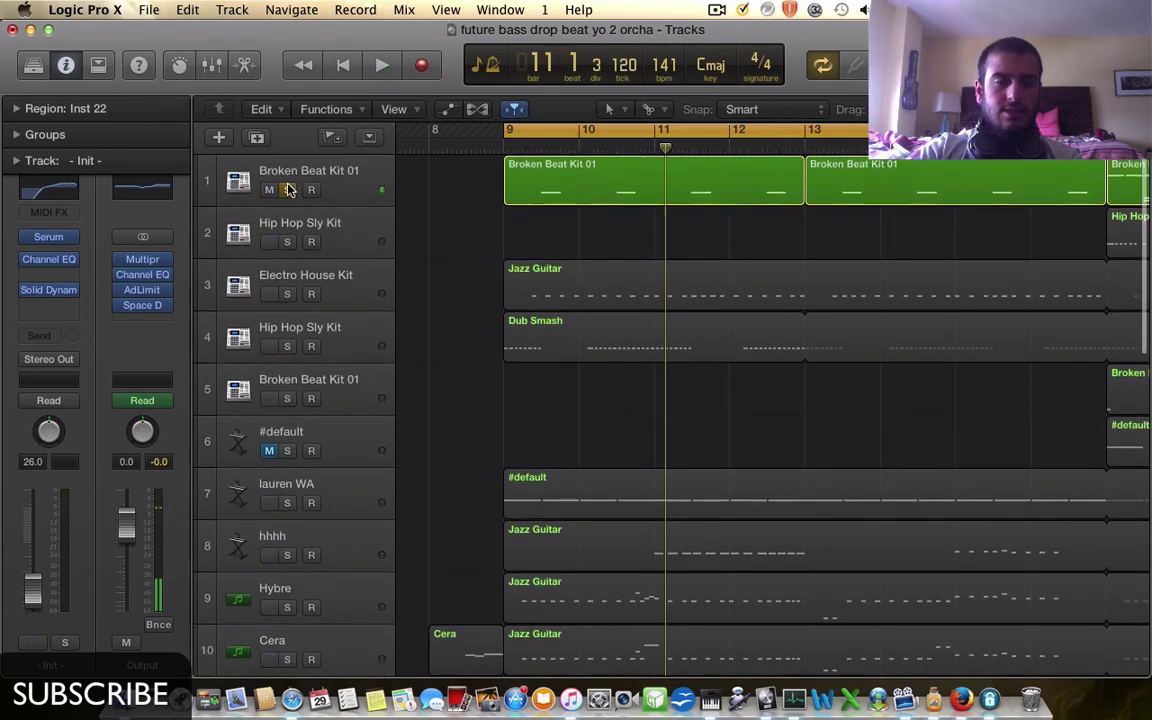
# - Clear the solos on the 909 Multiple Kit track 16 and Broken Beat Kit 01 track 17, and deselect the Inst 22 region
pyautogui.scroll(-3, 323, 286)
pyautogui.scroll(-10, 323, 286)
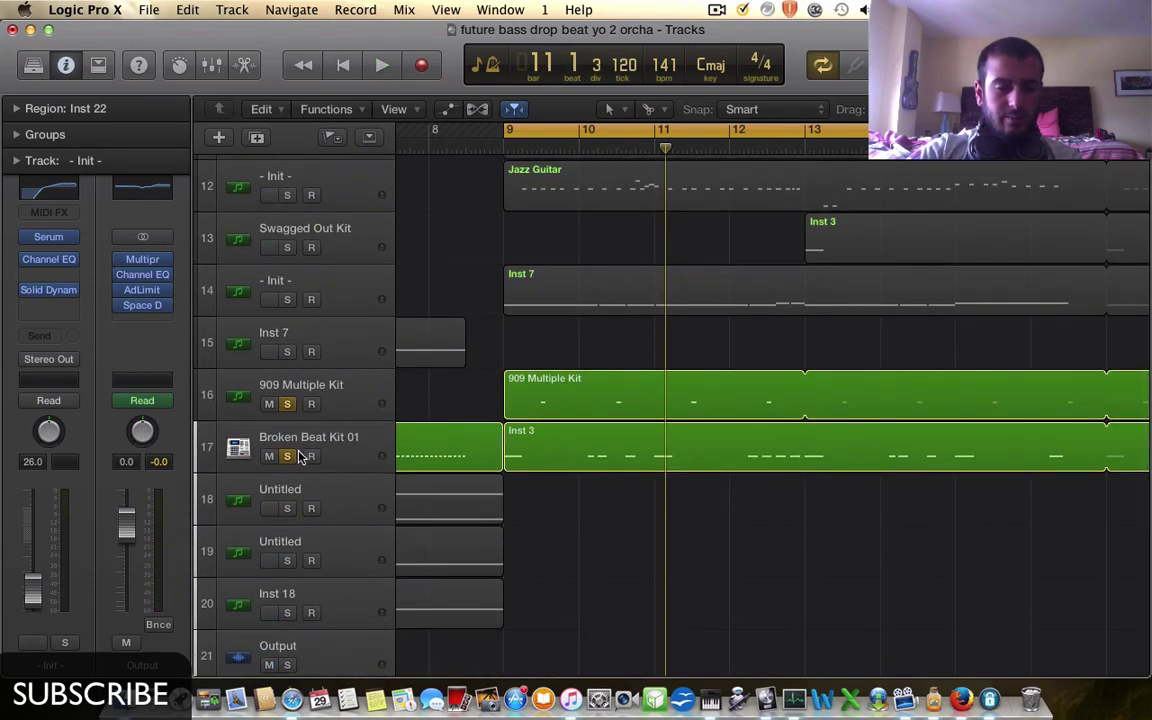
pyautogui.click(289, 406)
pyautogui.click(289, 406)
pyautogui.scroll(-5, 290, 408)
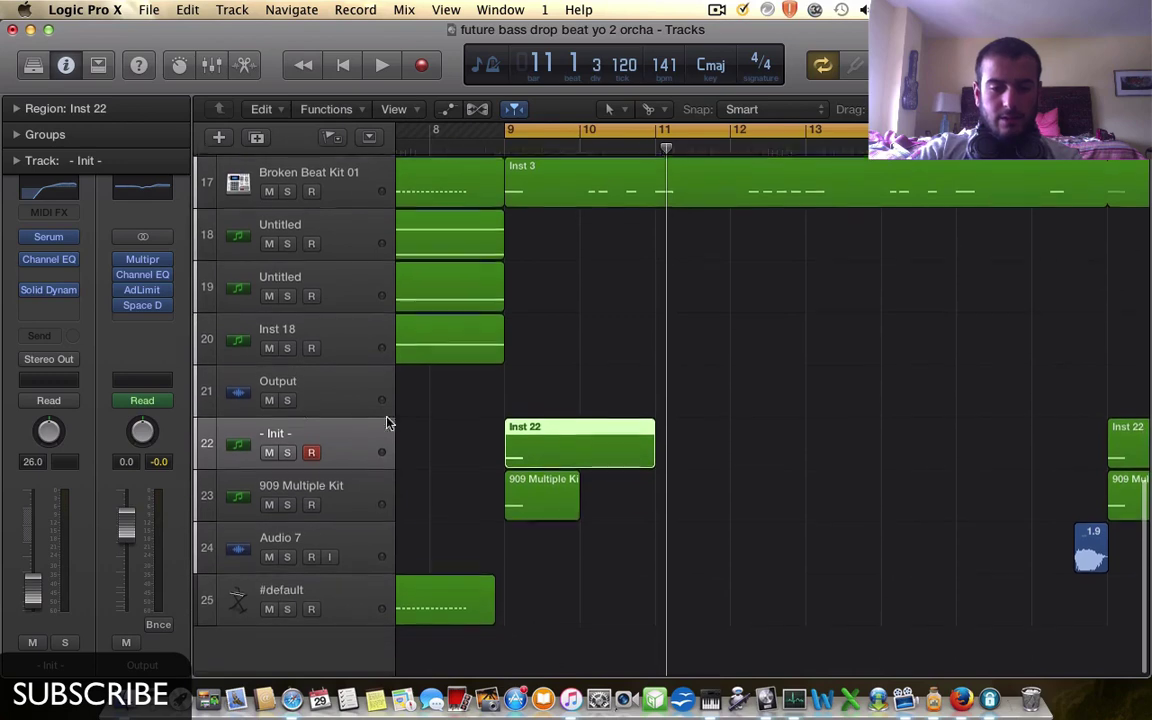
pyautogui.click(726, 491)
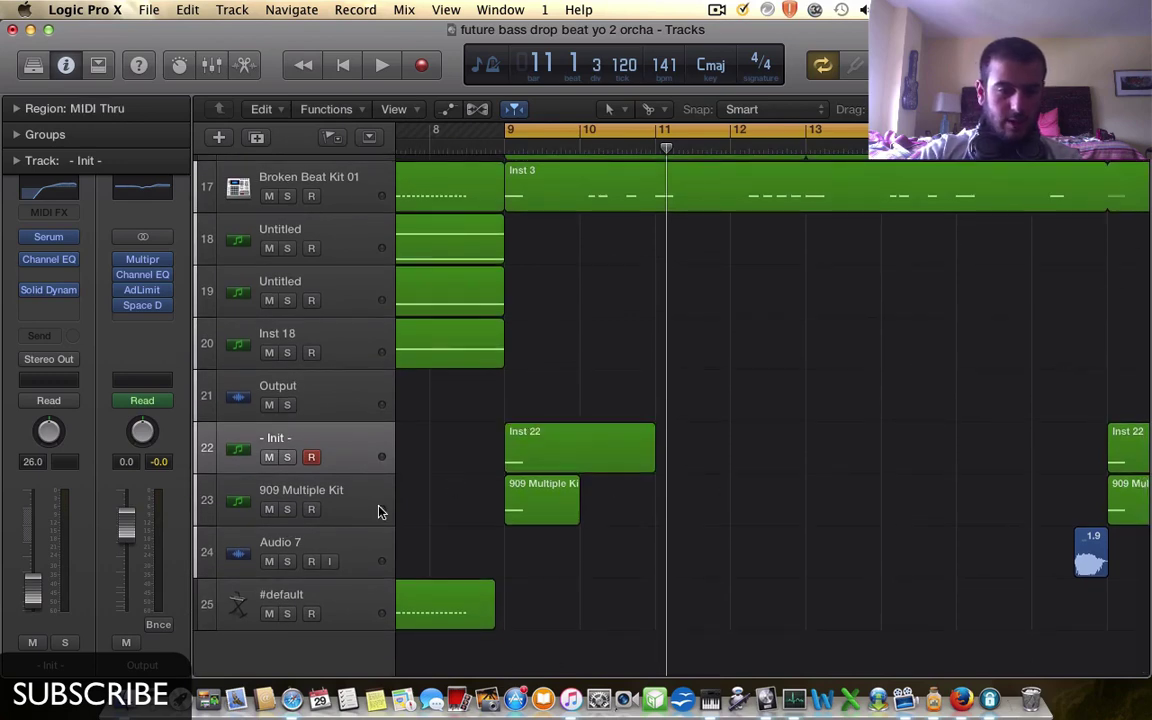
# - Audition the - Init - track 22 in solo, clear its solo, and play it briefly within the full mix
pyautogui.click(287, 457)
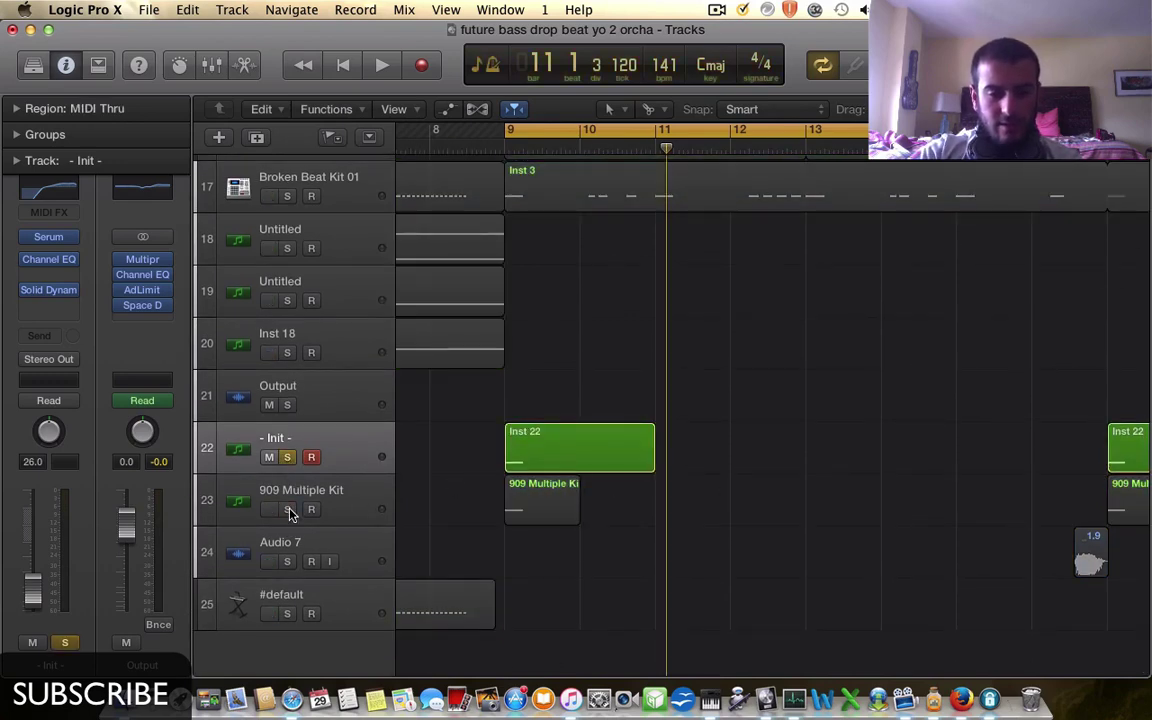
pyautogui.press('space')
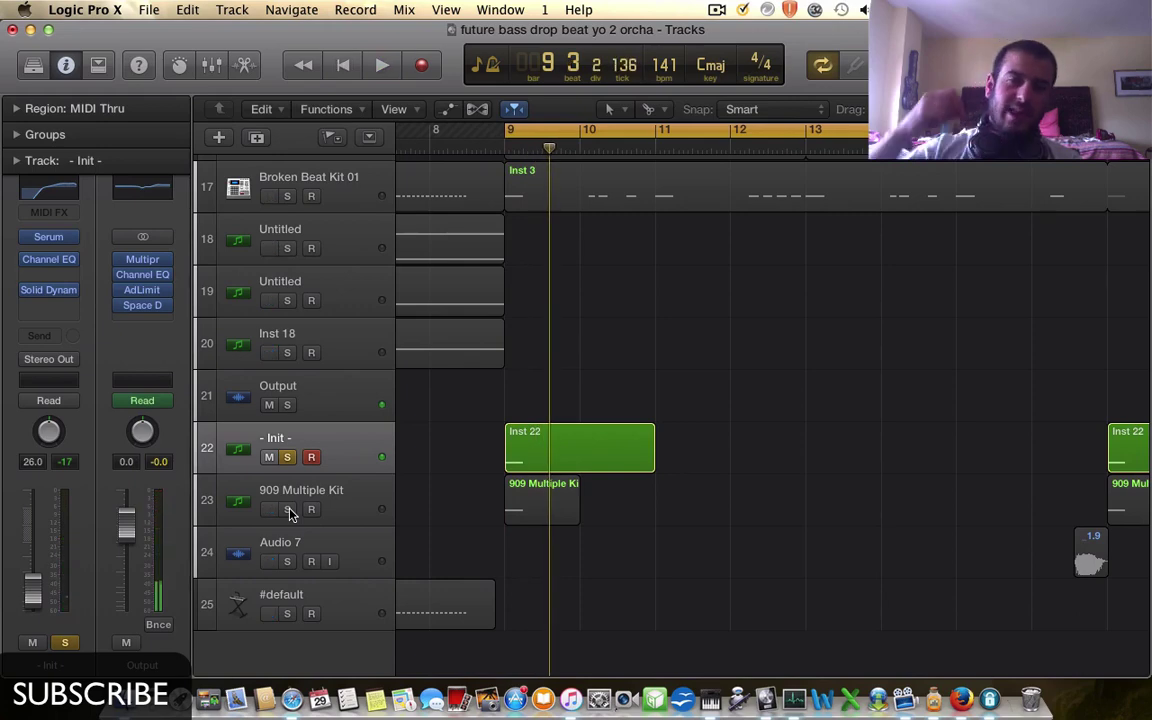
pyautogui.click(287, 457)
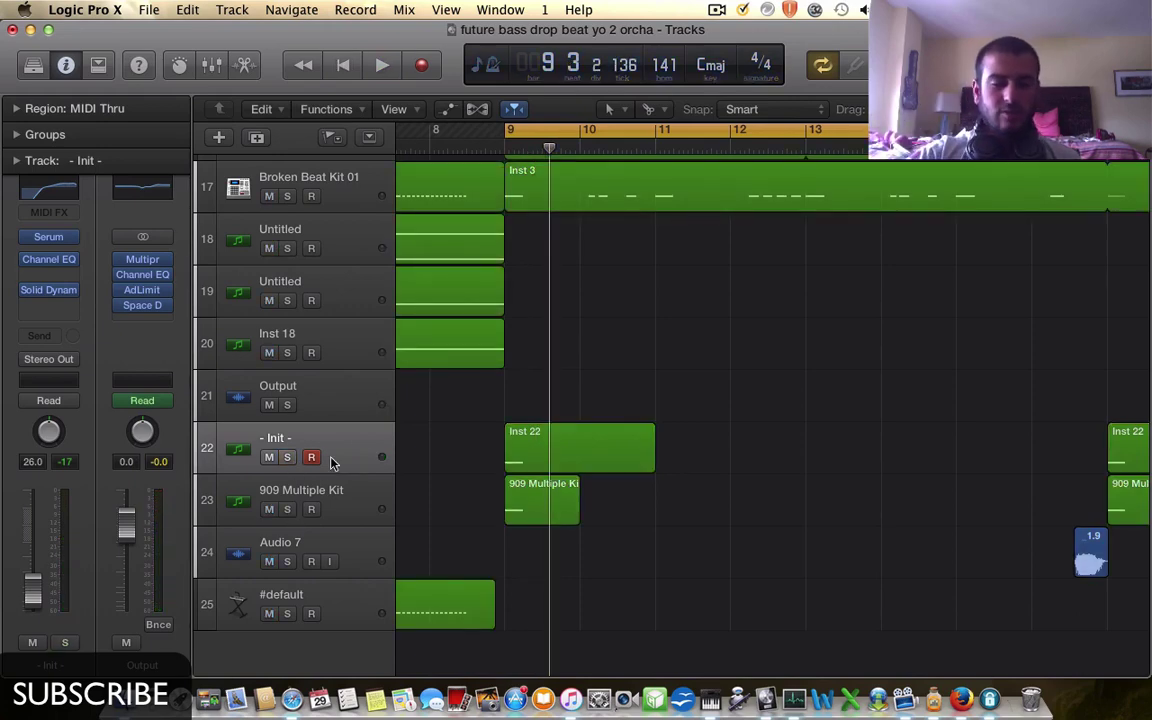
pyautogui.click(363, 451)
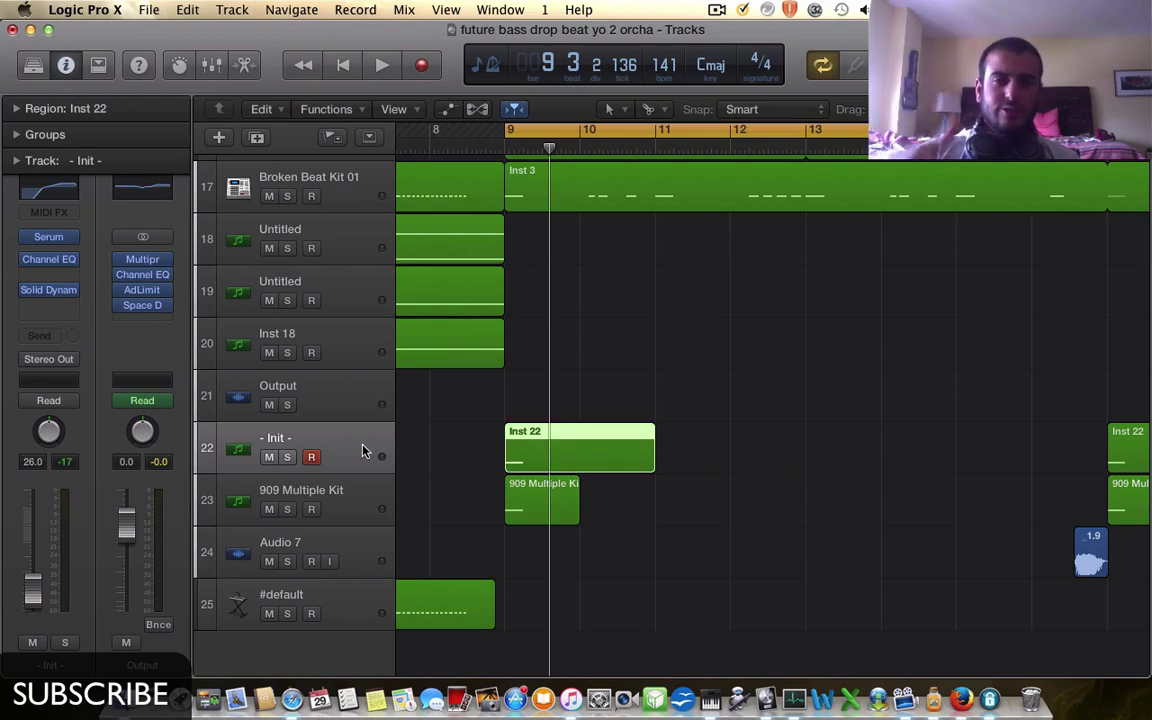
pyautogui.press('space')
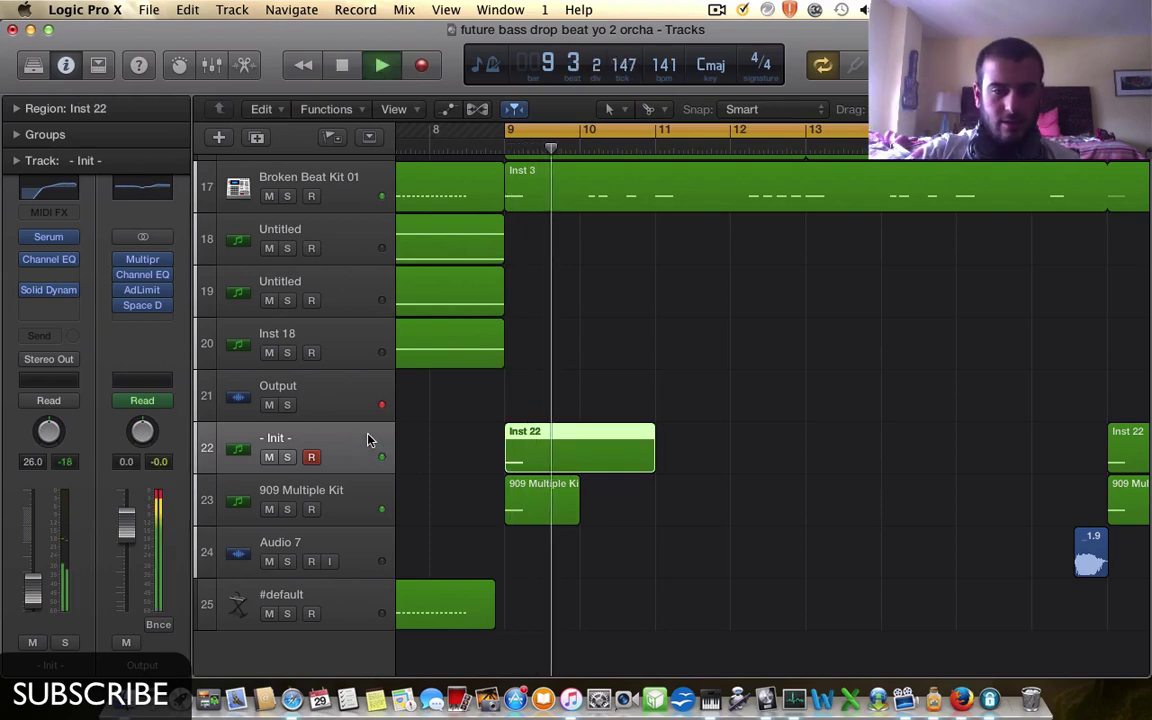
pyautogui.press('space')
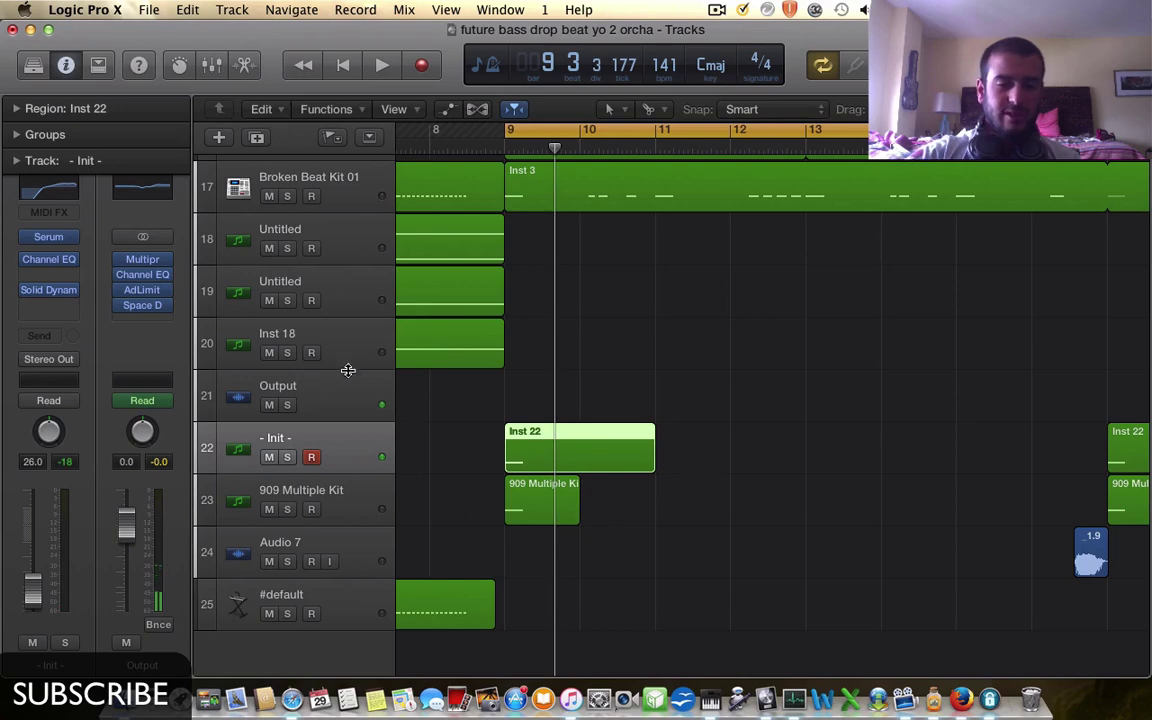
# - Solo the - Init - track 22 and inspect the oscillator and FX settings of its Serum instrument
pyautogui.click(288, 457)
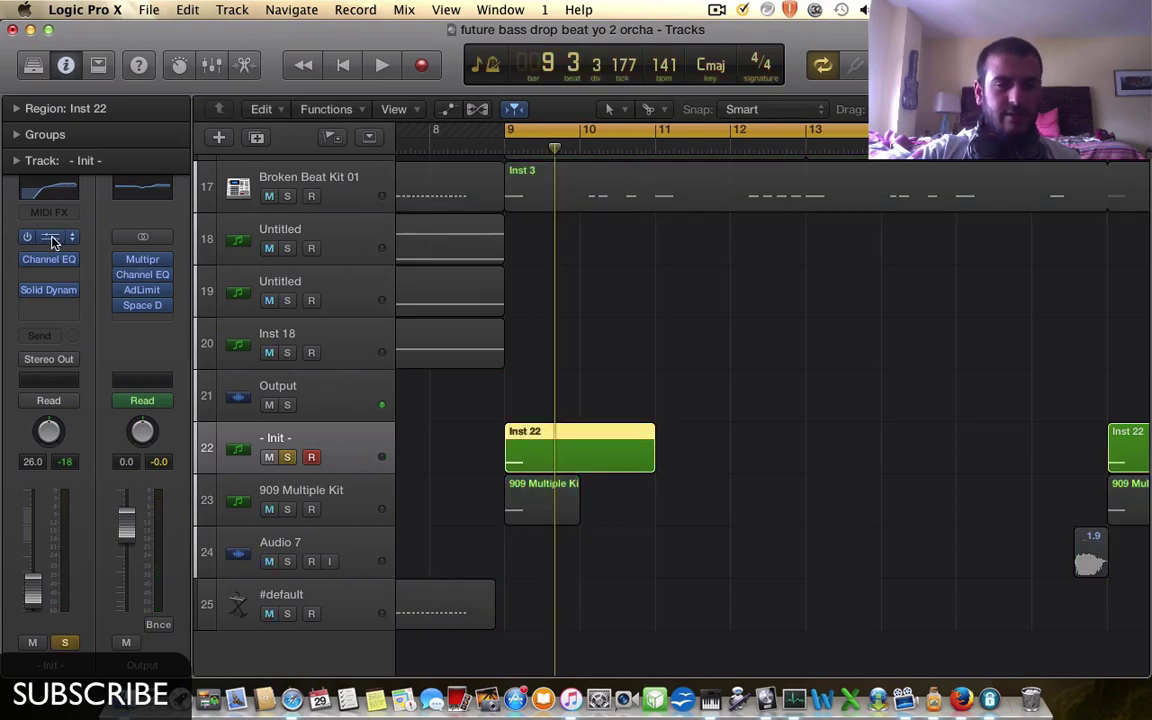
pyautogui.click(52, 239)
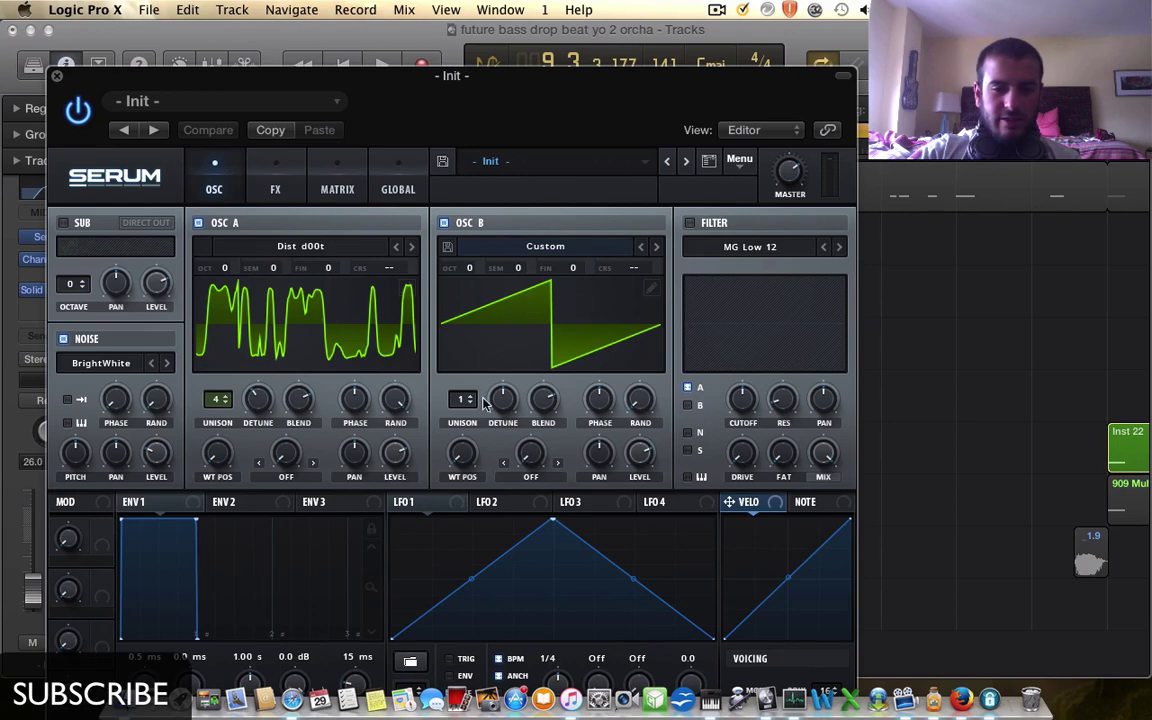
pyautogui.click(277, 189)
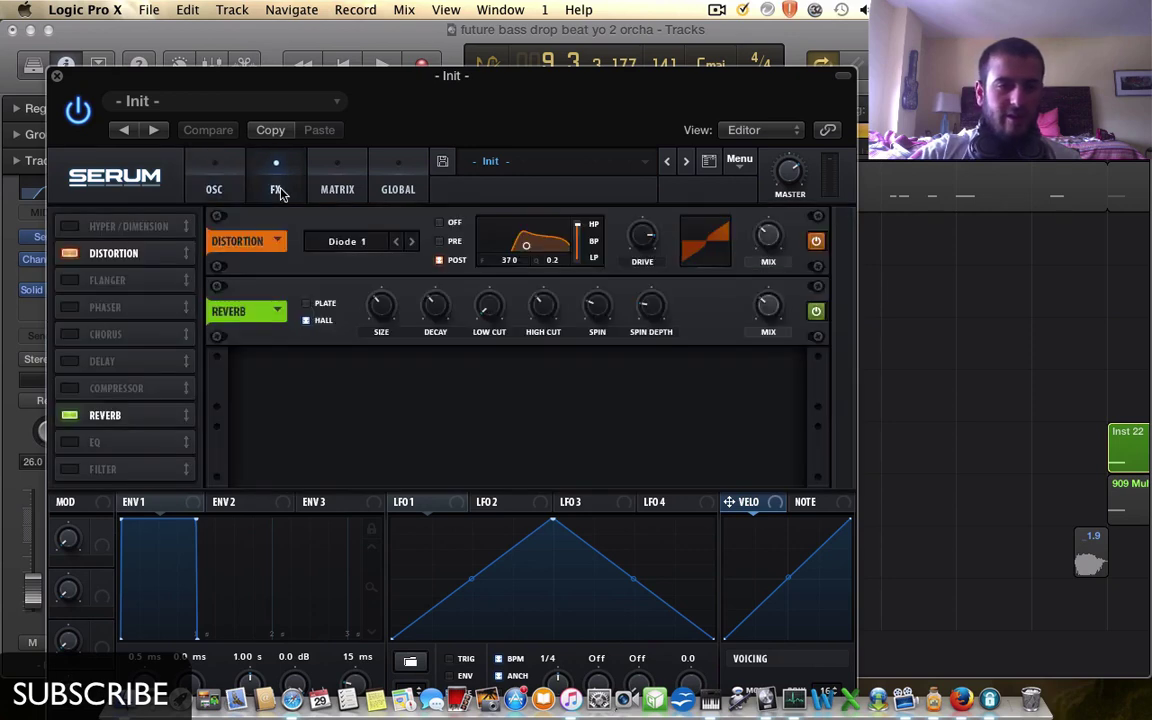
pyautogui.click(57, 76)
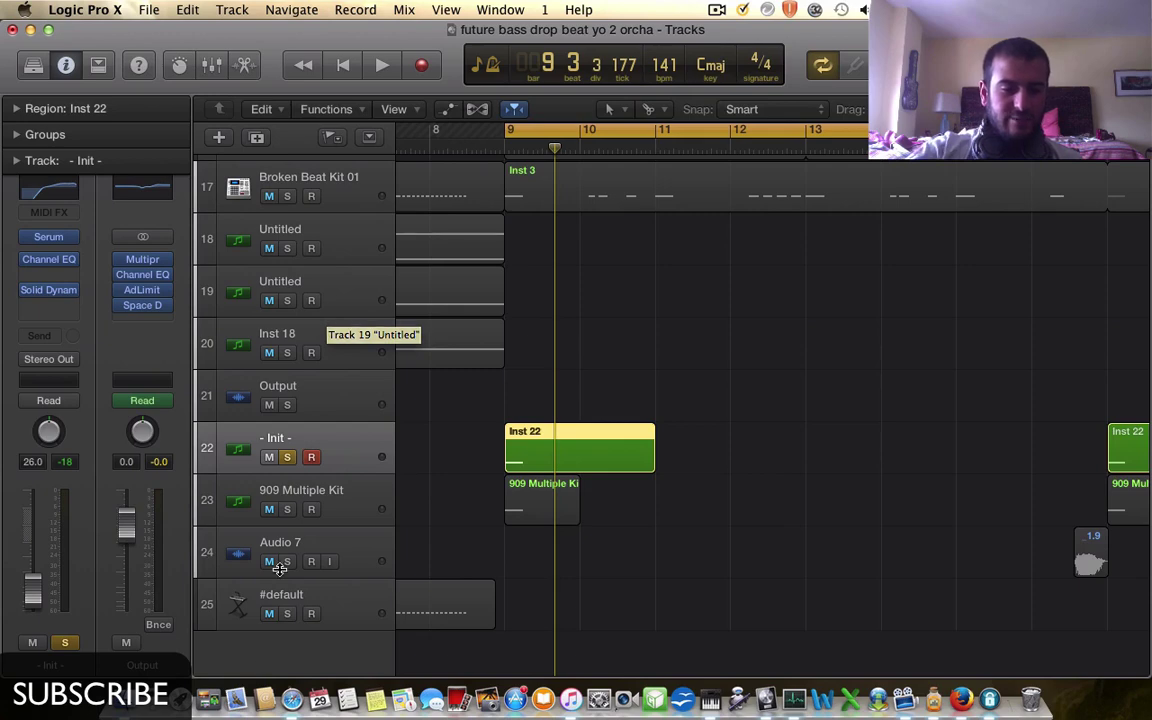
# - Audition the 909 Multiple Kit track 23 in solo instead of track 22, clear its solo, and select the track
pyautogui.click(289, 509)
pyautogui.click(289, 457)
pyautogui.press('space')
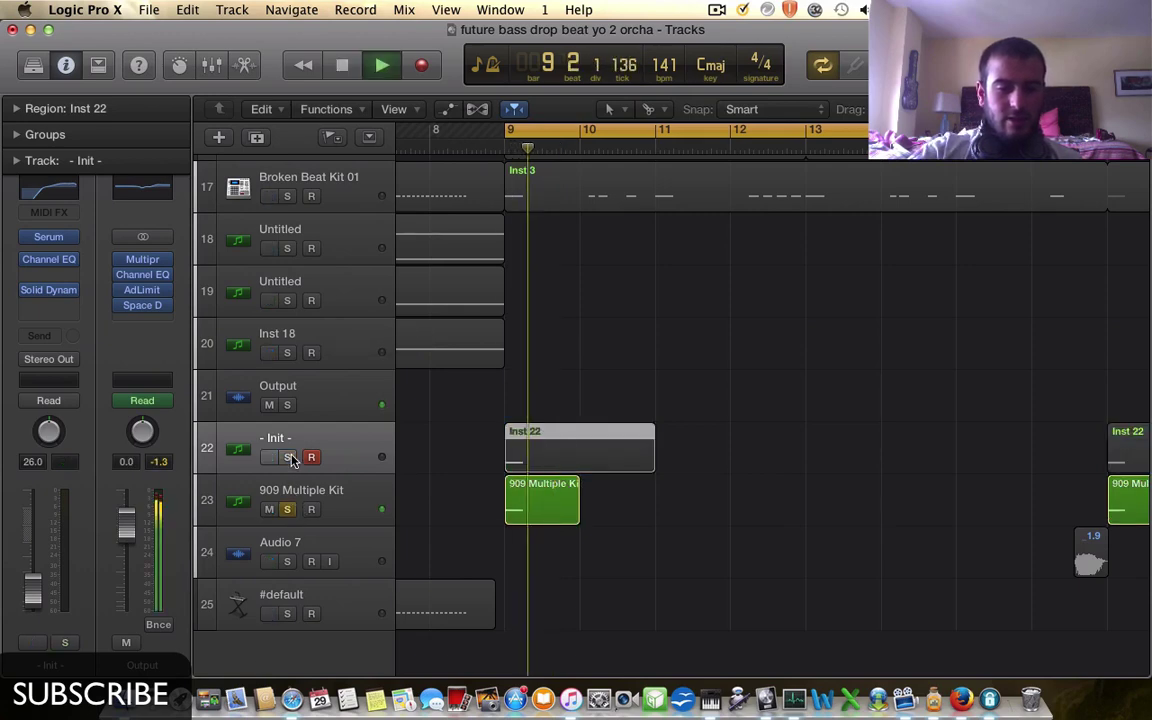
pyautogui.press('space')
pyautogui.click(289, 509)
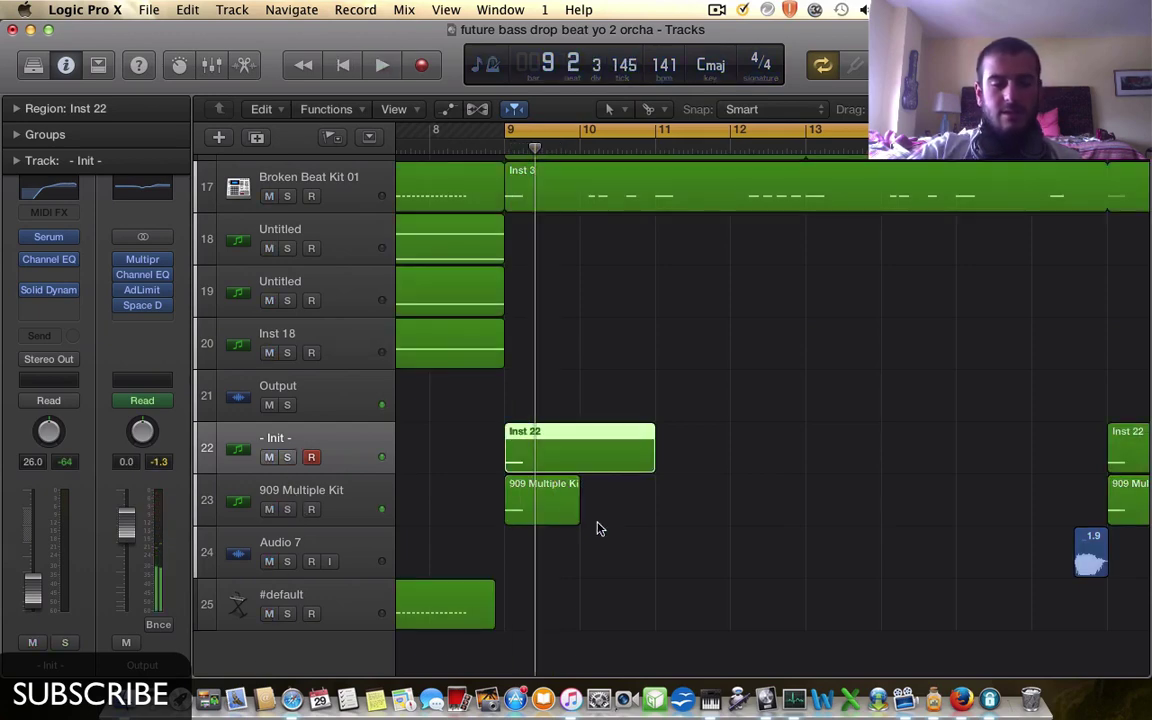
pyautogui.click(706, 505)
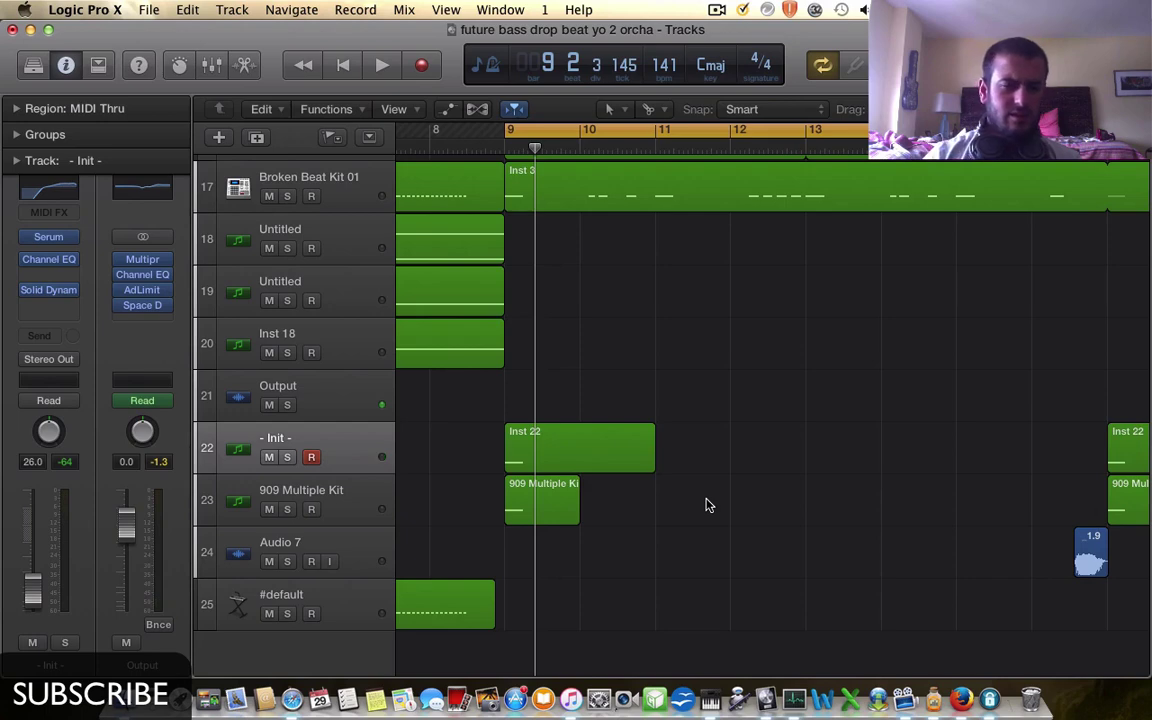
pyautogui.click(357, 500)
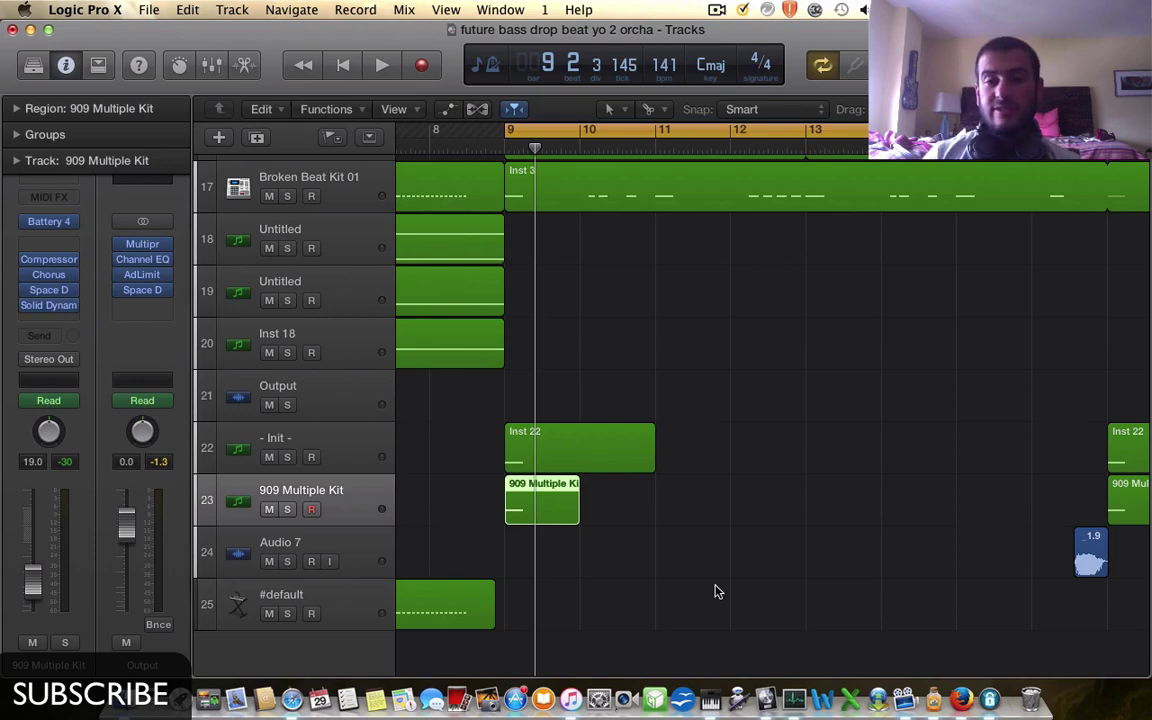
pyautogui.click(758, 546)
# - Extend the cycle range from bar 9 to the end of the drop at bar 25
pyautogui.scroll(8, 758, 546)
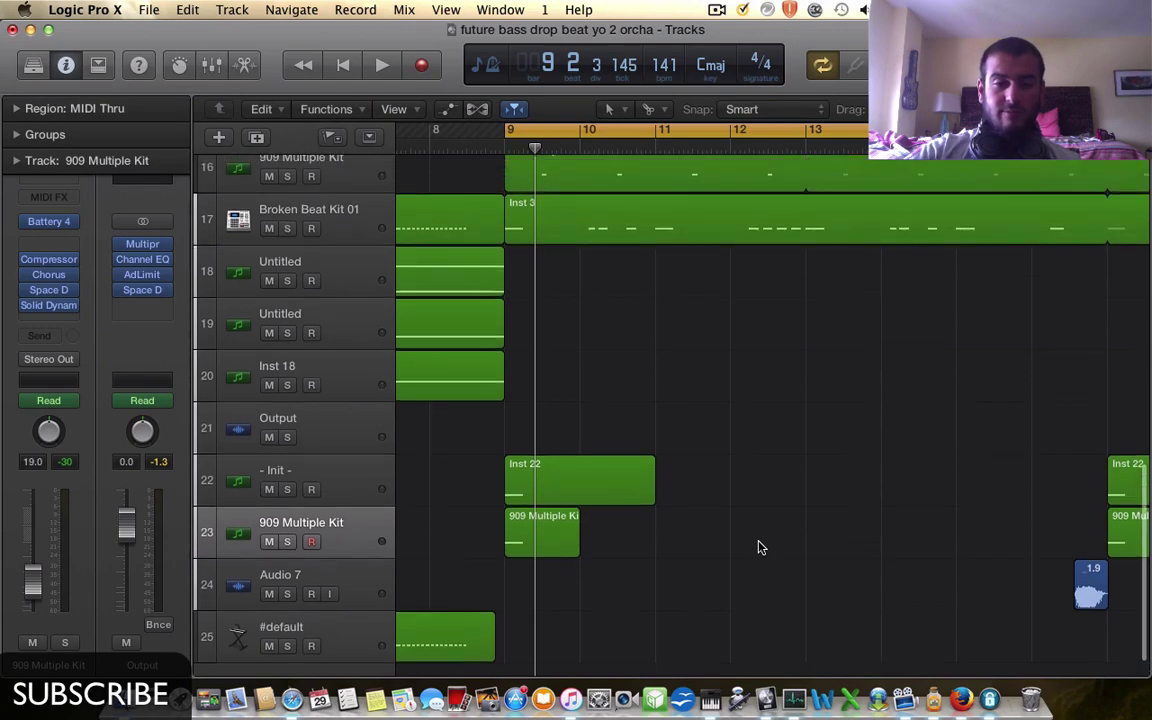
pyautogui.scroll(-4, 758, 546)
pyautogui.scroll(1, 758, 546)
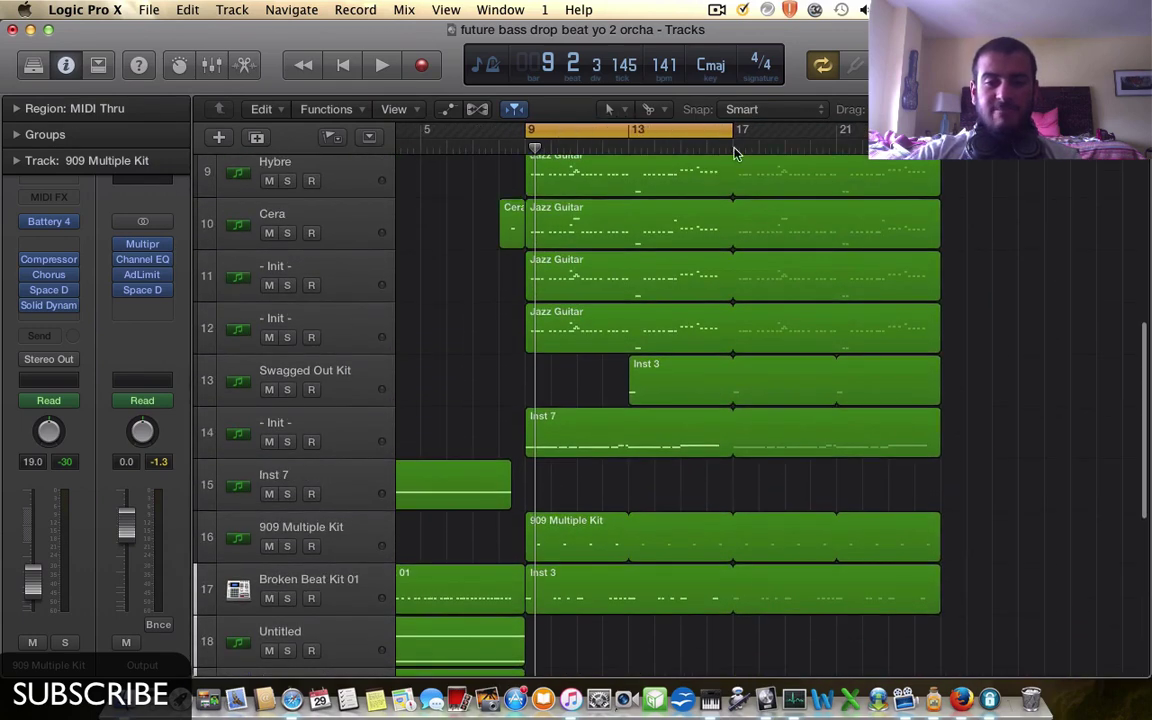
pyautogui.moveTo(730, 131); pyautogui.dragTo(940, 158)
pyautogui.scroll(-8, 856, 329)
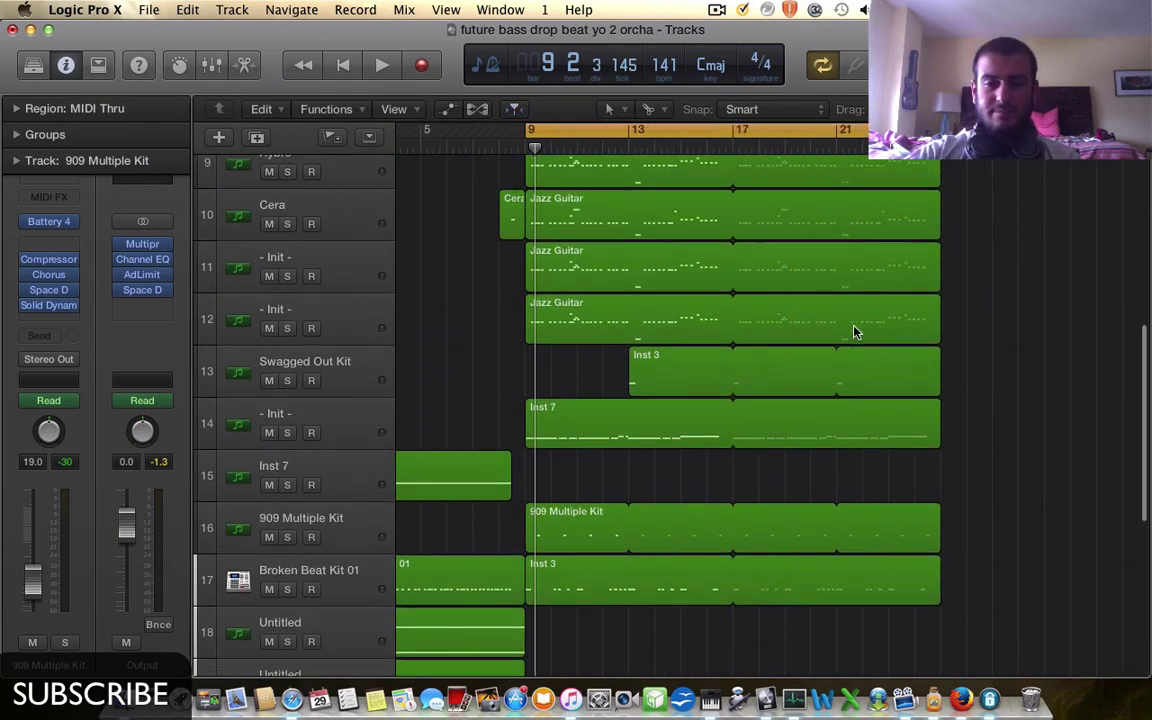
# - Play the full drop from bar 9 into bar 17 and dismiss the system overload alert
pyautogui.press('space')
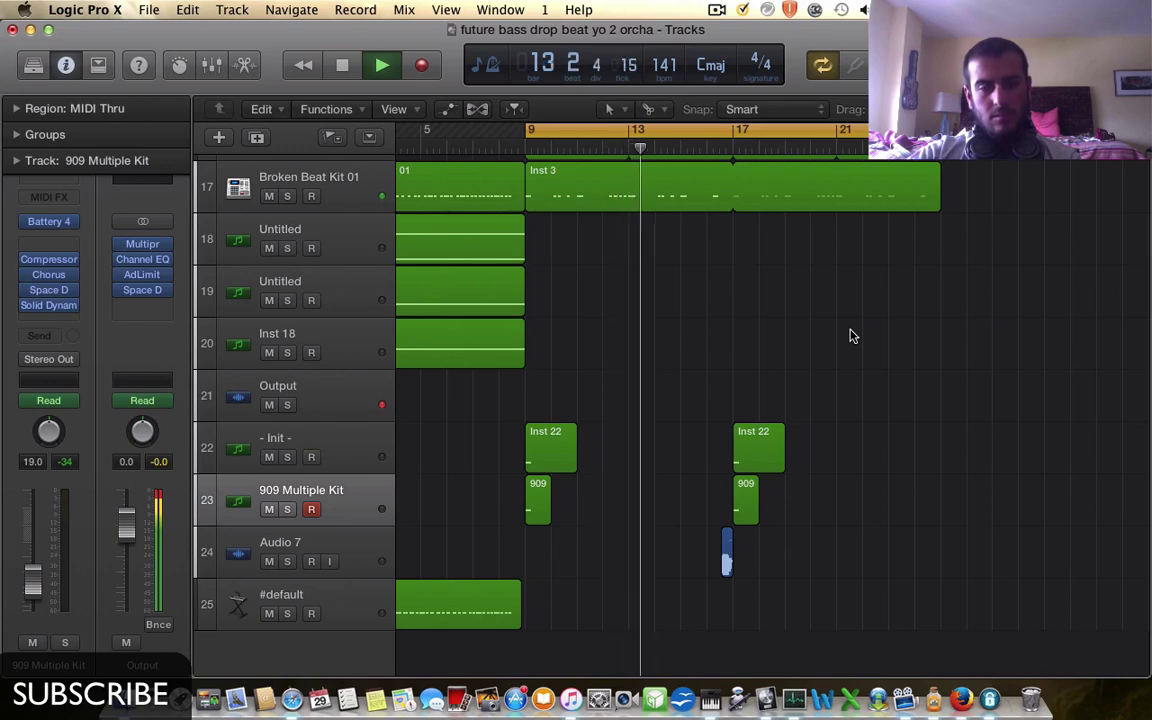
pyautogui.scroll(5, 851, 336)
pyautogui.scroll(-5, 851, 336)
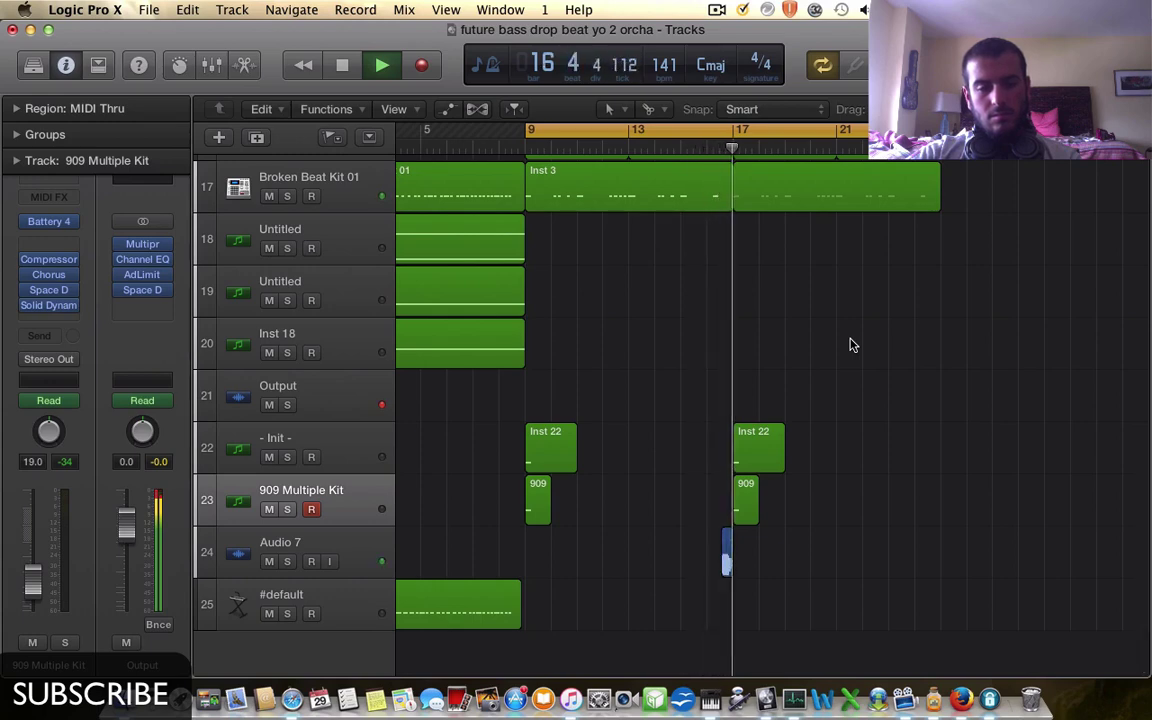
pyautogui.scroll(1, 852, 346)
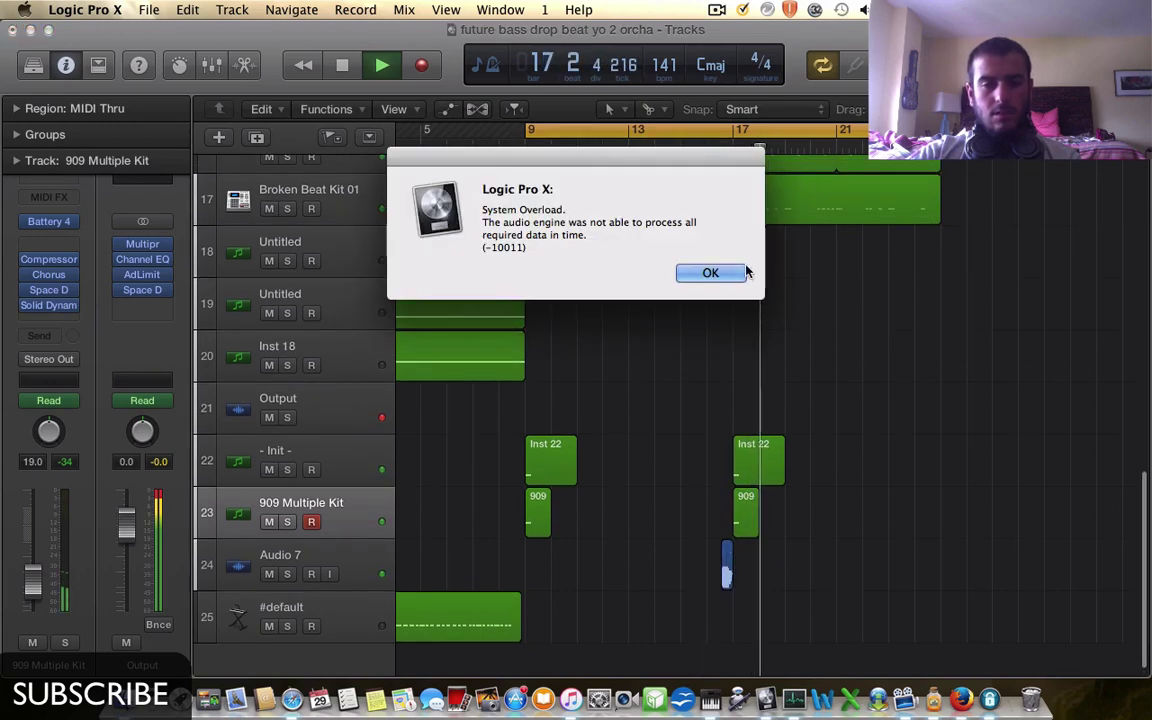
pyautogui.click(714, 276)
# - Look over the whole arrangement from track 1 to track 25, before and after the playhead at bar 17
pyautogui.scroll(3, 712, 284)
pyautogui.hscroll(-5, 712, 284)
pyautogui.scroll(10, 712, 284)
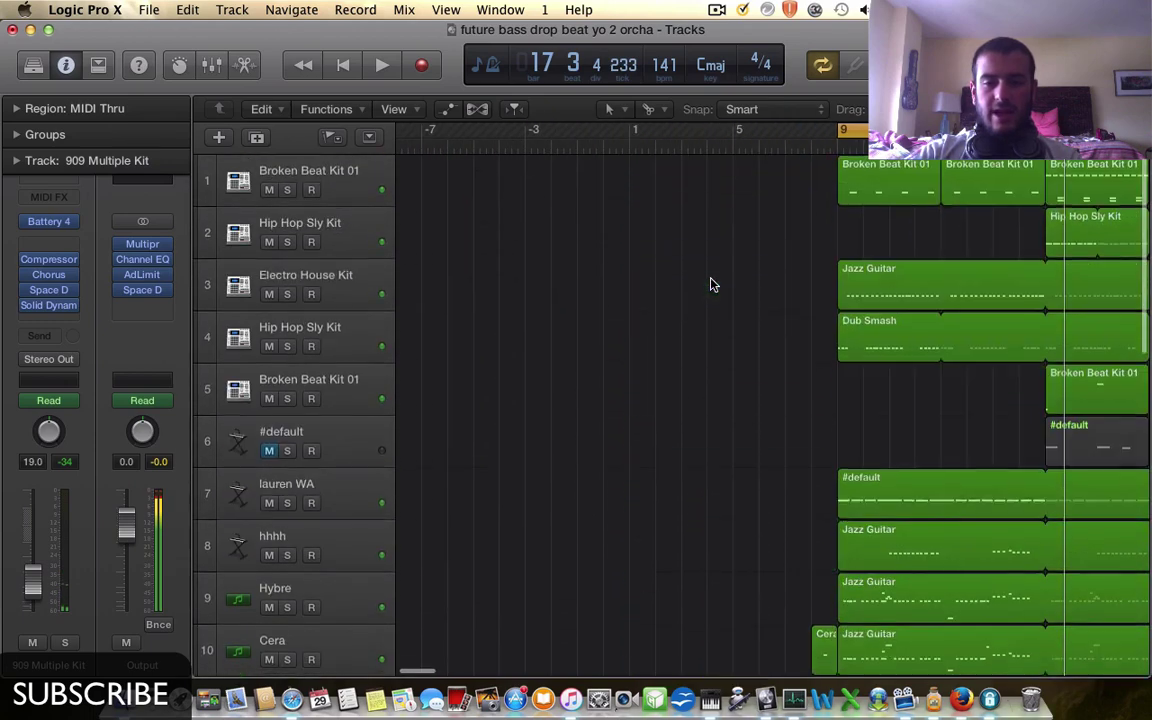
pyautogui.hscroll(5, 712, 284)
pyautogui.scroll(-15, 712, 284)
pyautogui.scroll(15, 712, 285)
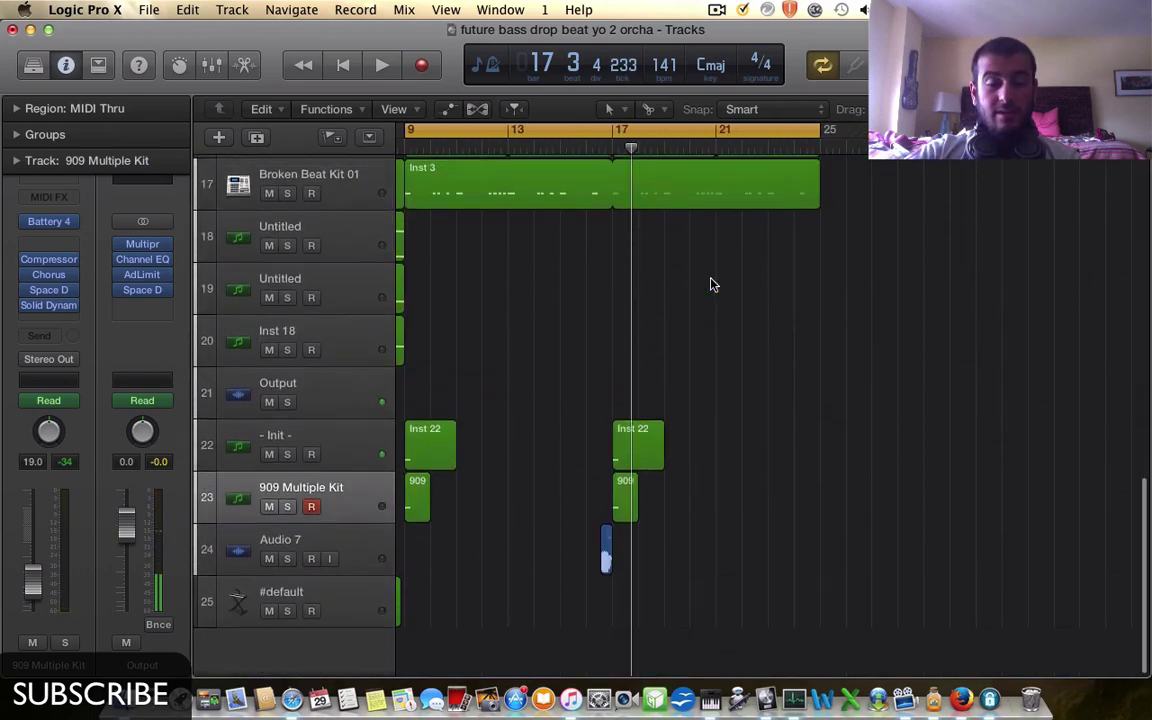
pyautogui.hscroll(-2, 712, 285)
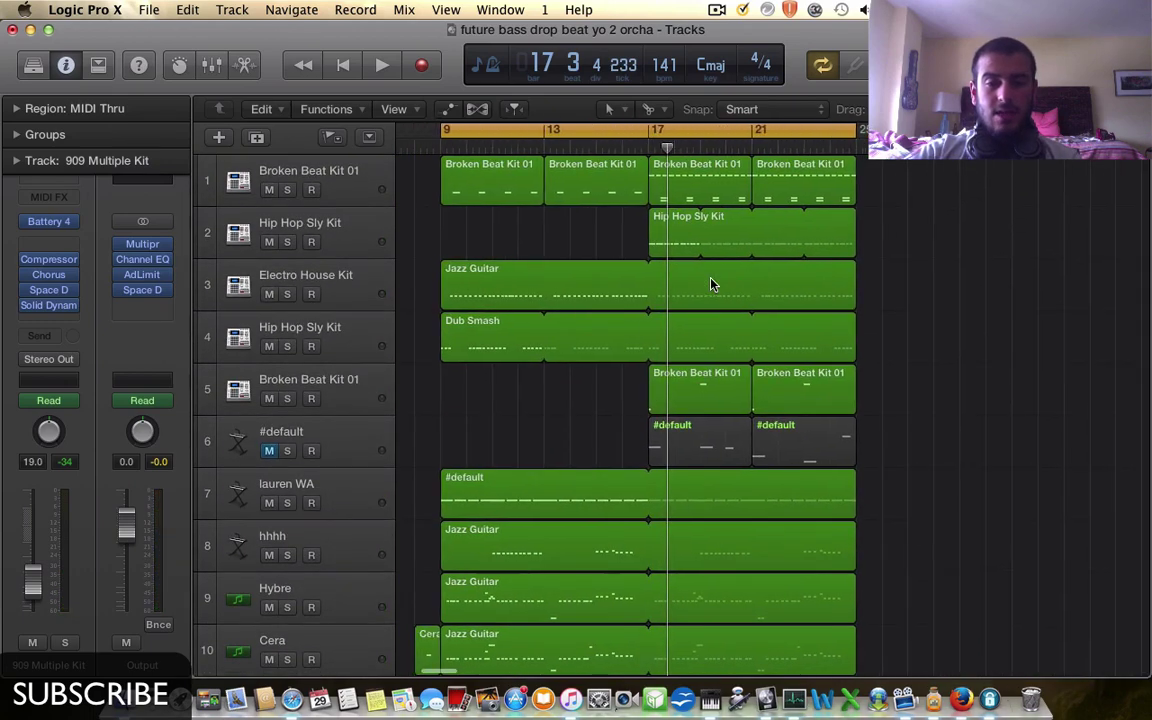
# - Set the cycle range to span bars 13 to 25
pyautogui.scroll(-3, 712, 285)
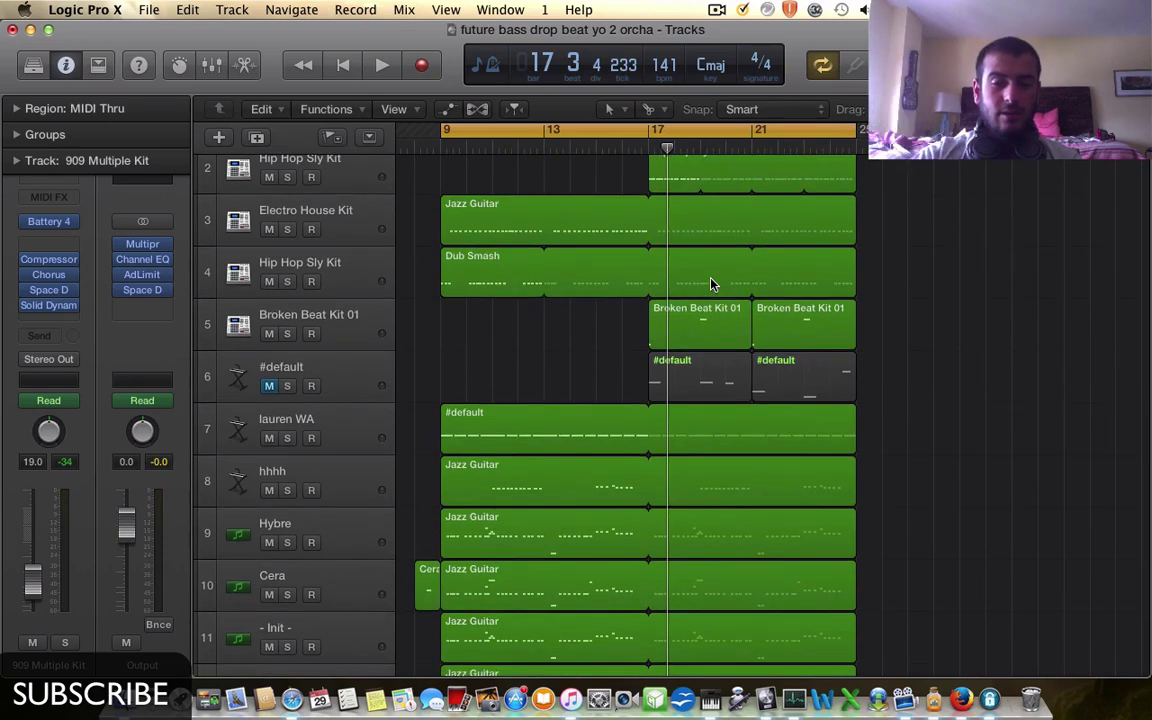
pyautogui.scroll(-3, 712, 285)
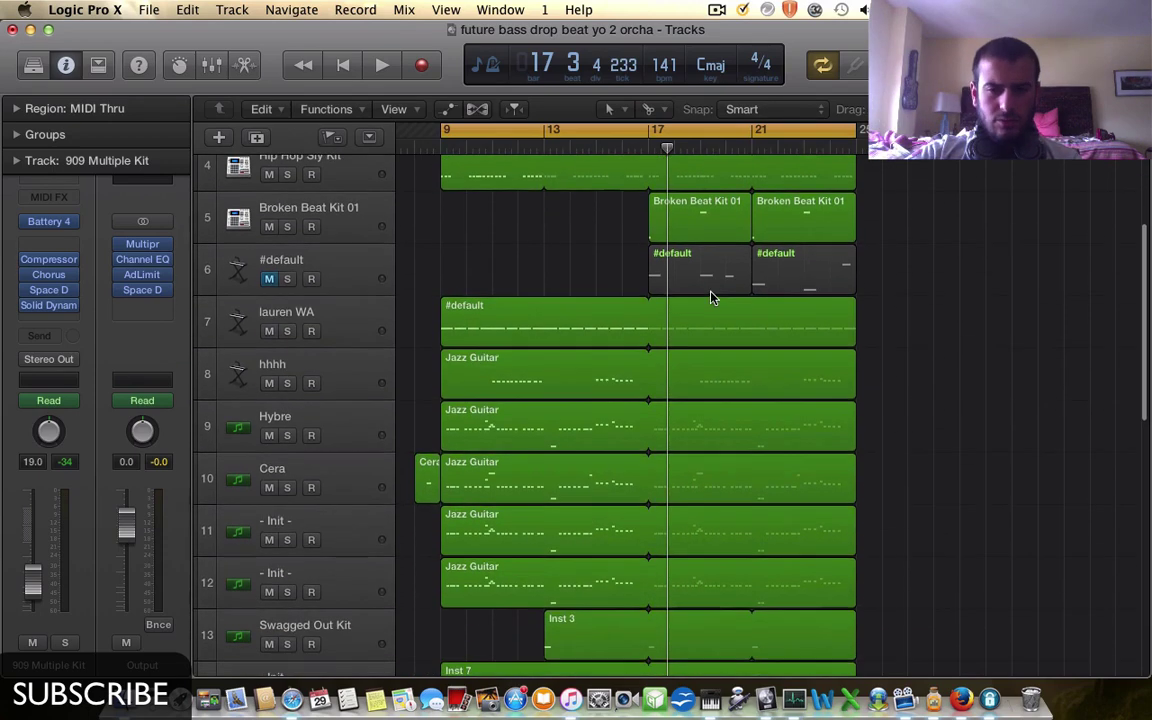
pyautogui.scroll(-8, 706, 284)
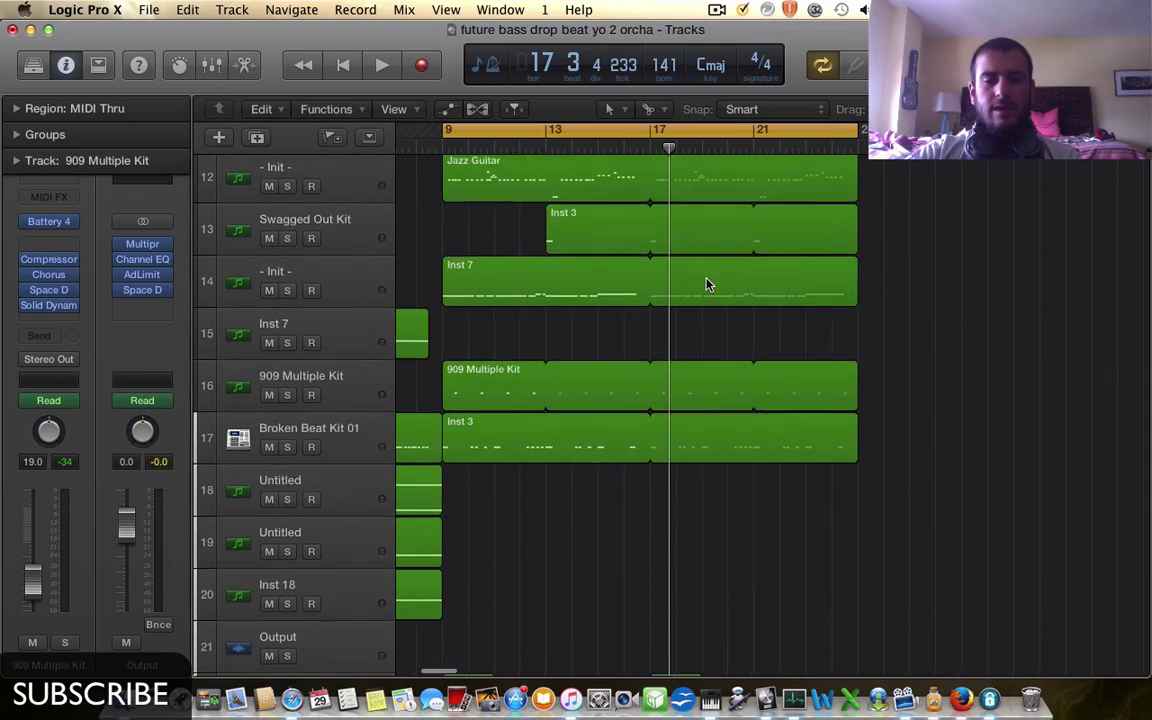
pyautogui.moveTo(544, 133); pyautogui.dragTo(858, 135)
pyautogui.scroll(10, 795, 203)
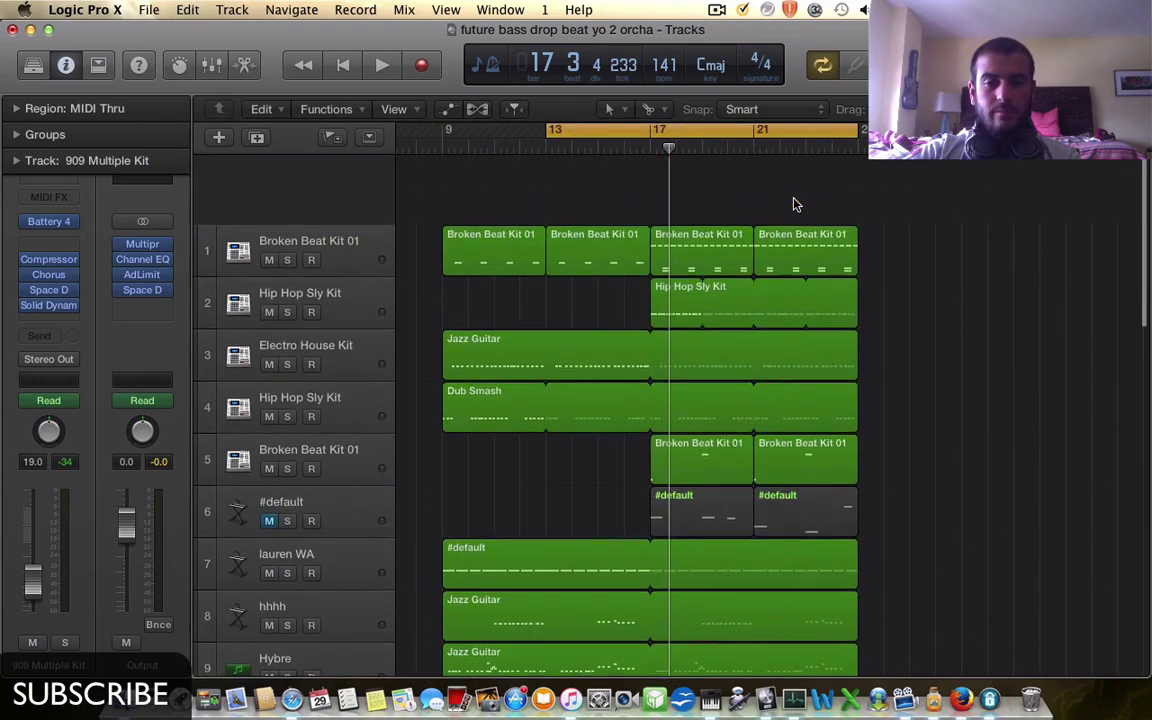
# - Examine the drop's layers across all tracks and the intro regions on tracks 15 to 20 between bars 1 and 9
pyautogui.scroll(-12, 795, 203)
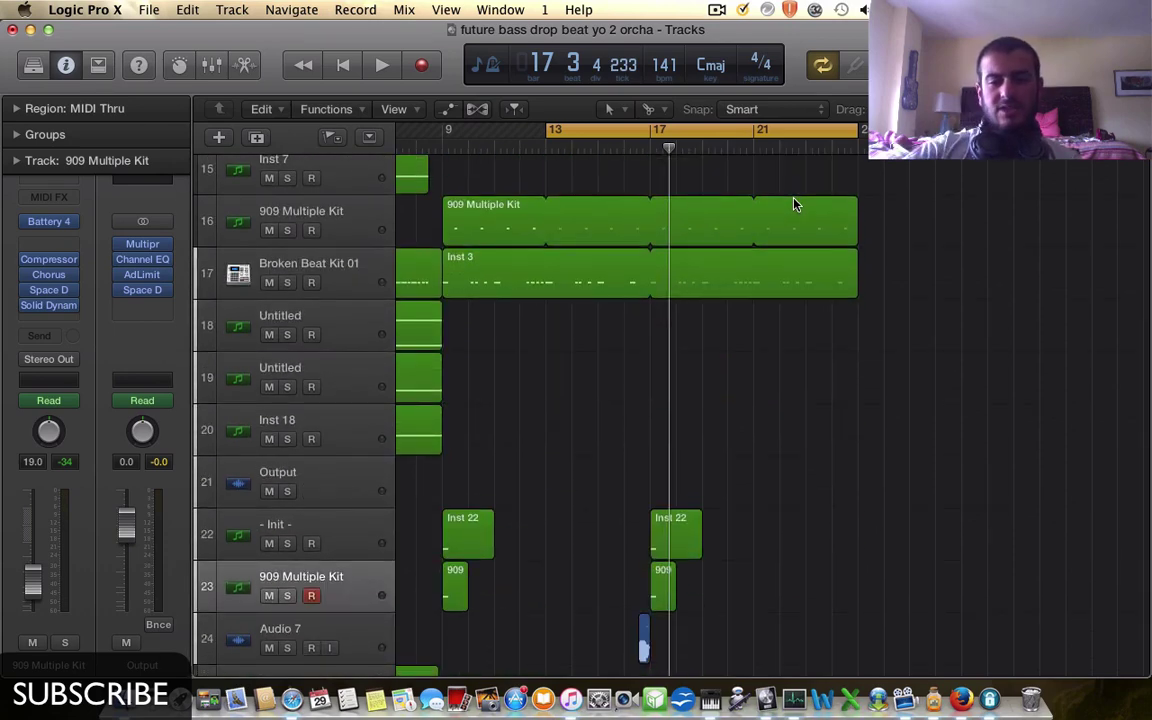
pyautogui.scroll(6, 795, 203)
pyautogui.scroll(1, 830, 340)
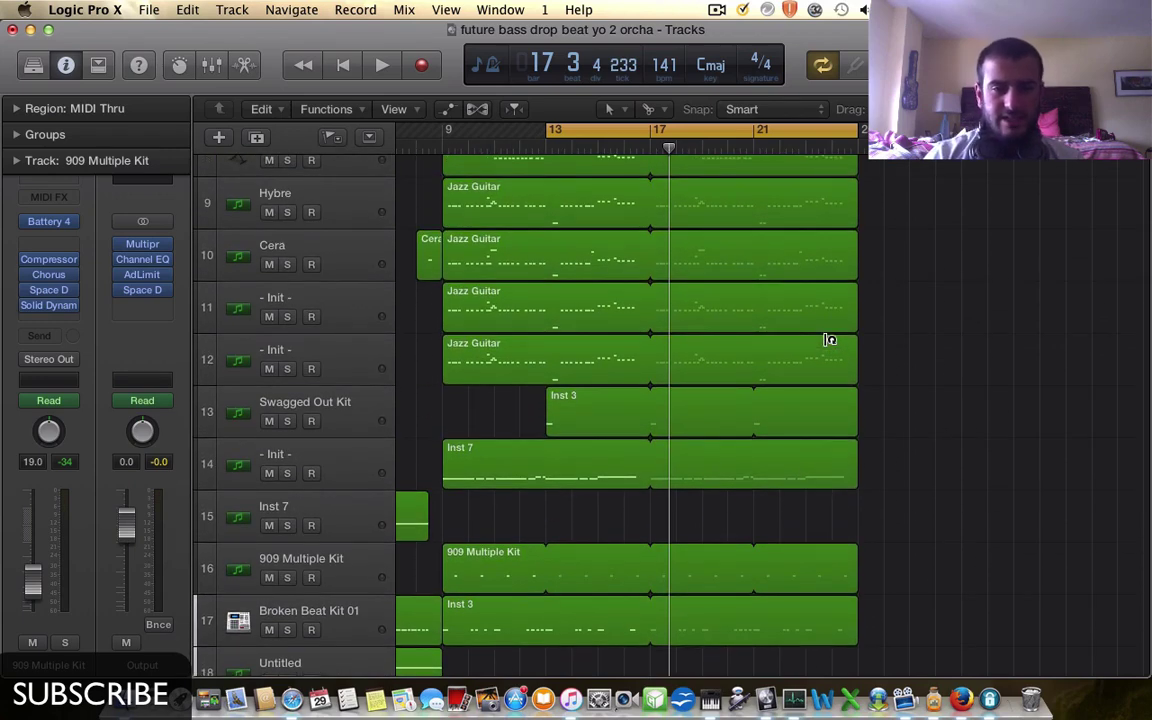
pyautogui.scroll(8, 830, 340)
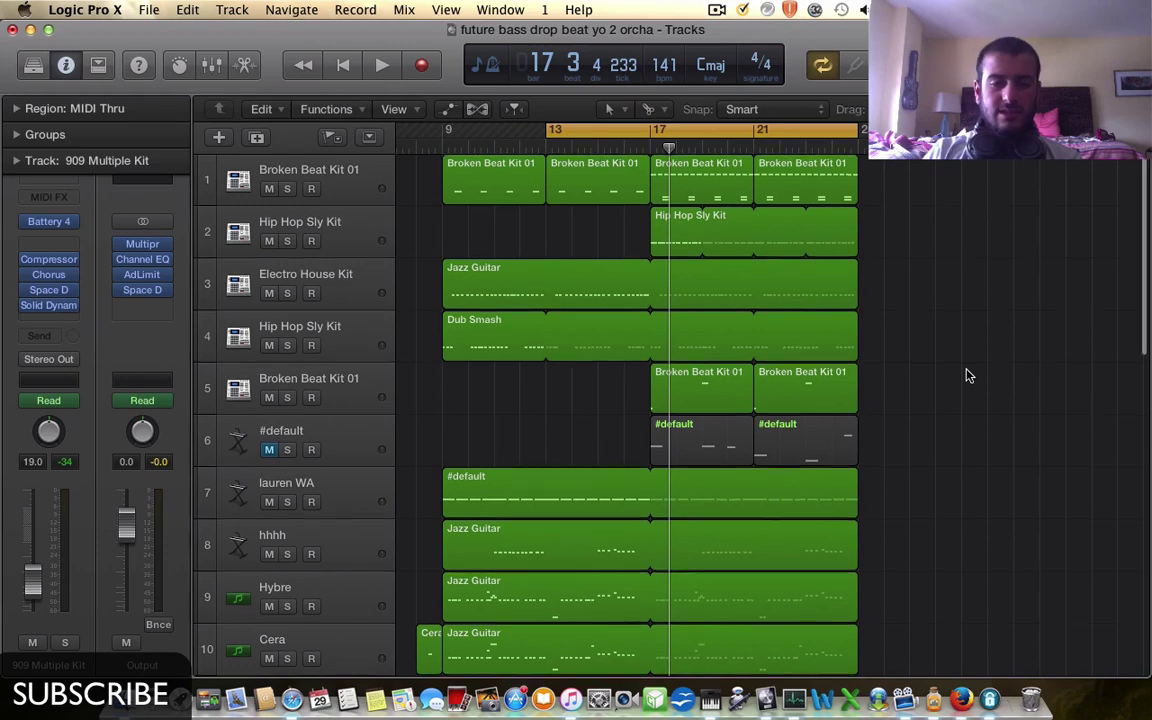
pyautogui.scroll(-15, 967, 375)
pyautogui.scroll(5, 967, 375)
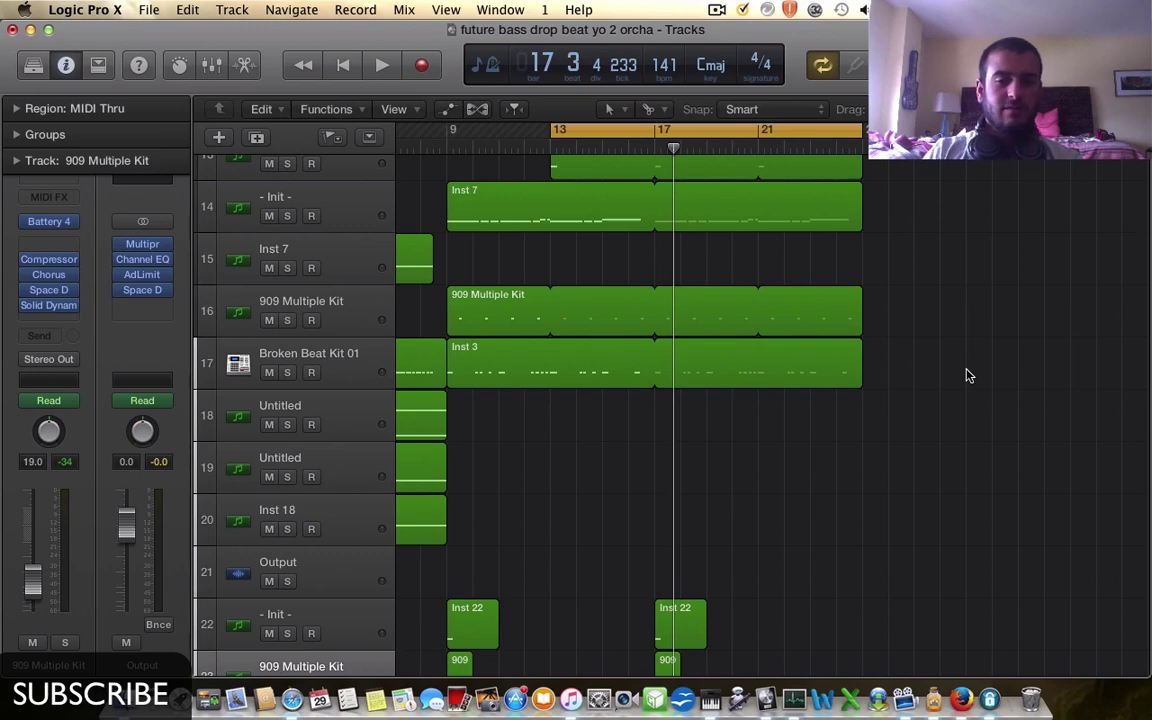
pyautogui.hscroll(-10, 967, 375)
pyautogui.hscroll(1, 967, 375)
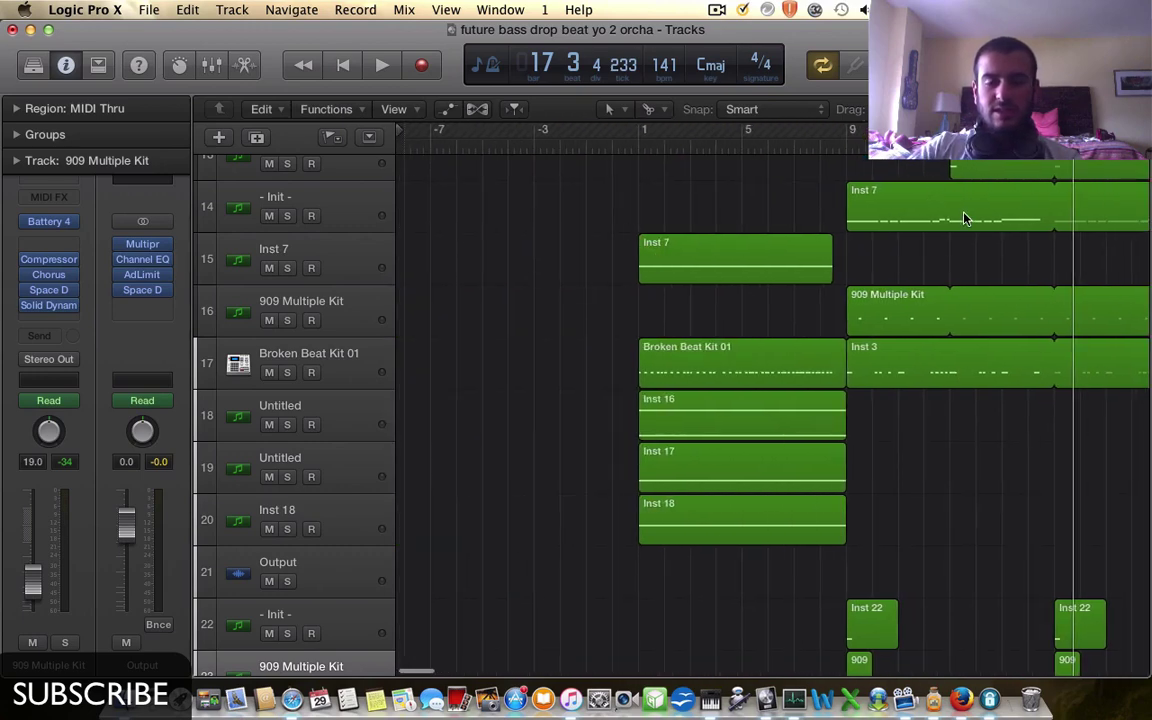
# - Examine the drop's layers on tracks 1 to 19 from bar 9 to the end of the arrangement
pyautogui.hscroll(6, 965, 218)
pyautogui.scroll(12, 965, 218)
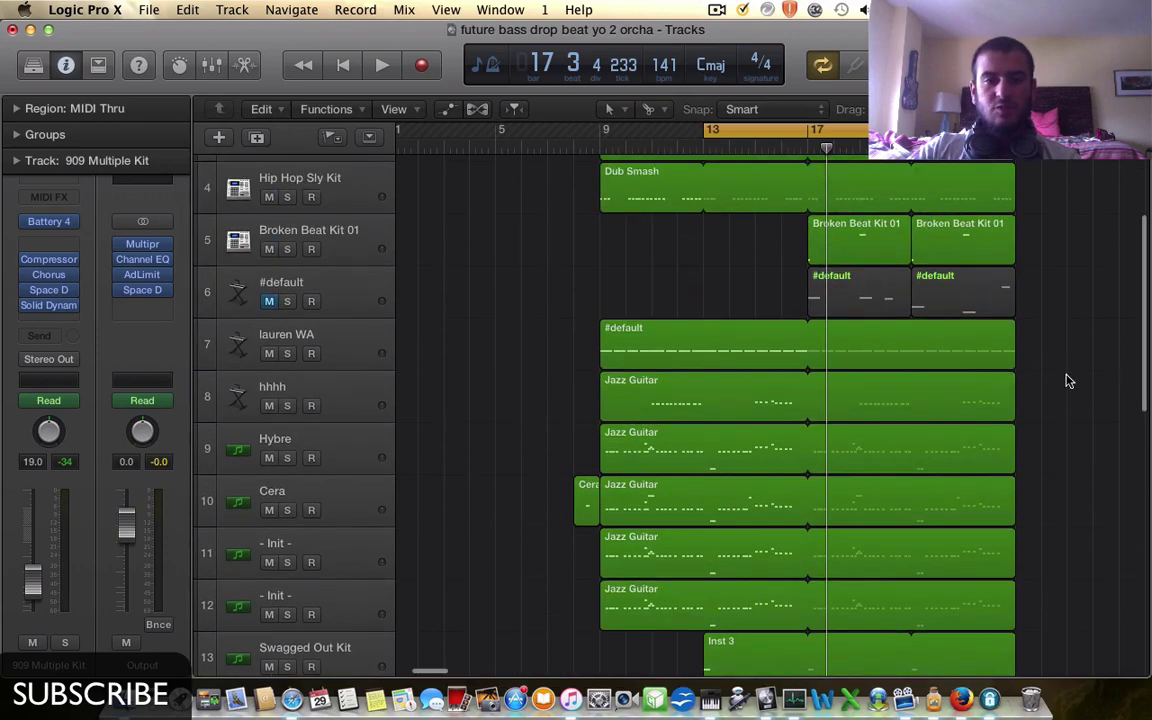
pyautogui.scroll(-5, 1067, 381)
pyautogui.scroll(5, 1068, 400)
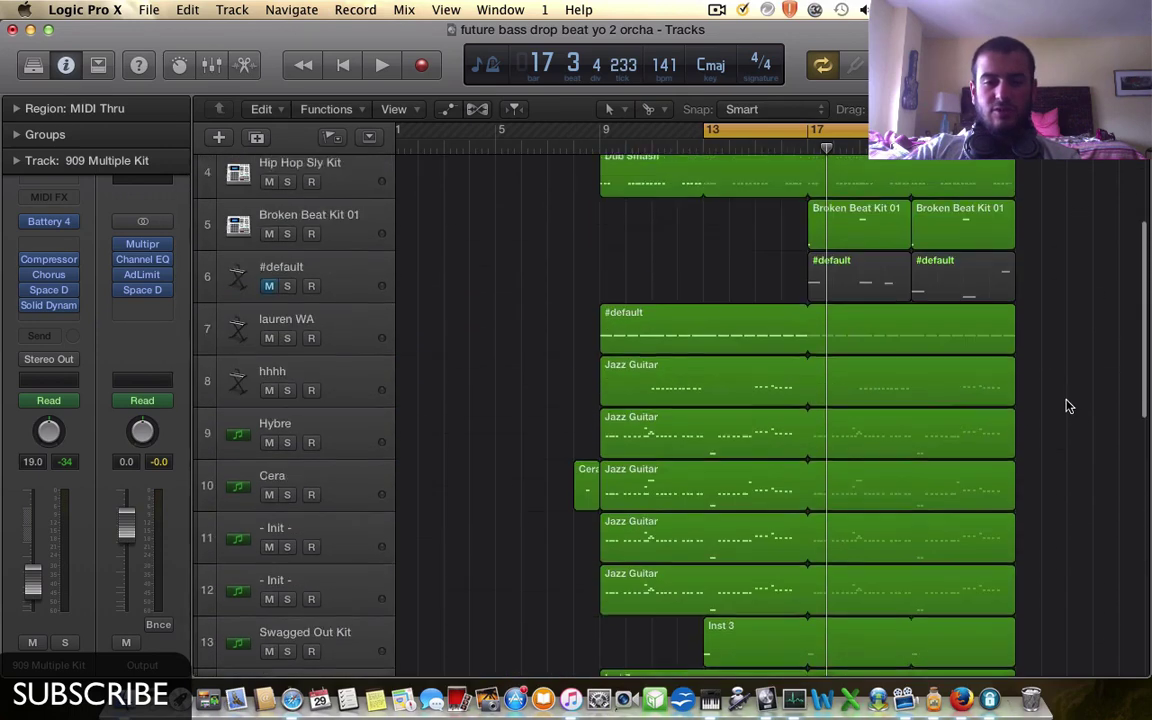
pyautogui.scroll(2, 1067, 405)
pyautogui.hscroll(2, 1067, 405)
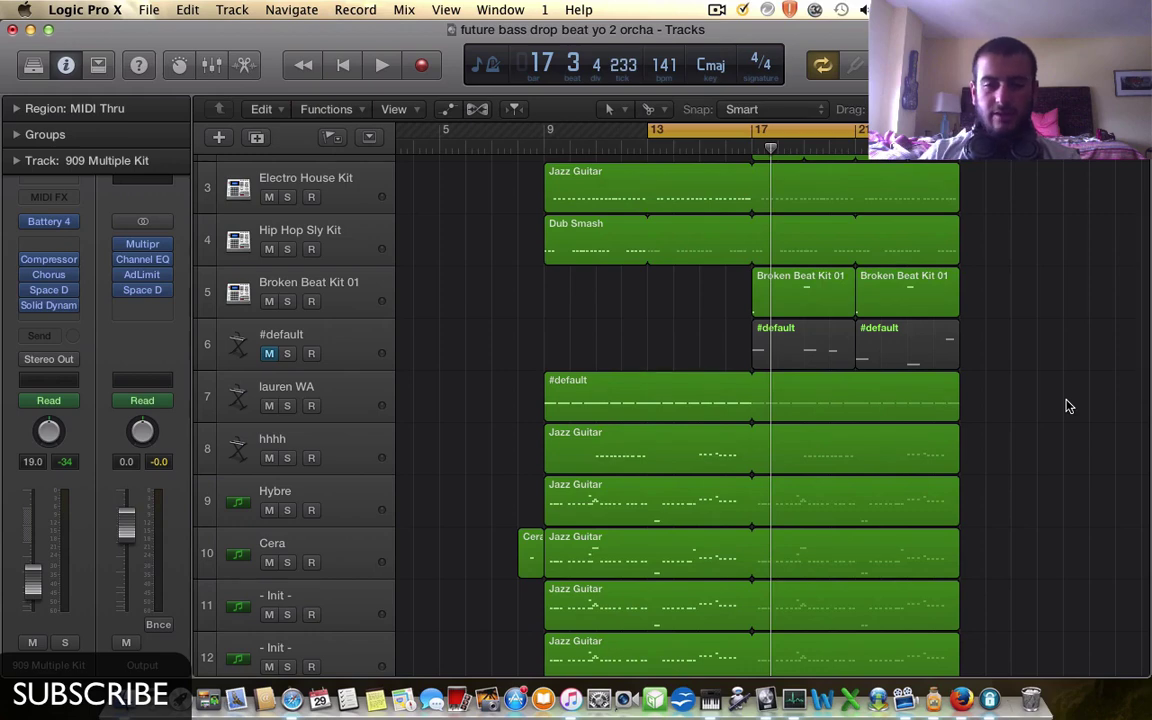
pyautogui.scroll(3, 1067, 405)
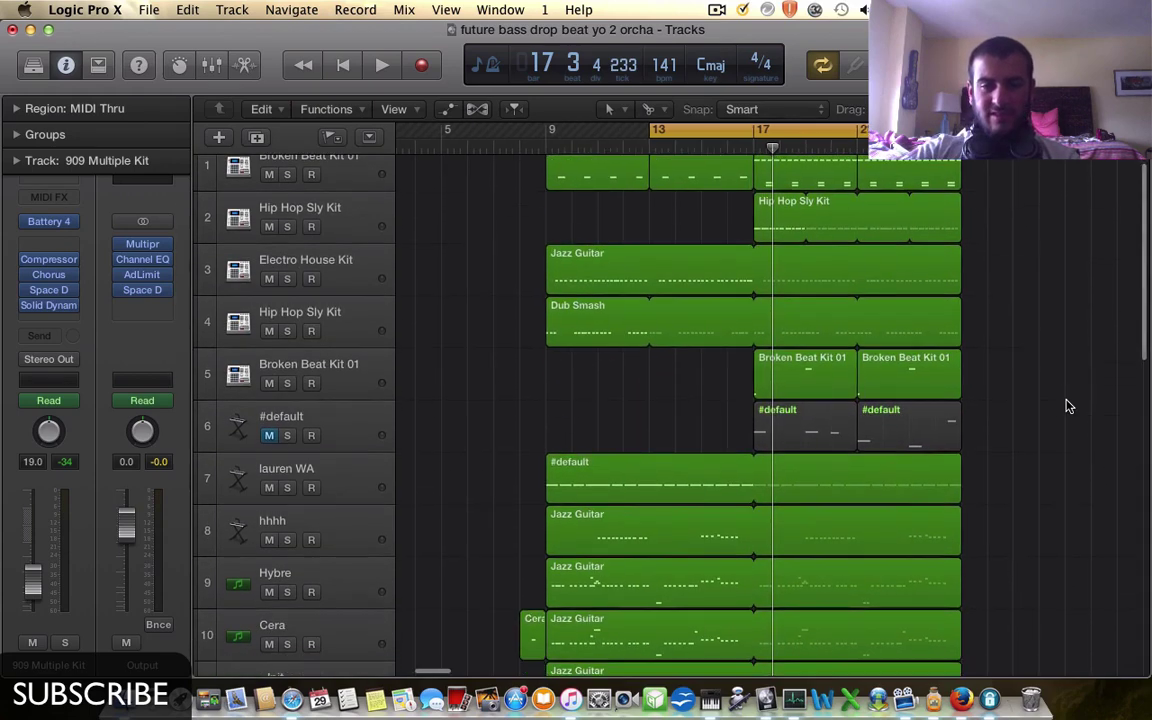
pyautogui.scroll(-5, 1067, 405)
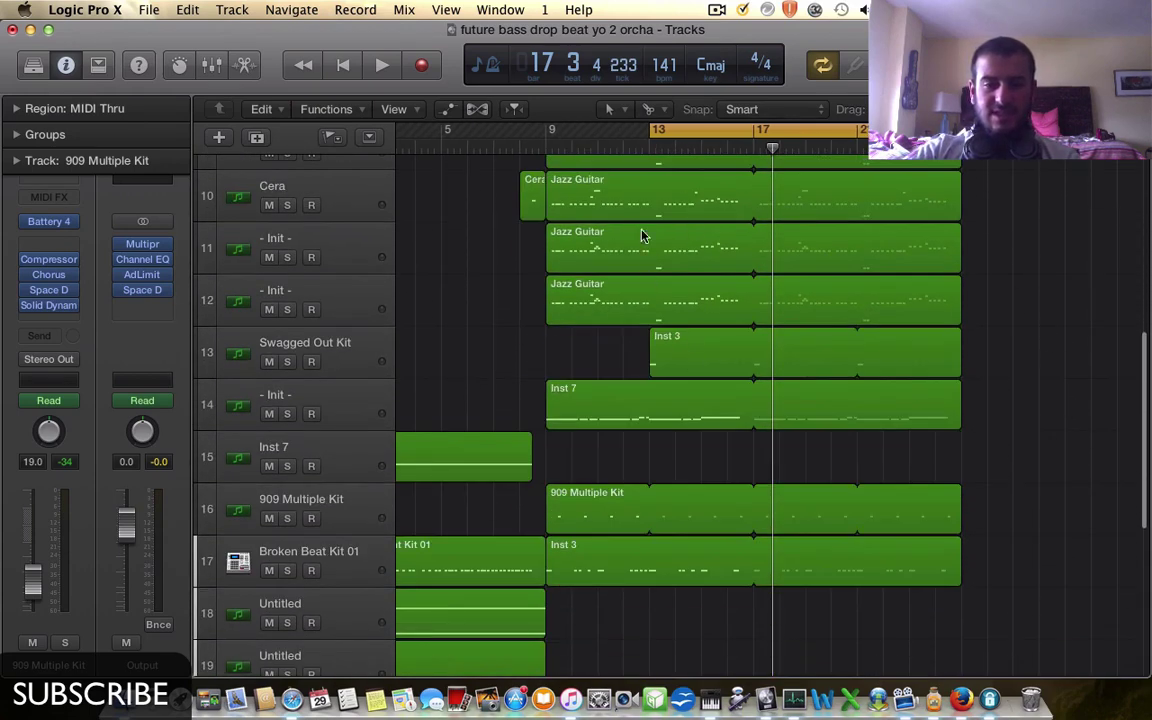
pyautogui.scroll(5, 800, 400)
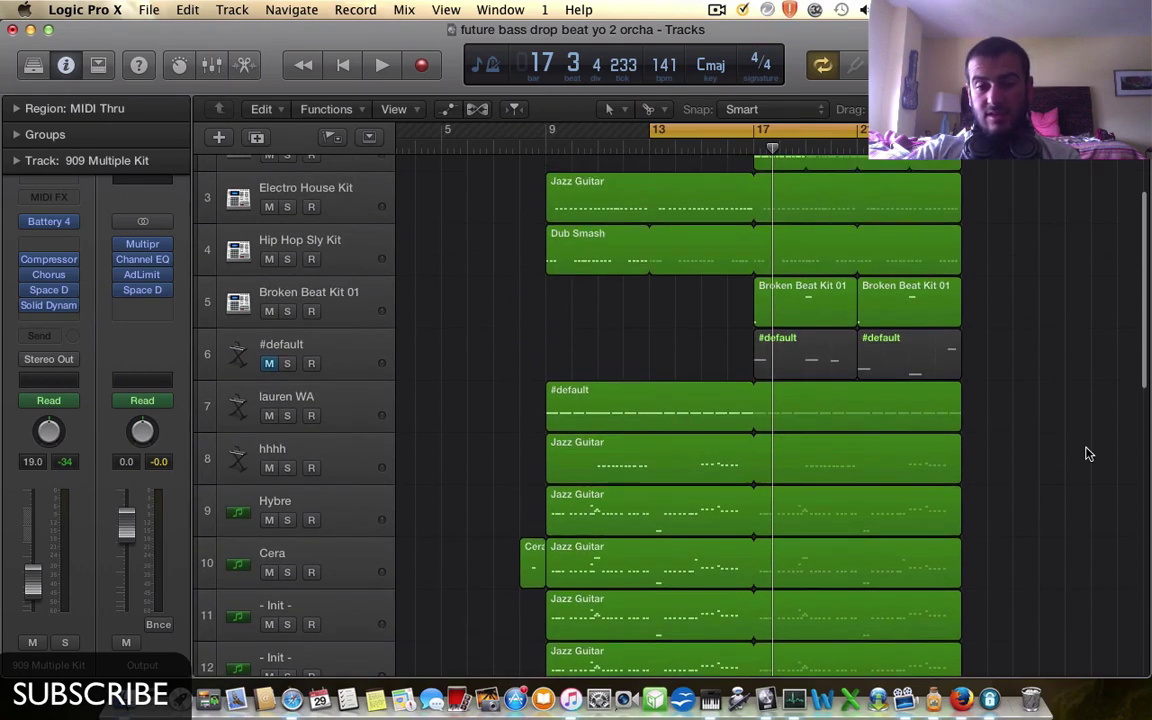
# - Extend the start of the cycle range back to bar 9 and look over the tracks it covers
pyautogui.moveTo(650, 131); pyautogui.dragTo(548, 131)
pyautogui.scroll(-10, 485, 458)
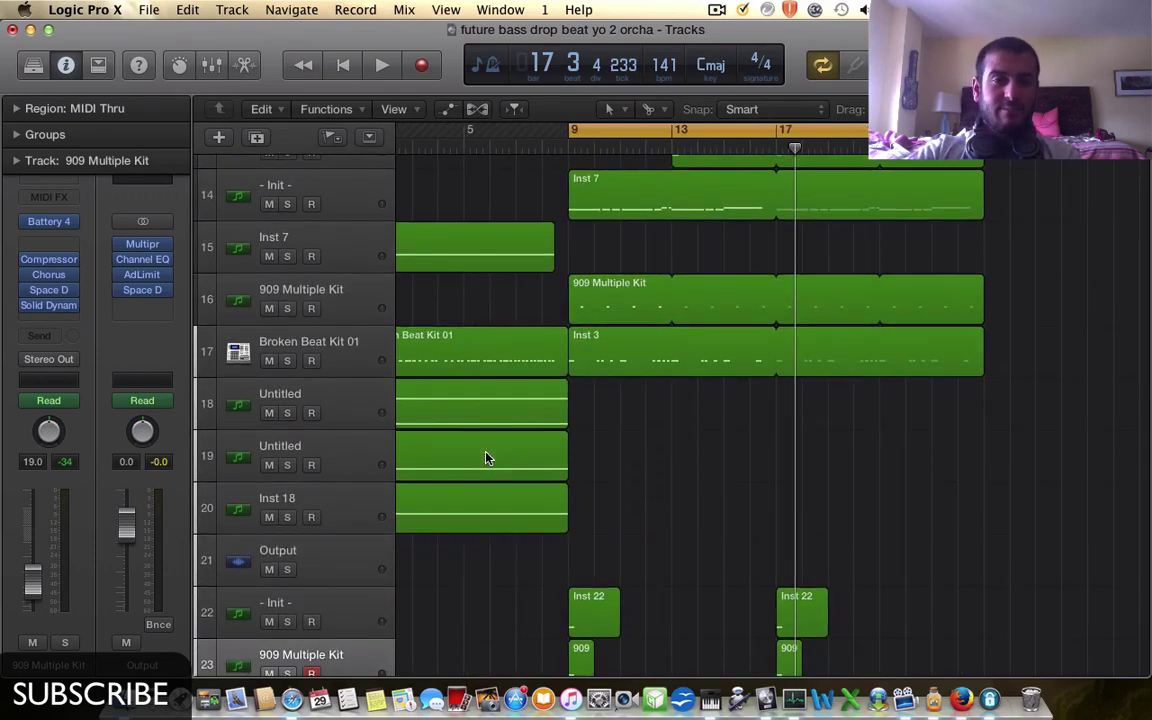
pyautogui.scroll(4, 743, 481)
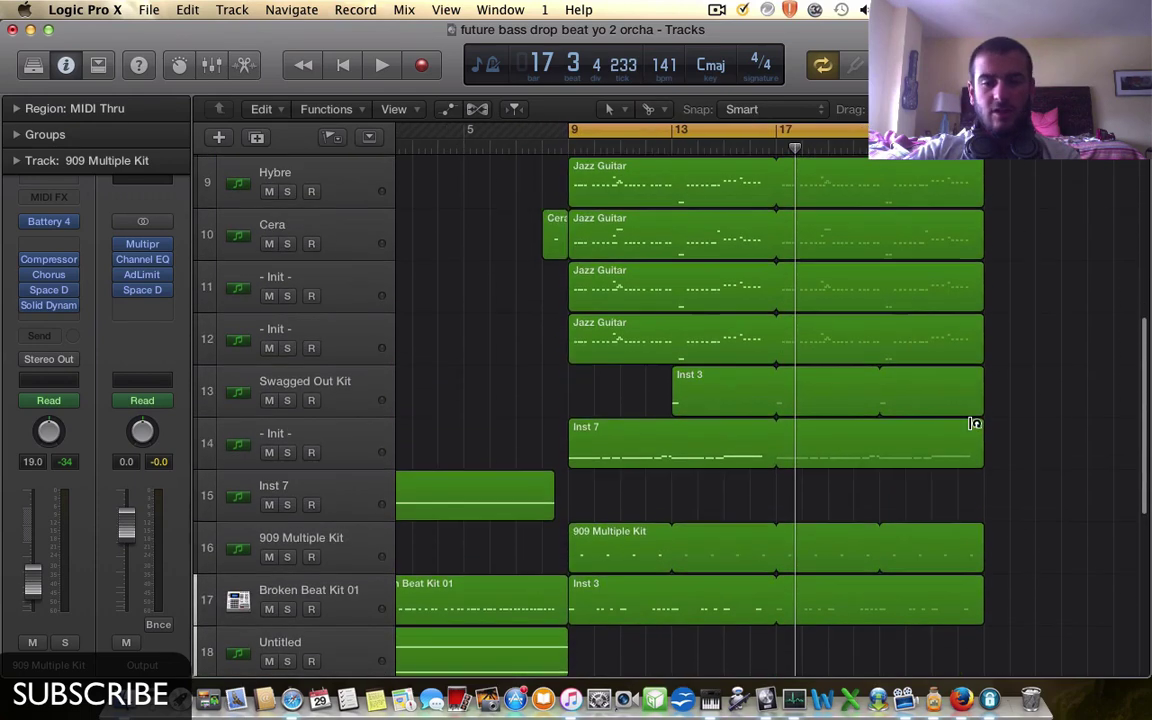
pyautogui.scroll(4, 1030, 405)
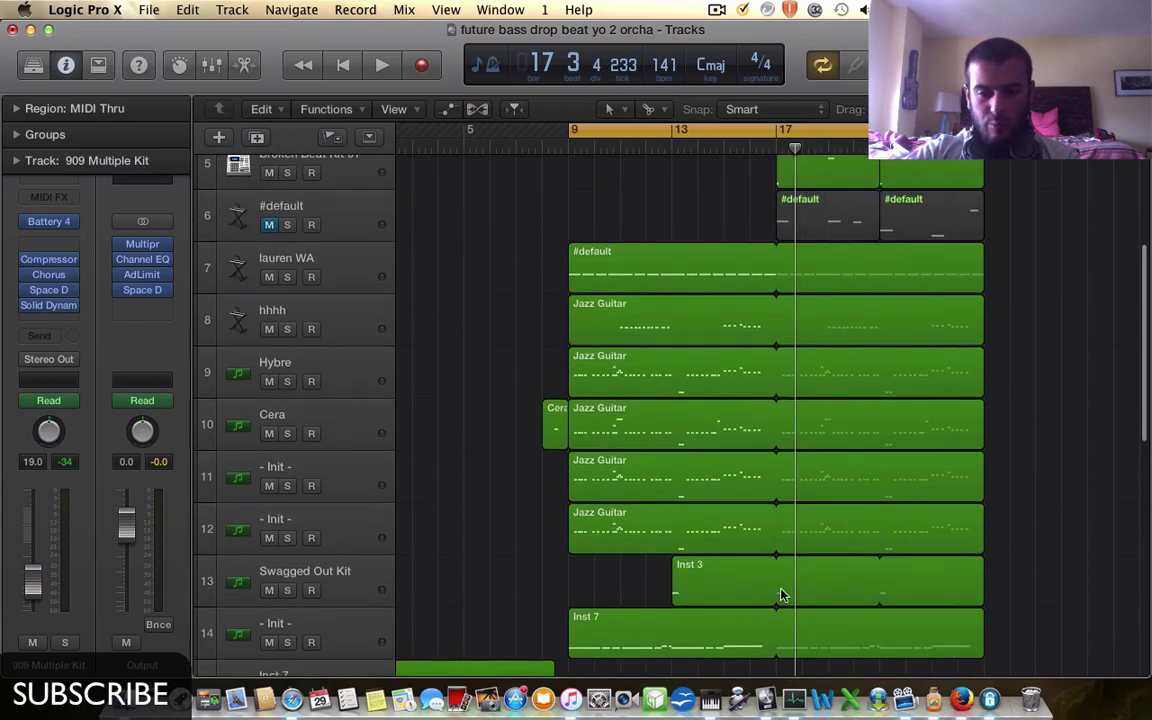
pyautogui.scroll(-8, 782, 594)
pyautogui.scroll(3, 949, 573)
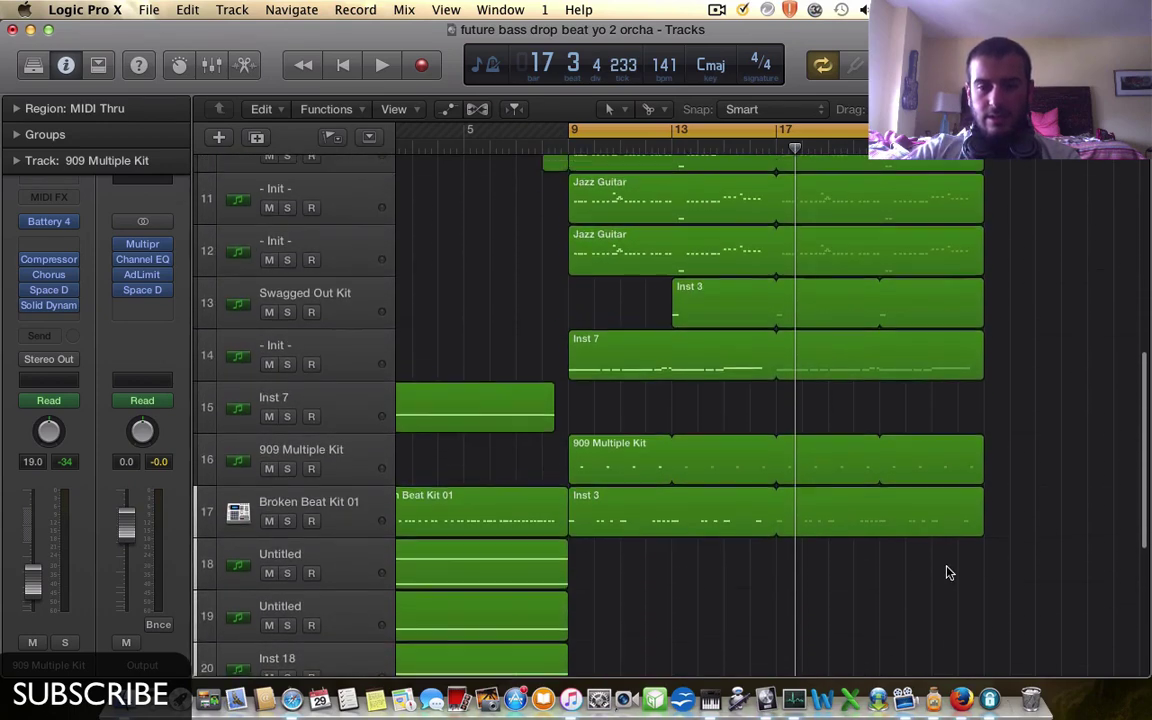
pyautogui.scroll(9, 949, 573)
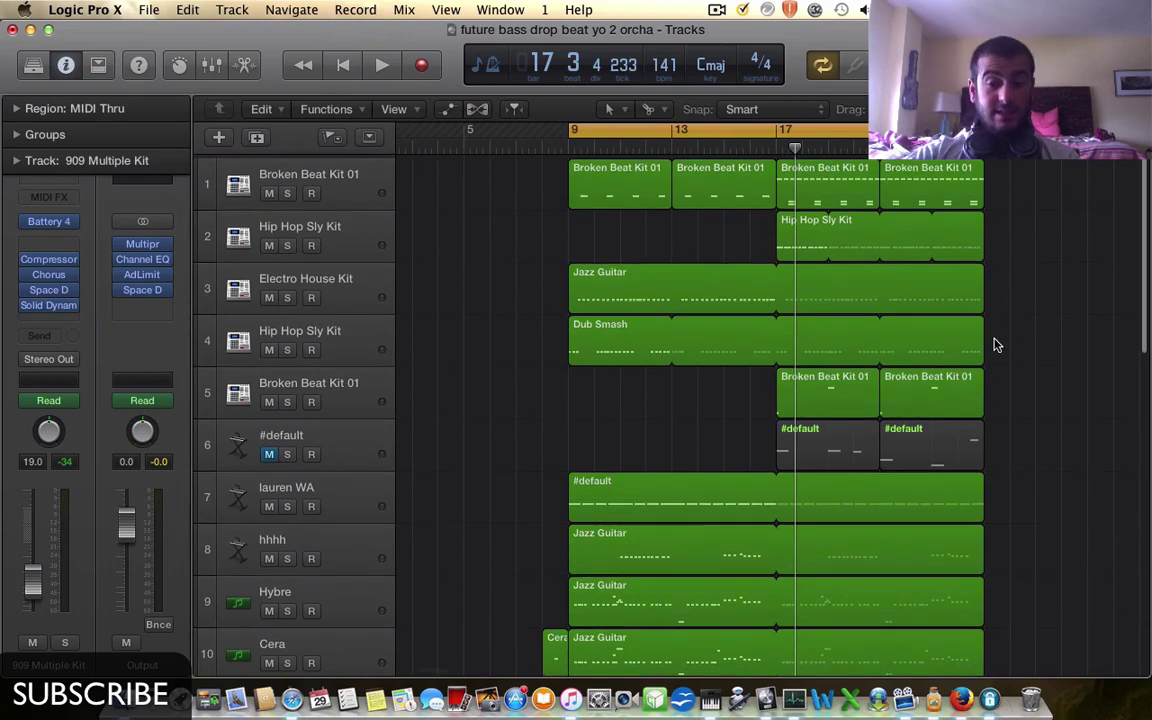
# - Set the cycle range to the eight bars from bar 17 to bar 25
pyautogui.moveTo(771, 128); pyautogui.dragTo(985, 130)
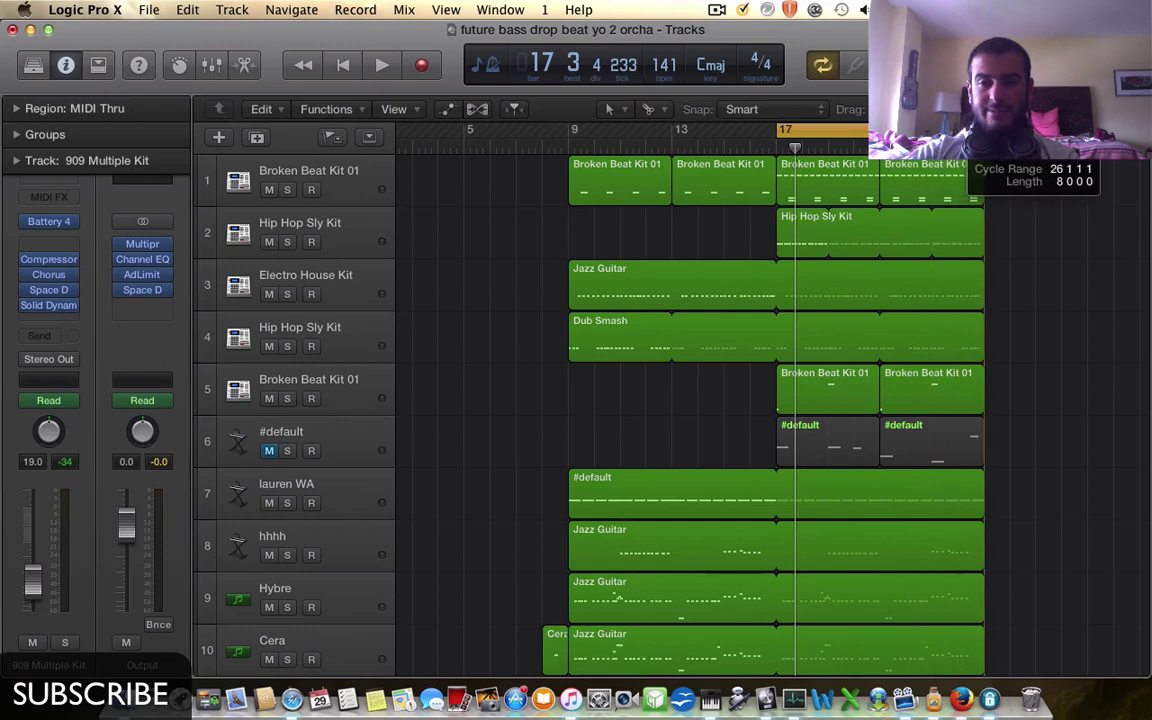
pyautogui.scroll(-9, 1040, 371)
pyautogui.scroll(-3, 1040, 371)
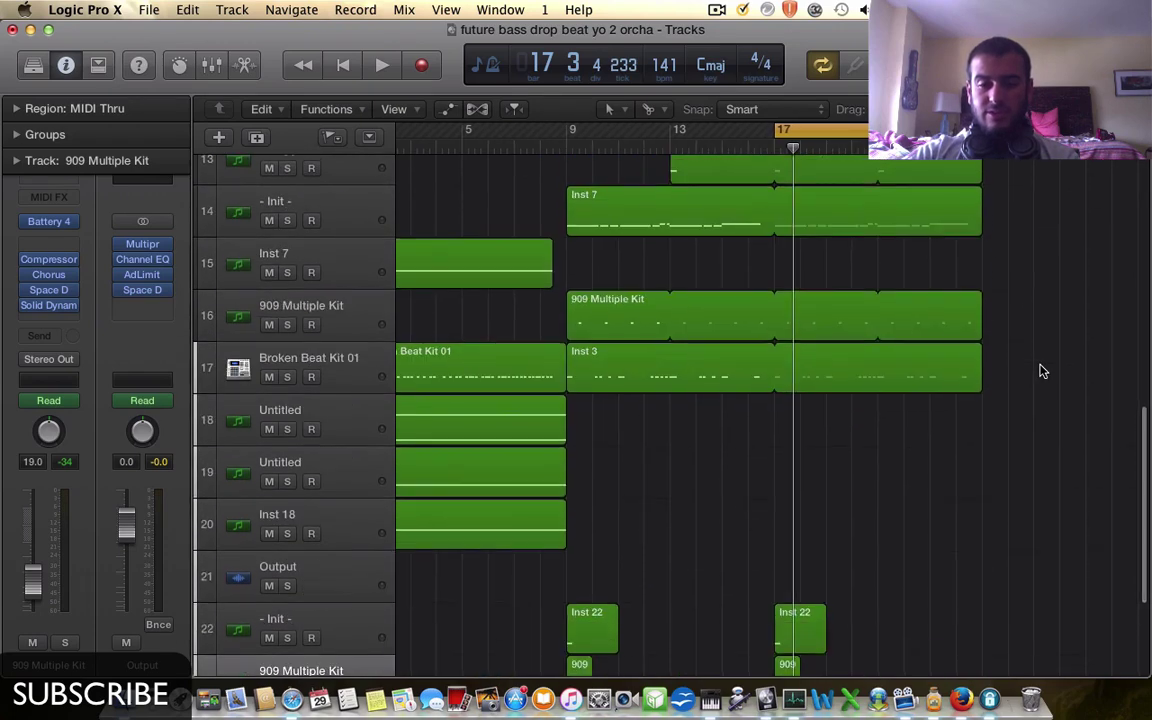
pyautogui.scroll(10, 1040, 371)
pyautogui.scroll(-1, 1040, 371)
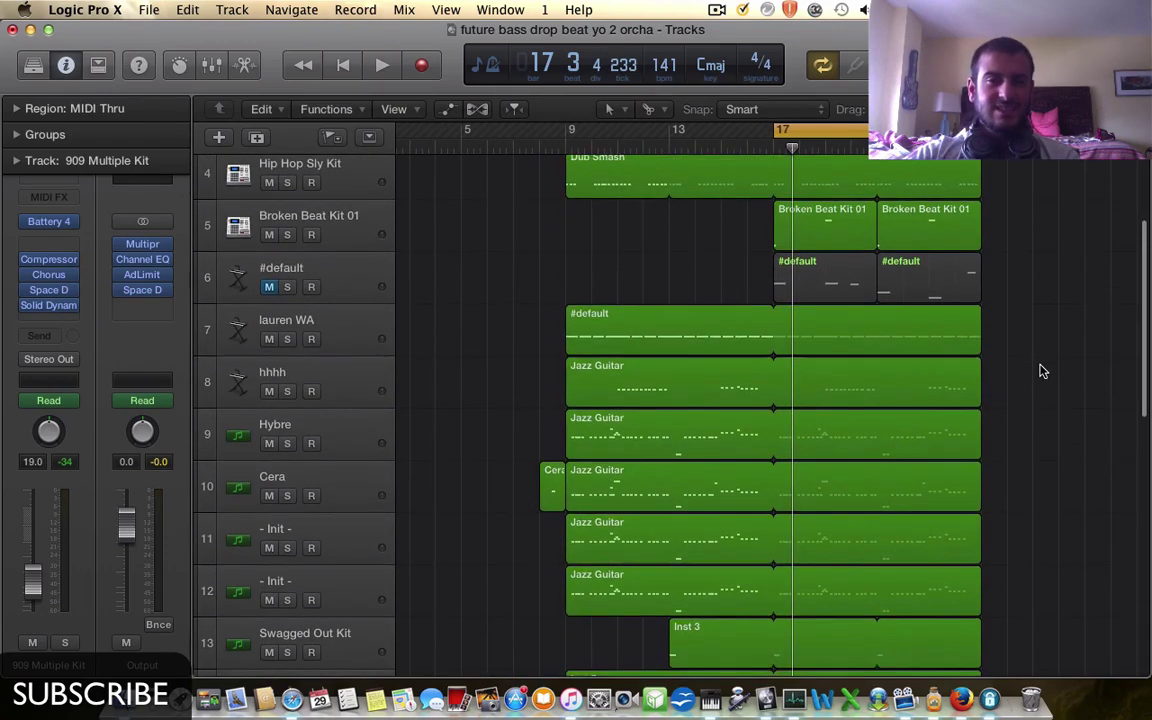
# - Examine the second half of the drop from bar 17 onward across the kit, lead, bass and impact tracks
pyautogui.scroll(-11, 1040, 371)
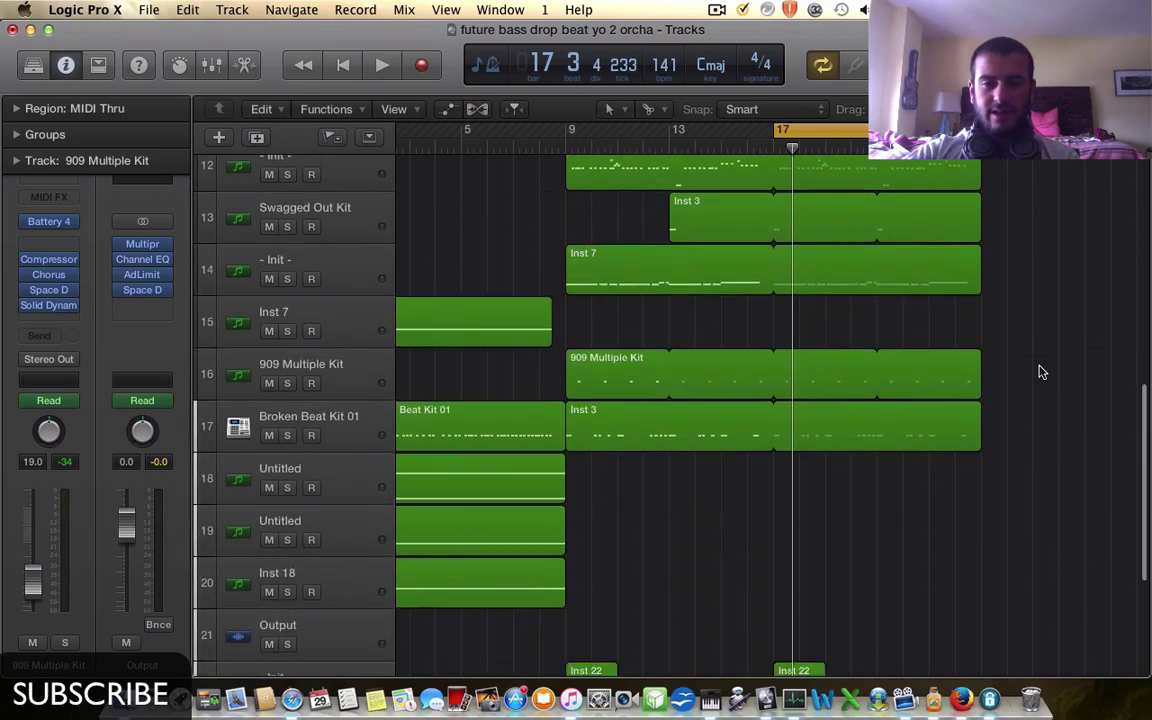
pyautogui.scroll(-1, 1040, 372)
pyautogui.scroll(1, 1040, 372)
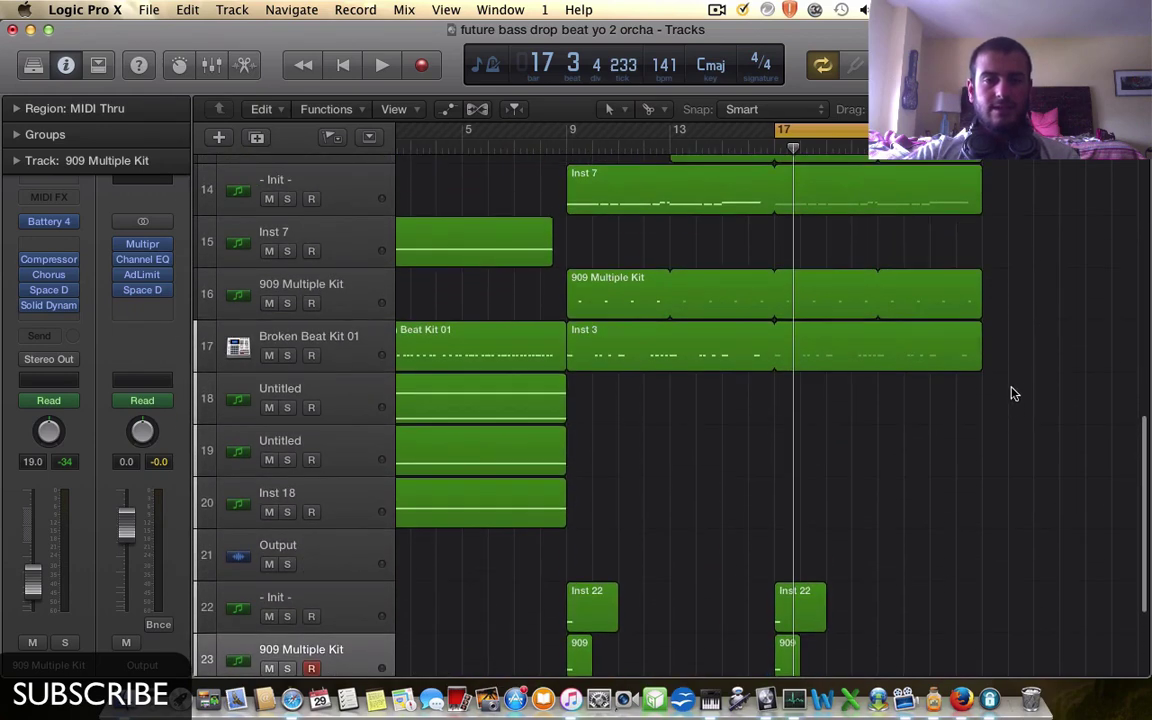
pyautogui.scroll(-3, 1024, 538)
pyautogui.scroll(4, 962, 347)
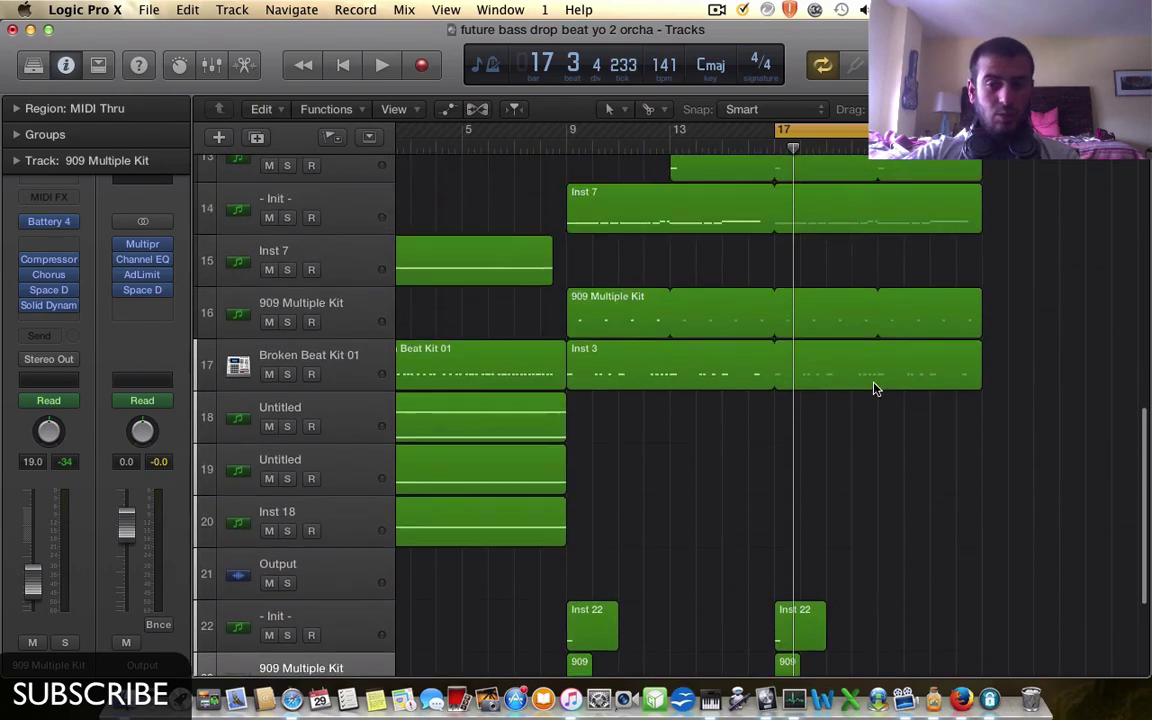
pyautogui.scroll(12, 1073, 352)
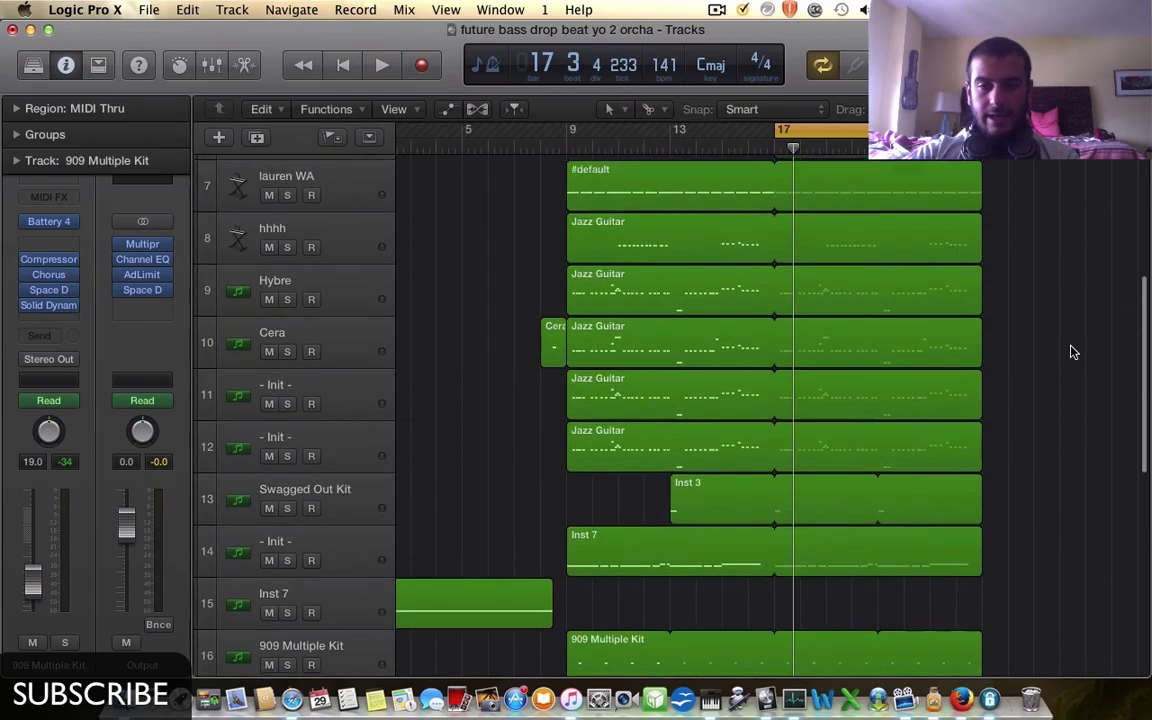
pyautogui.scroll(-3, 1073, 352)
pyautogui.scroll(3, 1070, 351)
pyautogui.hscroll(3, 1070, 350)
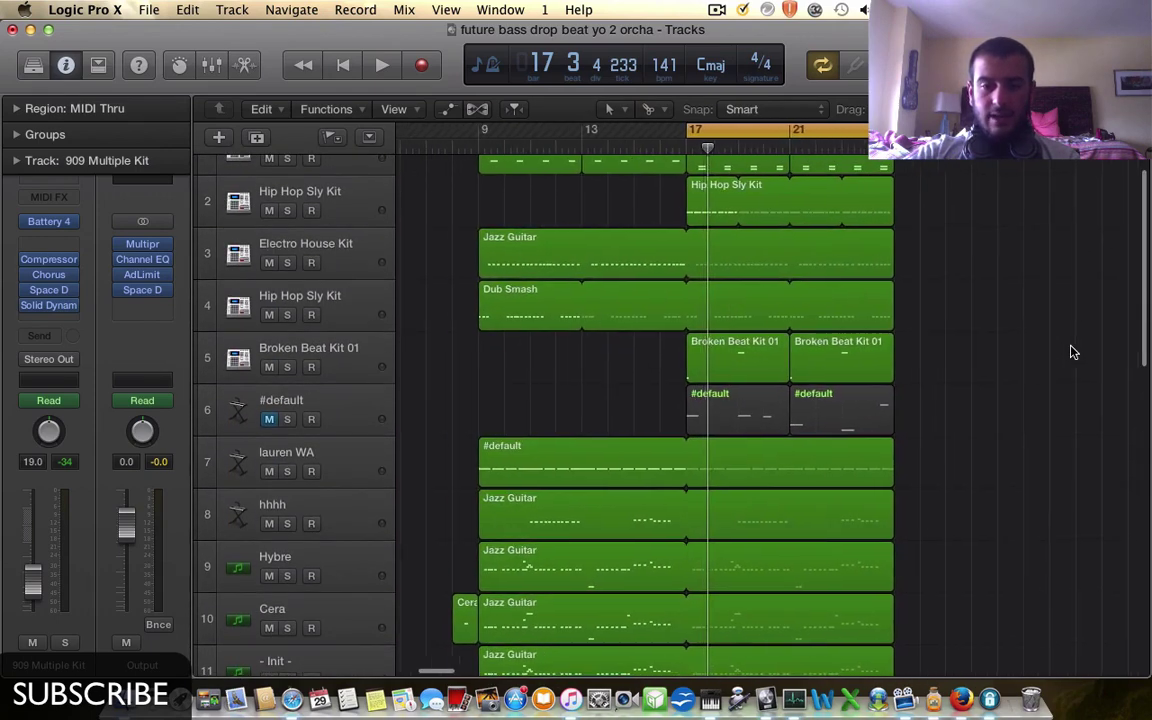
# - Audition the Broken Beat Kit 01 regions on track 5 in solo from bar 17, and unsolo the track
pyautogui.click(308, 388)
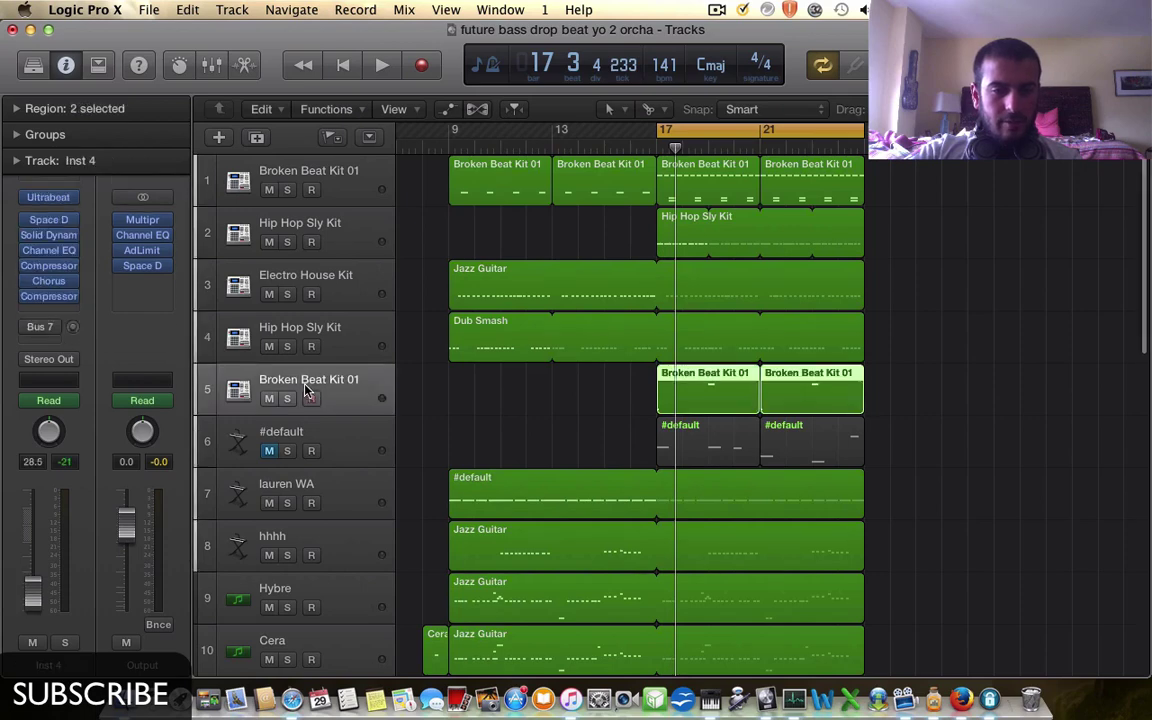
pyautogui.click(287, 398)
pyautogui.press('space')
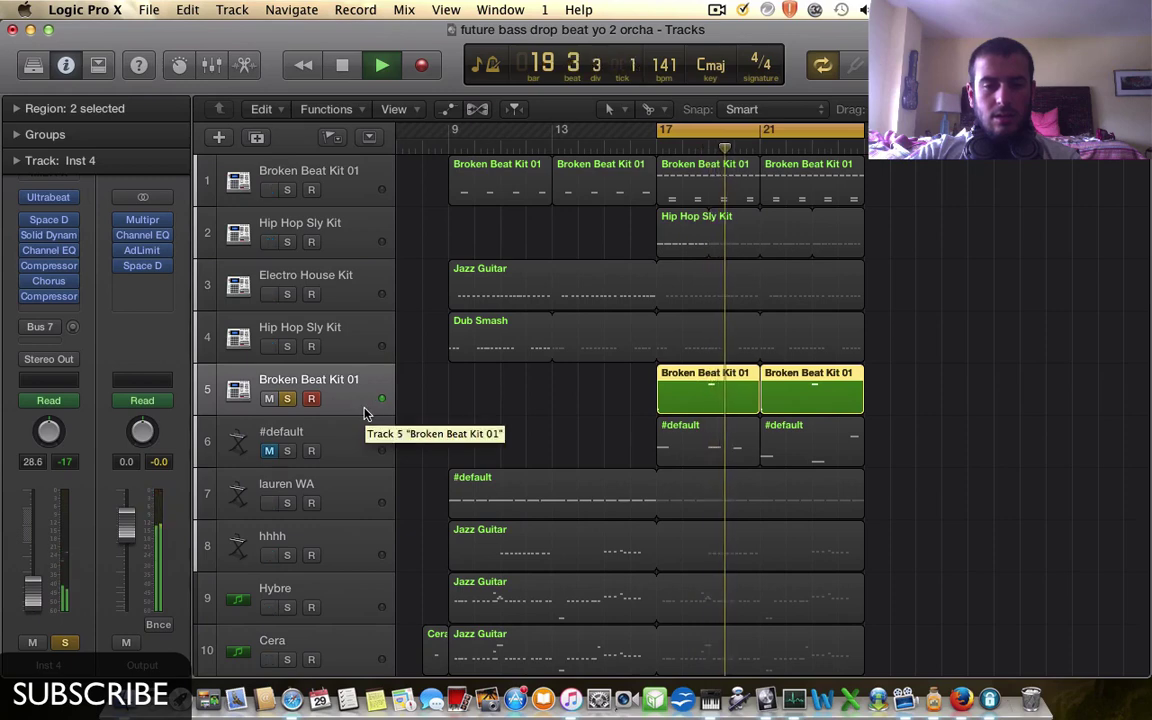
pyautogui.press('space')
pyautogui.click(287, 398)
# - Set the cycle range to bars 13 to 17 and audition the Swagged Out Kit on track 13 in solo
pyautogui.scroll(-12, 283, 398)
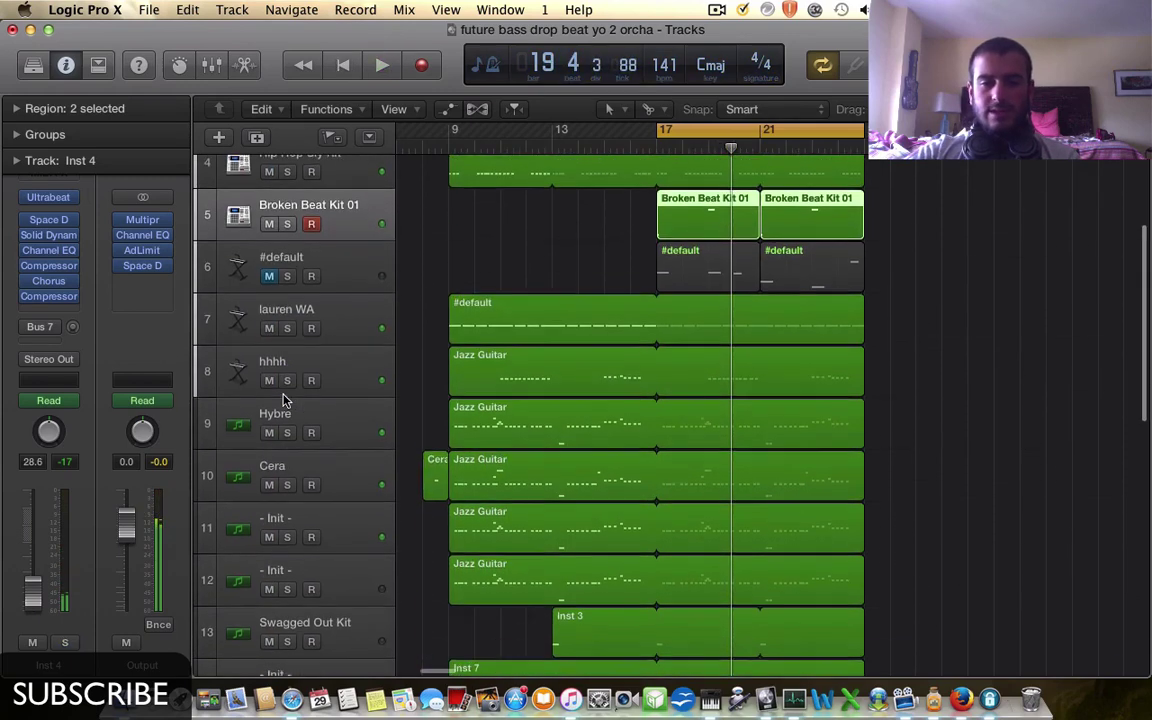
pyautogui.scroll(-2, 300, 398)
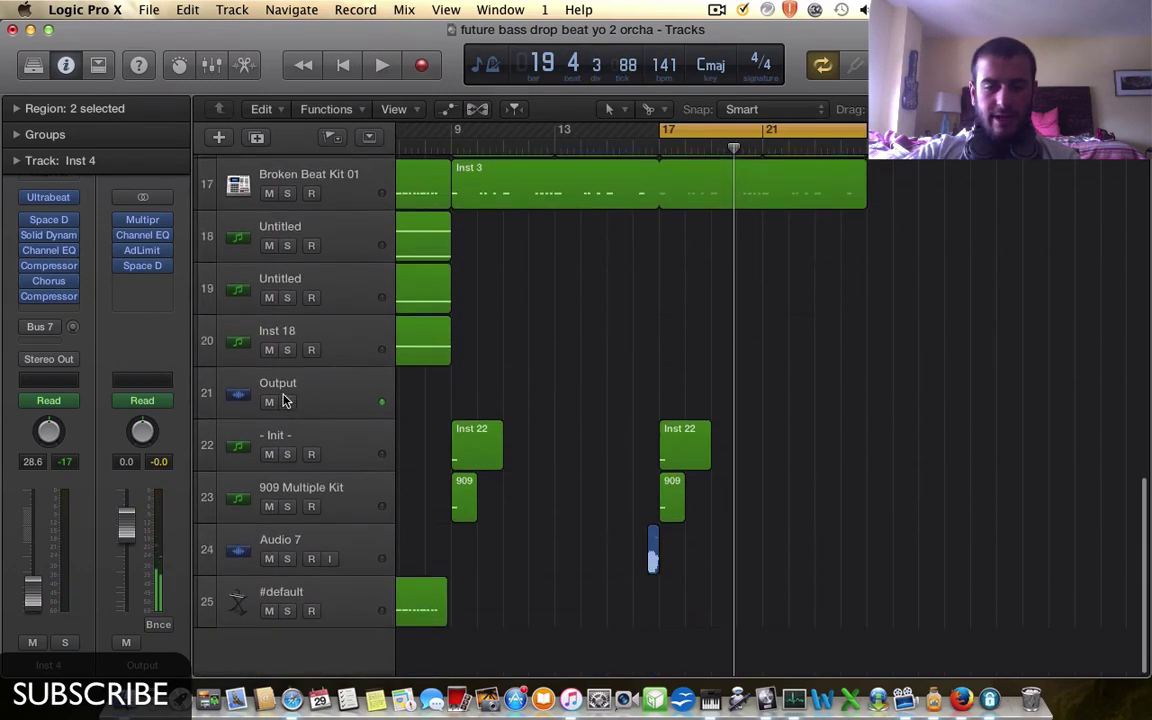
pyautogui.scroll(9, 327, 400)
pyautogui.scroll(2, 325, 401)
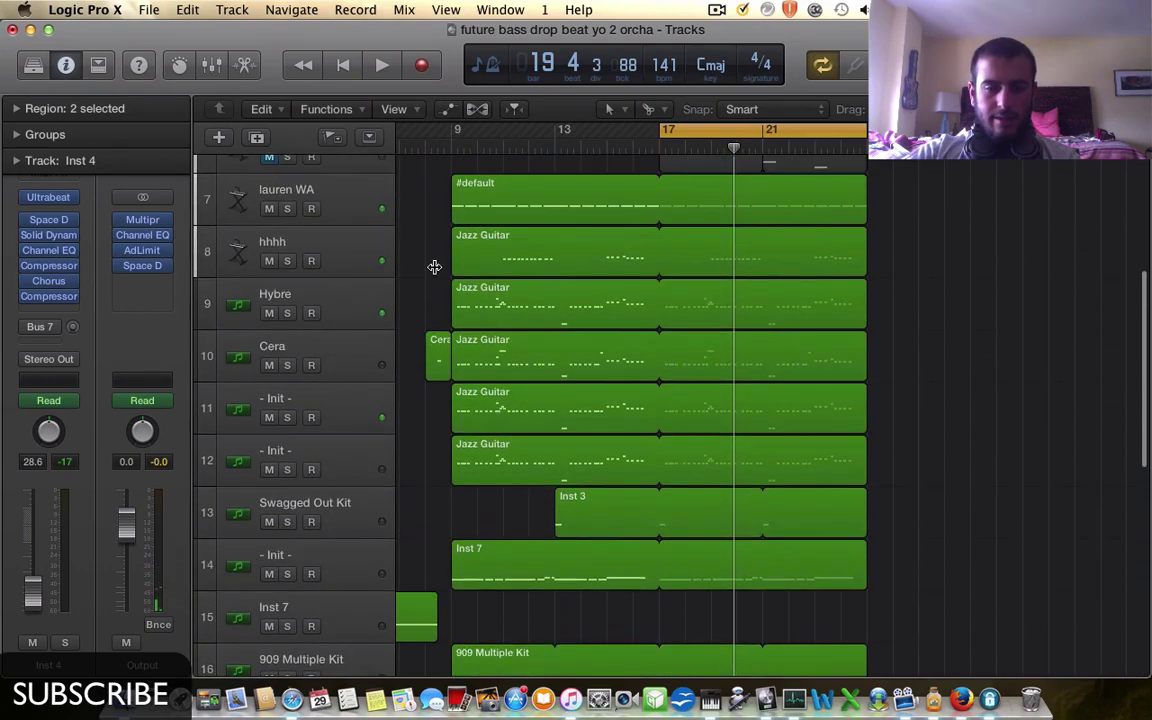
pyautogui.moveTo(561, 134); pyautogui.dragTo(663, 134)
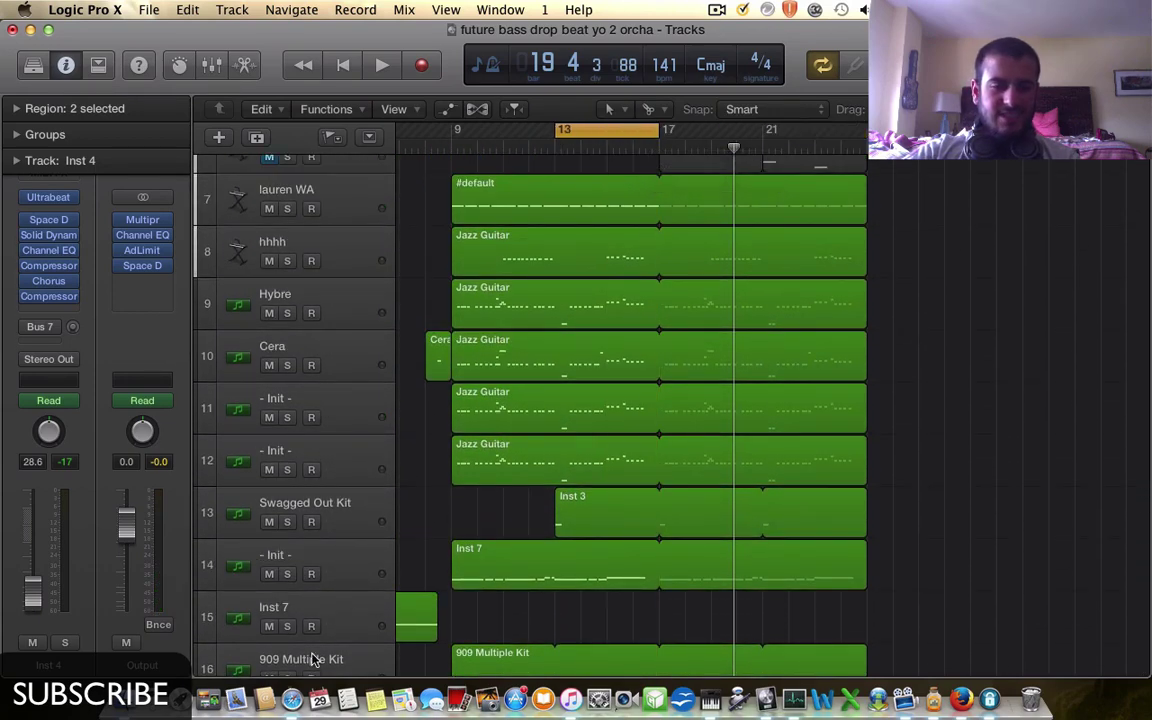
pyautogui.click(286, 521)
pyautogui.click(335, 510)
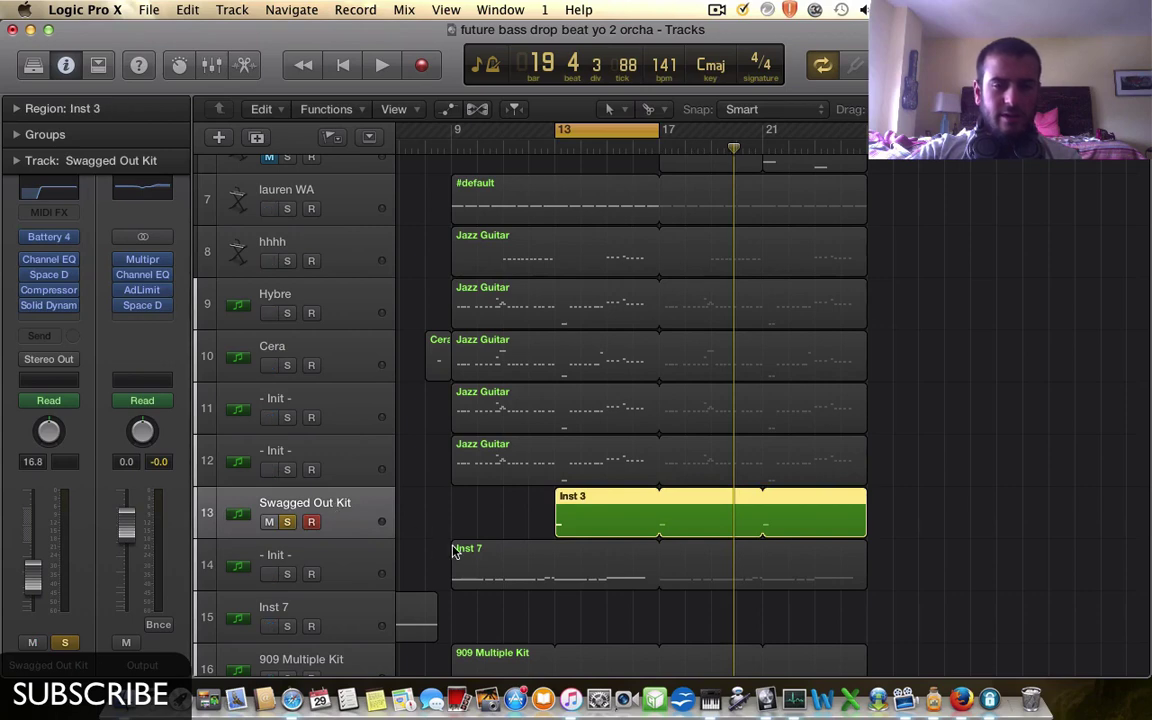
pyautogui.press('space')
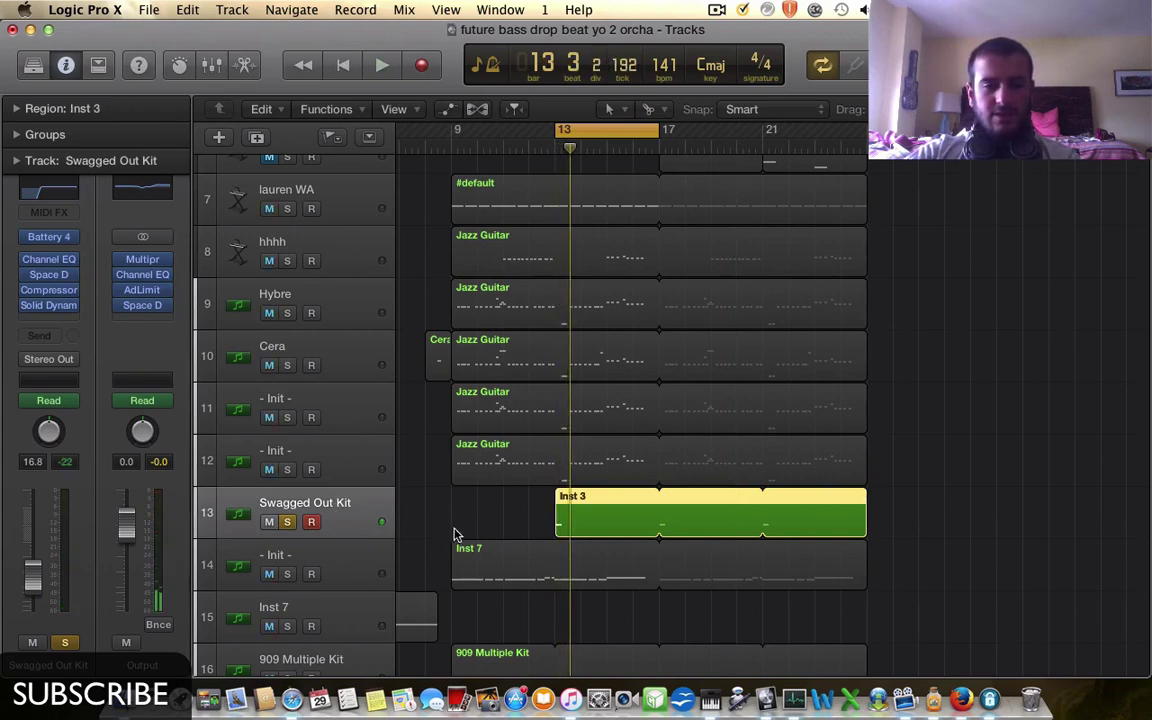
# - Look over the other tracks from 1 to 25, including the impact regions around bars 9 and 17
pyautogui.scroll(-10, 463, 615)
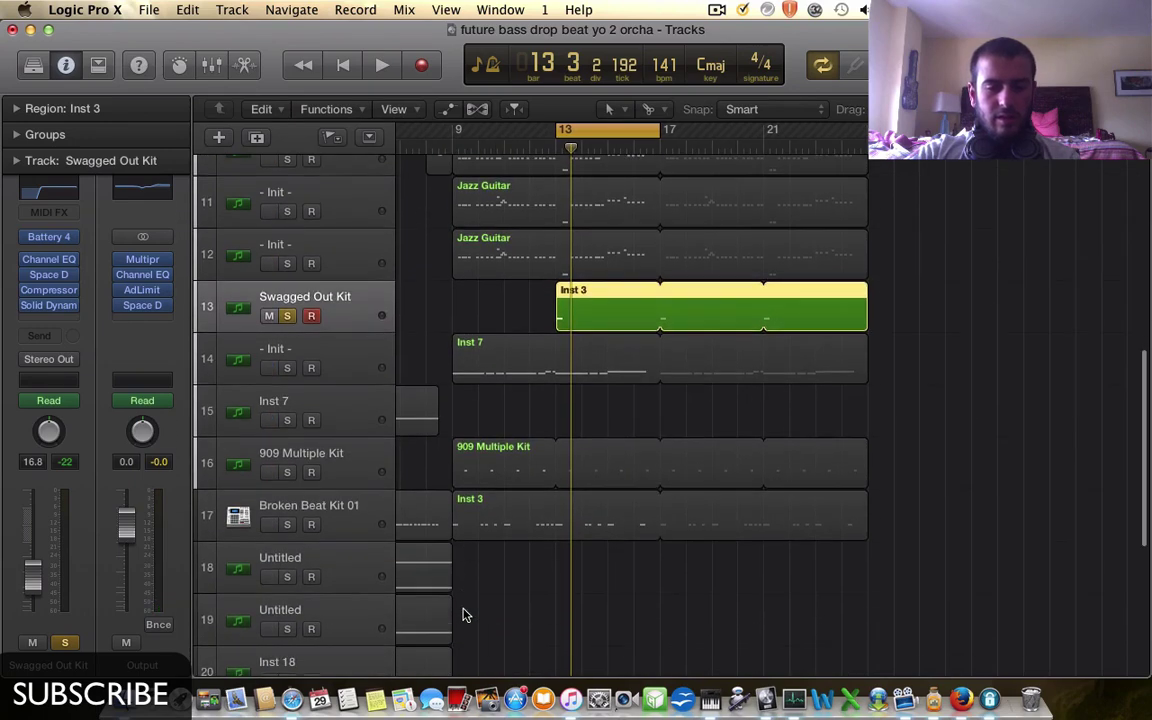
pyautogui.scroll(6, 470, 470)
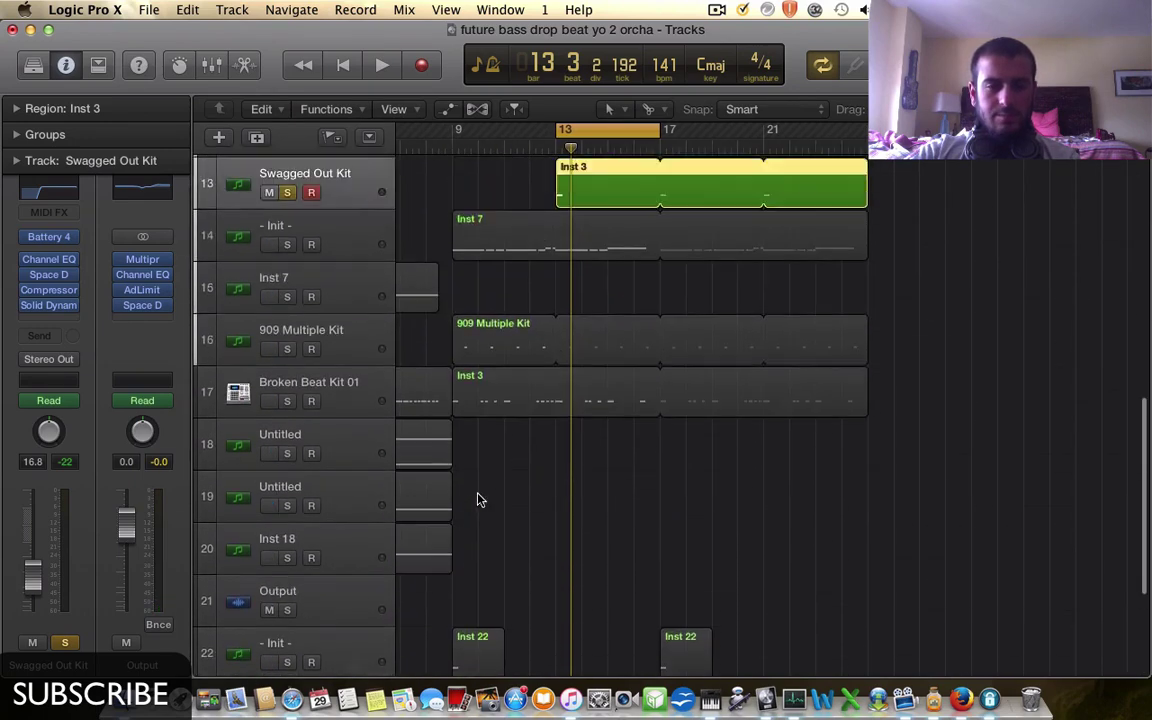
pyautogui.scroll(-5, 671, 296)
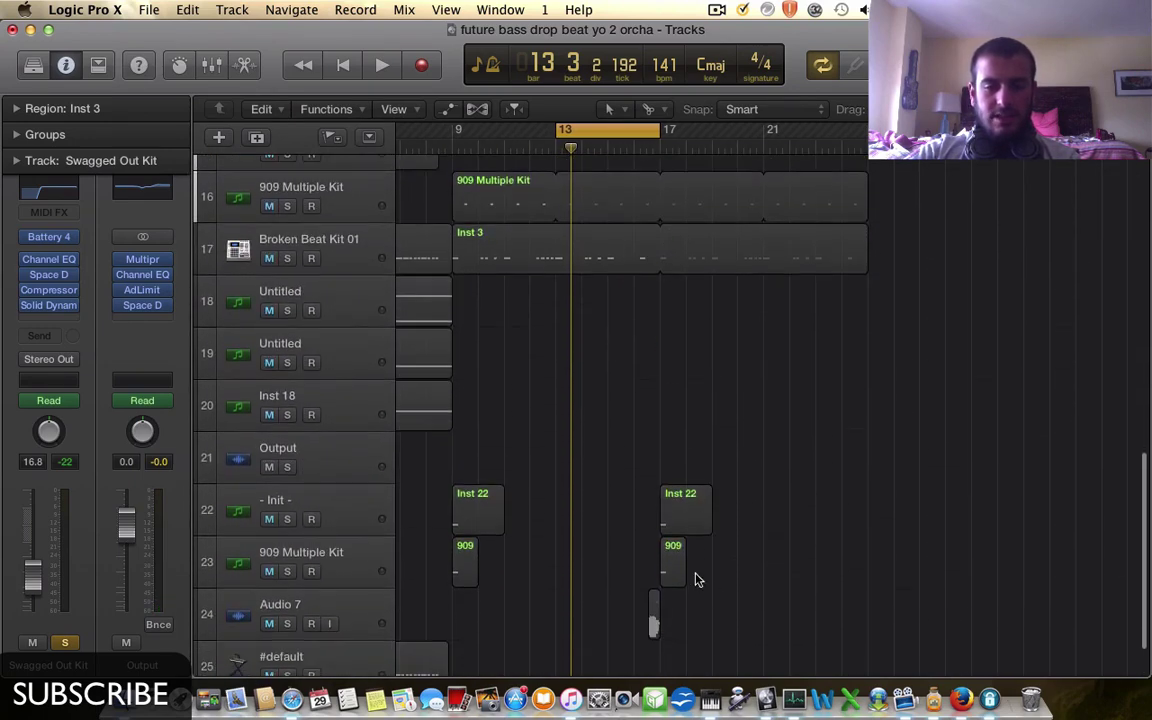
pyautogui.scroll(7, 690, 477)
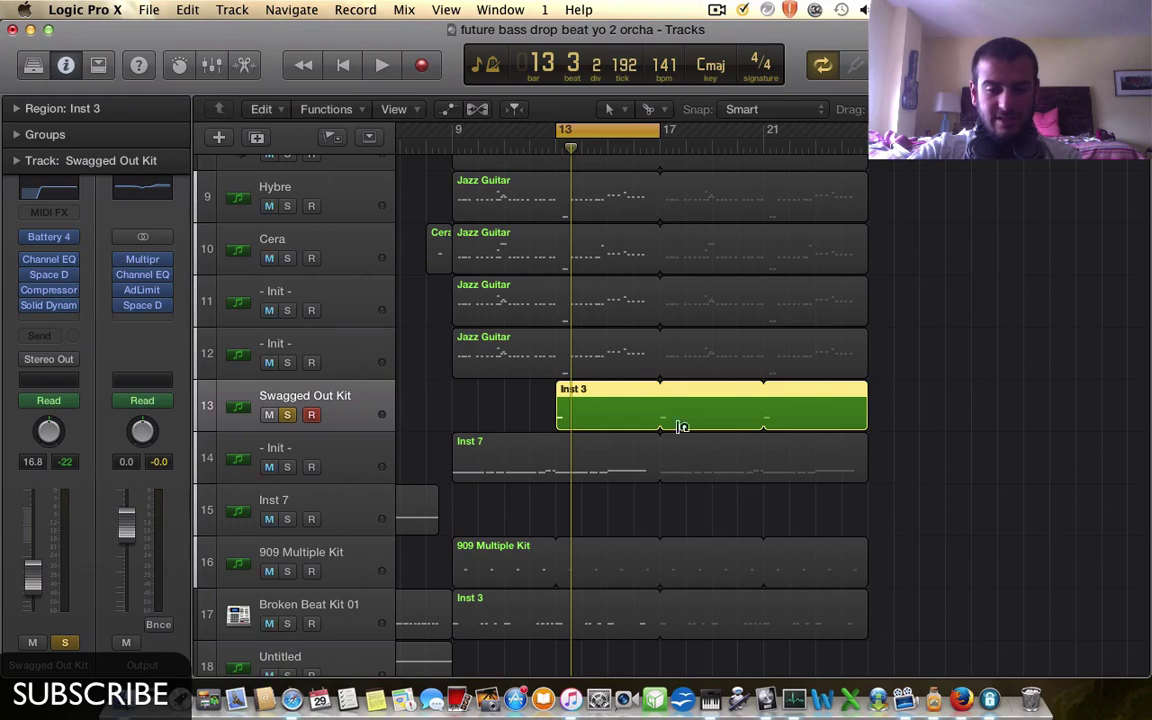
pyautogui.scroll(8, 694, 527)
pyautogui.scroll(-4, 697, 291)
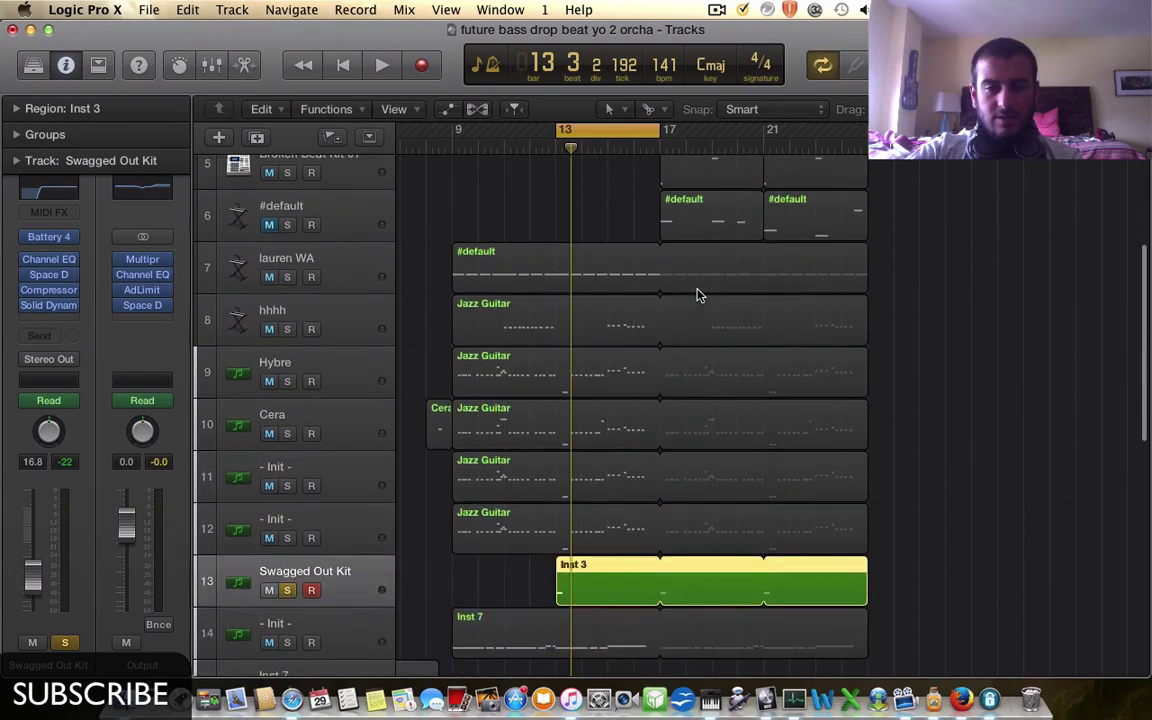
pyautogui.scroll(5, 697, 294)
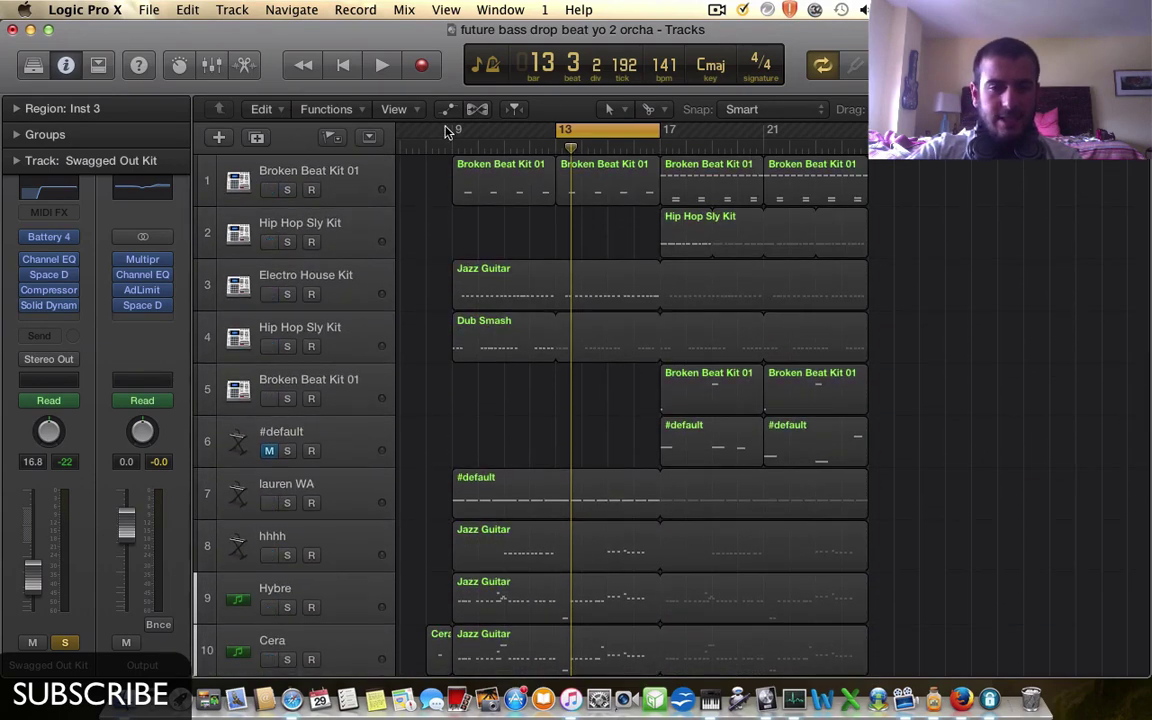
# - Set the cycle range to span the full drop from bar 9 to bar 25
pyautogui.moveTo(447, 131); pyautogui.dragTo(862, 132)
pyautogui.scroll(-13, 752, 410)
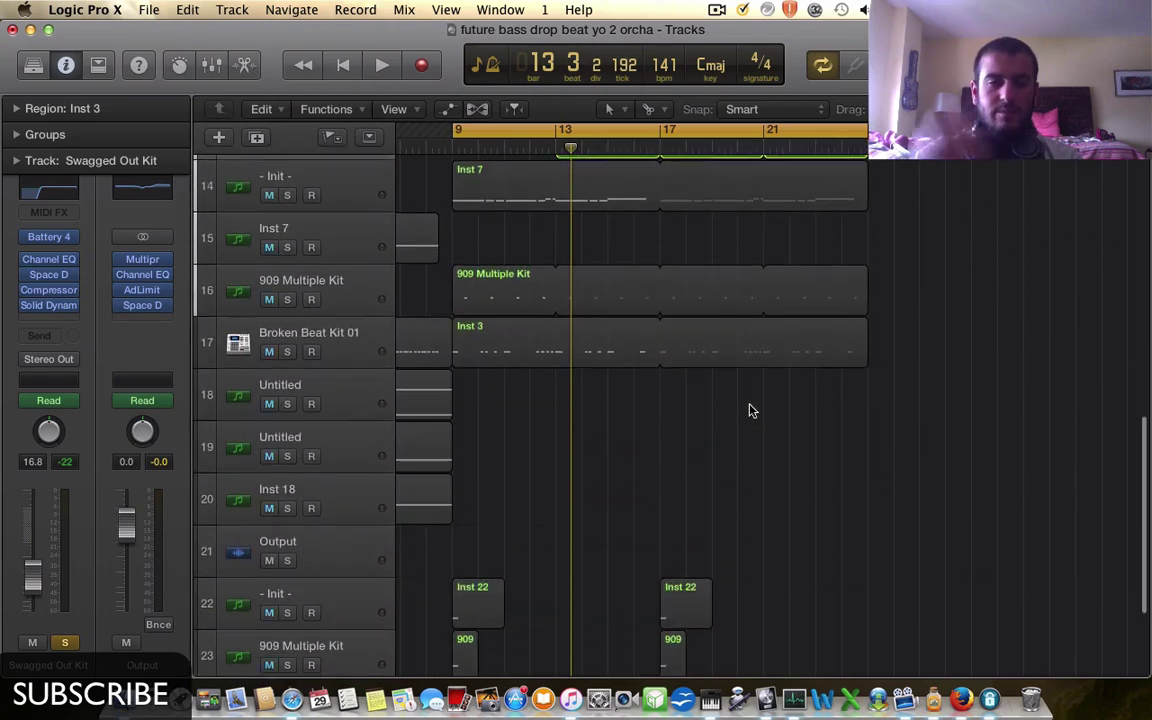
pyautogui.scroll(-2, 752, 410)
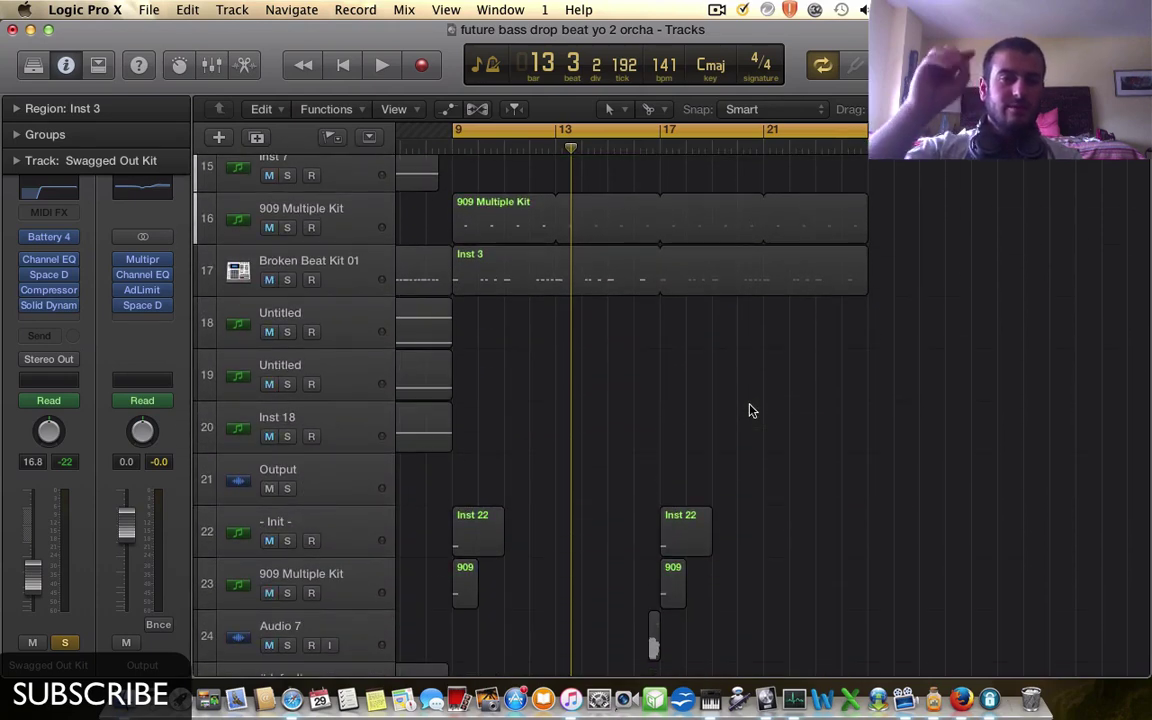
# - Examine the drop's track stack from track 1 to track 24, comparing the regions in bars 9 to 17 with bars 17 to 25
pyautogui.scroll(-3, 760, 410)
pyautogui.scroll(8, 802, 411)
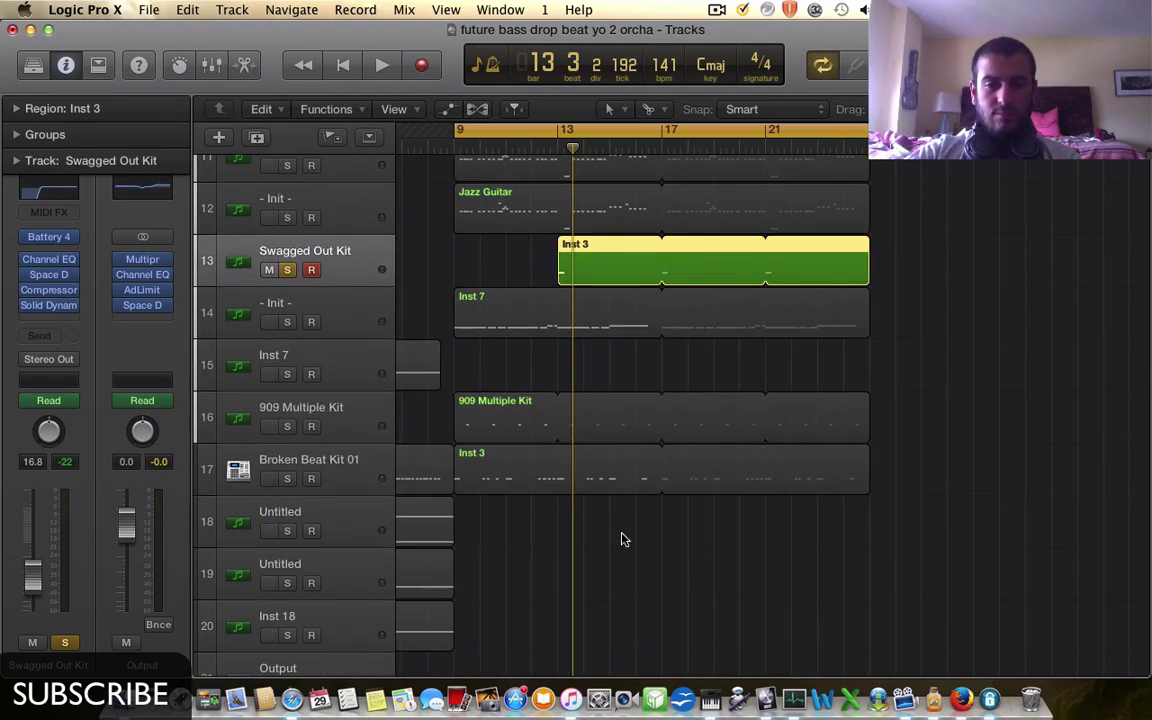
pyautogui.scroll(10, 702, 337)
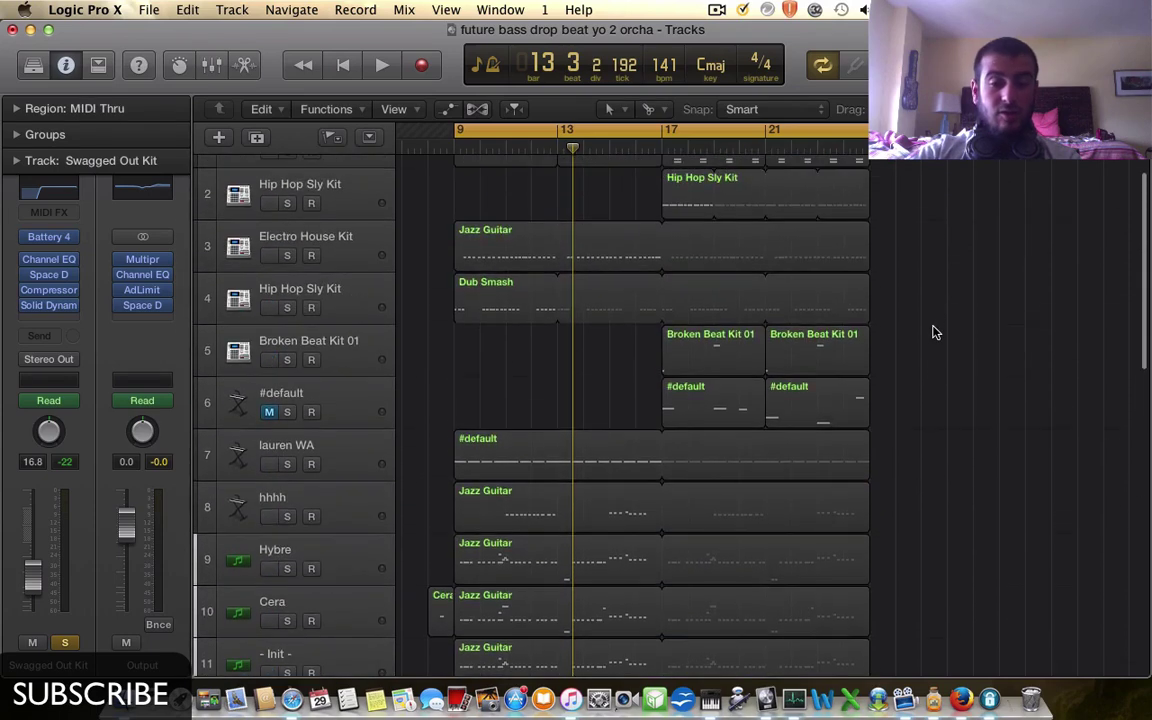
pyautogui.scroll(-13, 935, 332)
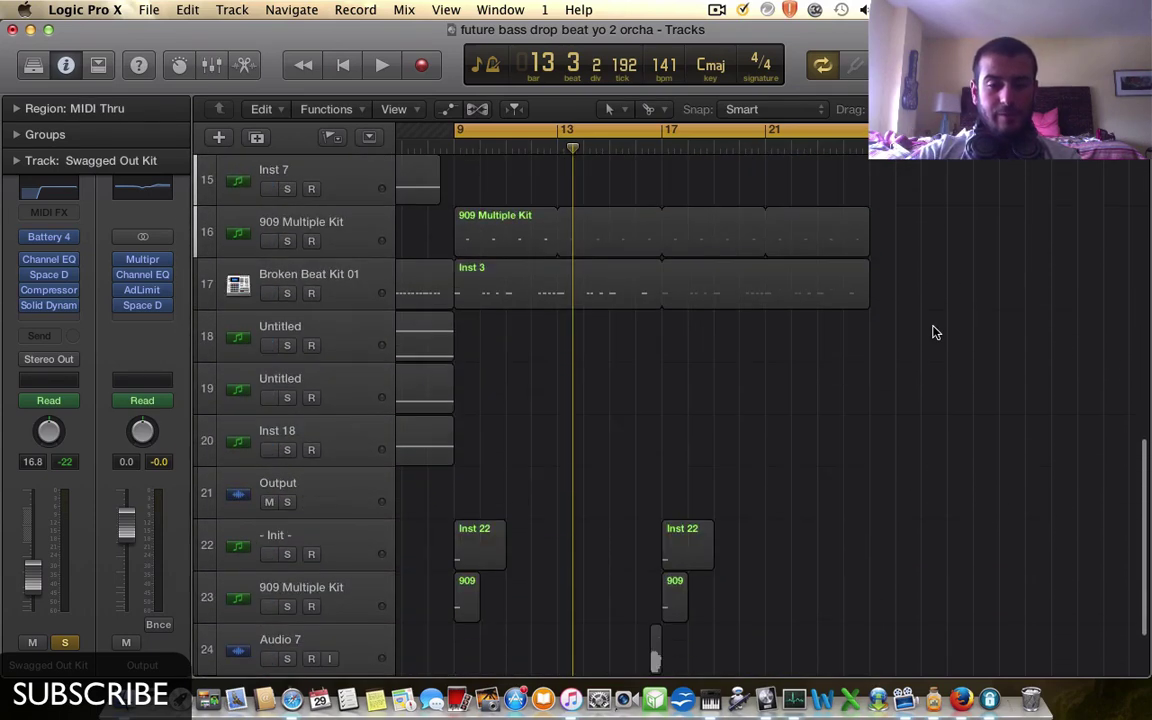
pyautogui.scroll(14, 935, 332)
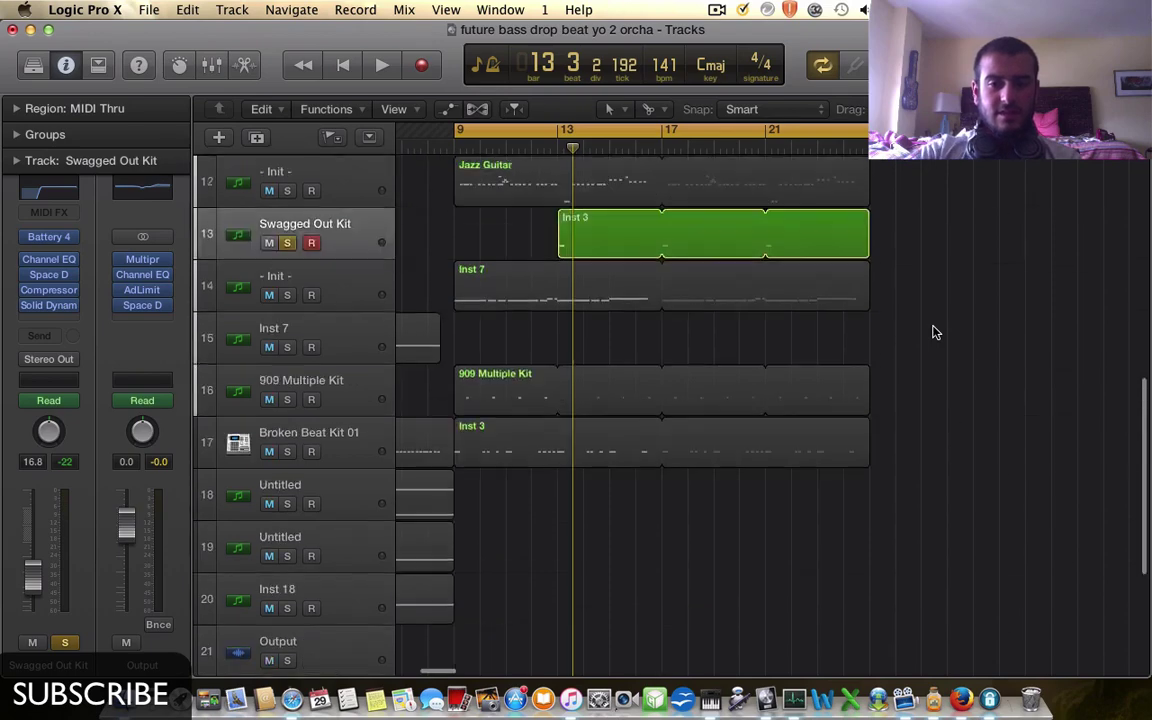
pyautogui.scroll(-11, 935, 332)
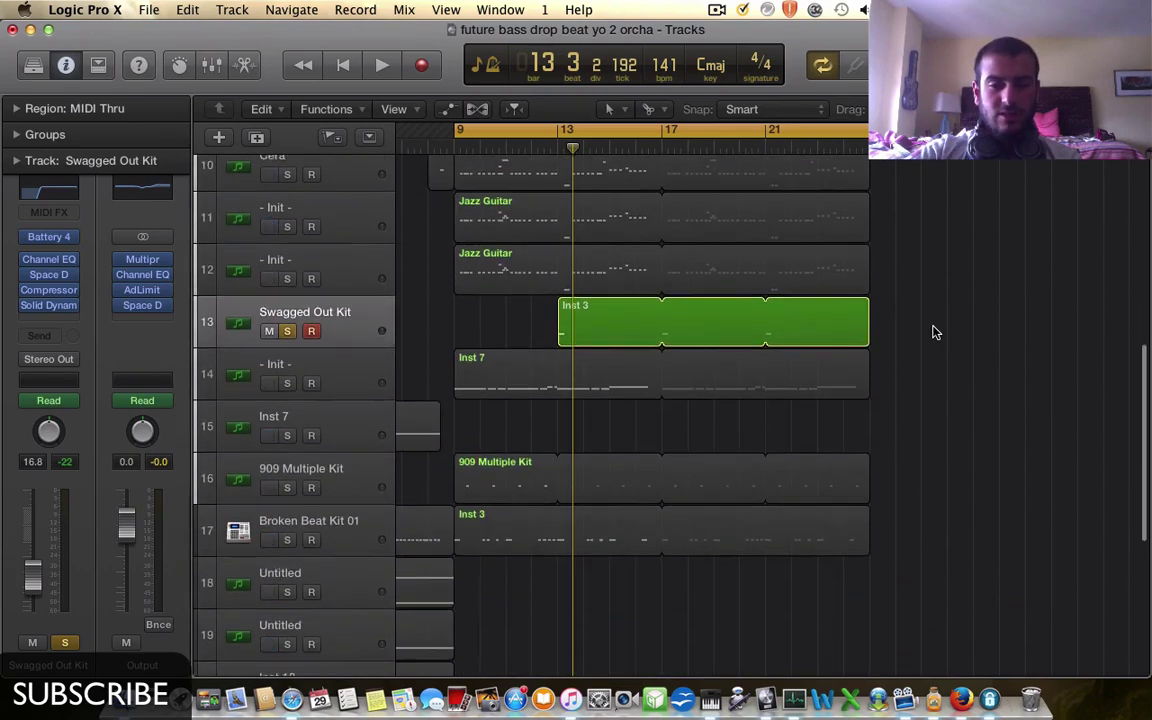
pyautogui.scroll(-5, 935, 332)
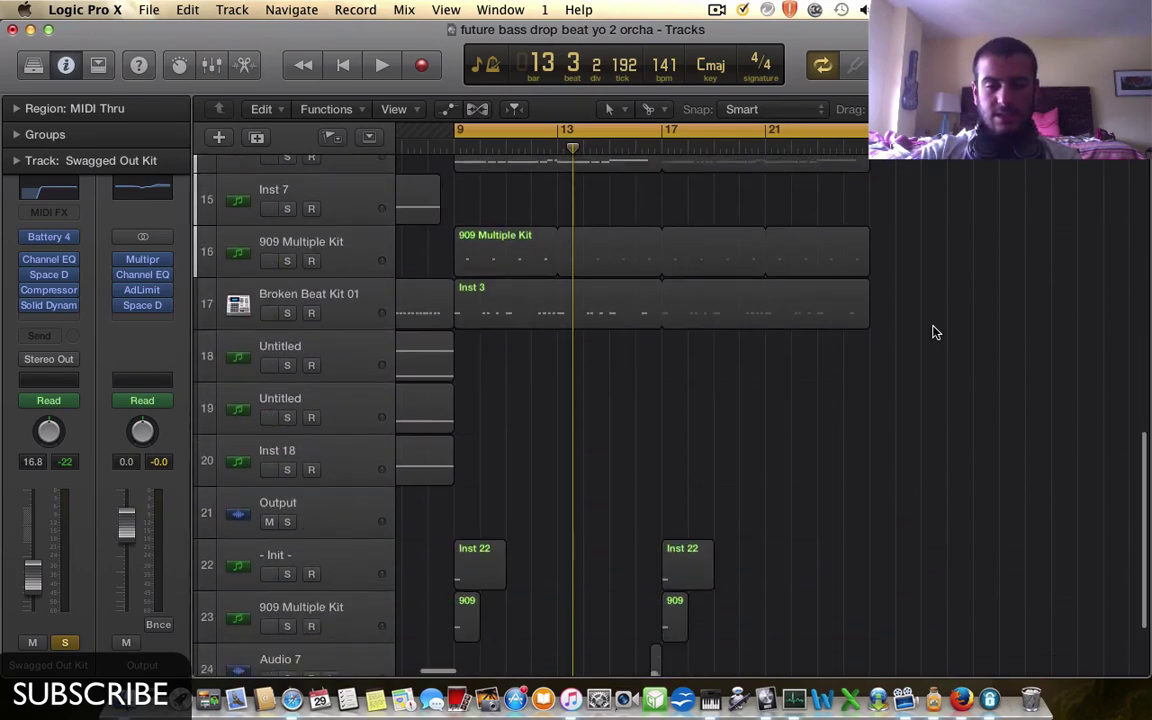
pyautogui.scroll(5, 935, 332)
pyautogui.scroll(12, 935, 332)
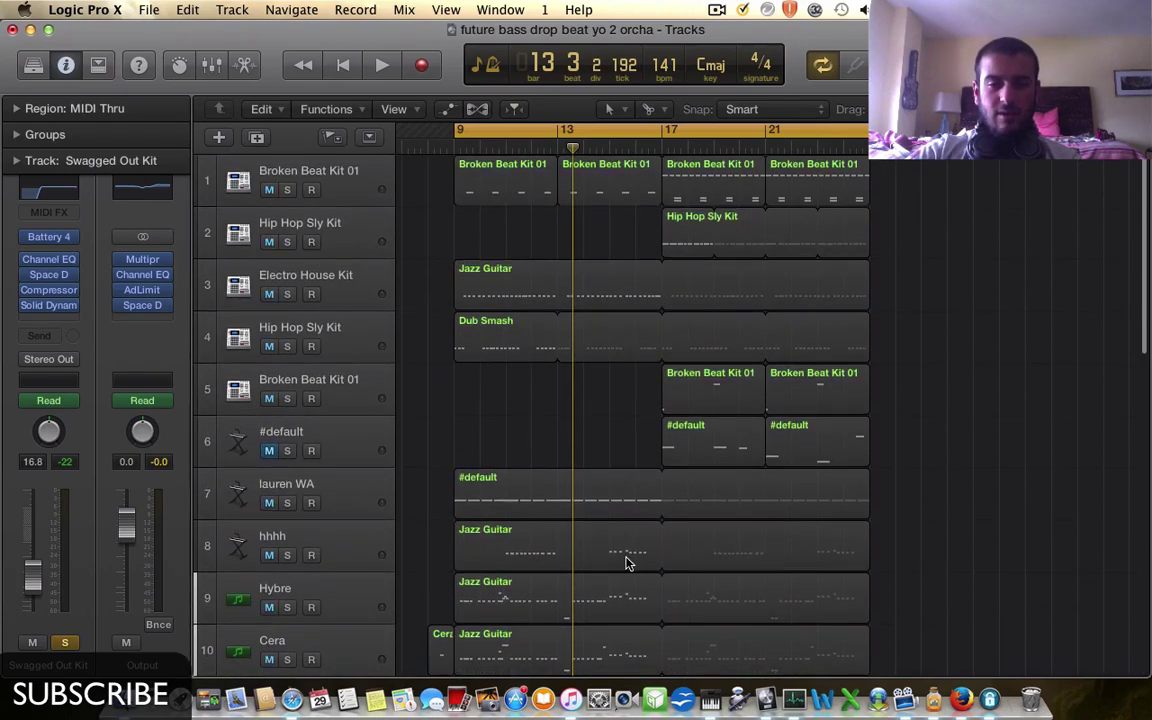
pyautogui.scroll(-15, 625, 560)
# - Unsolo the Swagged Out Kit on track 13 and look over the full arrangement from track 25 up to track 1
pyautogui.scroll(6, 352, 298)
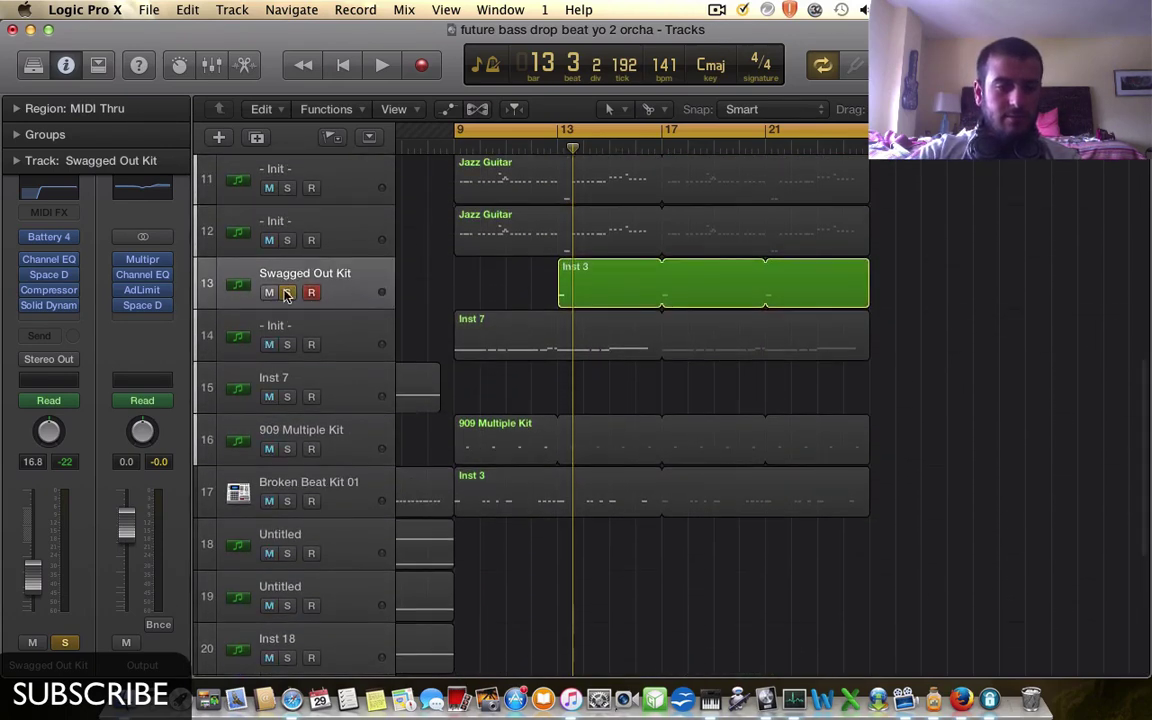
pyautogui.press('super+a')
pyautogui.scroll(-6, 540, 405)
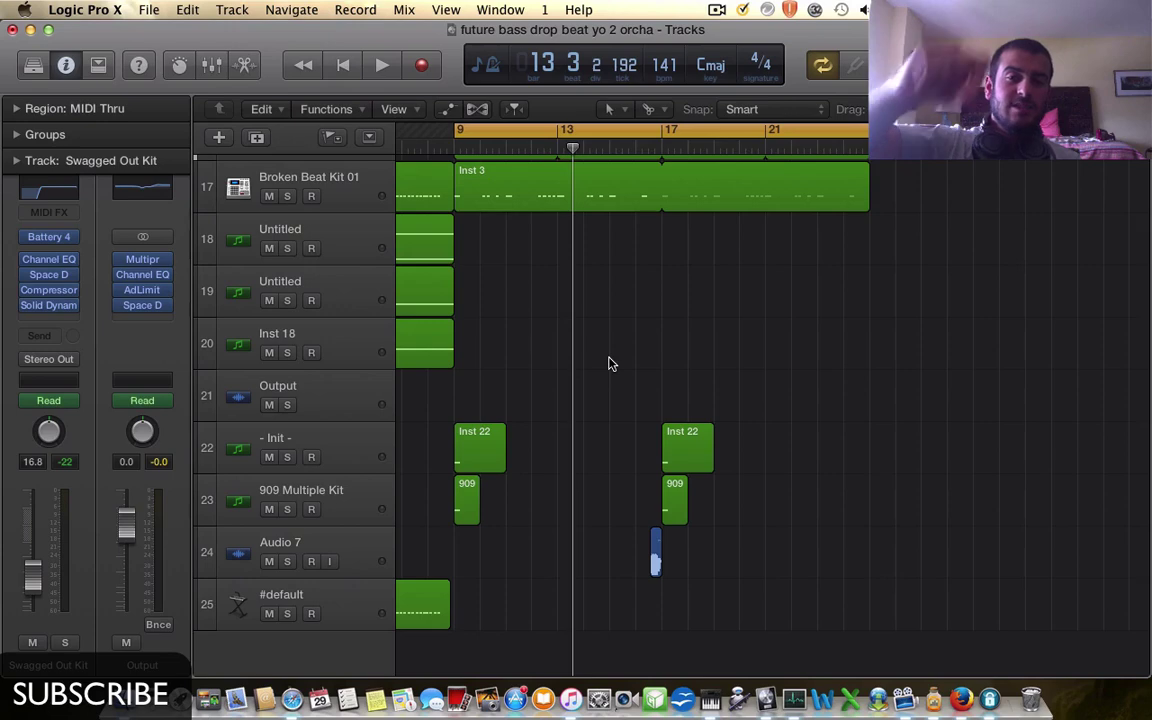
pyautogui.scroll(6, 609, 362)
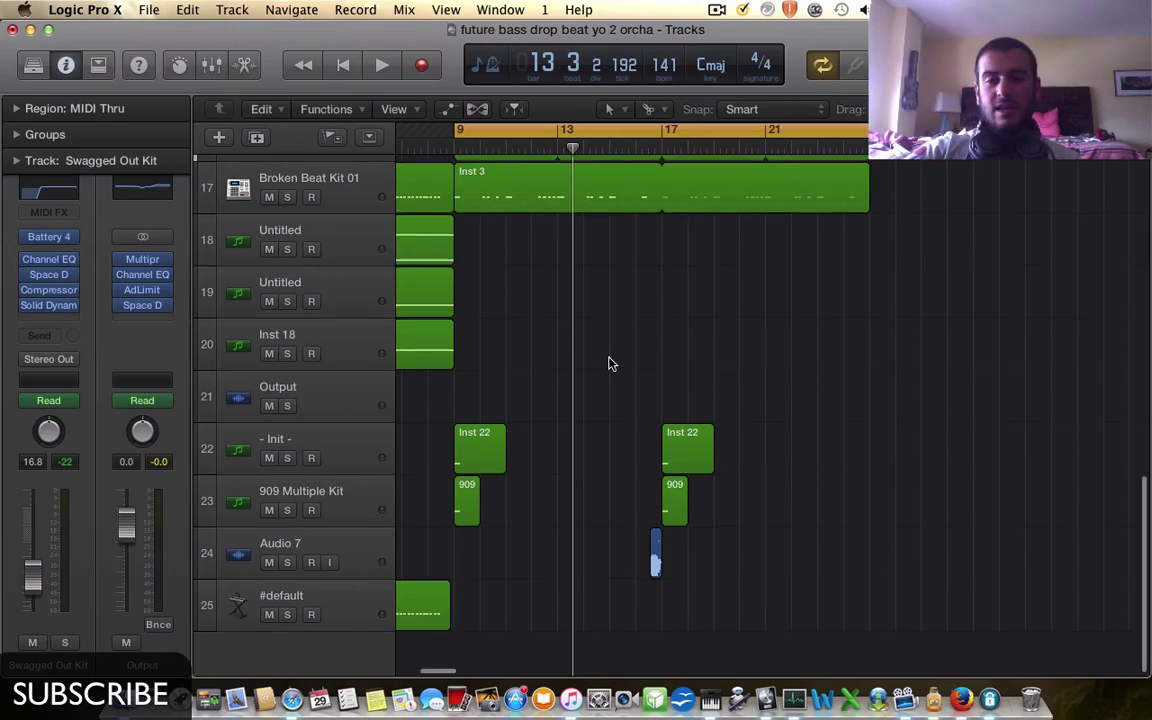
pyautogui.scroll(4, 968, 299)
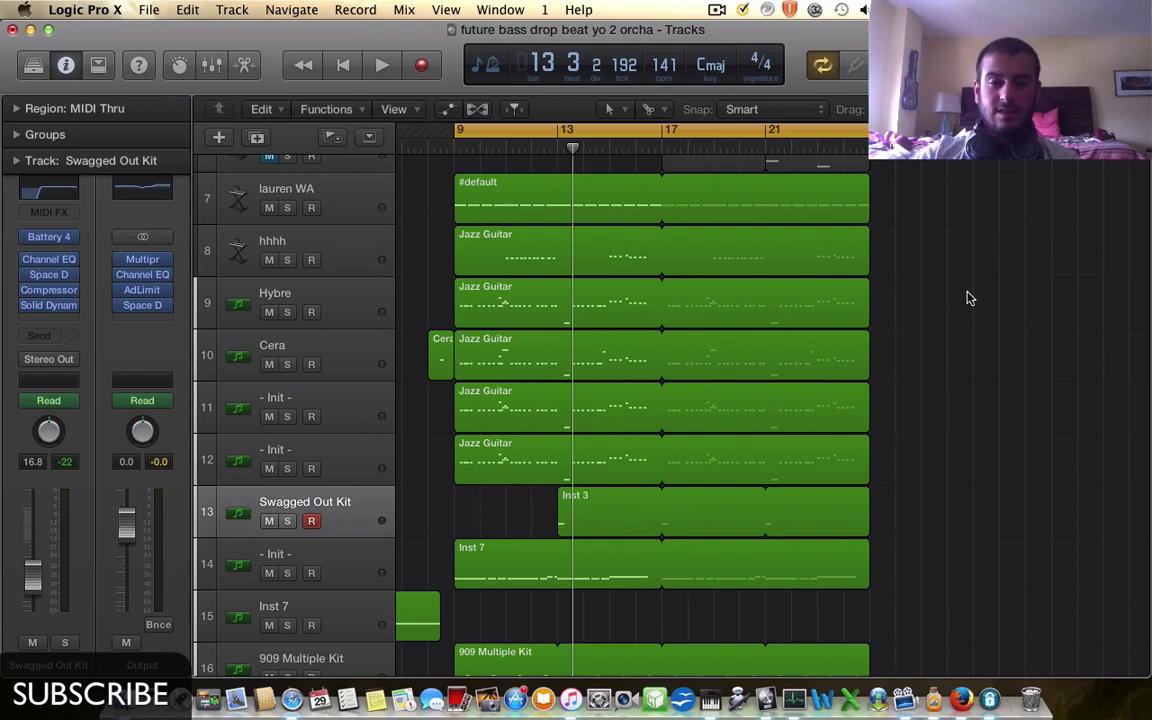
pyautogui.scroll(5, 968, 299)
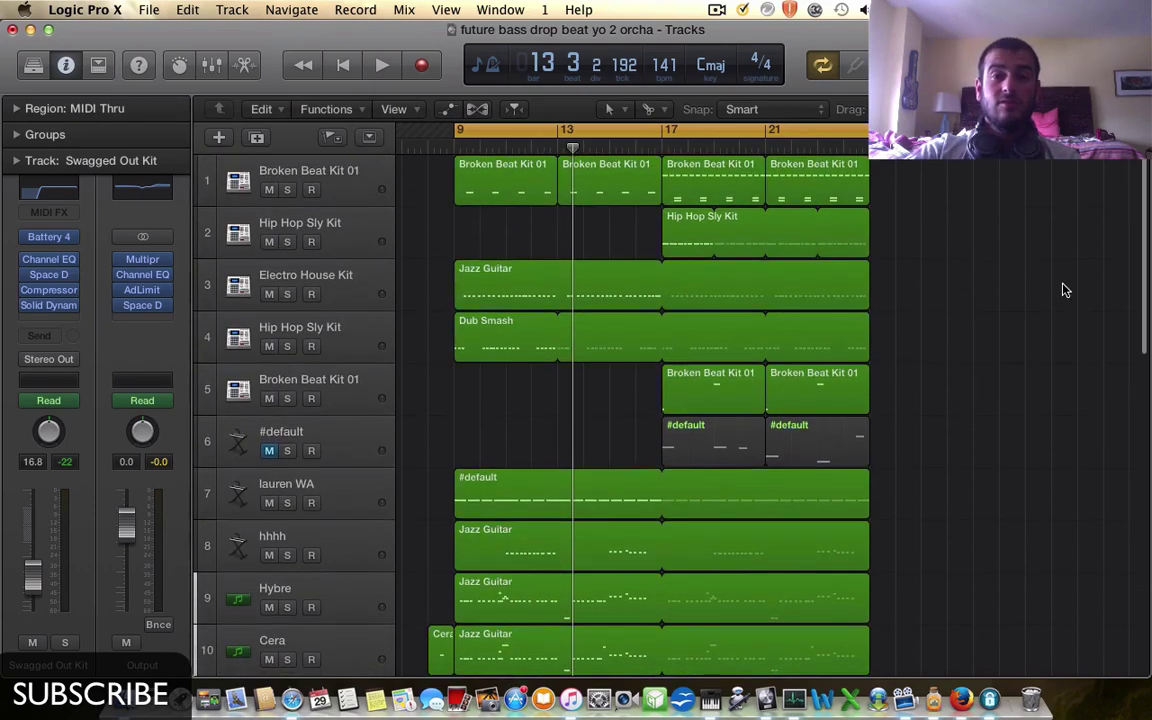
pyautogui.click(719, 10)
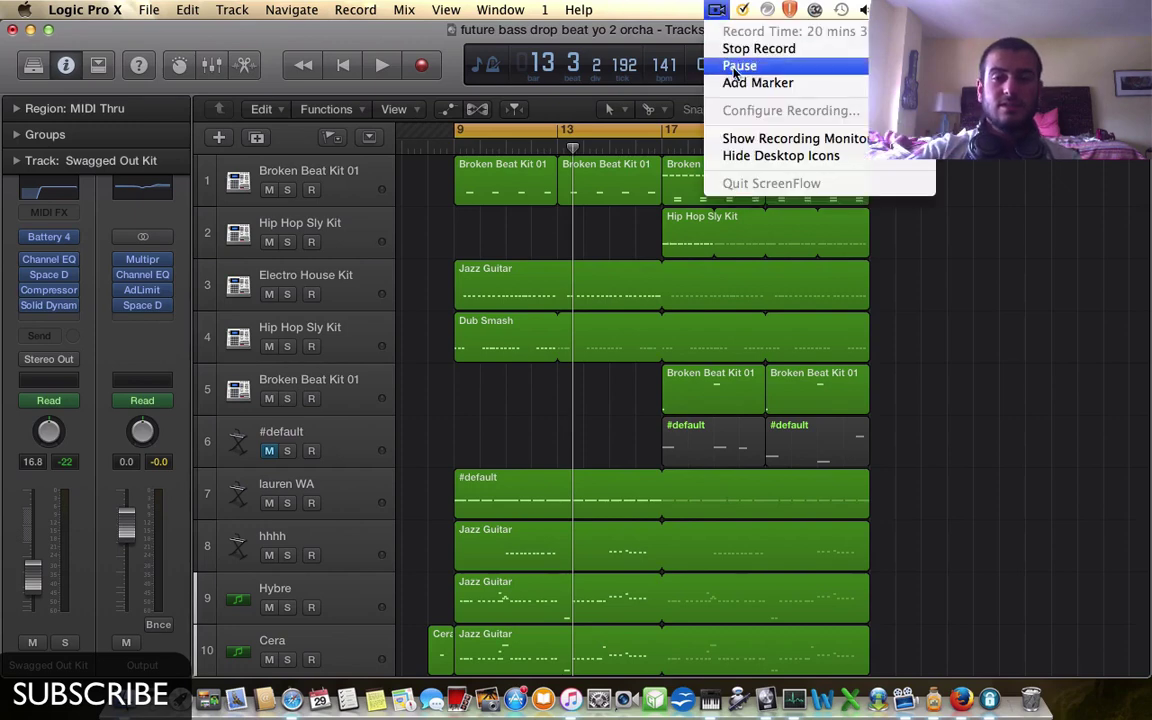